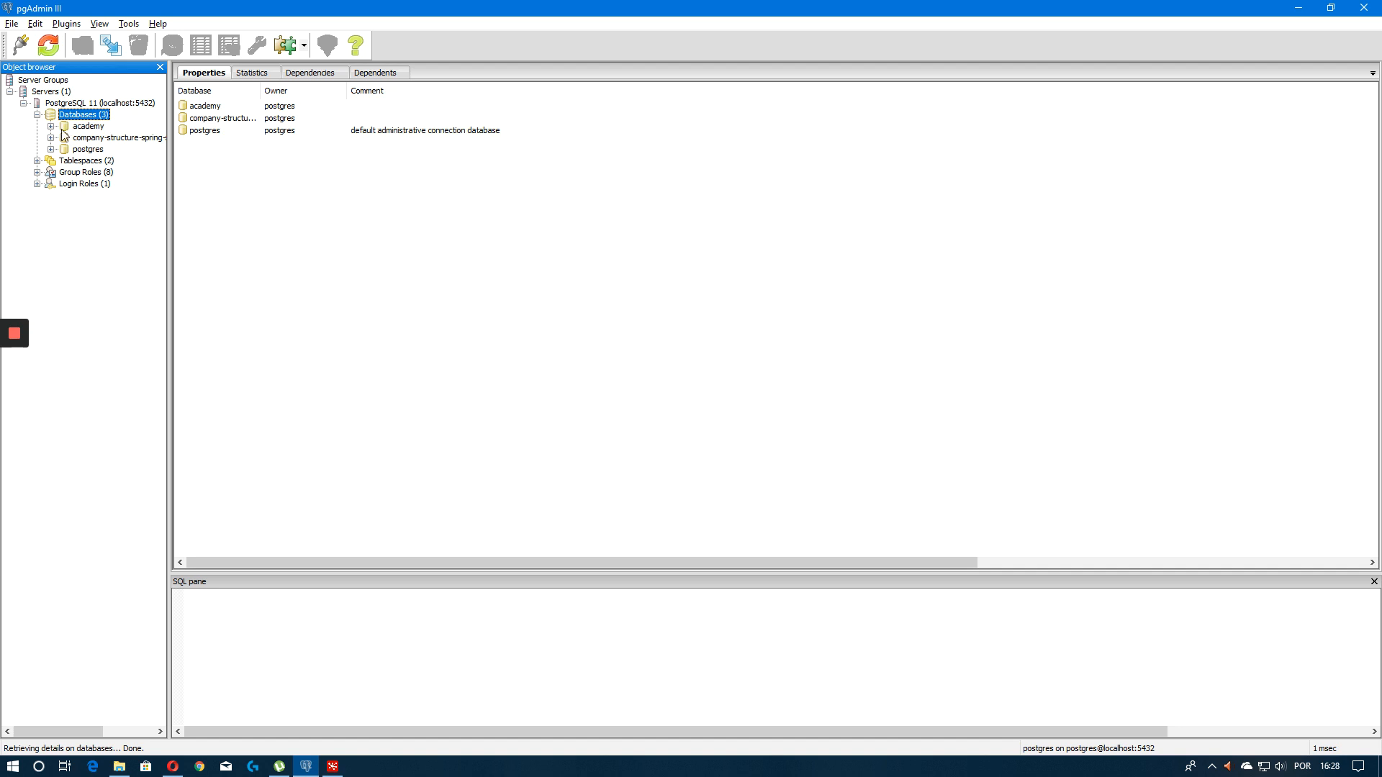
# Create a new database named treinamento
pyautogui.rightClick(74, 114)
pyautogui.click(114, 146)
pyautogui.write('treino')
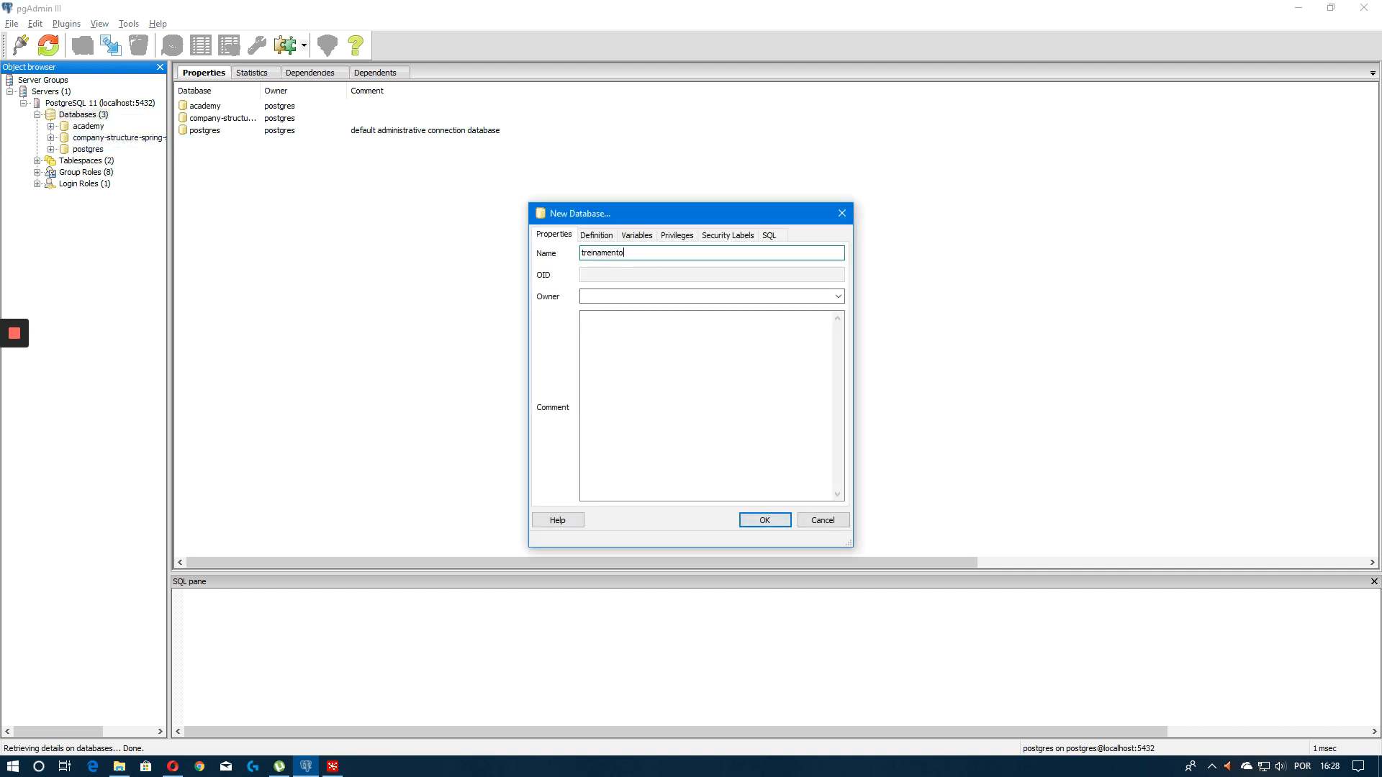
pyautogui.write('mento')
pyautogui.press('Tab')
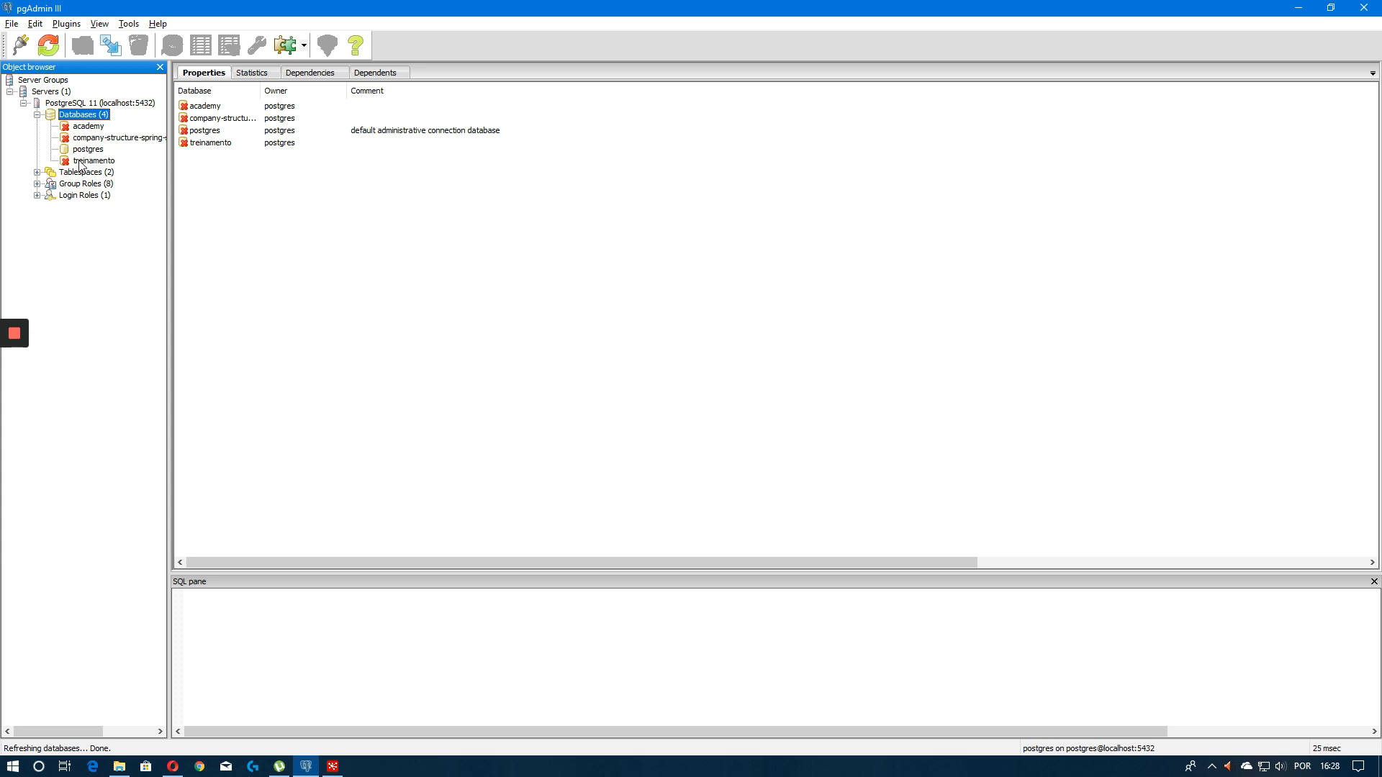
# Expand the treinamento database down to the objects of its public schema
pyautogui.click(81, 162)
pyautogui.rightClick(108, 158)
pyautogui.click(51, 160)
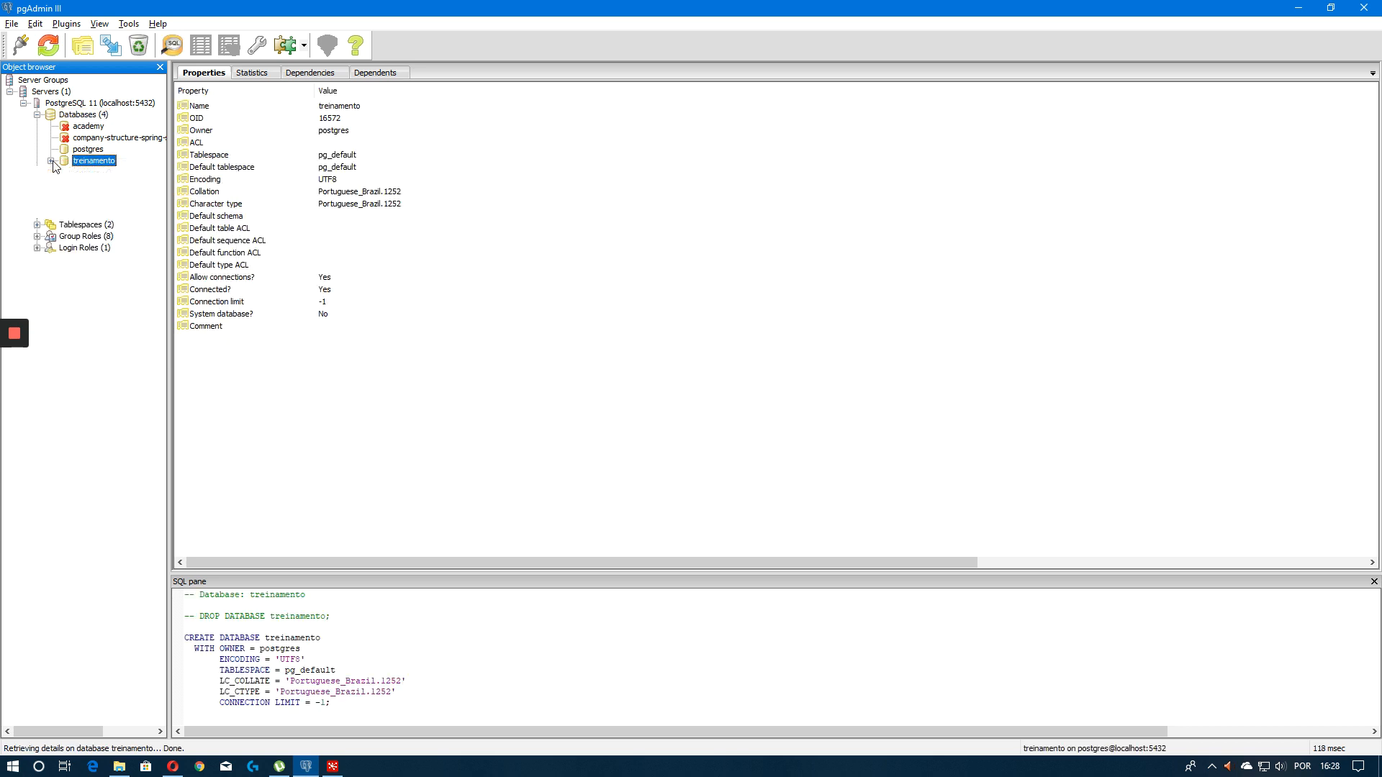
pyautogui.click(64, 206)
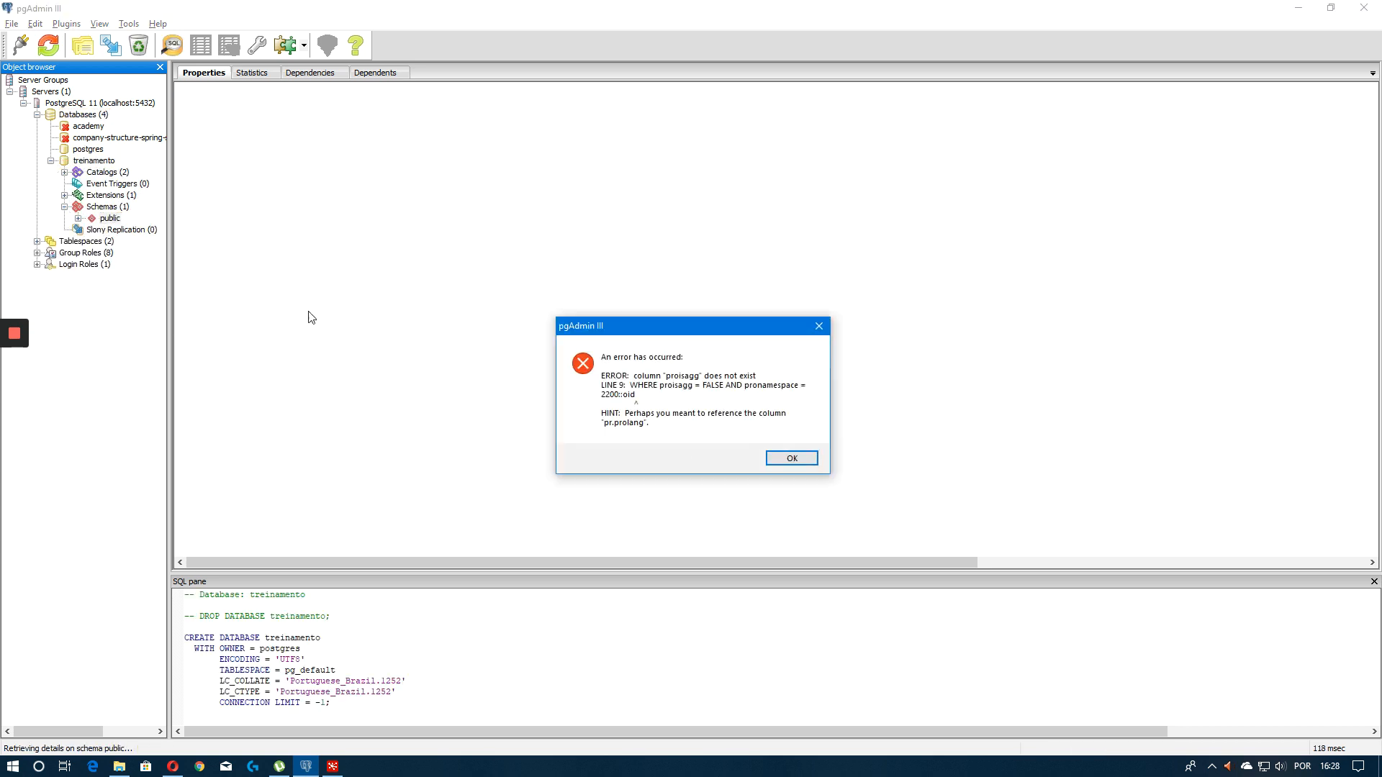
pyautogui.click(787, 460)
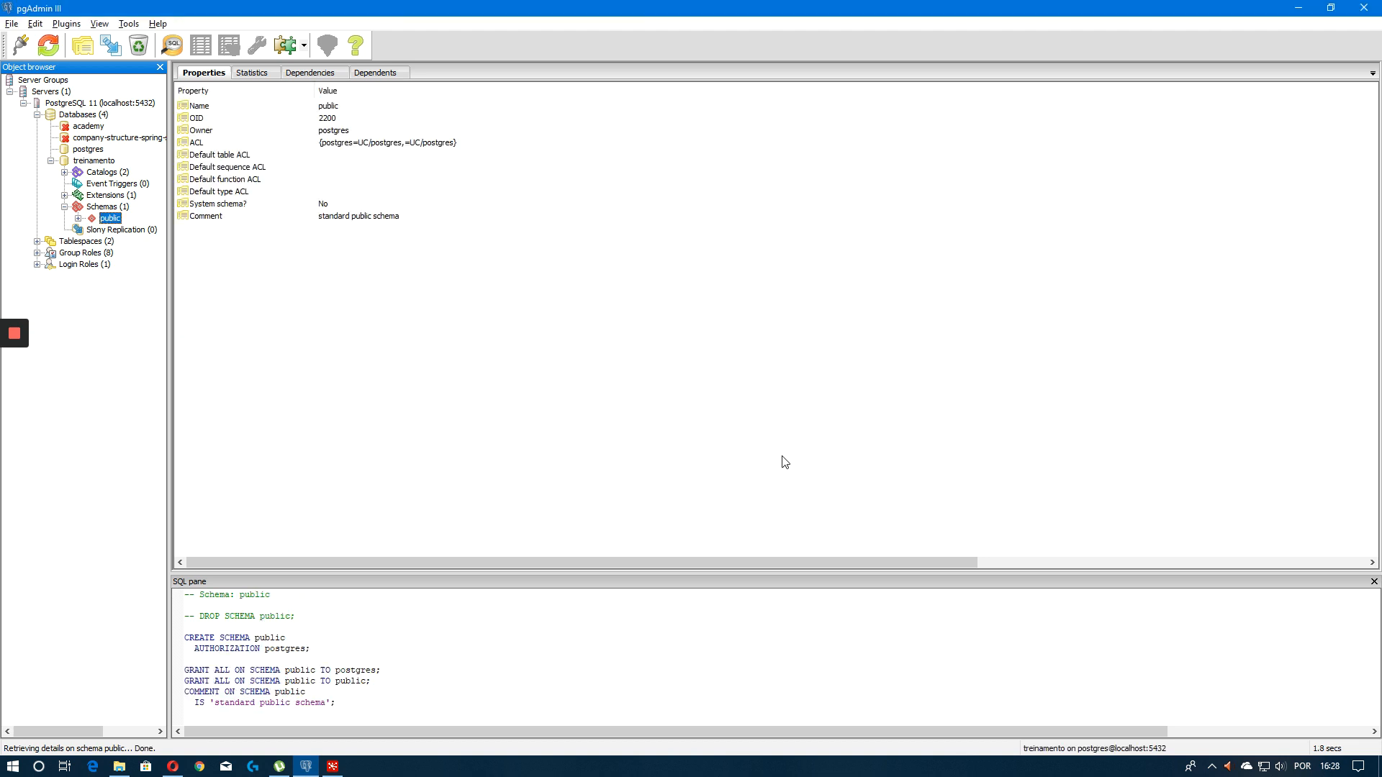
pyautogui.rightClick(109, 205)
pyautogui.rightClick(106, 219)
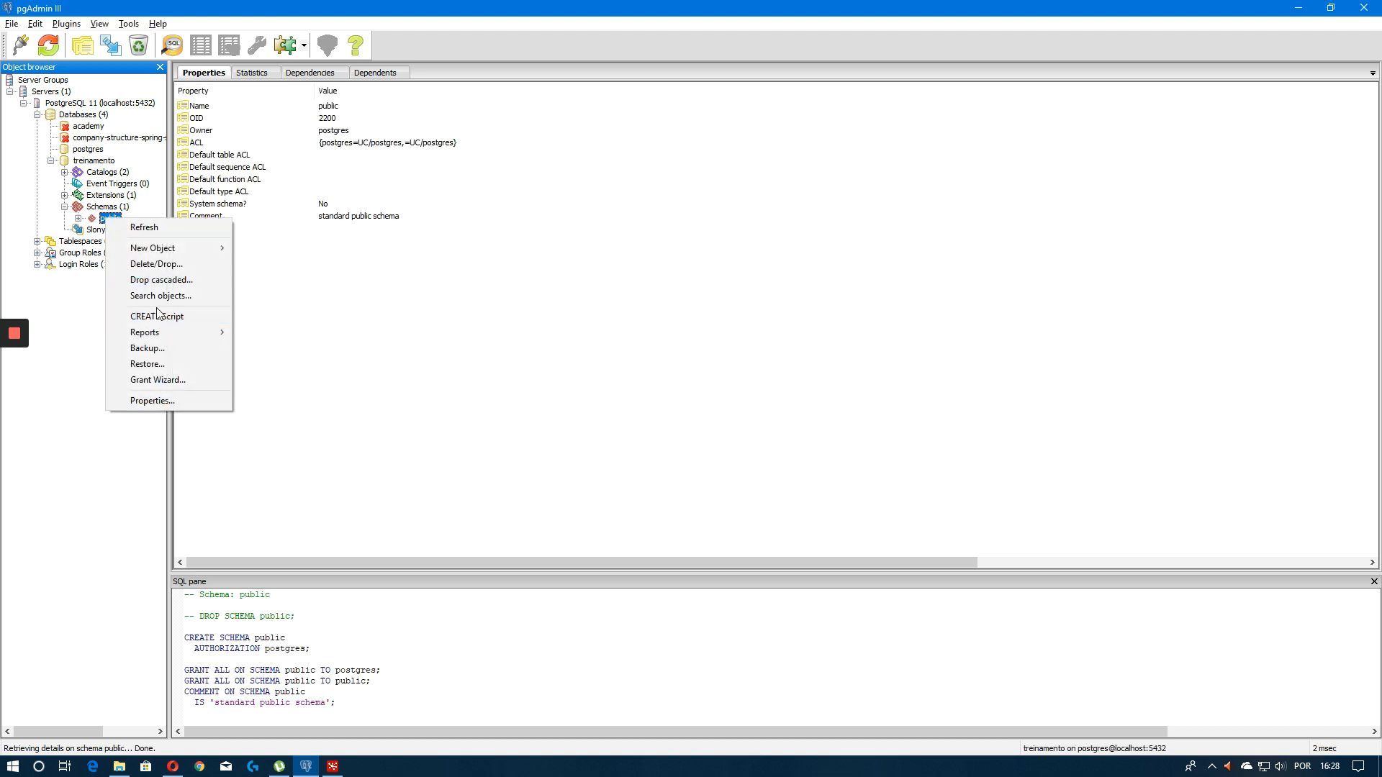
pyautogui.click(80, 205)
pyautogui.click(77, 218)
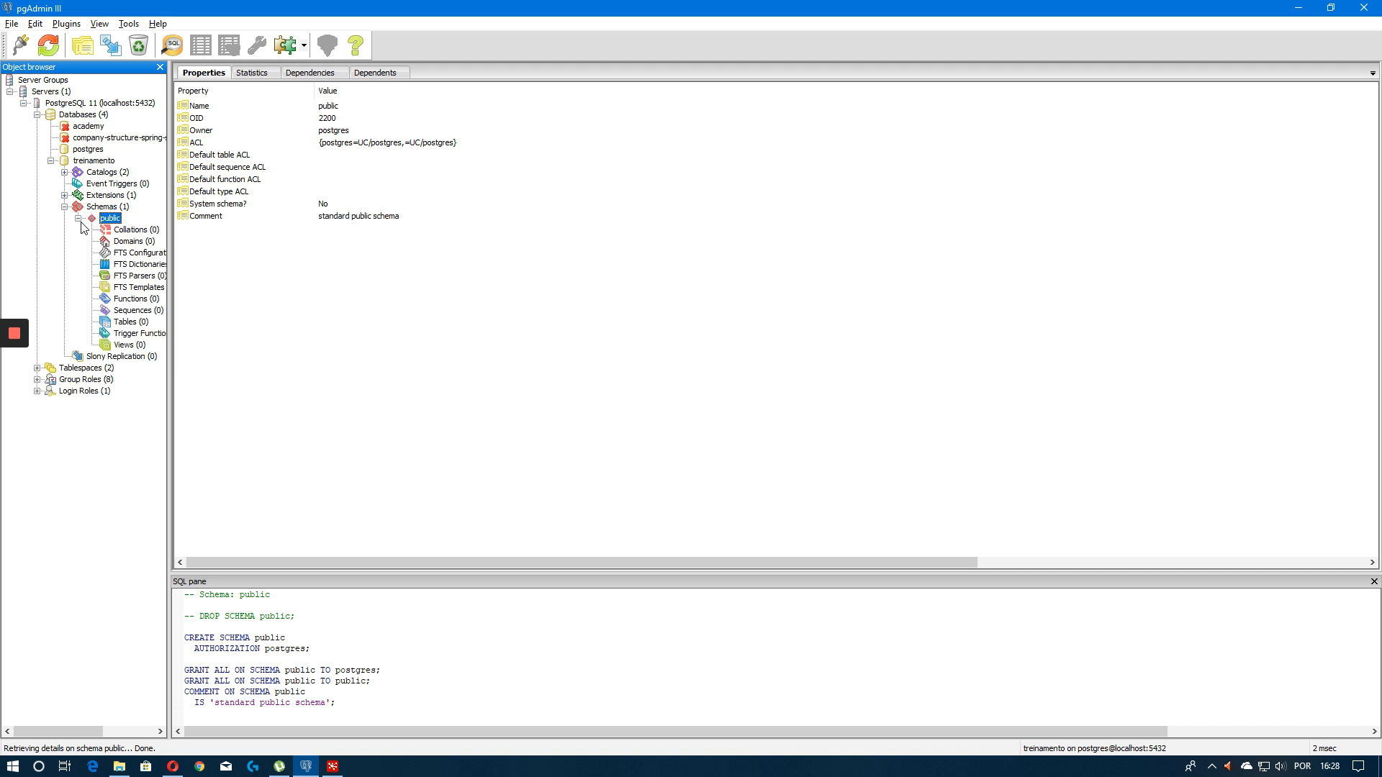
# Start a new table in the public schema named pessoas and open its column list
pyautogui.rightClick(128, 321)
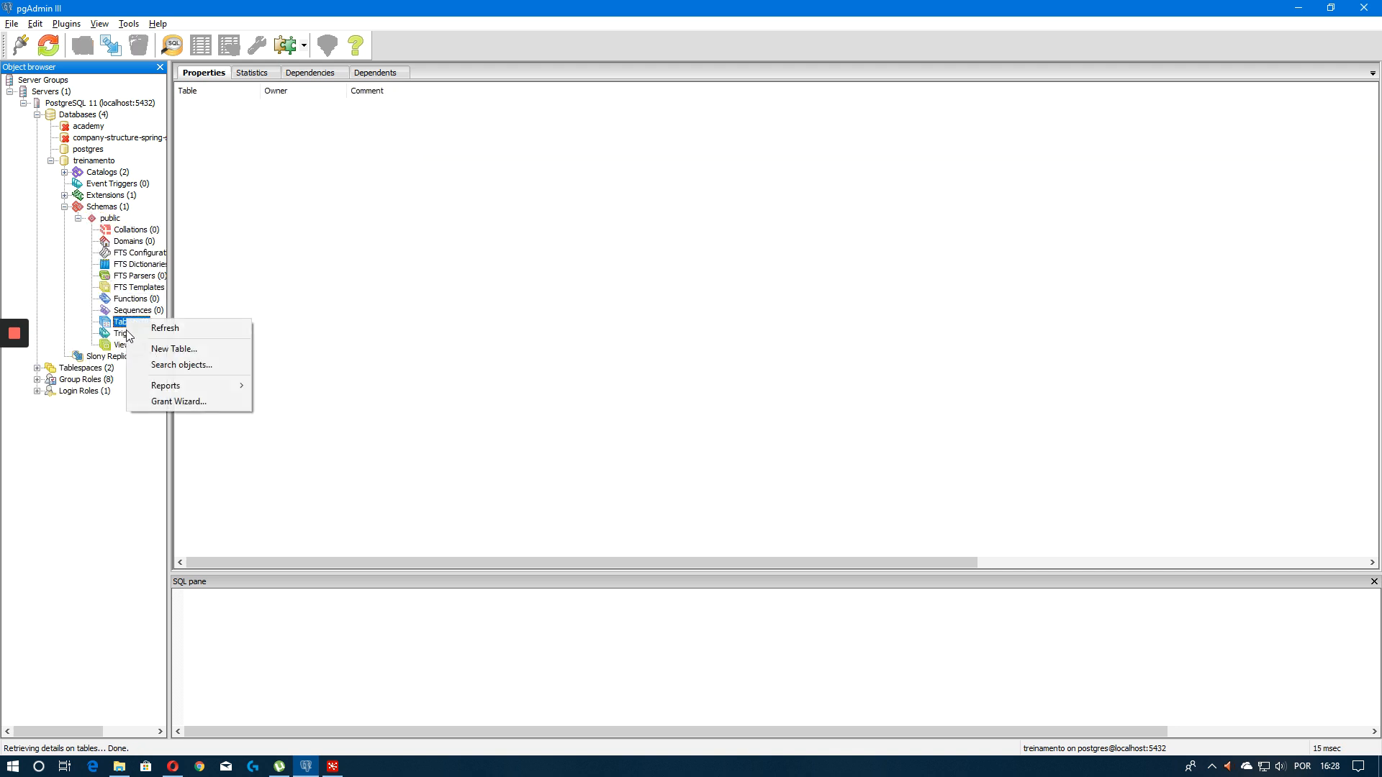
pyautogui.click(163, 348)
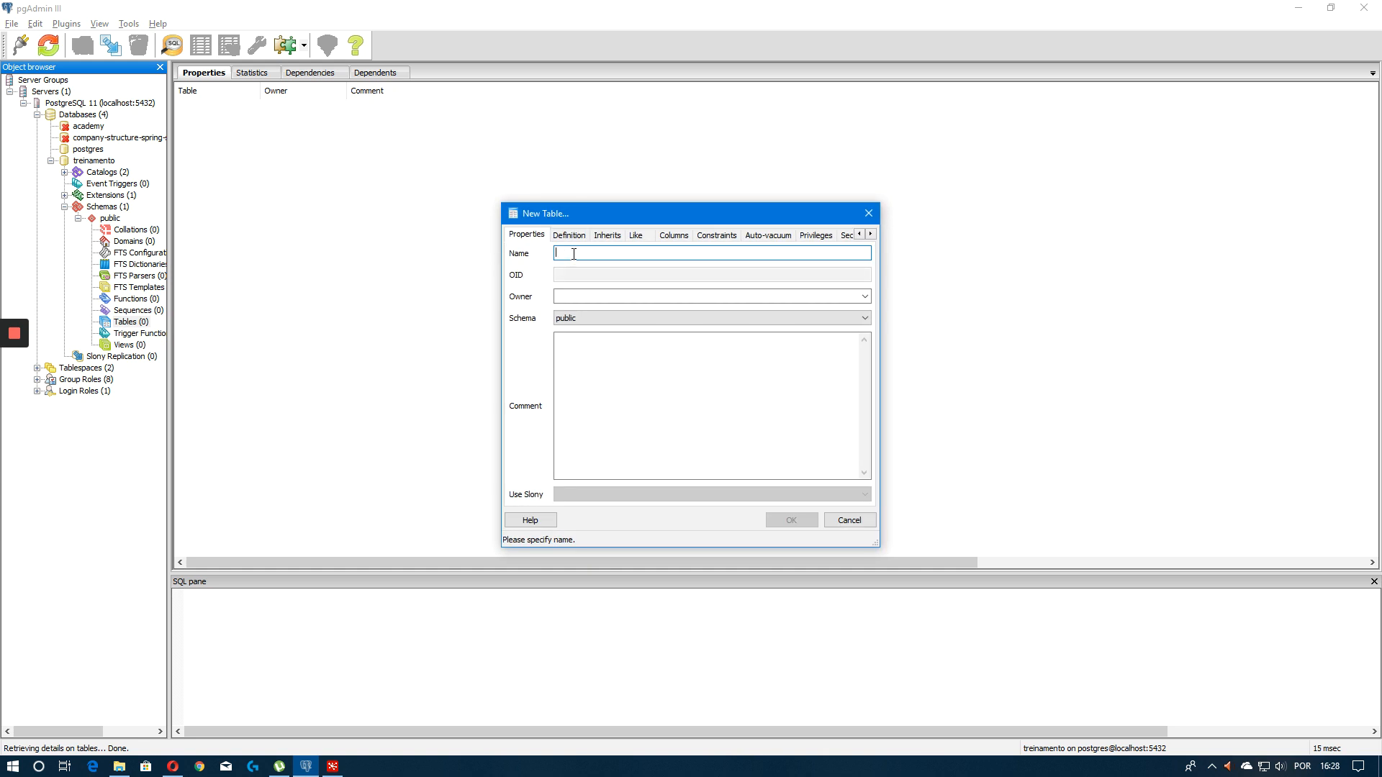
pyautogui.write('pessoas')
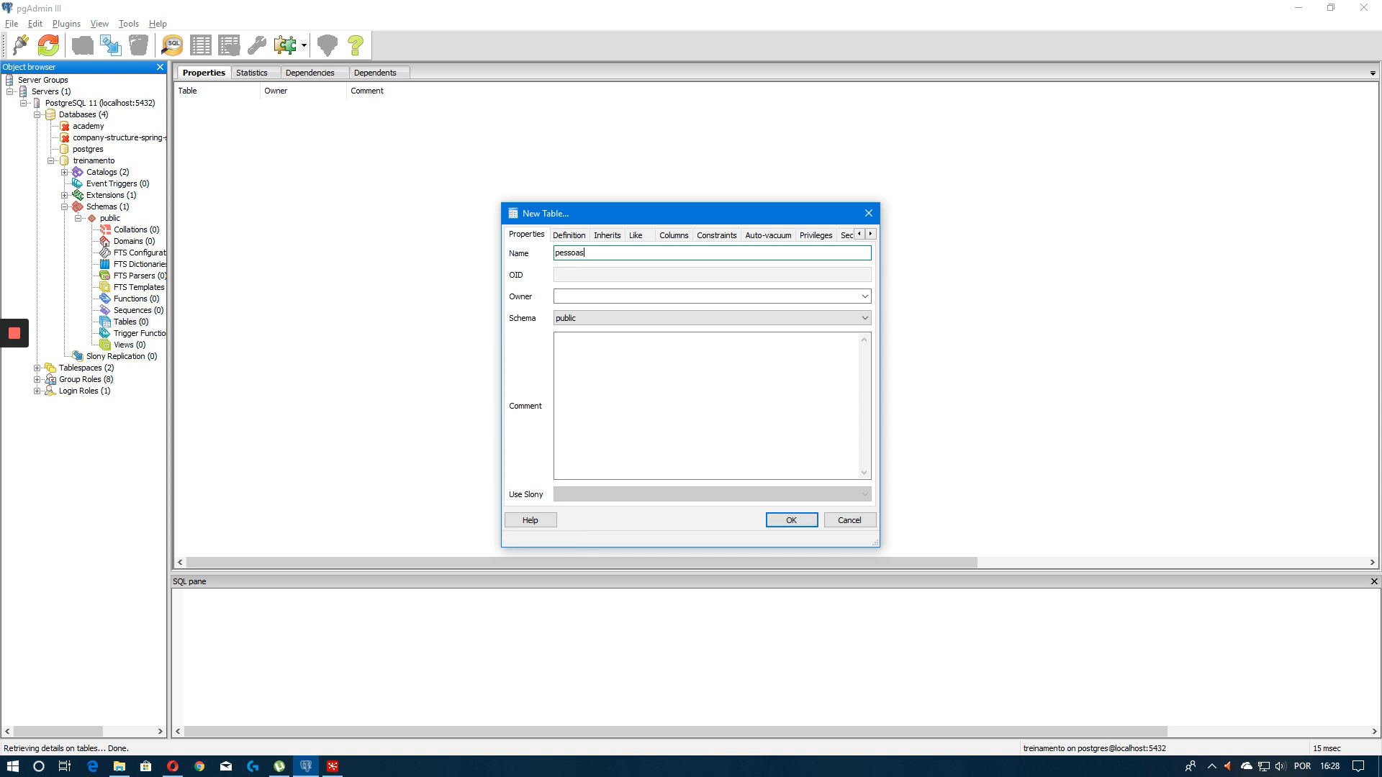
pyautogui.click(674, 236)
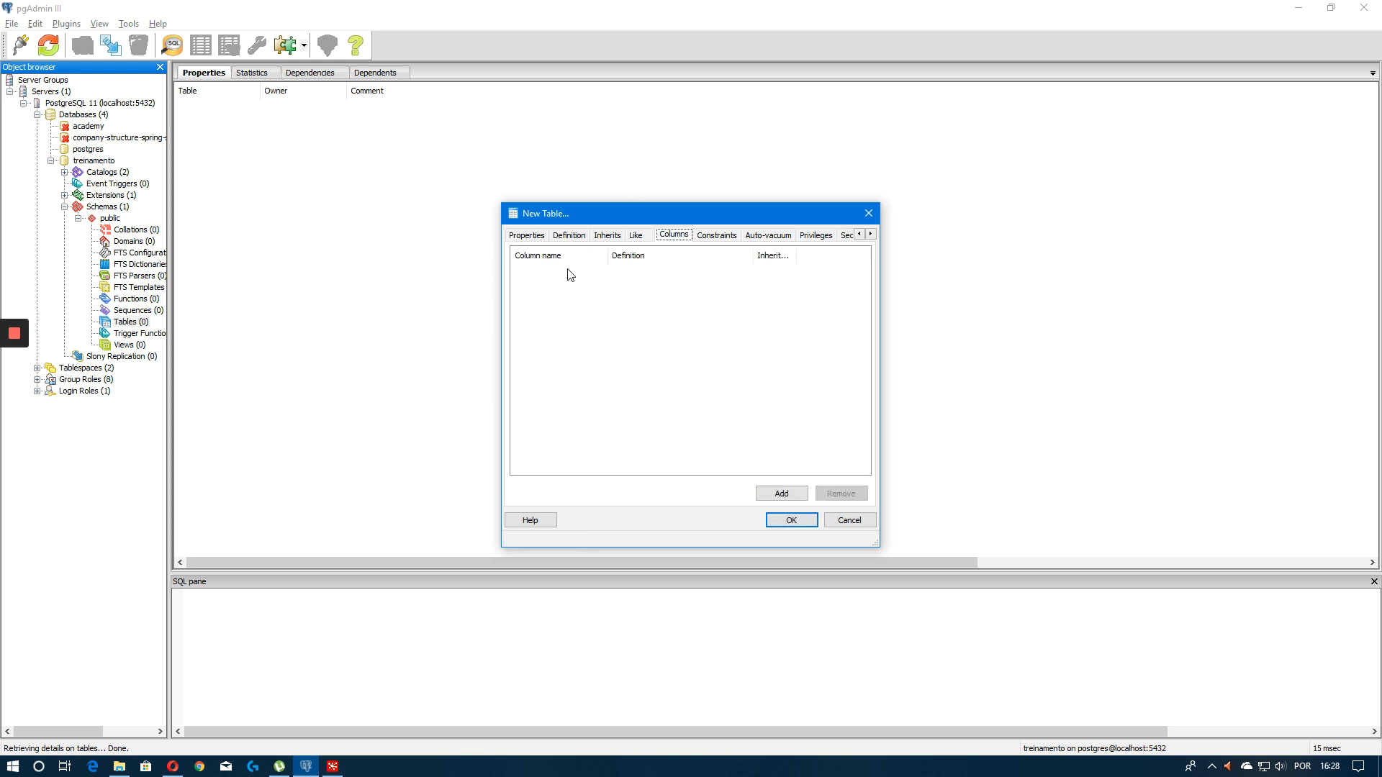
# Add a column named codigo with data type integer
pyautogui.click(763, 498)
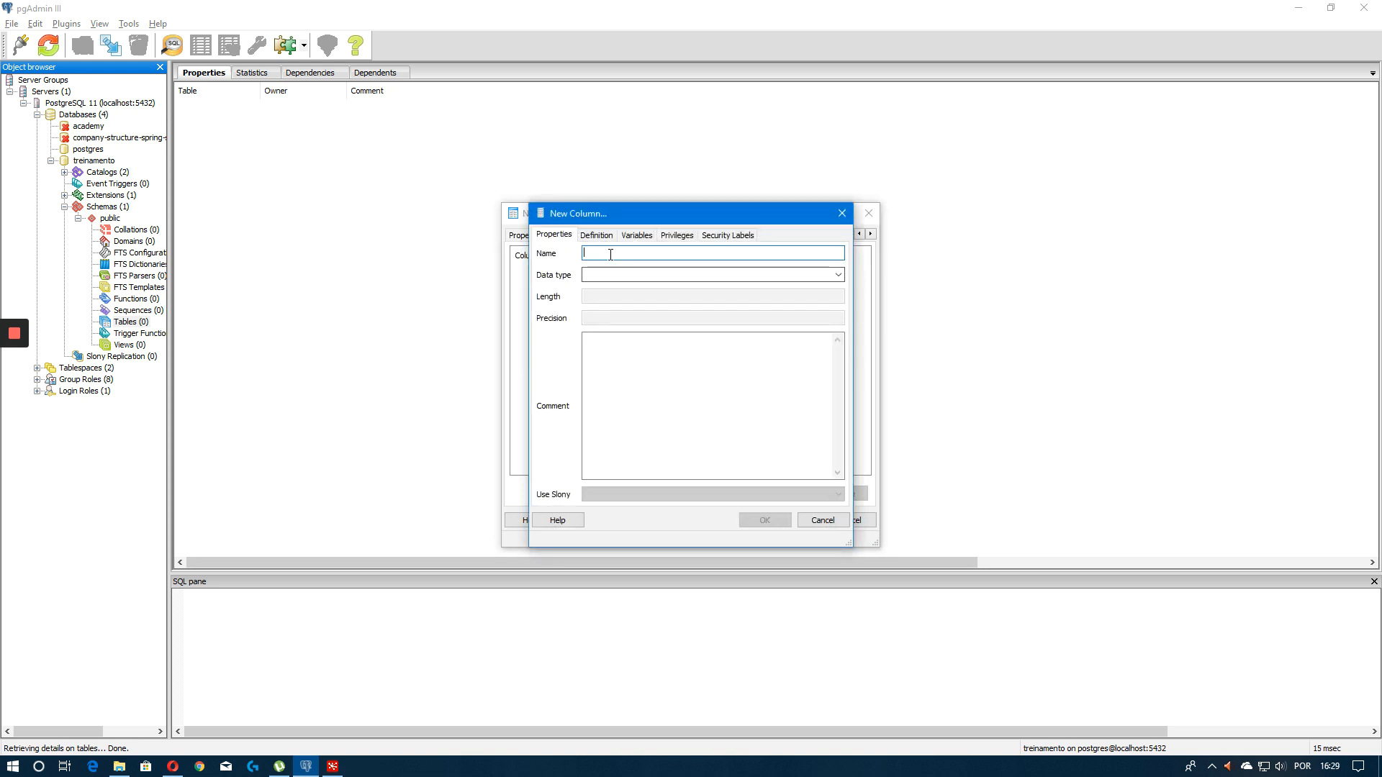
pyautogui.write('codigo')
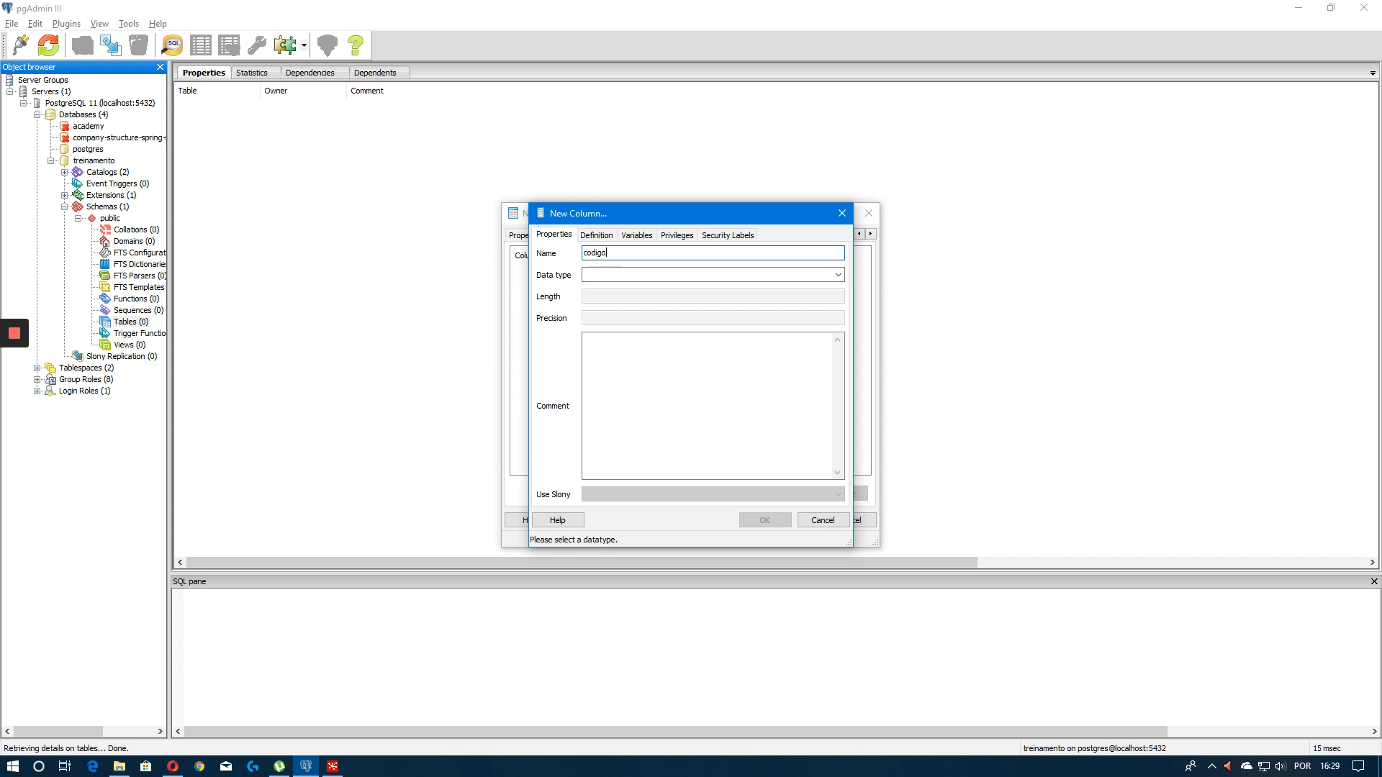
pyautogui.press('Tab')
pyautogui.write('inte')
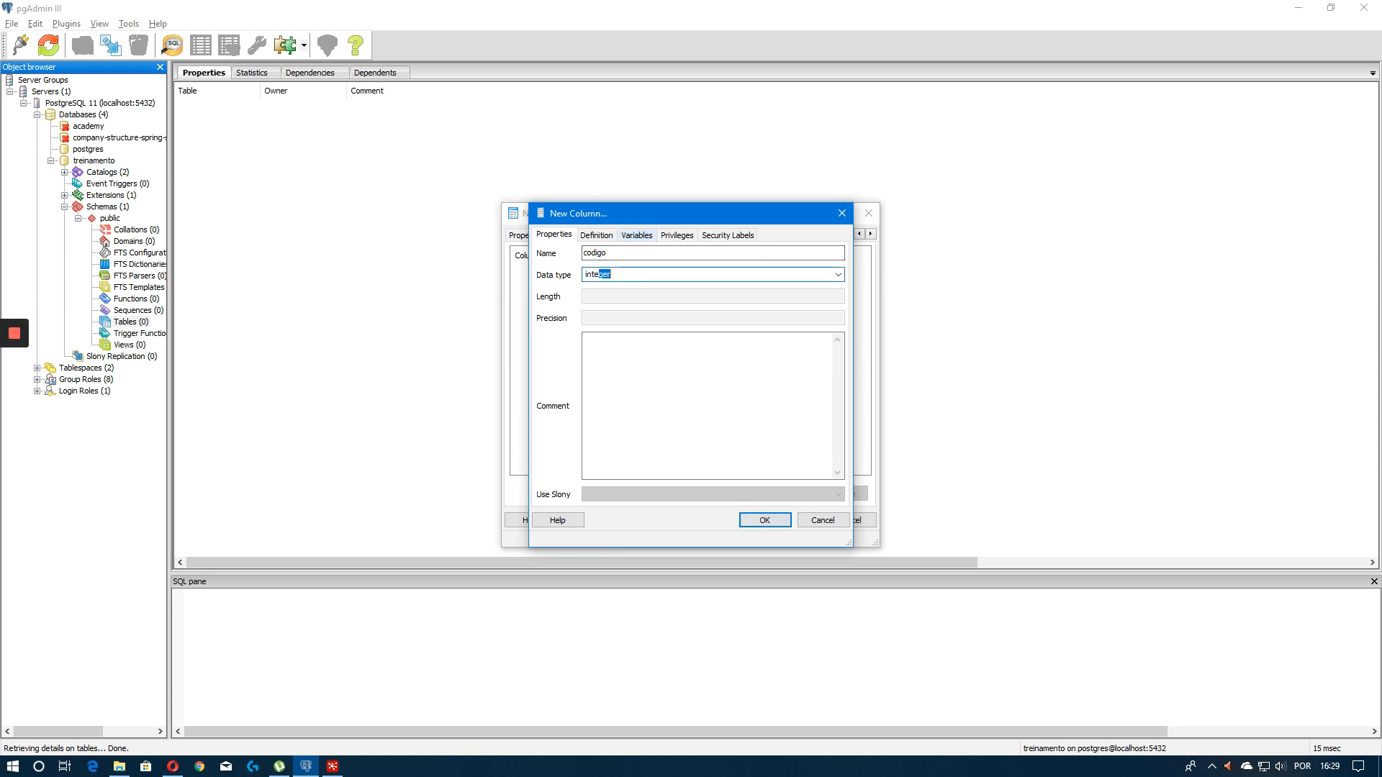
pyautogui.click(748, 519)
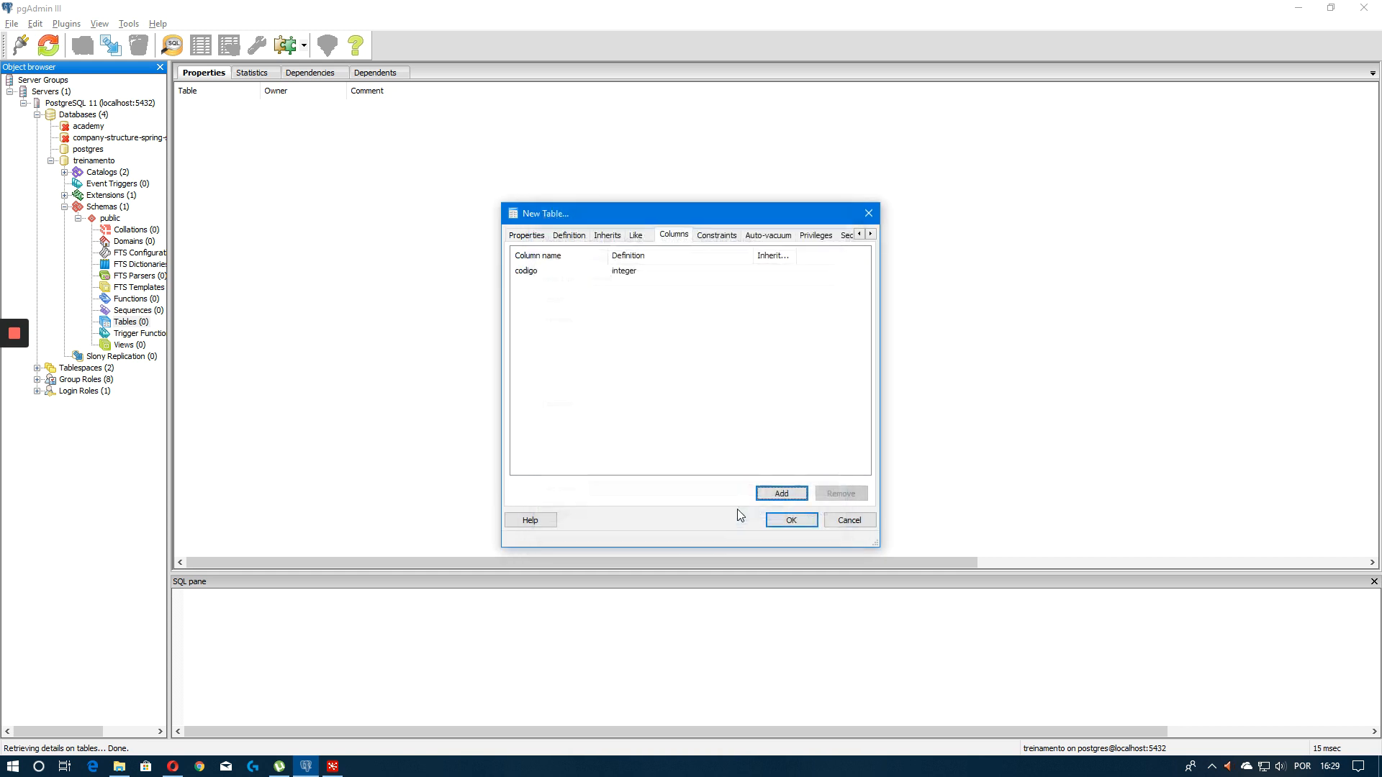
# Add a second column named nome
pyautogui.click(777, 492)
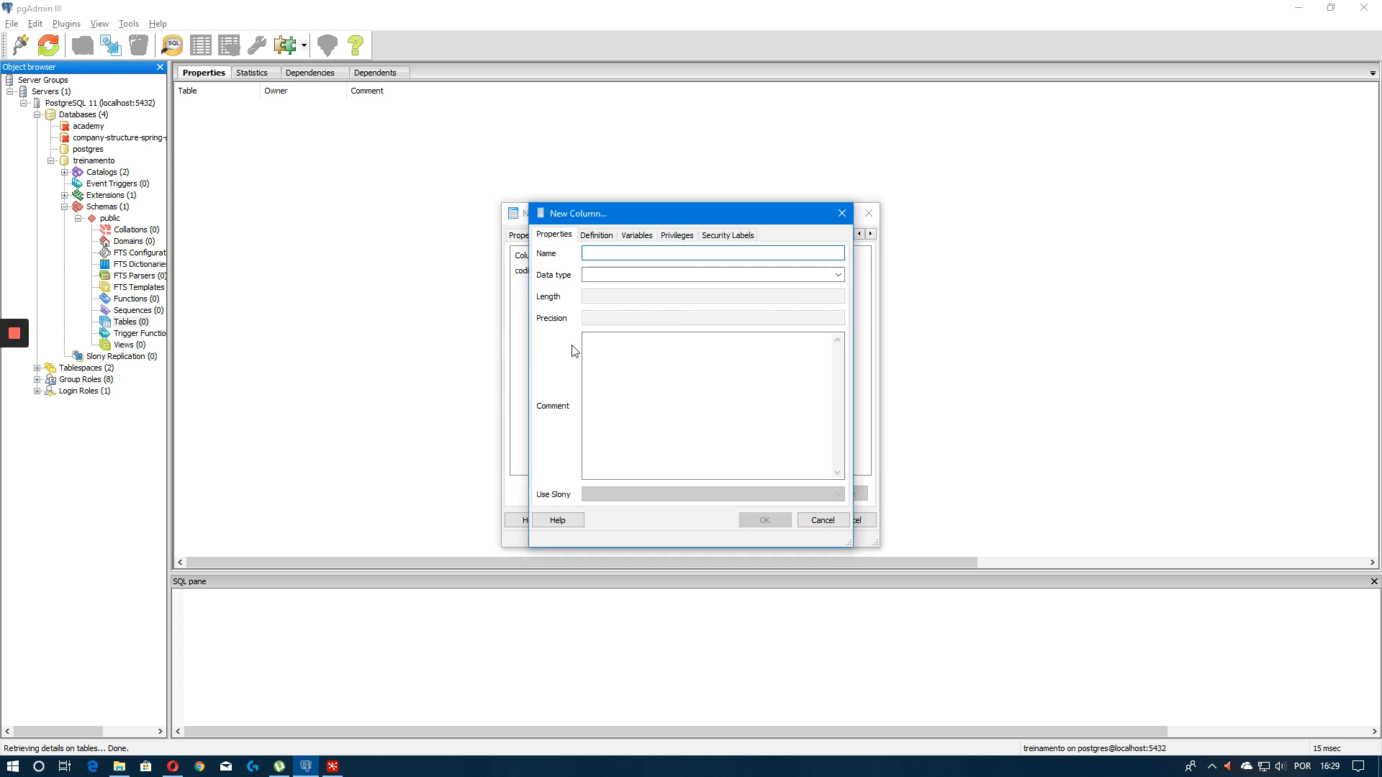
pyautogui.write('nome')
pyautogui.press('Tab')
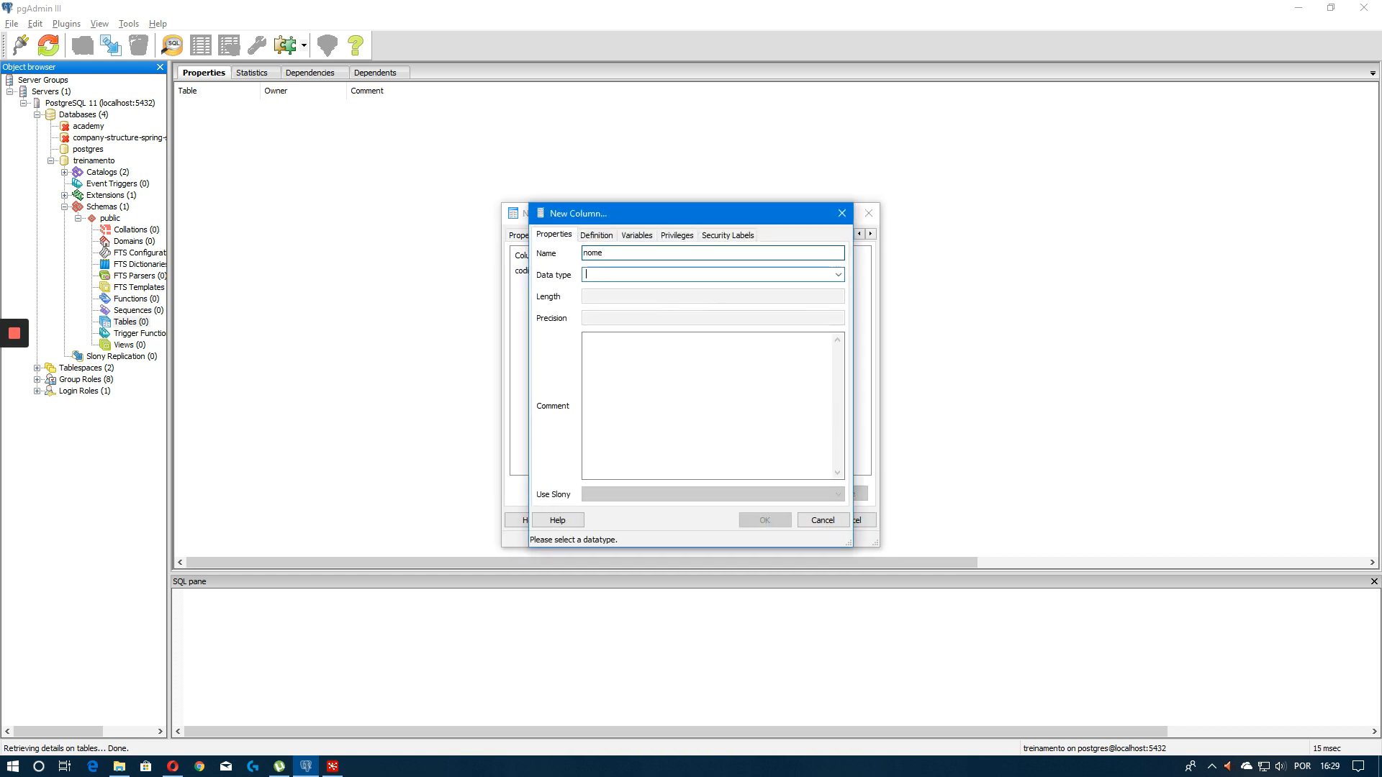
pyautogui.write('varchar')
pyautogui.press('Tab')
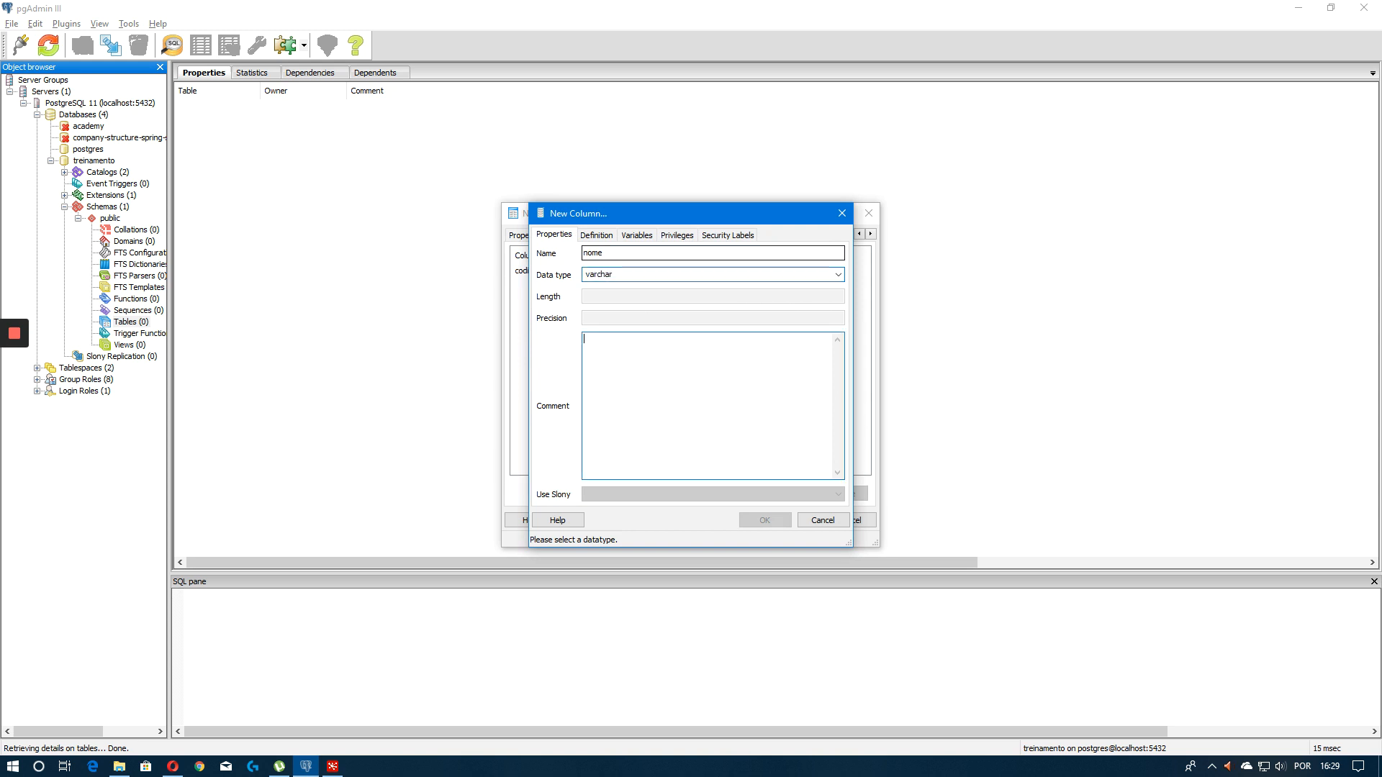
# Set the nome column's data type to character
pyautogui.click(838, 275)
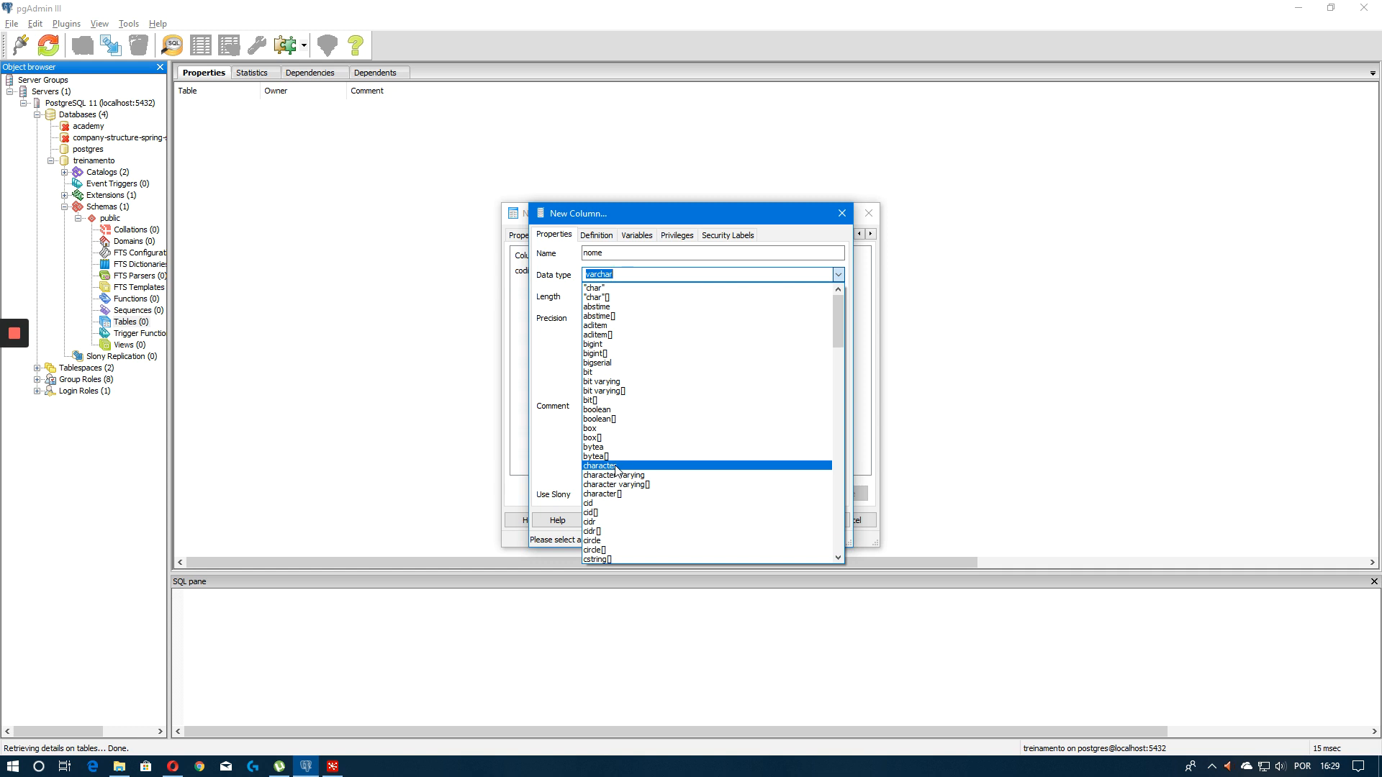
pyautogui.scroll(-2, 624, 457)
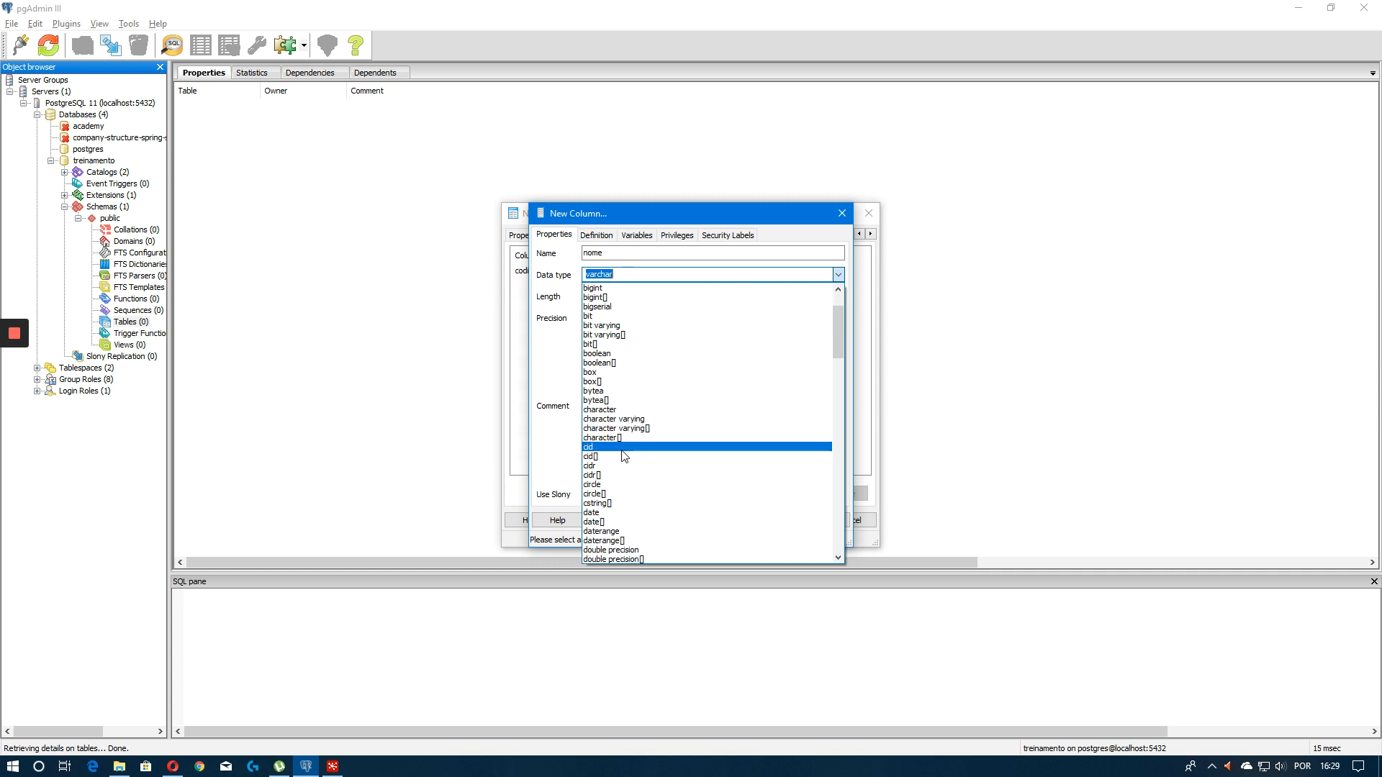
pyautogui.click(602, 238)
pyautogui.click(600, 238)
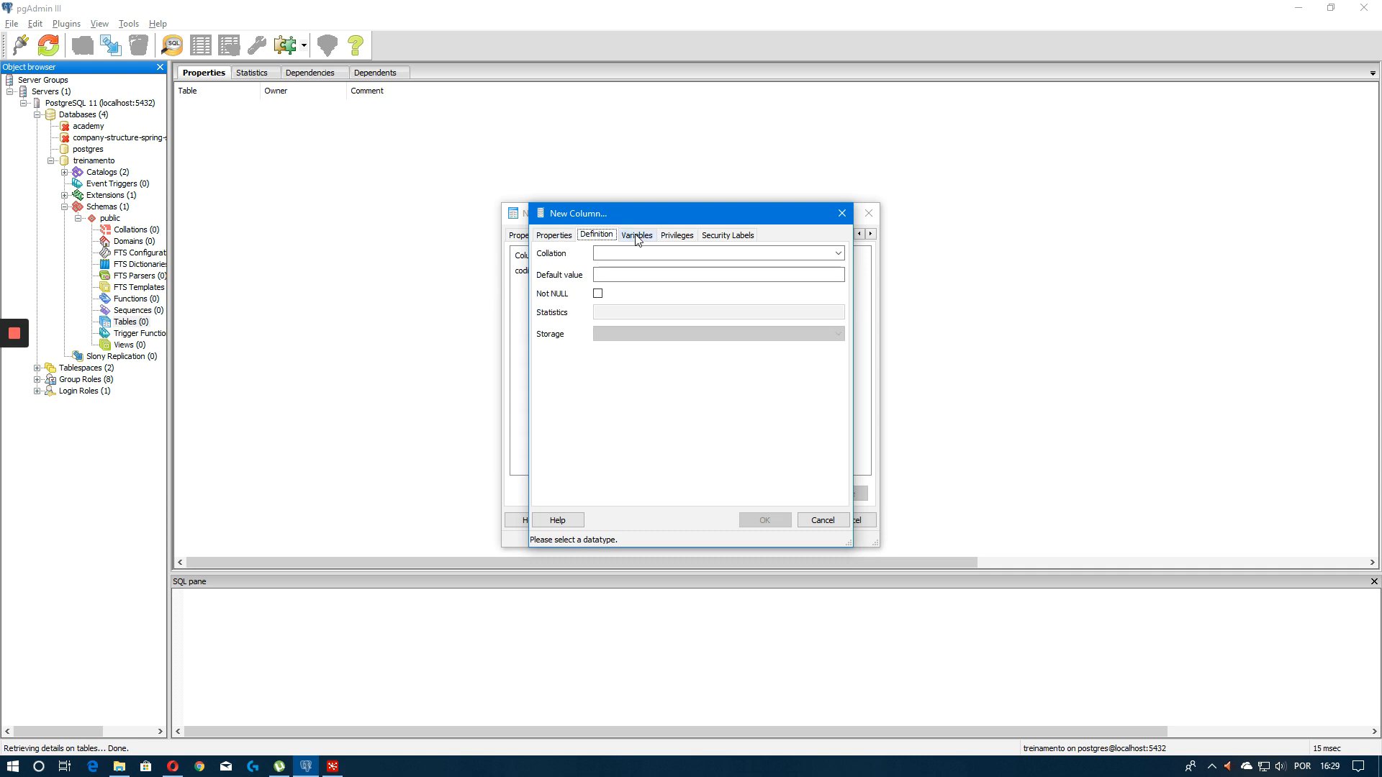
pyautogui.click(636, 236)
pyautogui.click(555, 236)
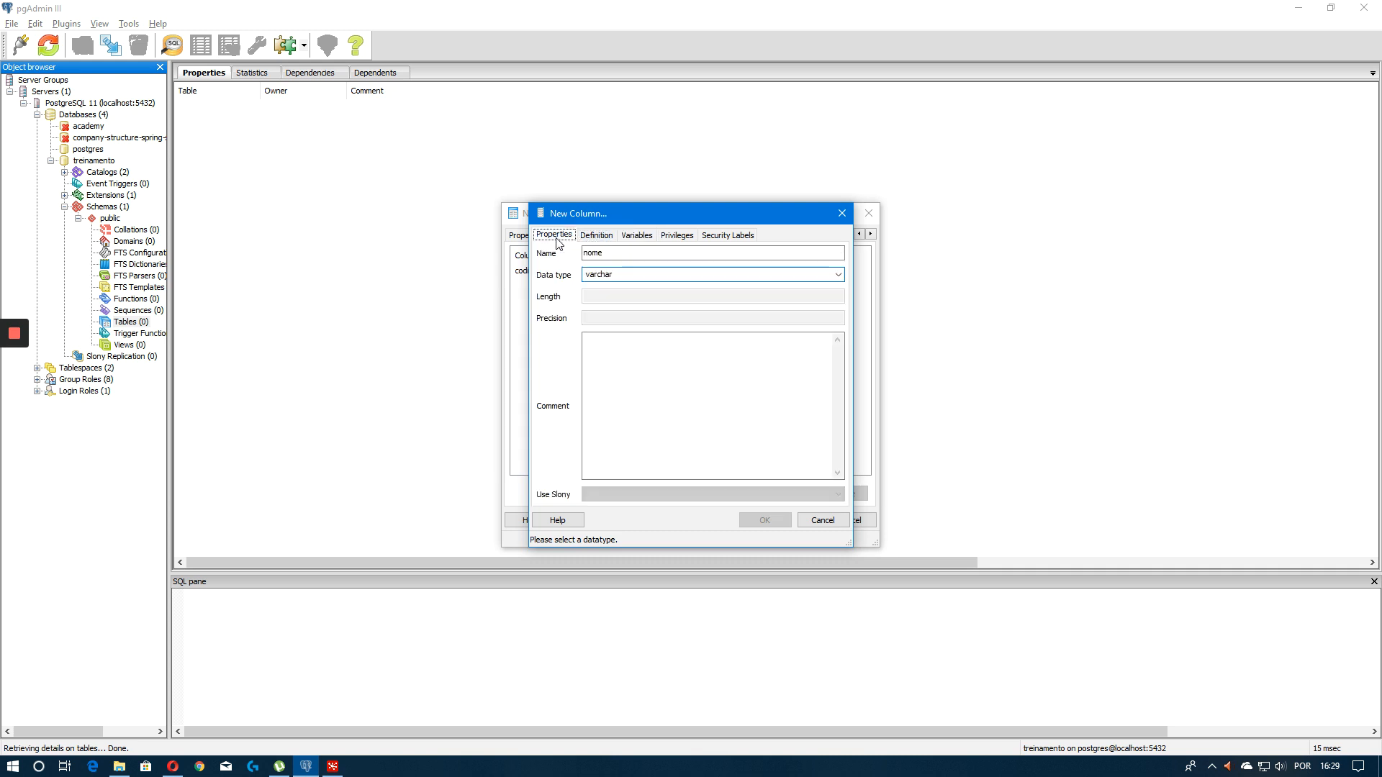
pyautogui.click(678, 281)
pyautogui.click(838, 274)
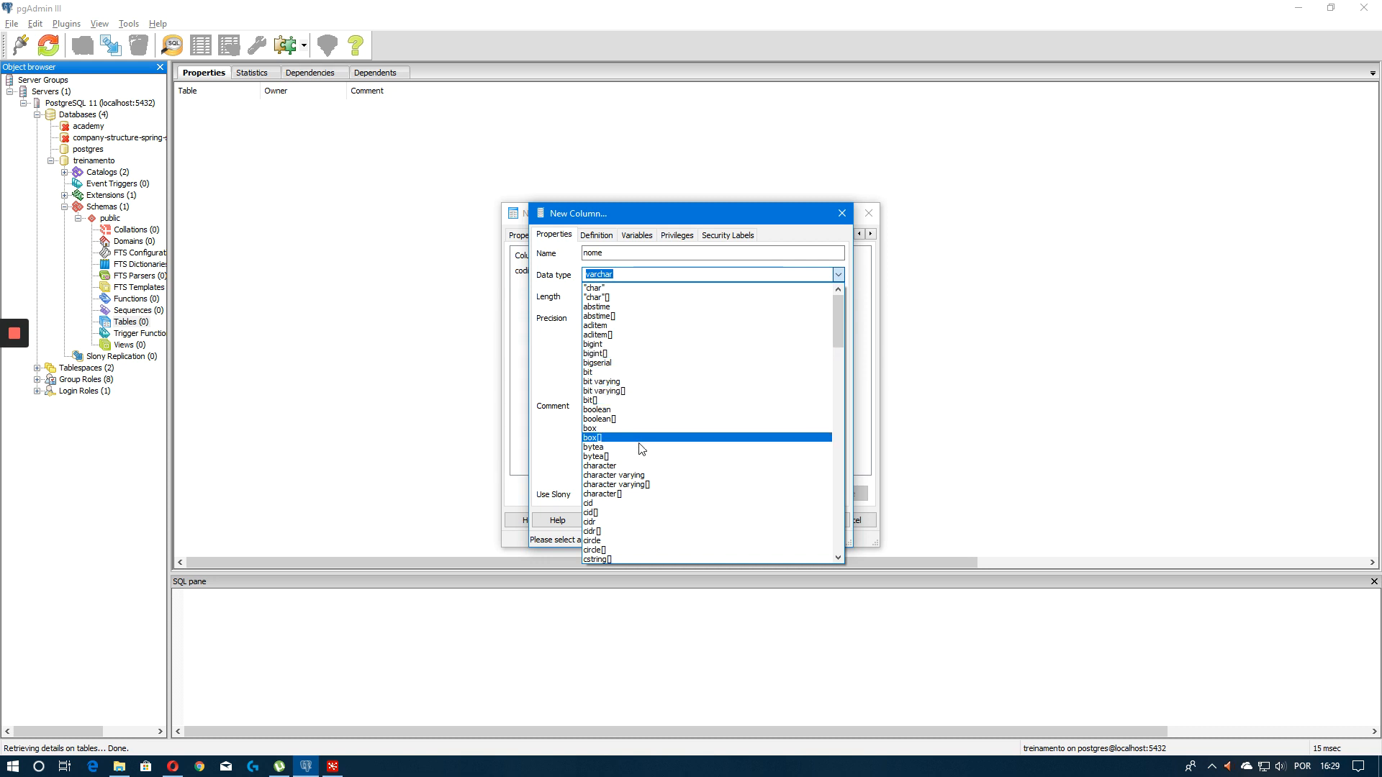
pyautogui.click(642, 466)
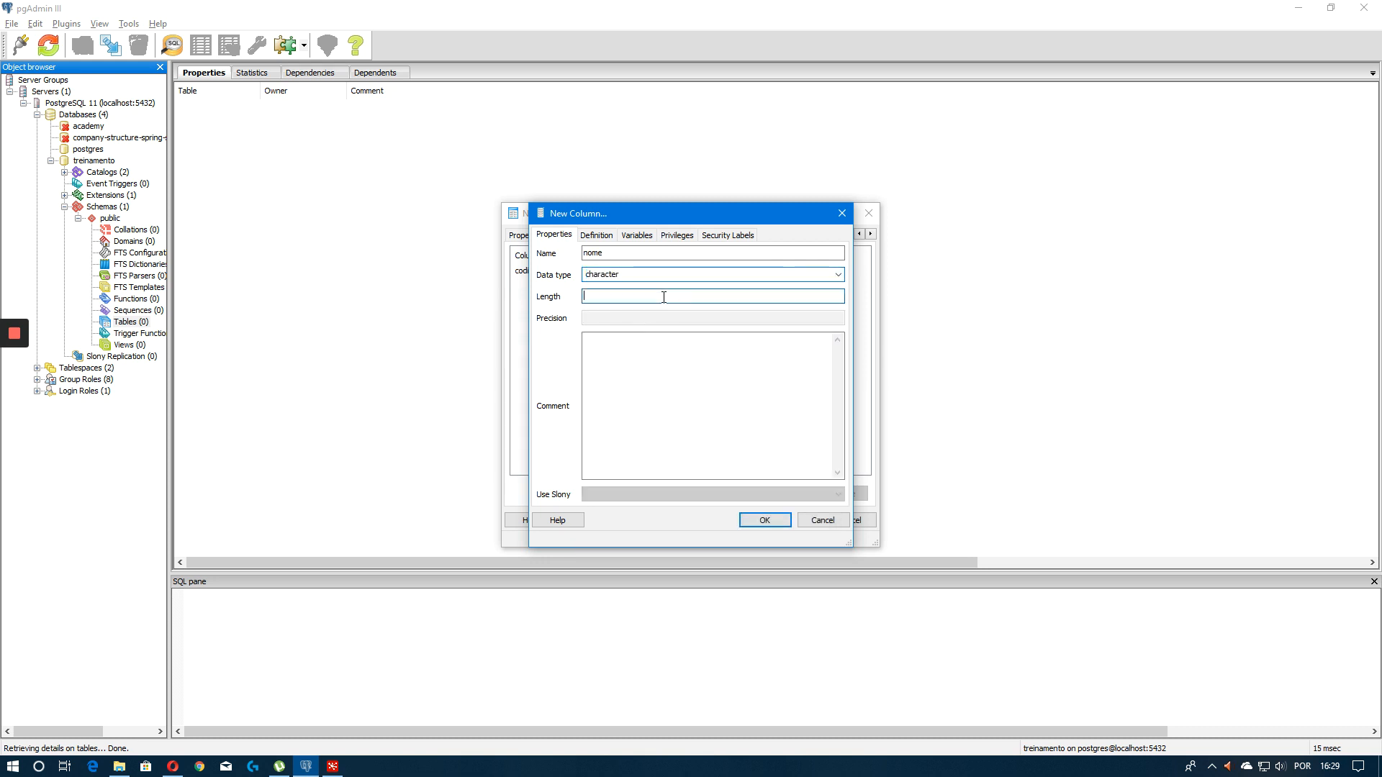
# Set the nome column's length to 50, confirm the column and save the pessoas table
pyautogui.click(798, 295)
pyautogui.write('50')
pyautogui.click(765, 519)
pyautogui.click(790, 520)
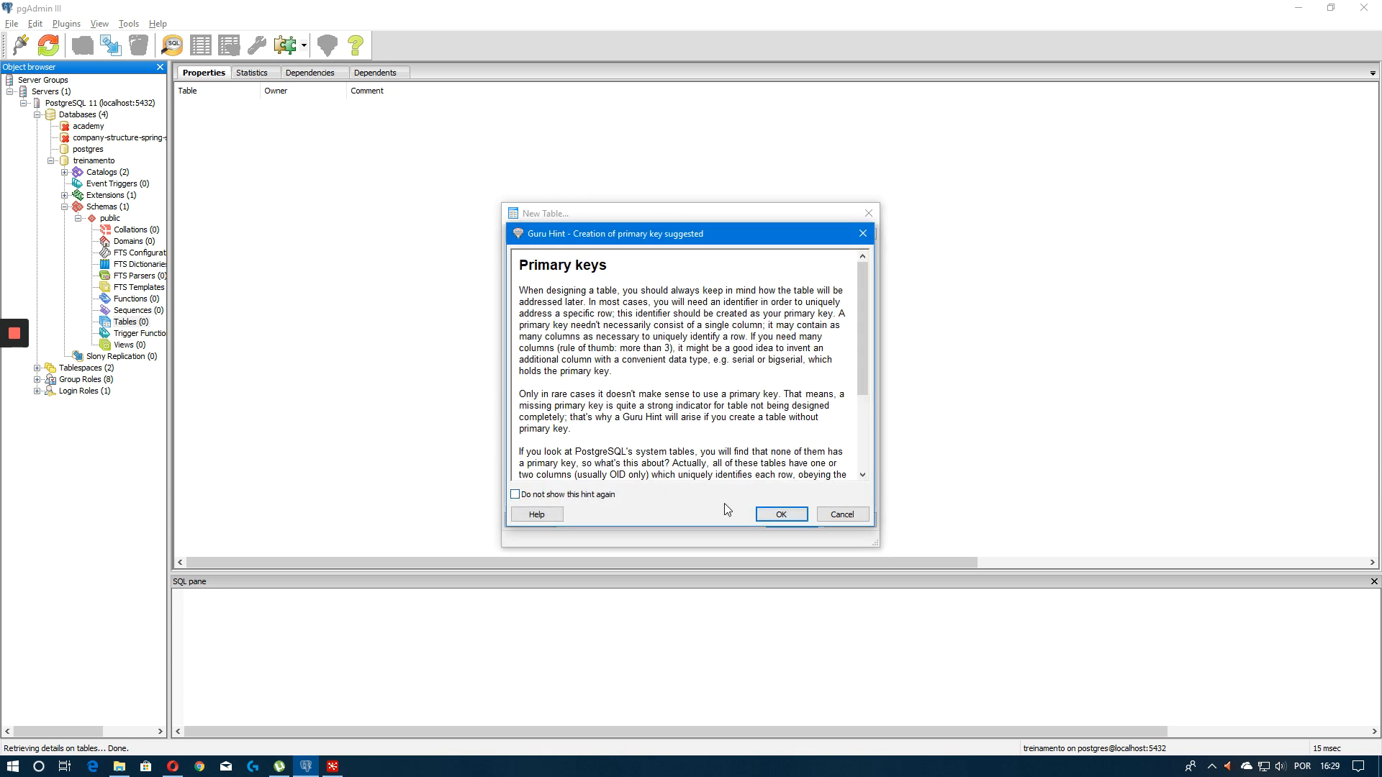
pyautogui.click(766, 510)
# Open the query tool on treinamento and run select* from pessoas
pyautogui.click(92, 321)
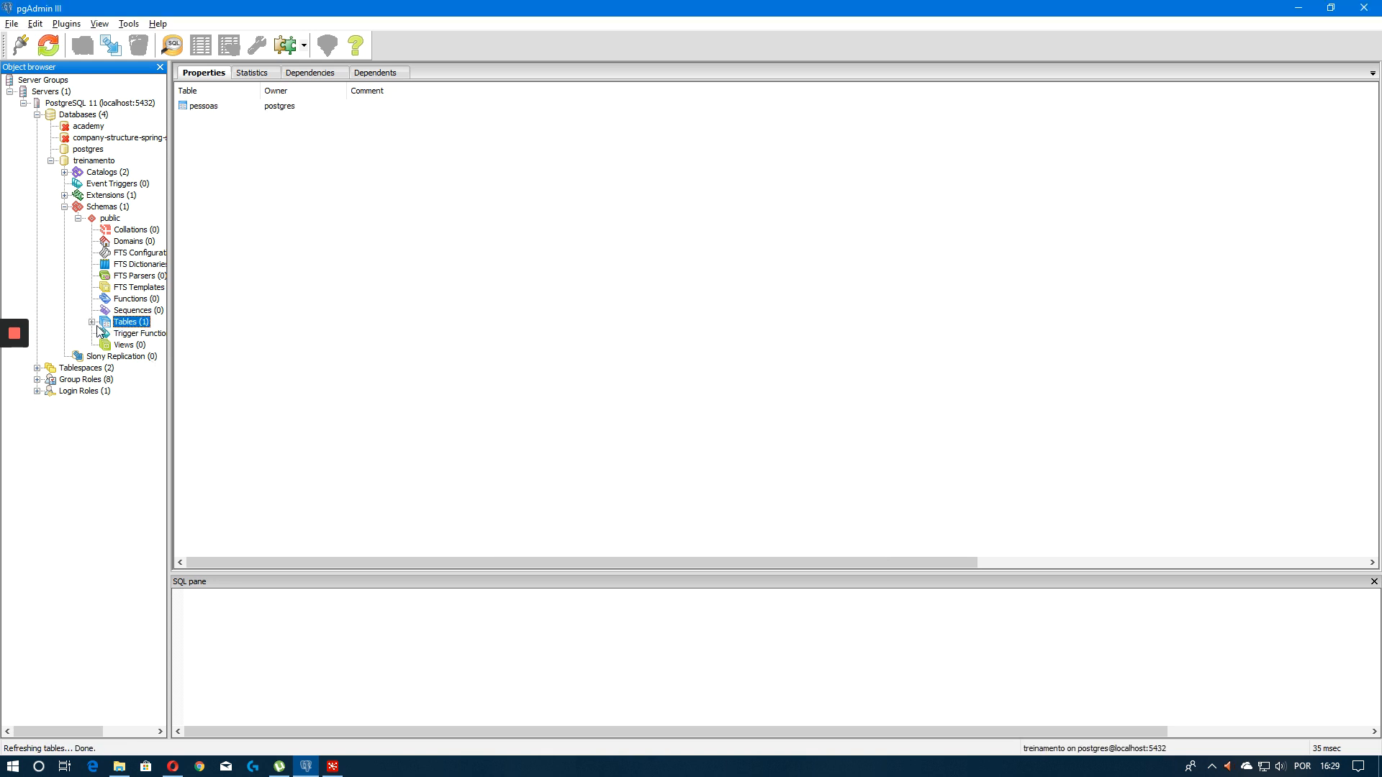
pyautogui.click(93, 322)
pyautogui.click(106, 333)
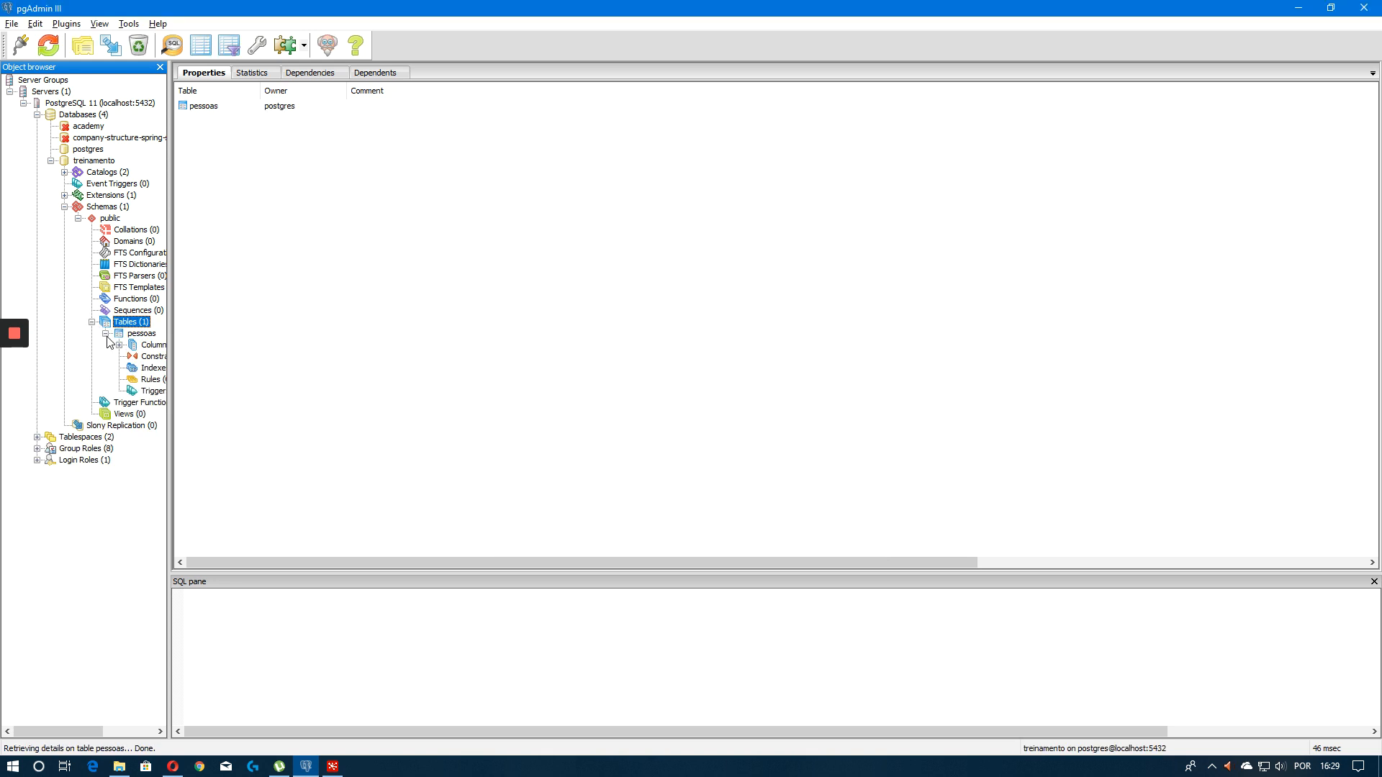
pyautogui.click(172, 44)
pyautogui.write('selec')
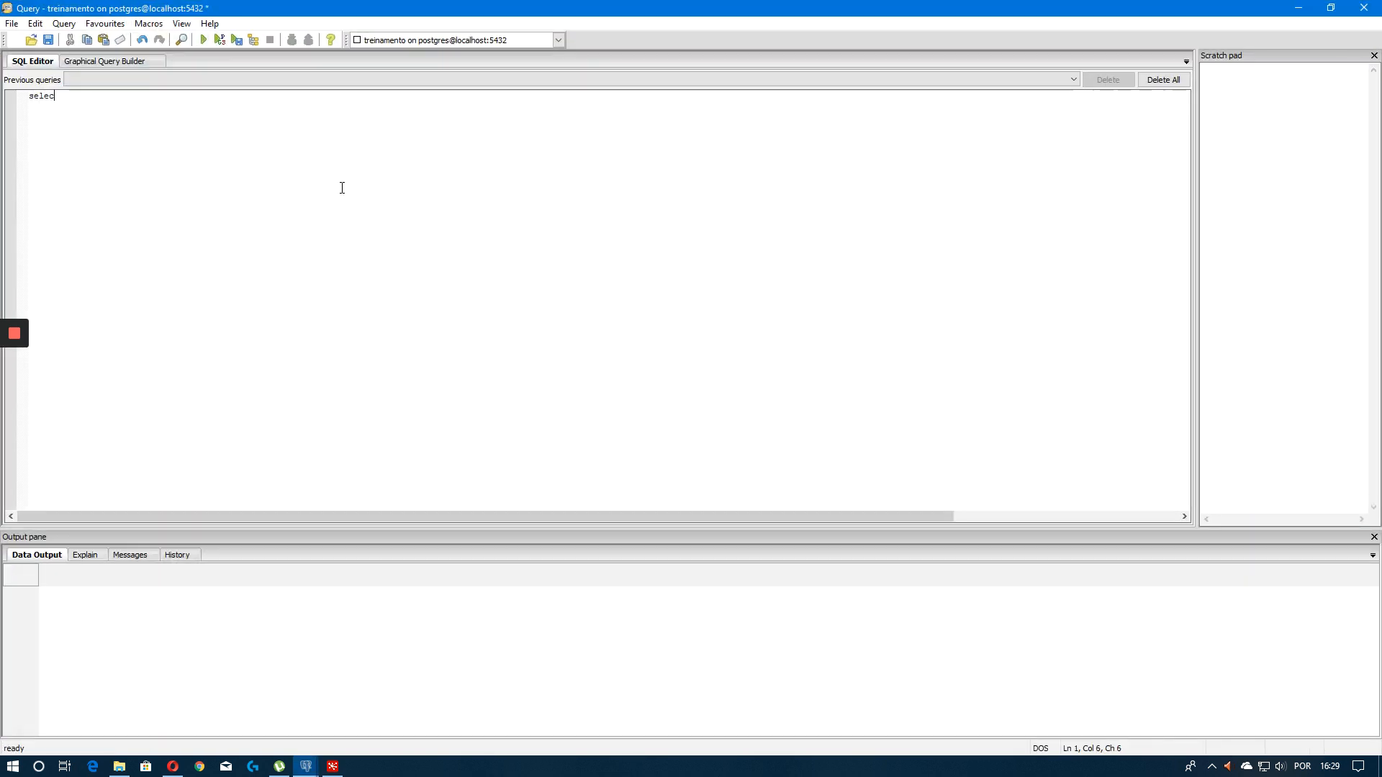
pyautogui.write('t* from')
pyautogui.press('BackSpace')
pyautogui.press('BackSpace')
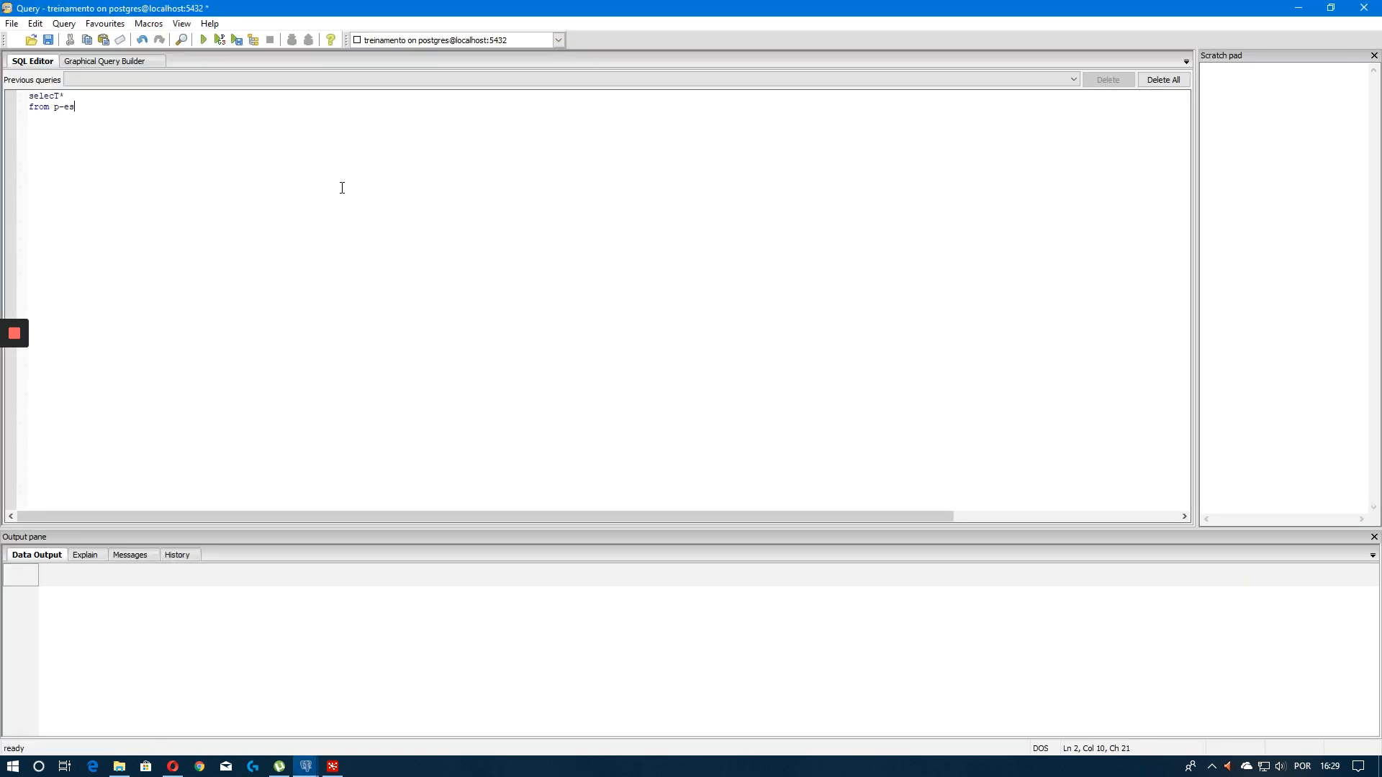
pyautogui.write('essoas')
pyautogui.press('F5')
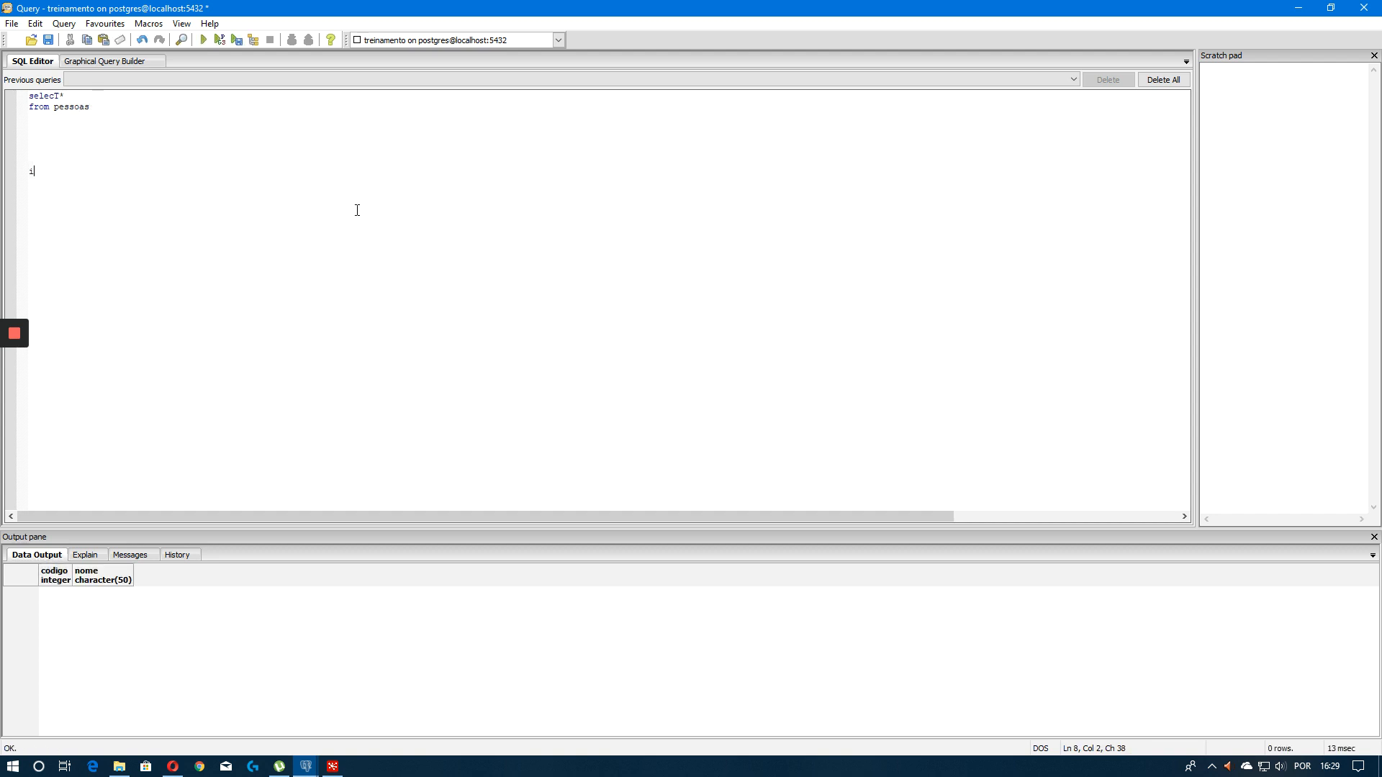
# Write an insert into pessoas with code 1 and a sample name, and duplicate it onto five lines
pyautogui.write("t into pessoas values(1,'Fabiano');")
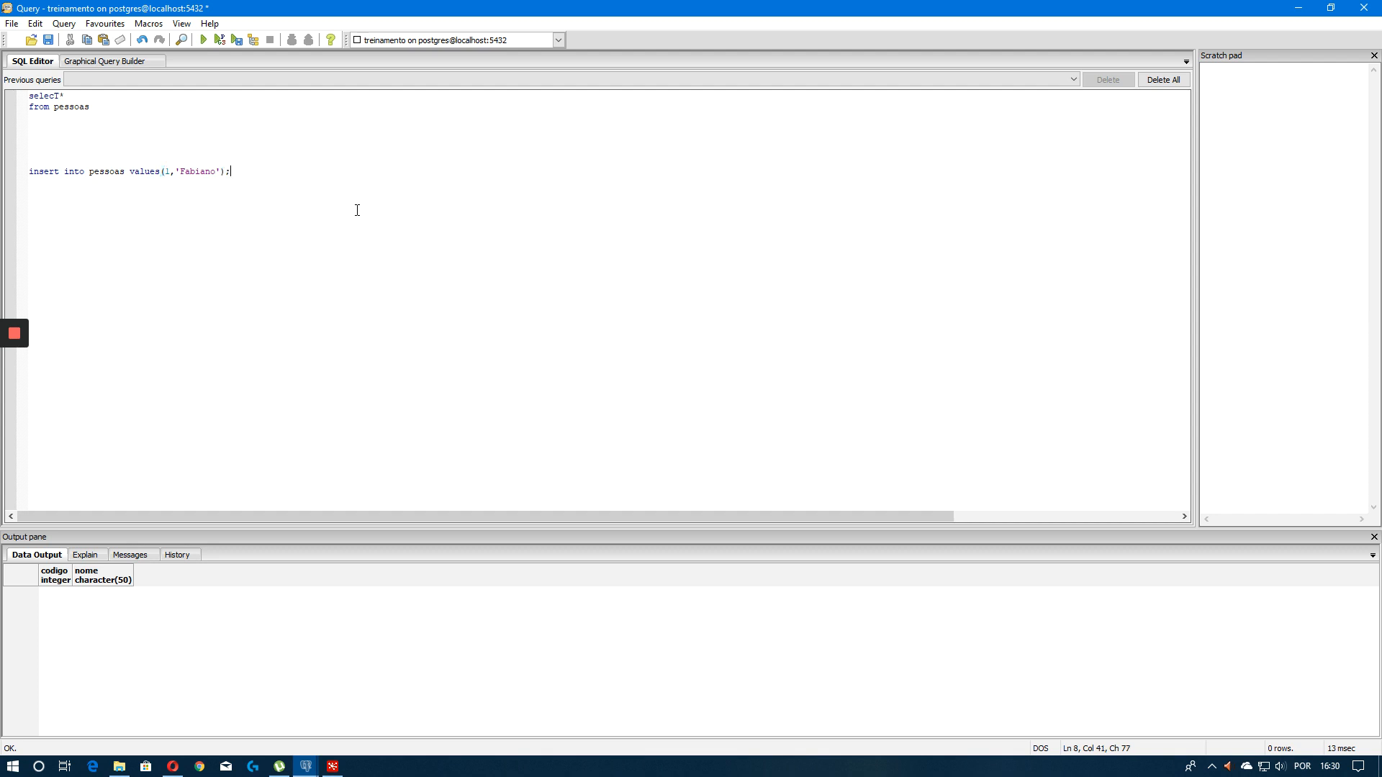
pyautogui.hotkey('shift', 'Home')
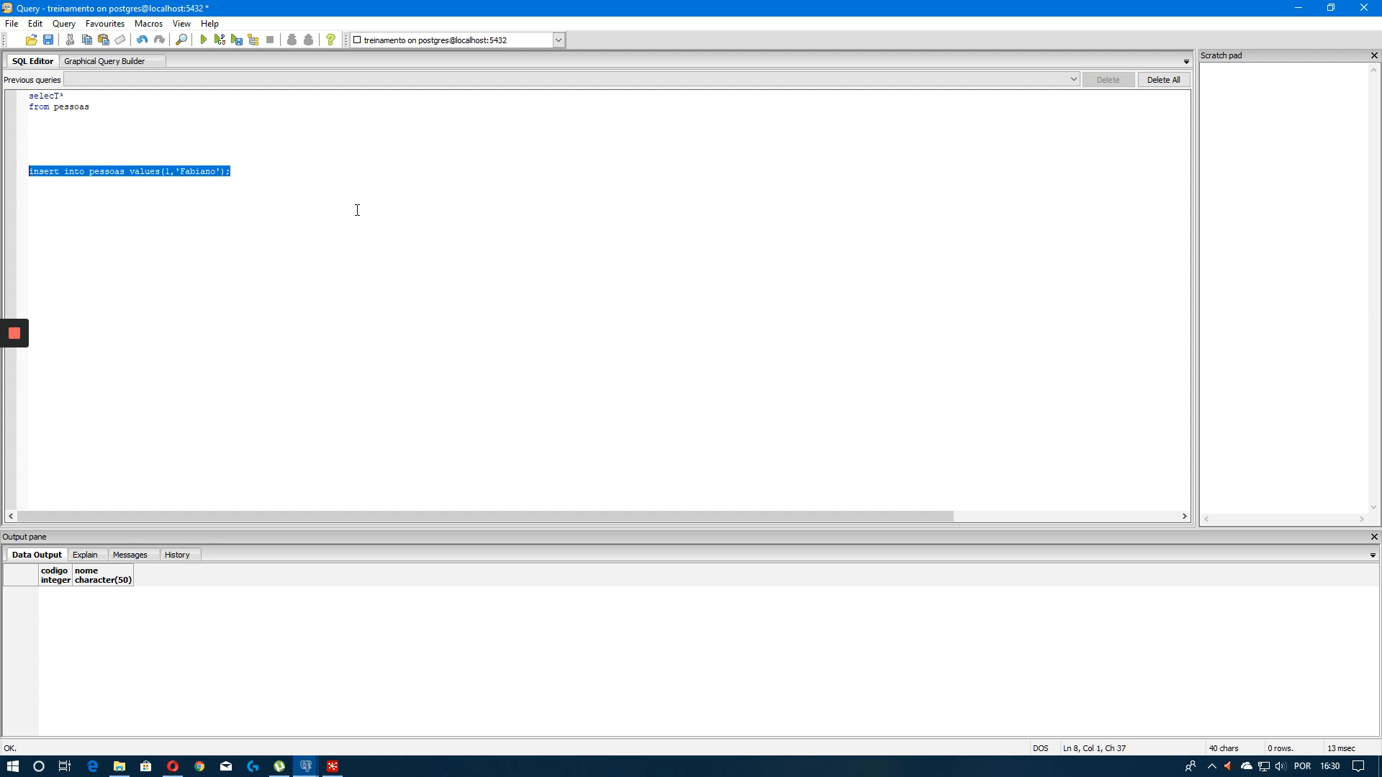
pyautogui.hotkey('ctrl', 'c')
pyautogui.press('End')
pyautogui.hotkey('ctrl', 'v')
pyautogui.hotkey('ctrl', 'z')
pyautogui.press('Return')
pyautogui.hotkey('ctrl', 'v')
pyautogui.press('Return')
pyautogui.hotkey('ctrl', 'v')
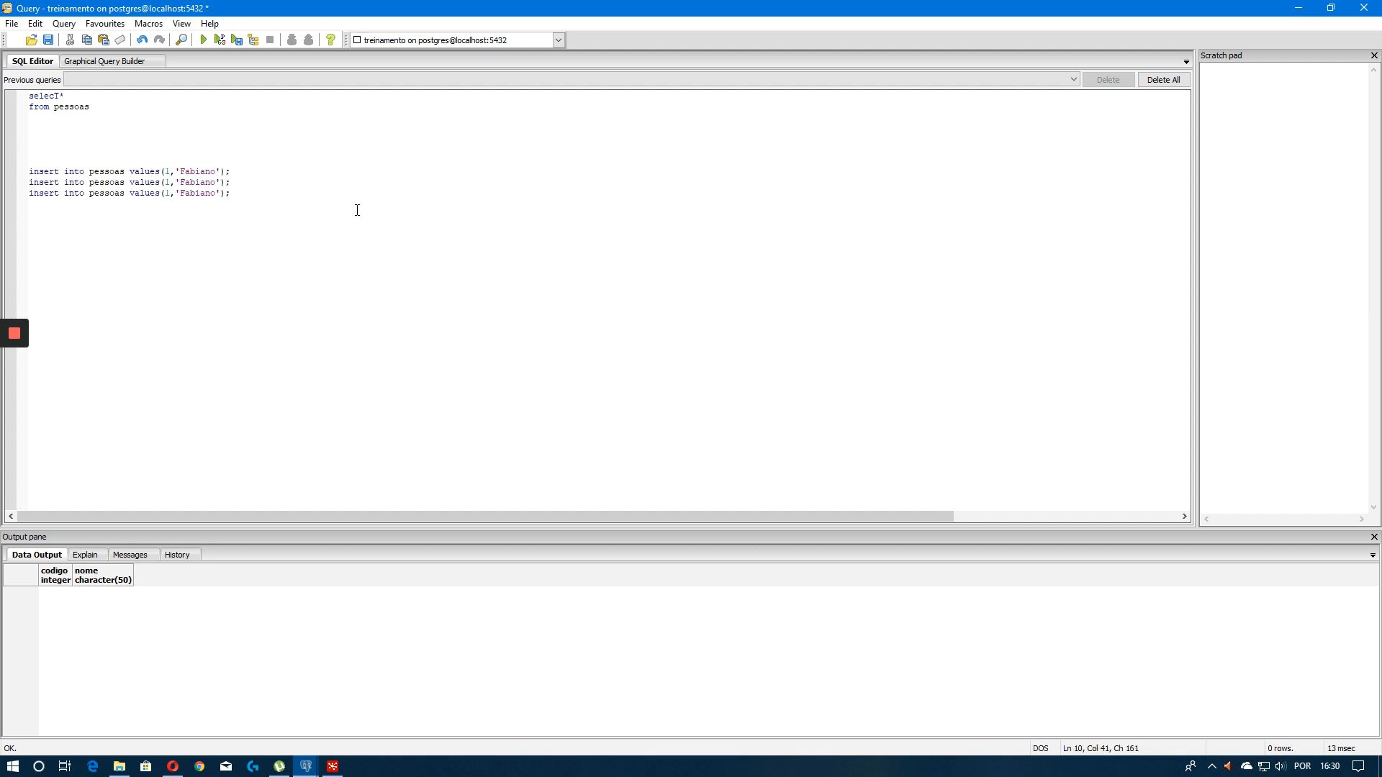
pyautogui.press('Return')
pyautogui.hotkey('ctrl', 'v')
pyautogui.press('Return')
pyautogui.hotkey('ctrl', 'v')
pyautogui.press('Up')
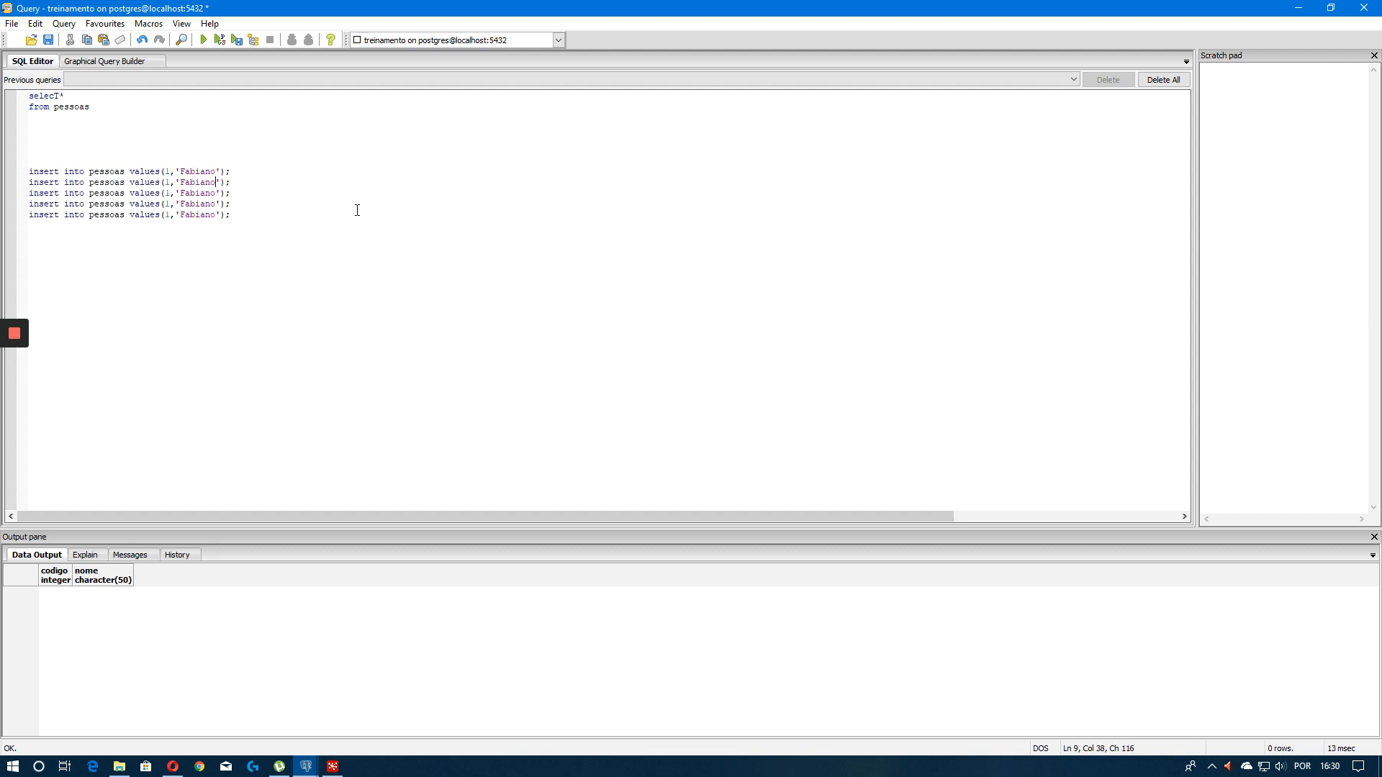
# Give the second insert a different name and renumber the copied inserts' codes 2, 3, 4 and 5
pyautogui.hotkey('ctrl', 'shift', 'Left')
pyautogui.write('Jao')
pyautogui.write('2')
pyautogui.press('Delete')
pyautogui.press('Down')
pyautogui.press('BackSpace')
pyautogui.write('3')
pyautogui.press('Down')
pyautogui.press('BackSpace')
pyautogui.write('4')
pyautogui.press('Down')
pyautogui.press('BackSpace')
pyautogui.write('5')
# Give the third, fourth and fifth inserts different sample names
pyautogui.press('Up')
pyautogui.press('Right')
pyautogui.hotkey('ctrl', 'shift', 'Right')
pyautogui.write('Ma')
pyautogui.press('Left')
pyautogui.hotkey('ctrl', 'shift', 'Right')
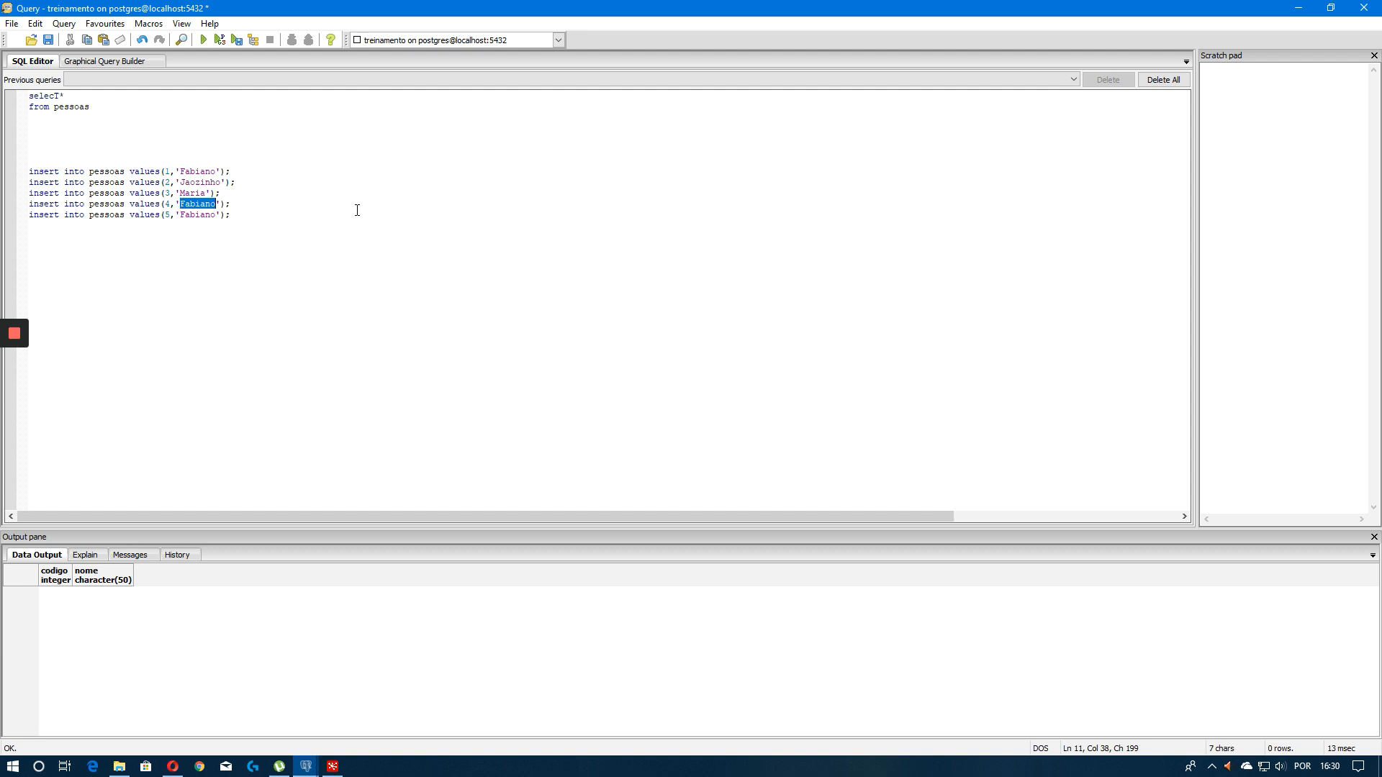
pyautogui.write('Jun')
pyautogui.hotkey('ctrl', 'shift', 'Left')
pyautogui.write('Mat')
# Select the five insert statements and execute them
pyautogui.hotkey('shift', 'Up')
pyautogui.hotkey('shift', 'Up')
pyautogui.hotkey('shift', 'Up')
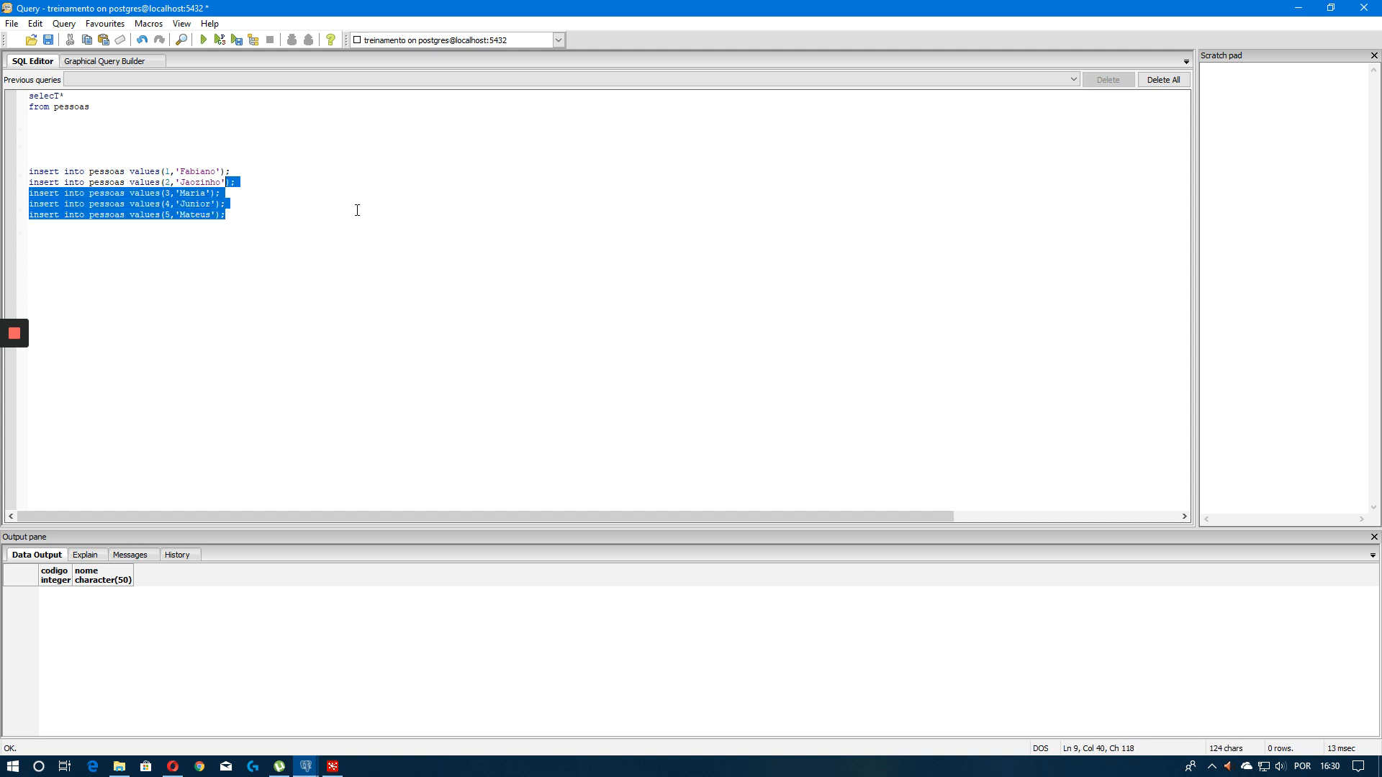
pyautogui.hotkey('shift', 'Home')
pyautogui.hotkey('shift', 'Up')
pyautogui.press('F5')
# Select the select * from pessoas query and execute it
pyautogui.press('Up')
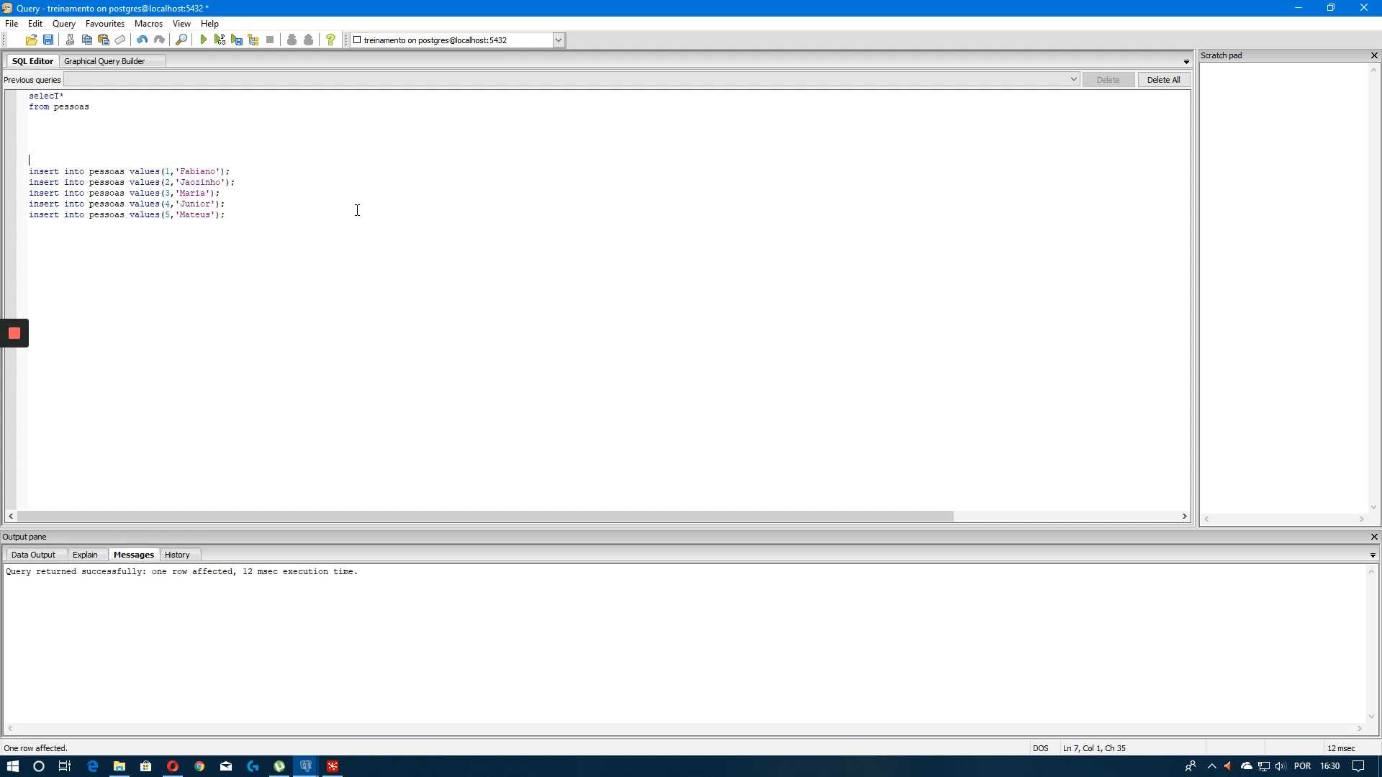
pyautogui.hotkey('shift', 'Left')
pyautogui.hotkey('shift', 'Up')
pyautogui.hotkey('shift', 'Home')
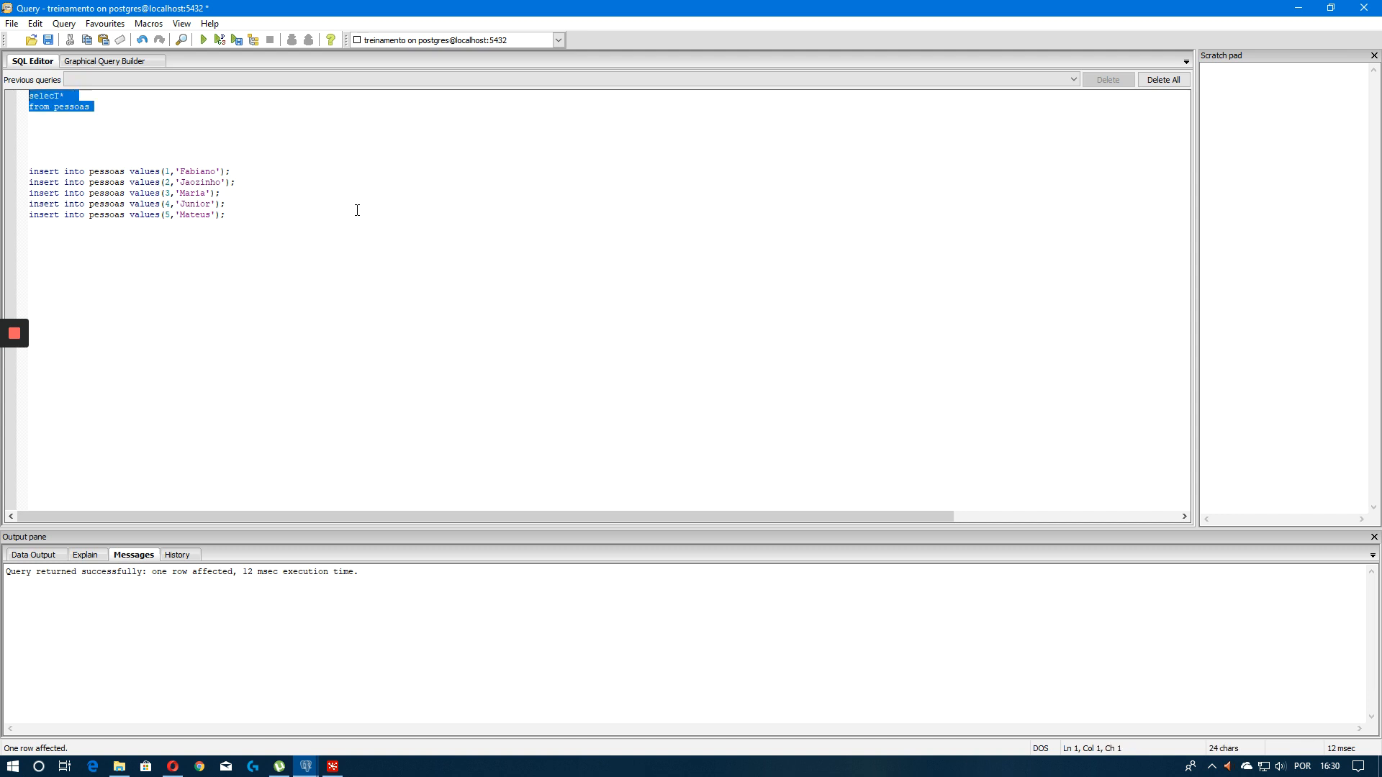
pyautogui.press('F5')
# Replace the editor contents with commit and execute it
pyautogui.press('Down')
pyautogui.hotkey('ctrl', 'a')
pyautogui.write('c')
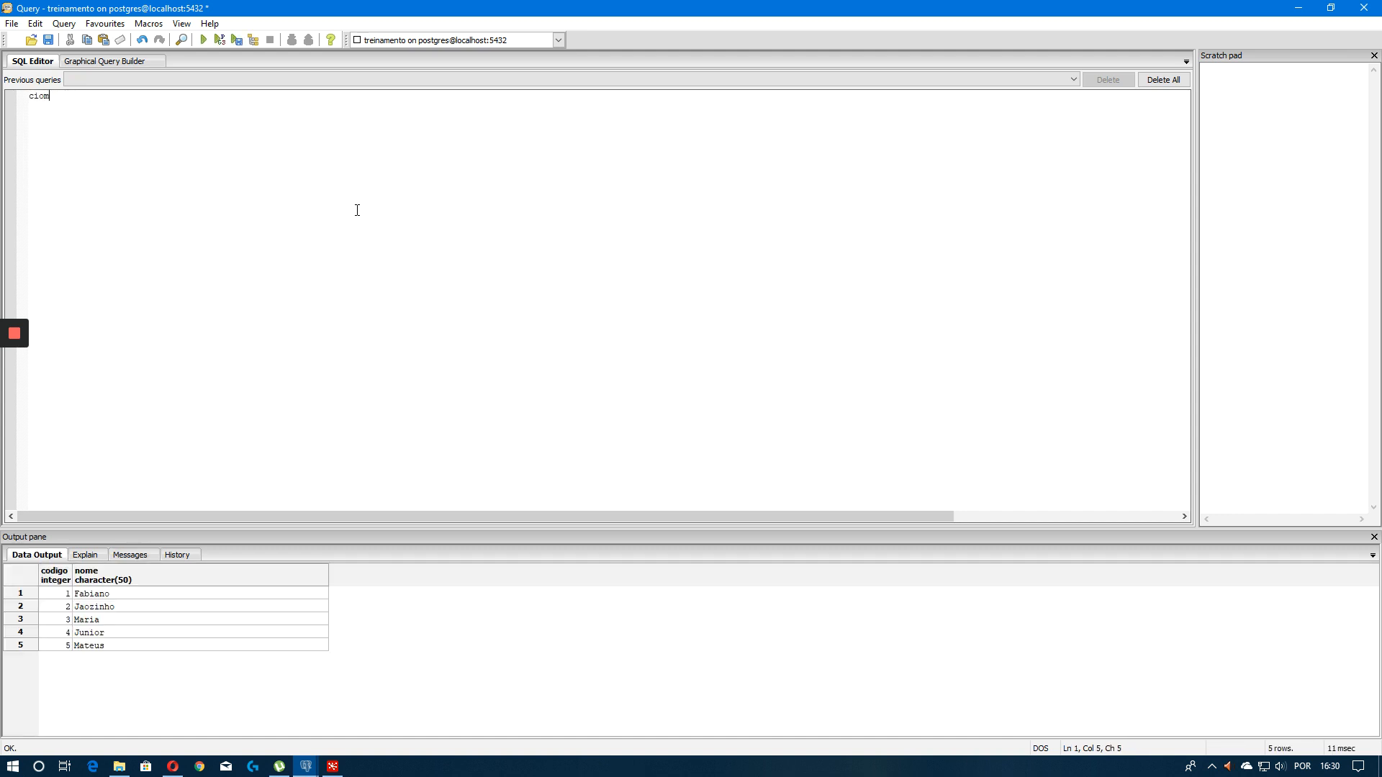
pyautogui.press('F5')
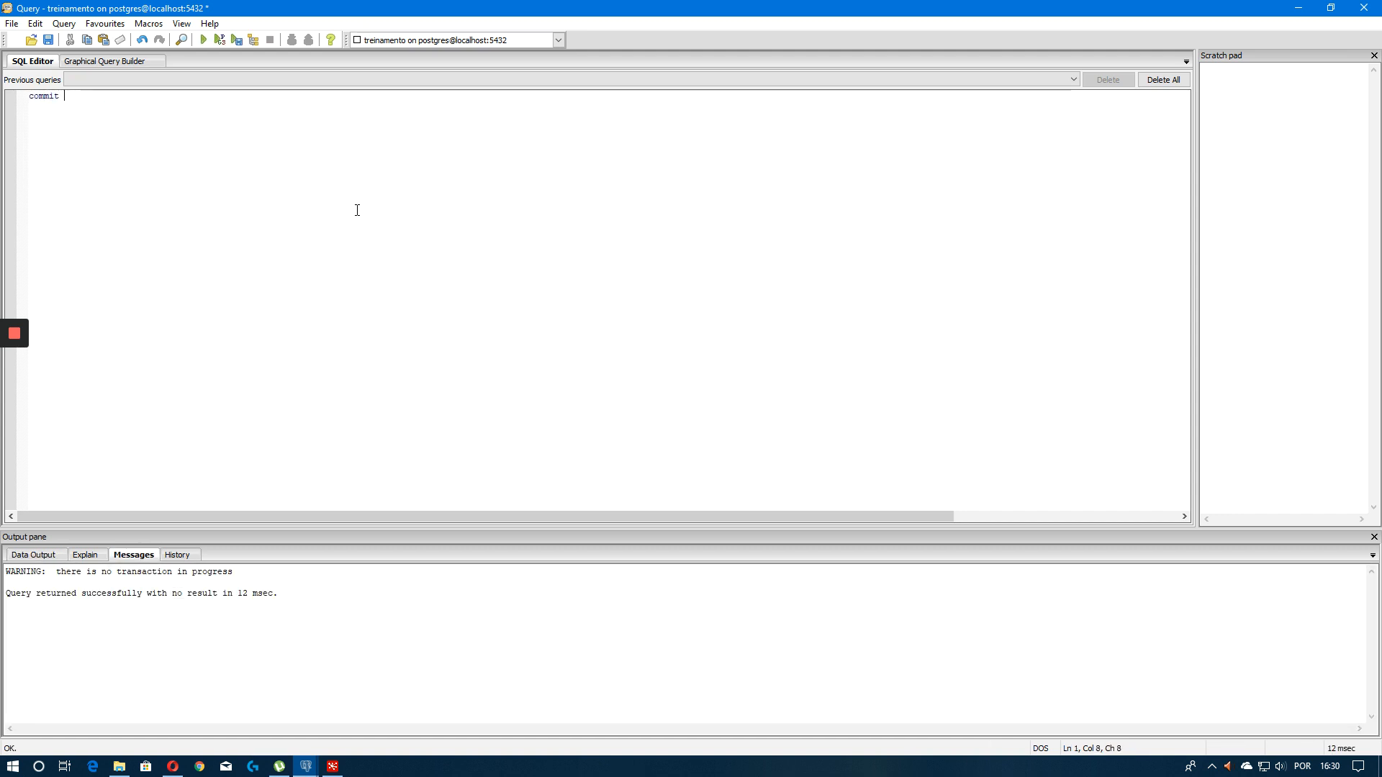
# Switch to Pentaho Spoon, maximize its window and create a new job
pyautogui.click(333, 767)
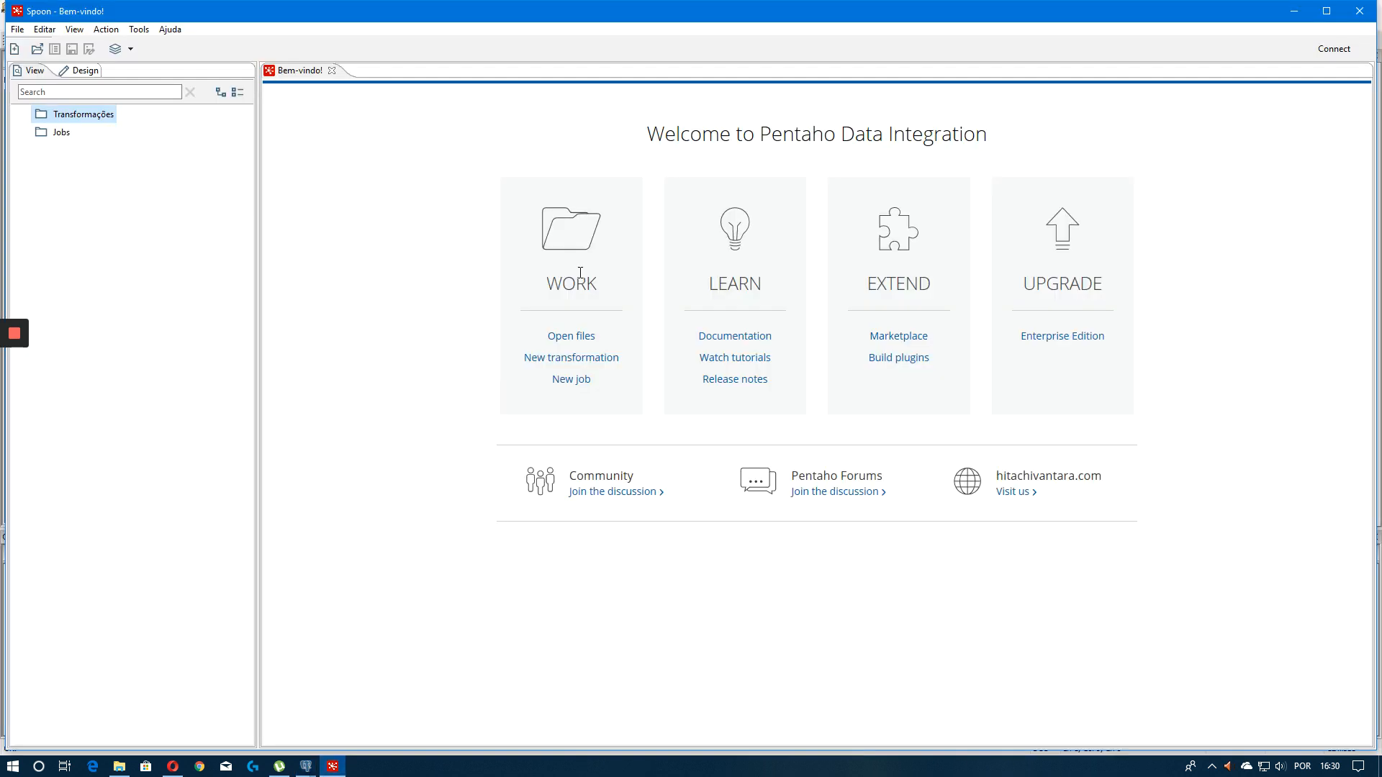
pyautogui.doubleClick(413, 15)
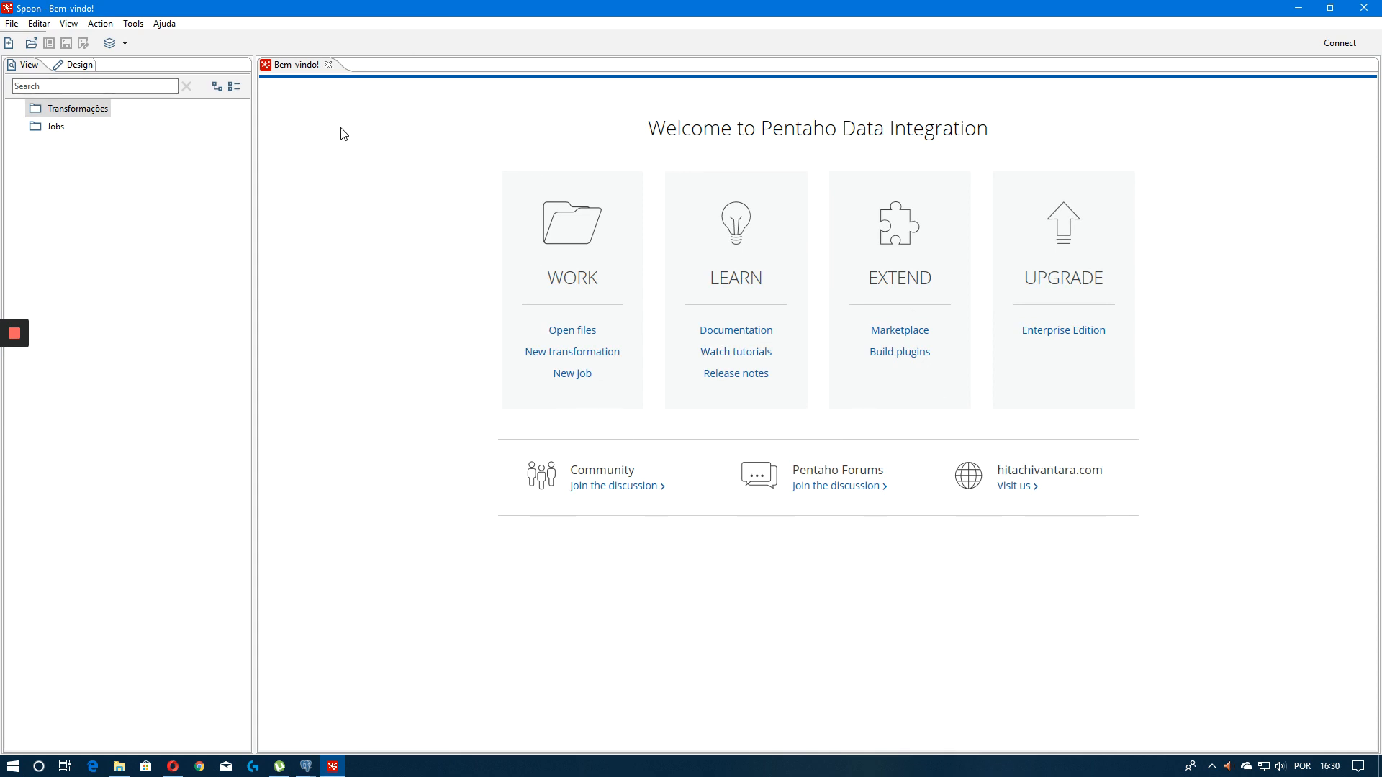
pyautogui.click(12, 23)
pyautogui.moveTo(53, 42)
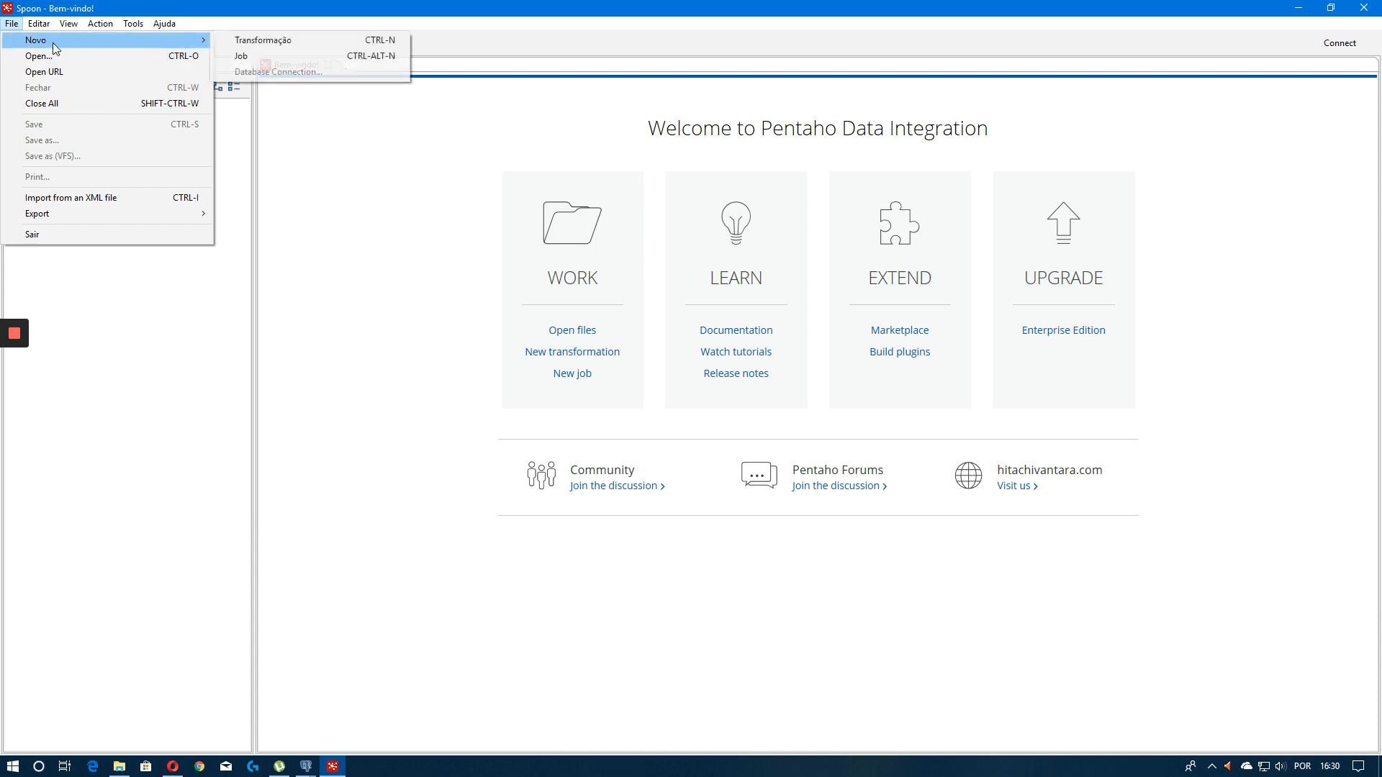
pyautogui.click(272, 55)
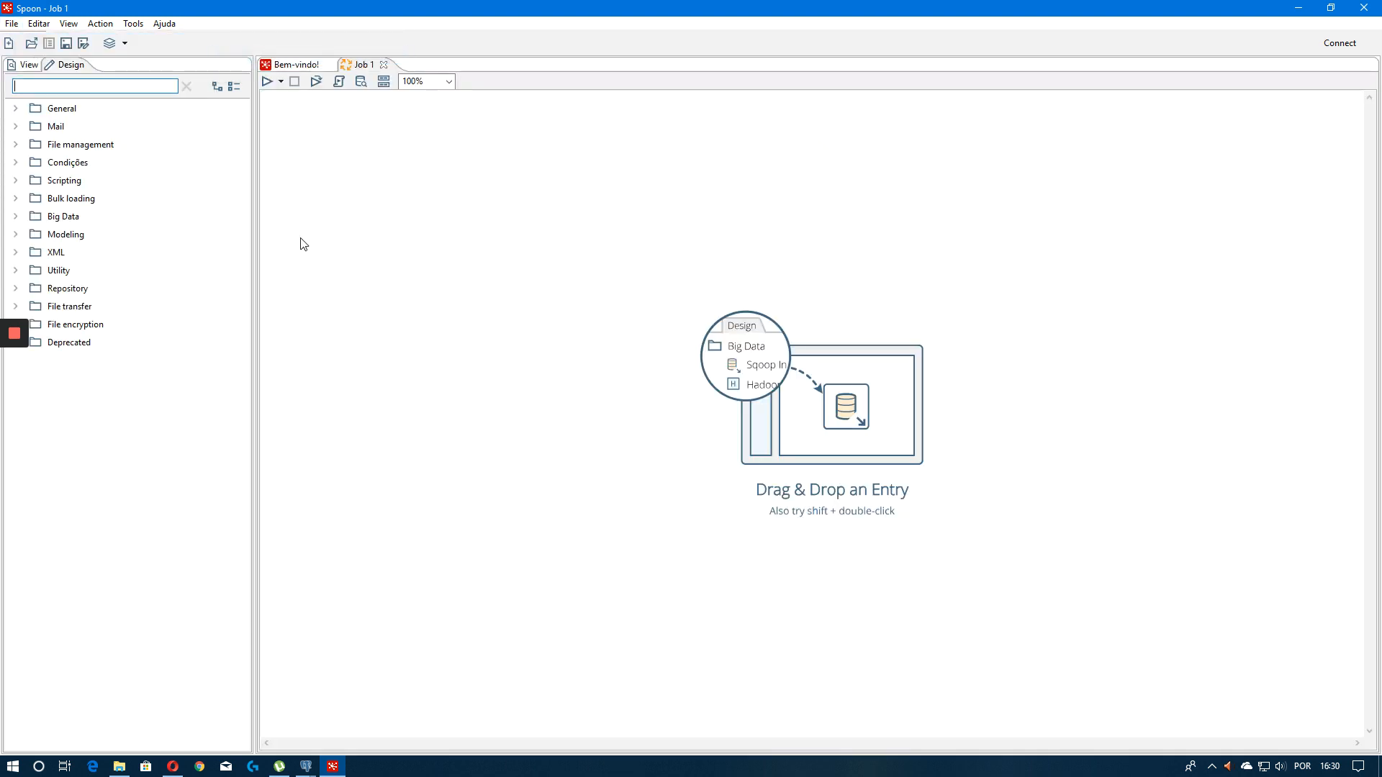
# Place a Start entry from the General category onto the job canvas
pyautogui.hotkey('ctrl', 's')
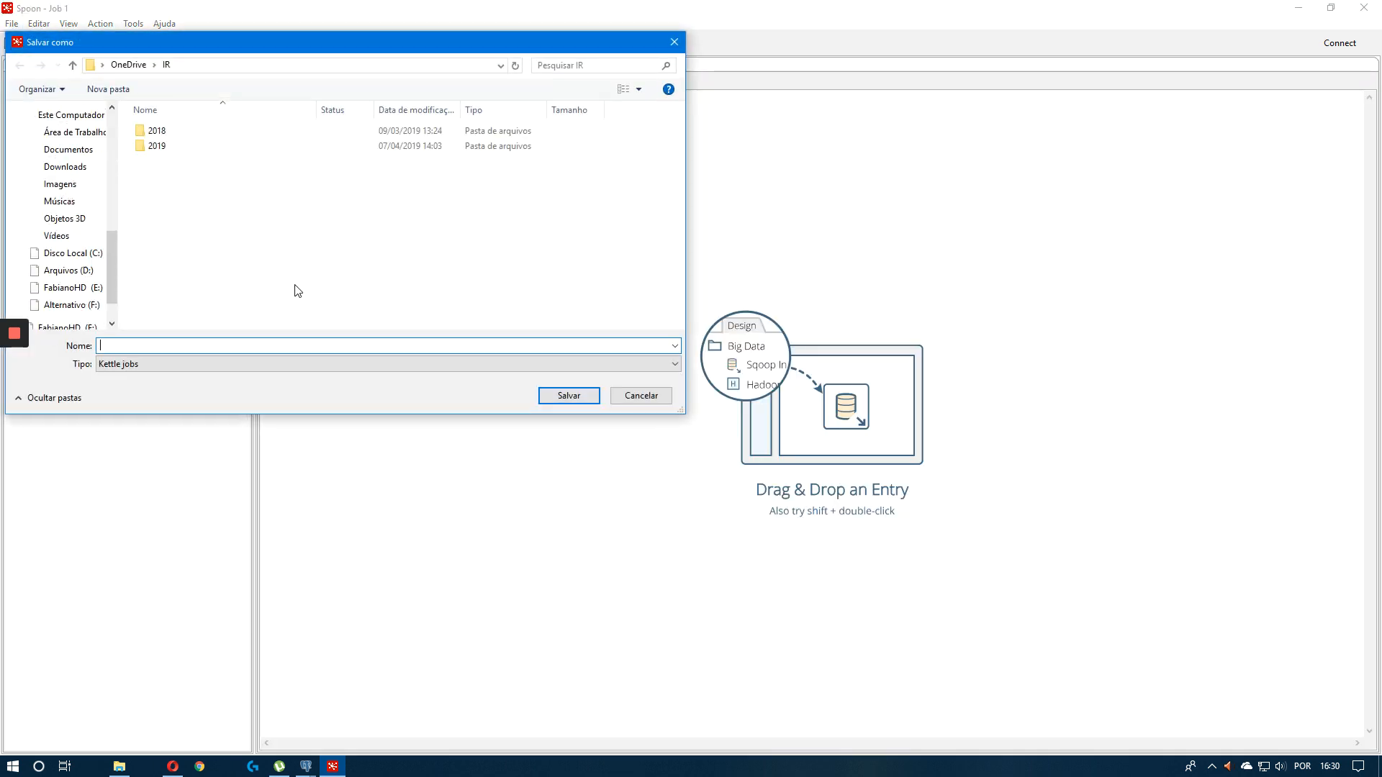
pyautogui.press('Escape')
pyautogui.click(18, 110)
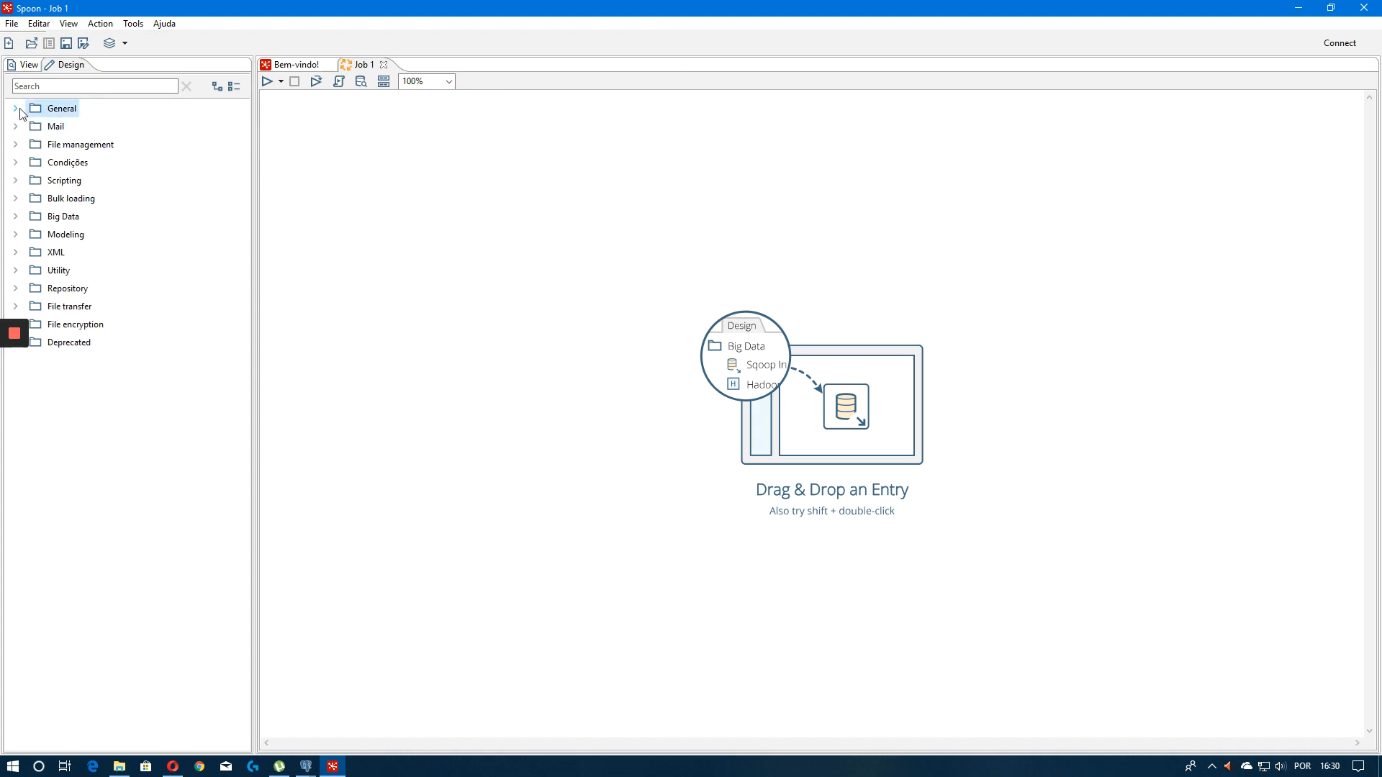
pyautogui.click(16, 109)
pyautogui.moveTo(75, 127); pyautogui.dragTo(434, 237)
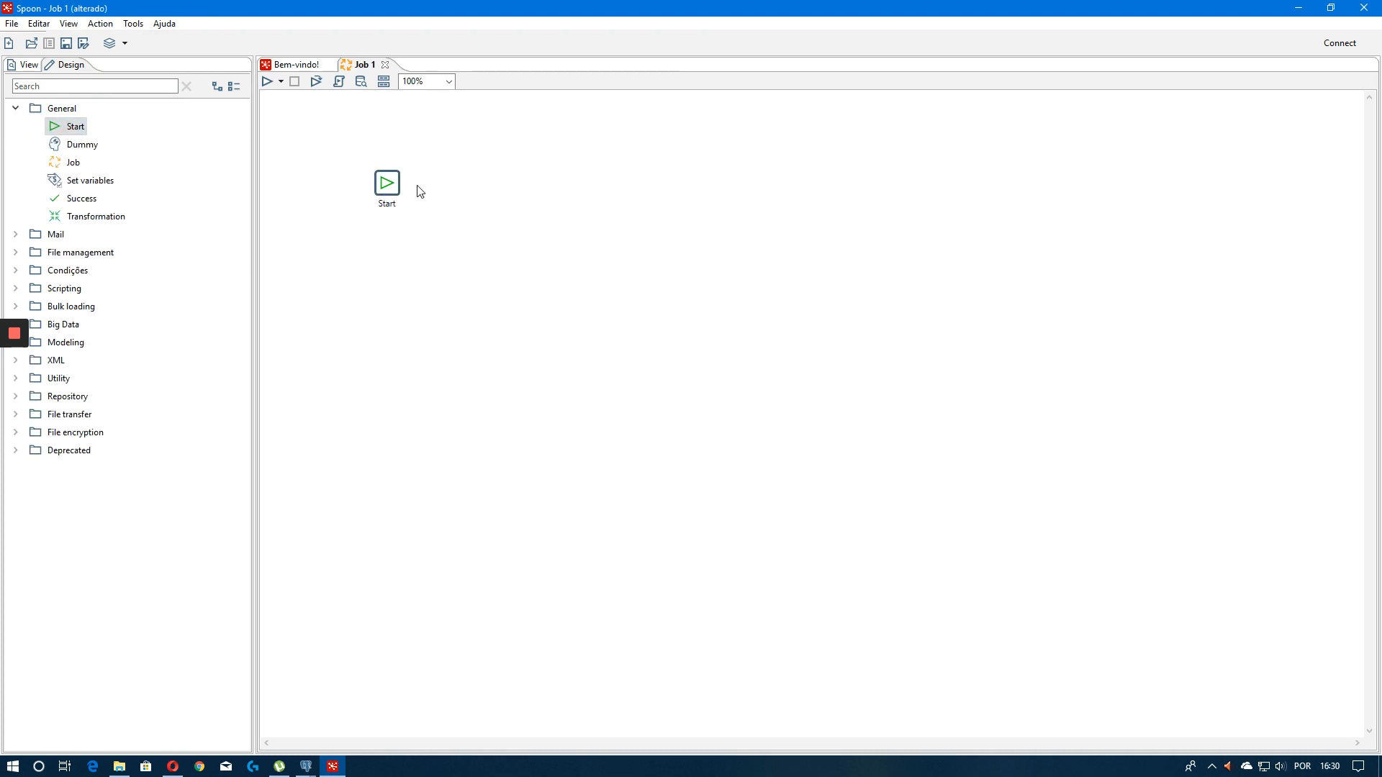
pyautogui.moveTo(400, 189); pyautogui.dragTo(378, 177)
# Start saving the job and create a new folder named Treinamento Spoon in Documentos
pyautogui.hotkey('ctrl', 's')
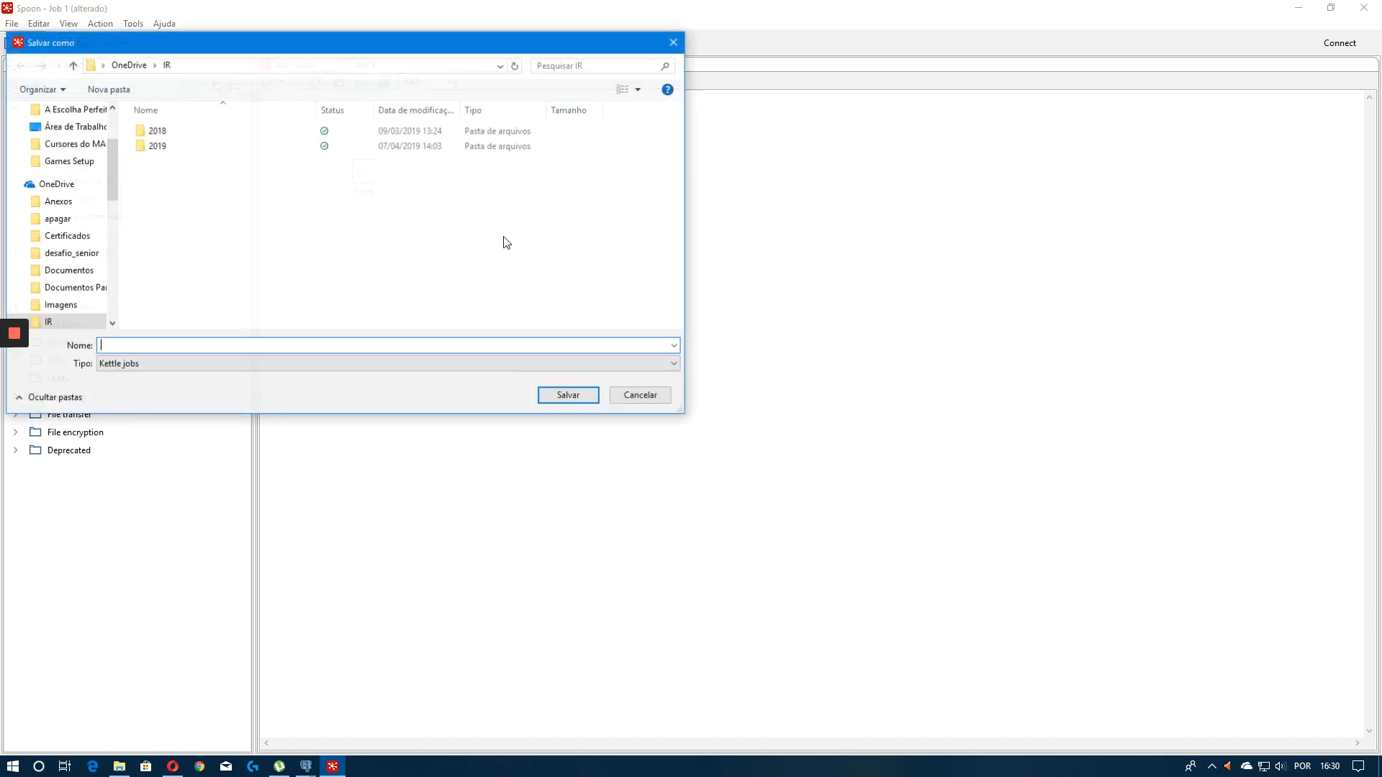
pyautogui.moveTo(114, 169)
pyautogui.mouseDown()
pyautogui.moveTo(111, 205)
pyautogui.moveTo(98, 155)
pyautogui.mouseUp()
pyautogui.click(13, 253)
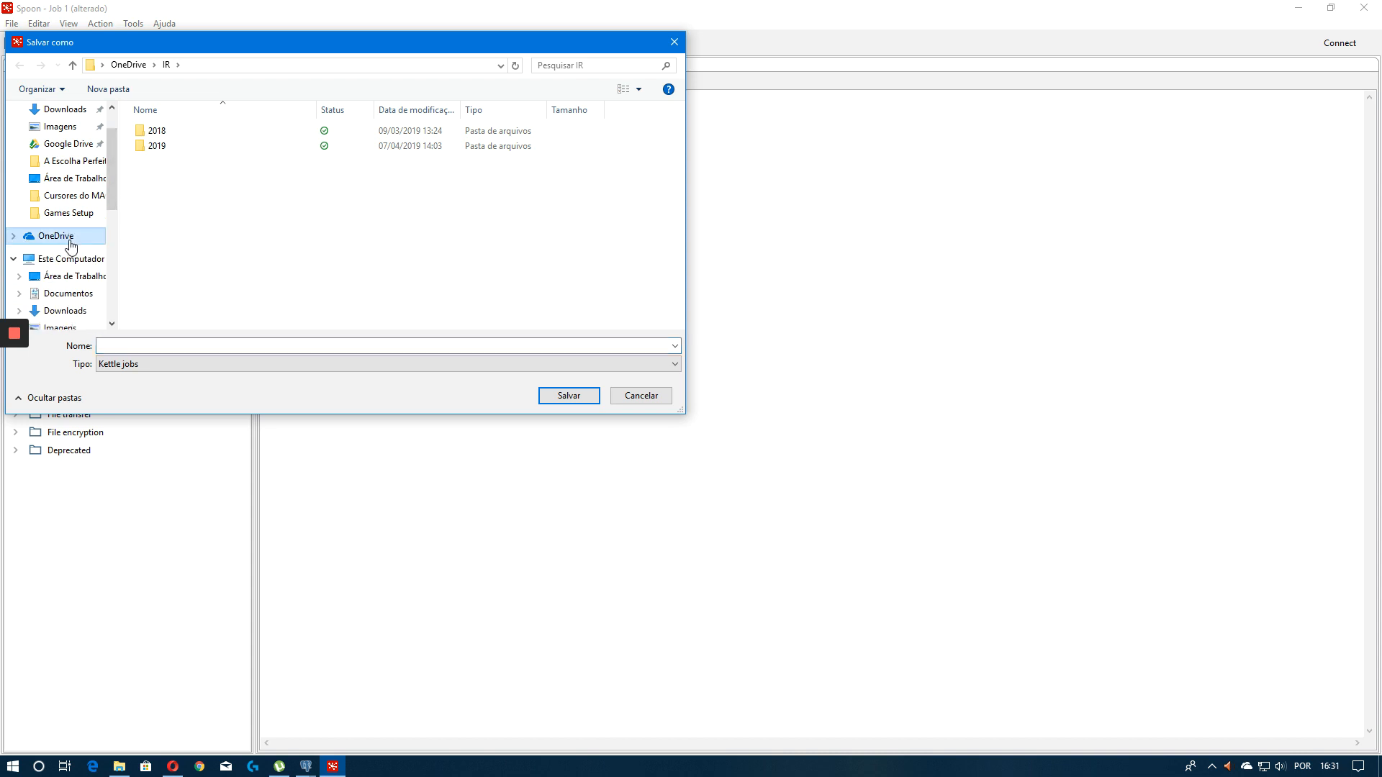
pyautogui.click(58, 277)
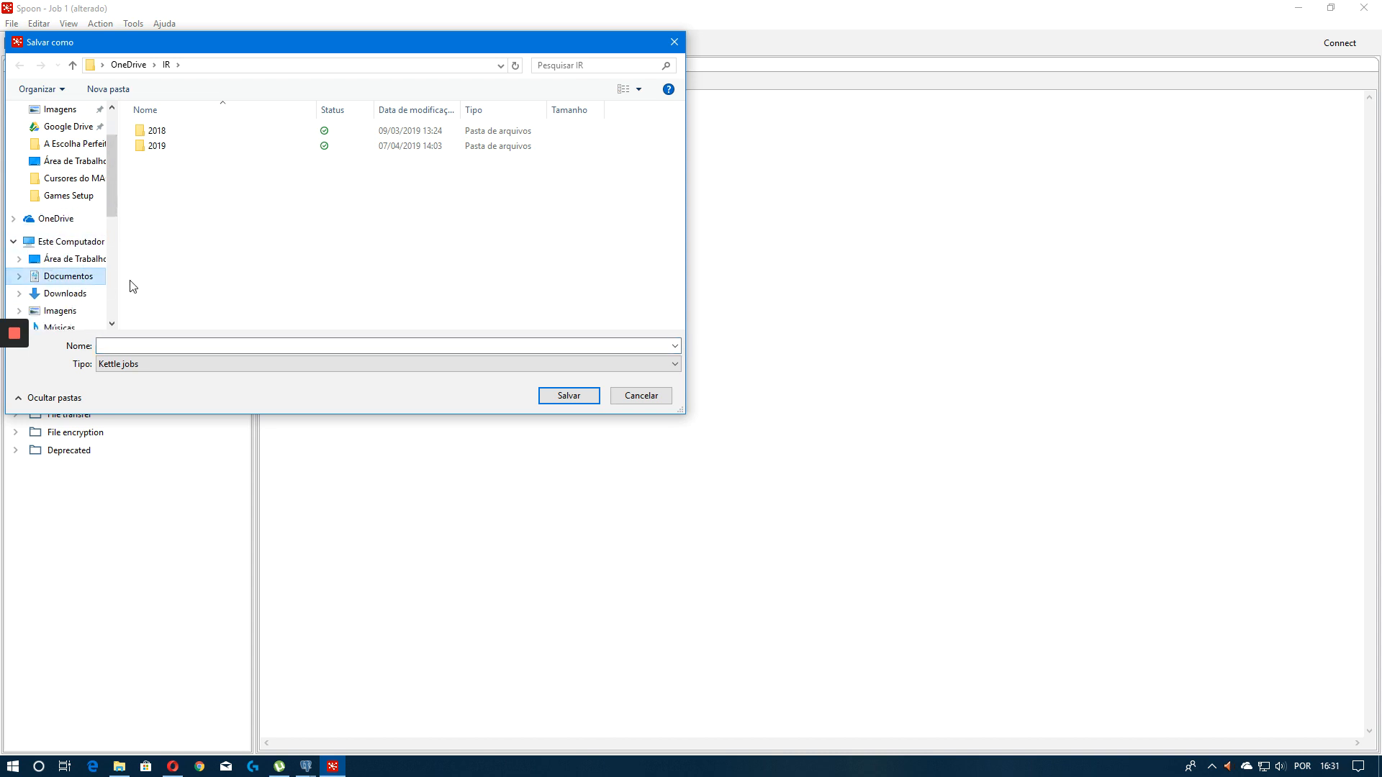
pyautogui.rightClick(588, 205)
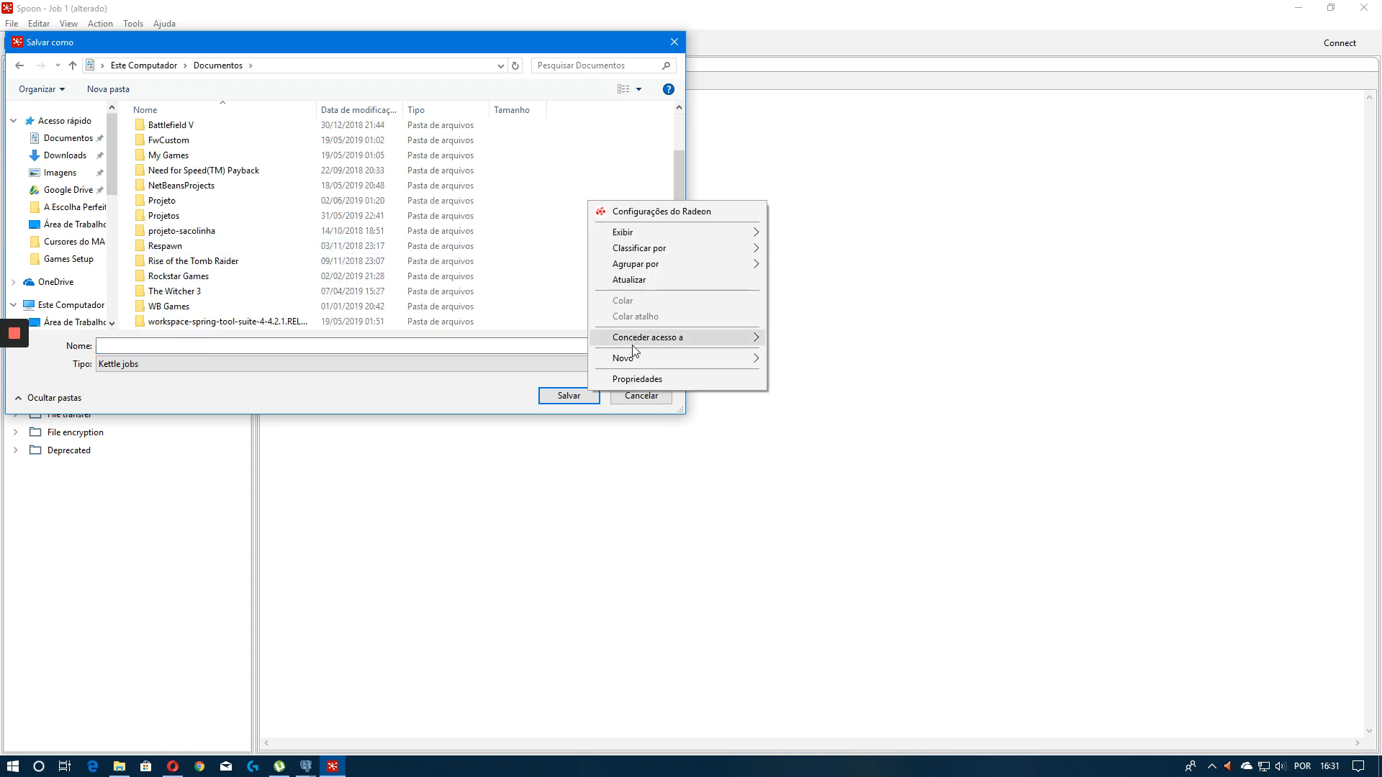
pyautogui.click(804, 359)
pyautogui.write('Treino')
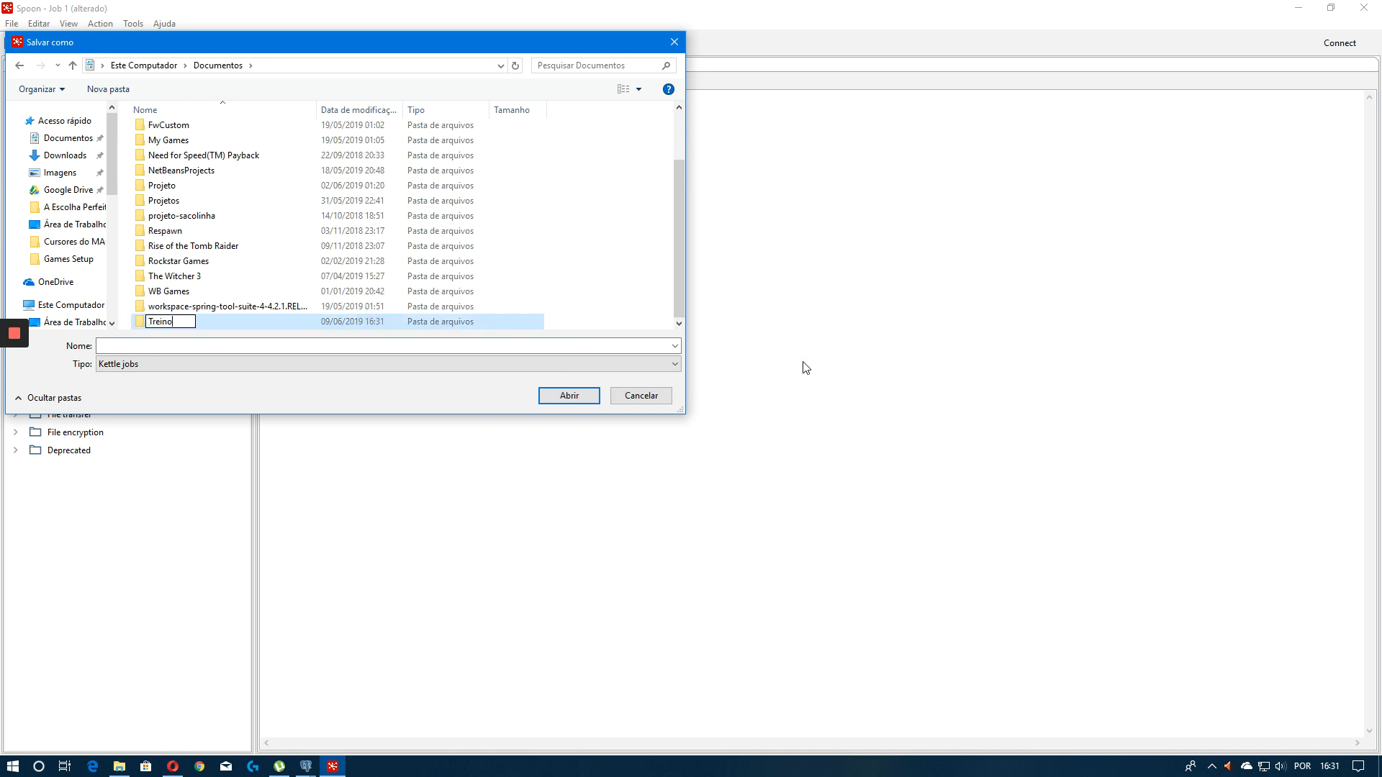
pyautogui.press('BackSpace')
pyautogui.write('amento Spoon')
pyautogui.press('Return')
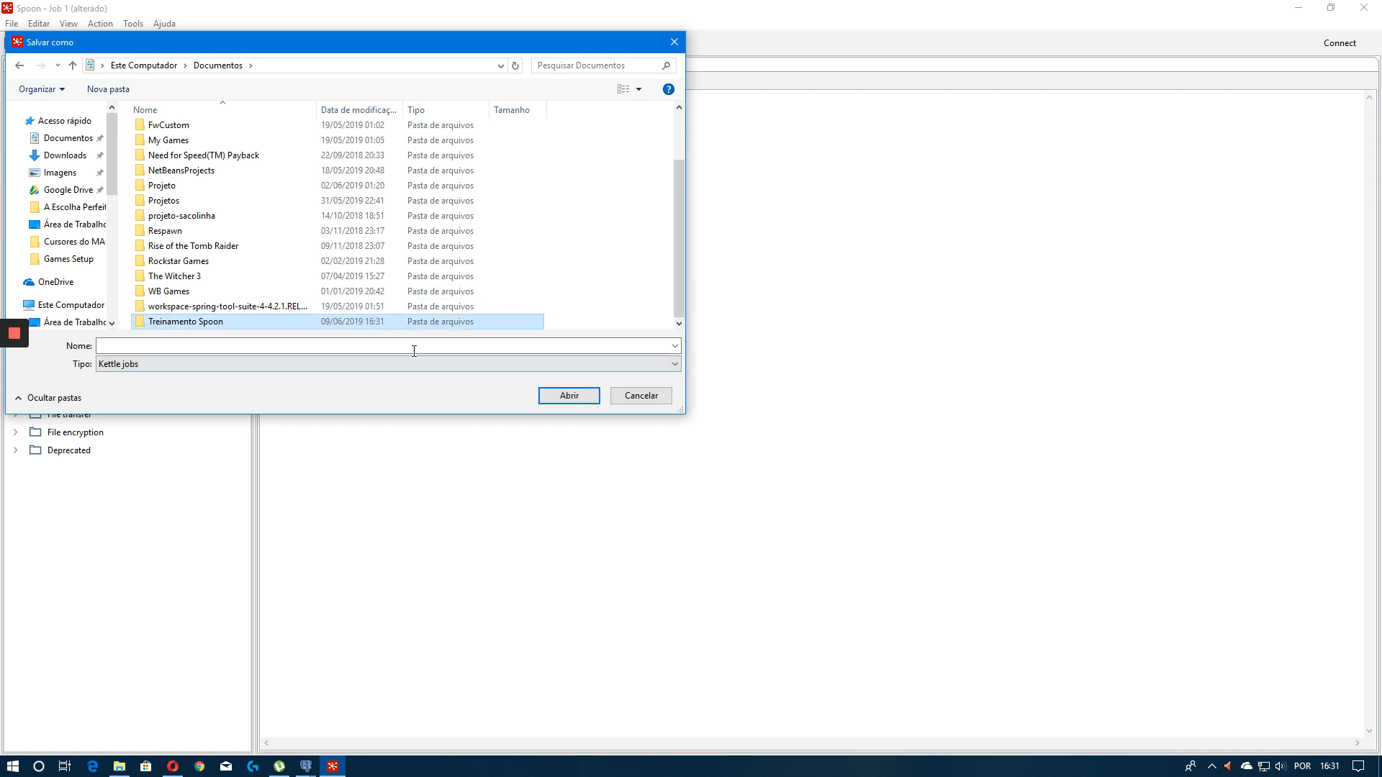
# Open the Treinamento Spoon folder and save the job as Start
pyautogui.click(503, 346)
pyautogui.doubleClick(287, 322)
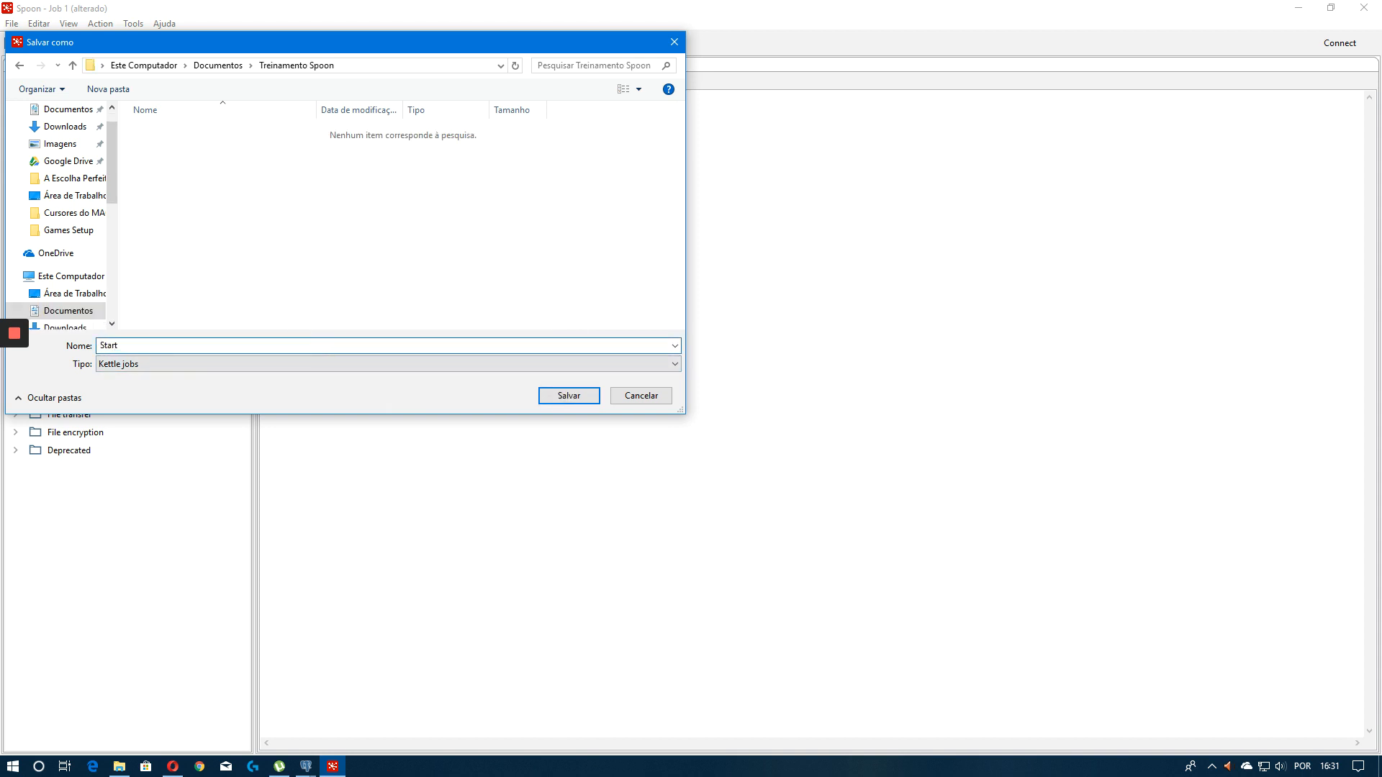
pyautogui.click(570, 397)
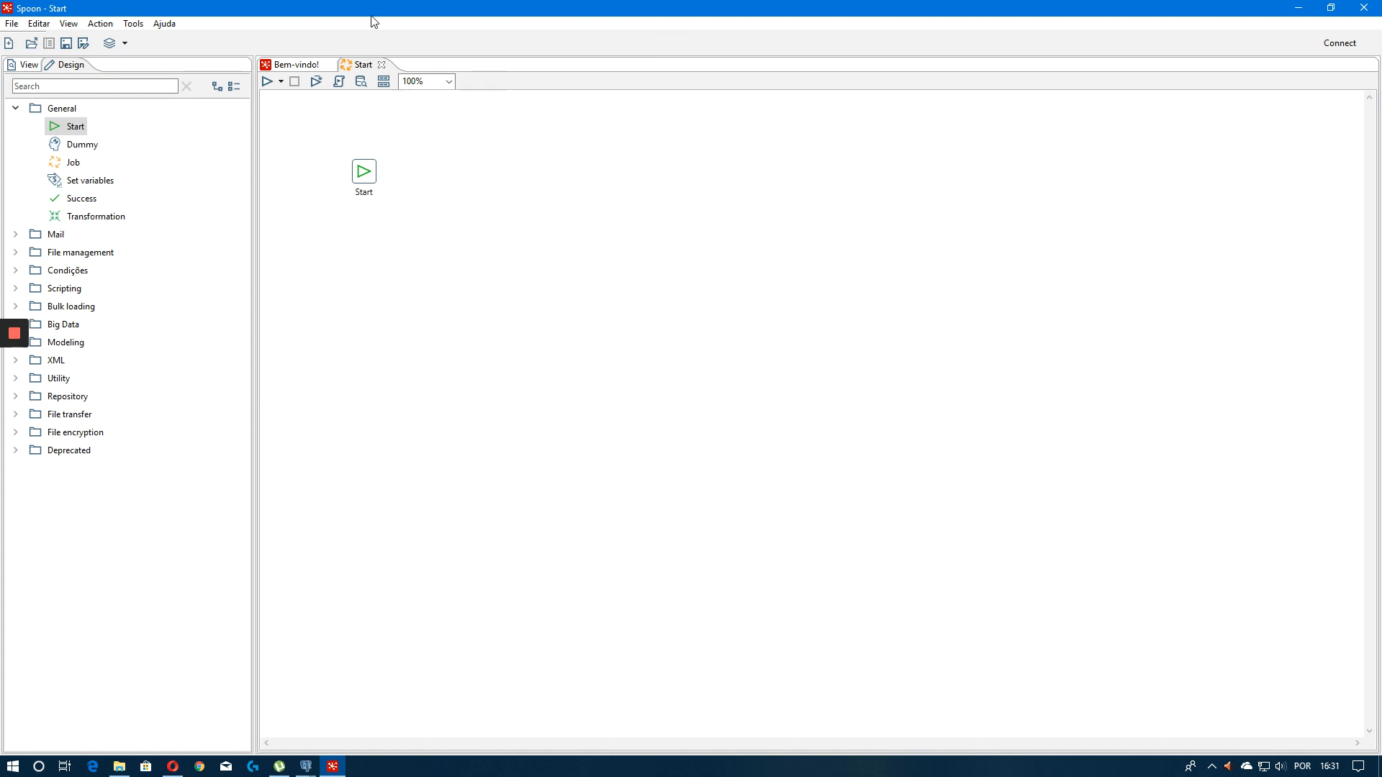
# Reposition the Start entry and run the job with the Pentaho local configuration
pyautogui.moveTo(371, 183); pyautogui.dragTo(325, 184)
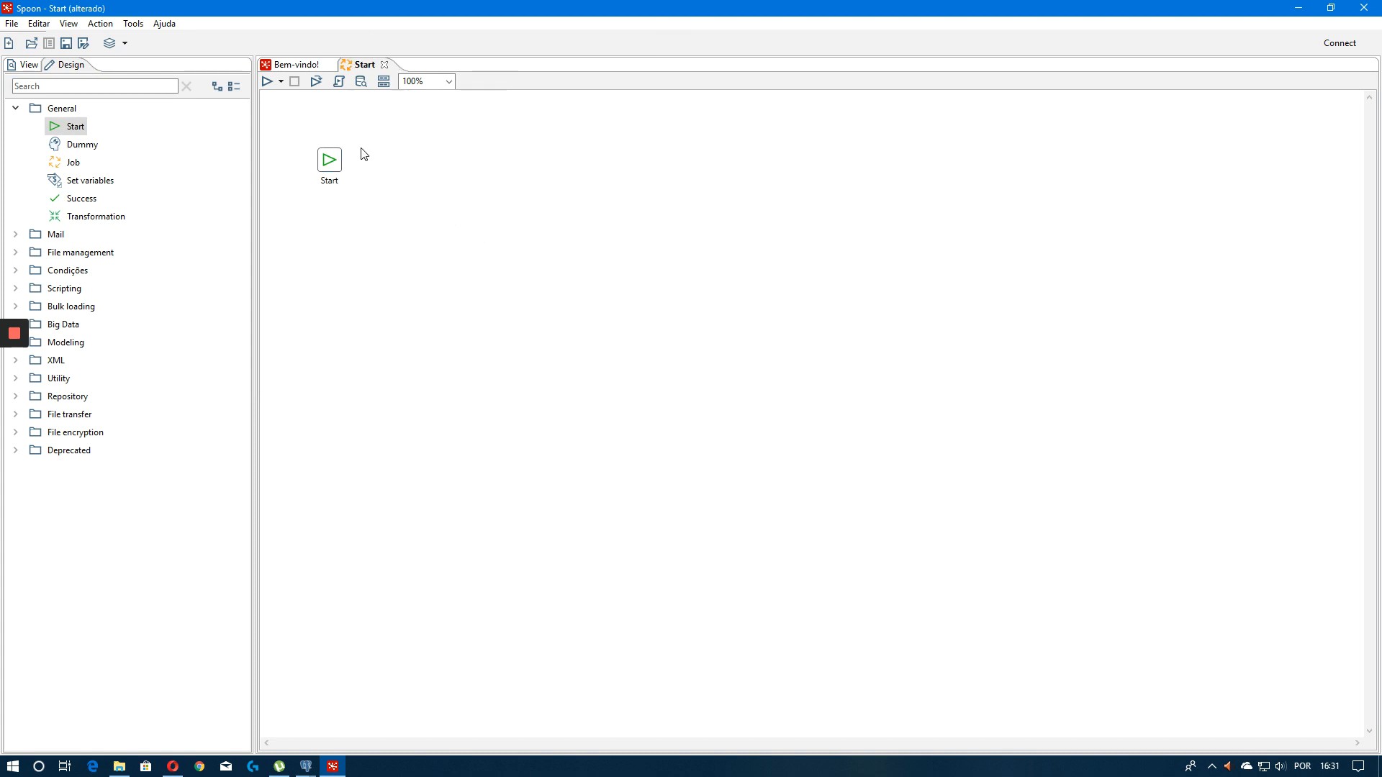
pyautogui.click(333, 163)
pyautogui.click(415, 162)
pyautogui.moveTo(460, 331); pyautogui.dragTo(264, 133)
pyautogui.click(521, 247)
pyautogui.click(267, 81)
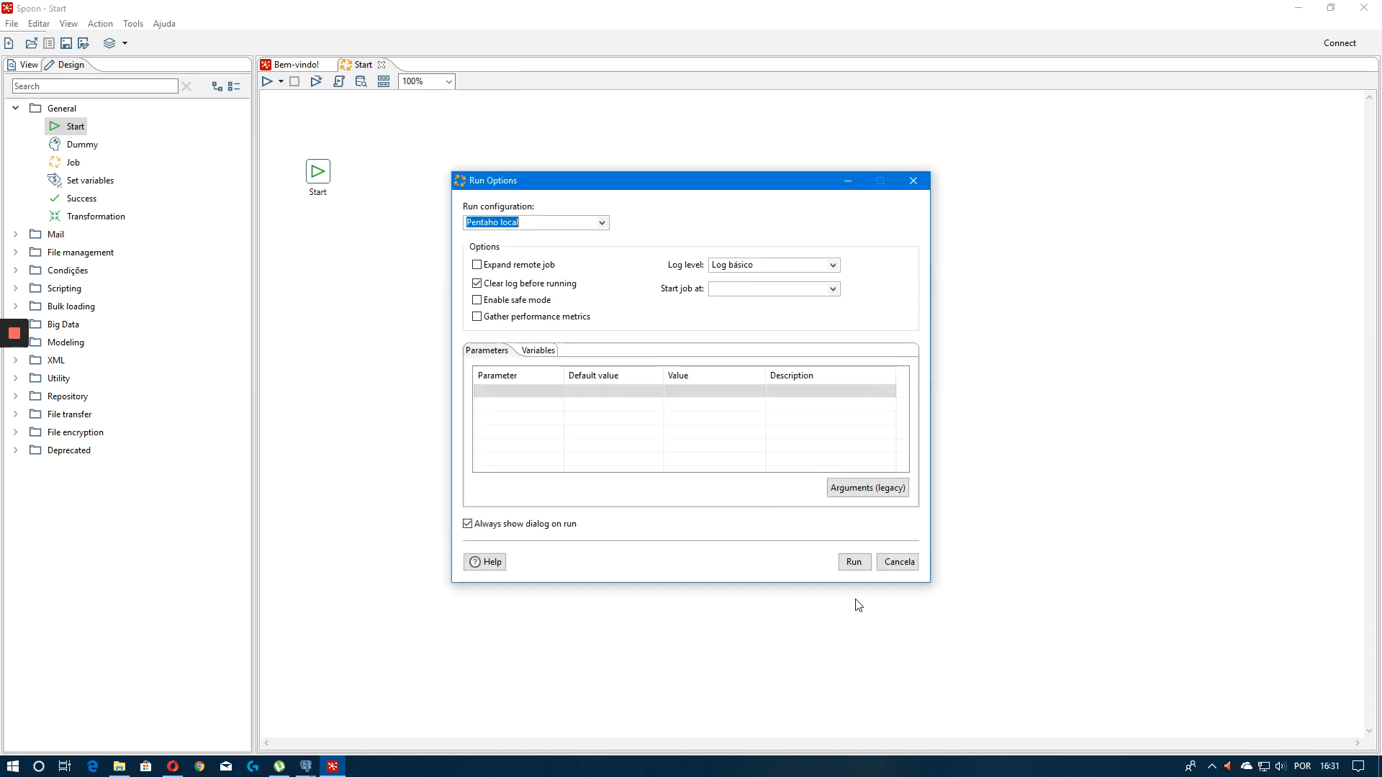
pyautogui.click(853, 560)
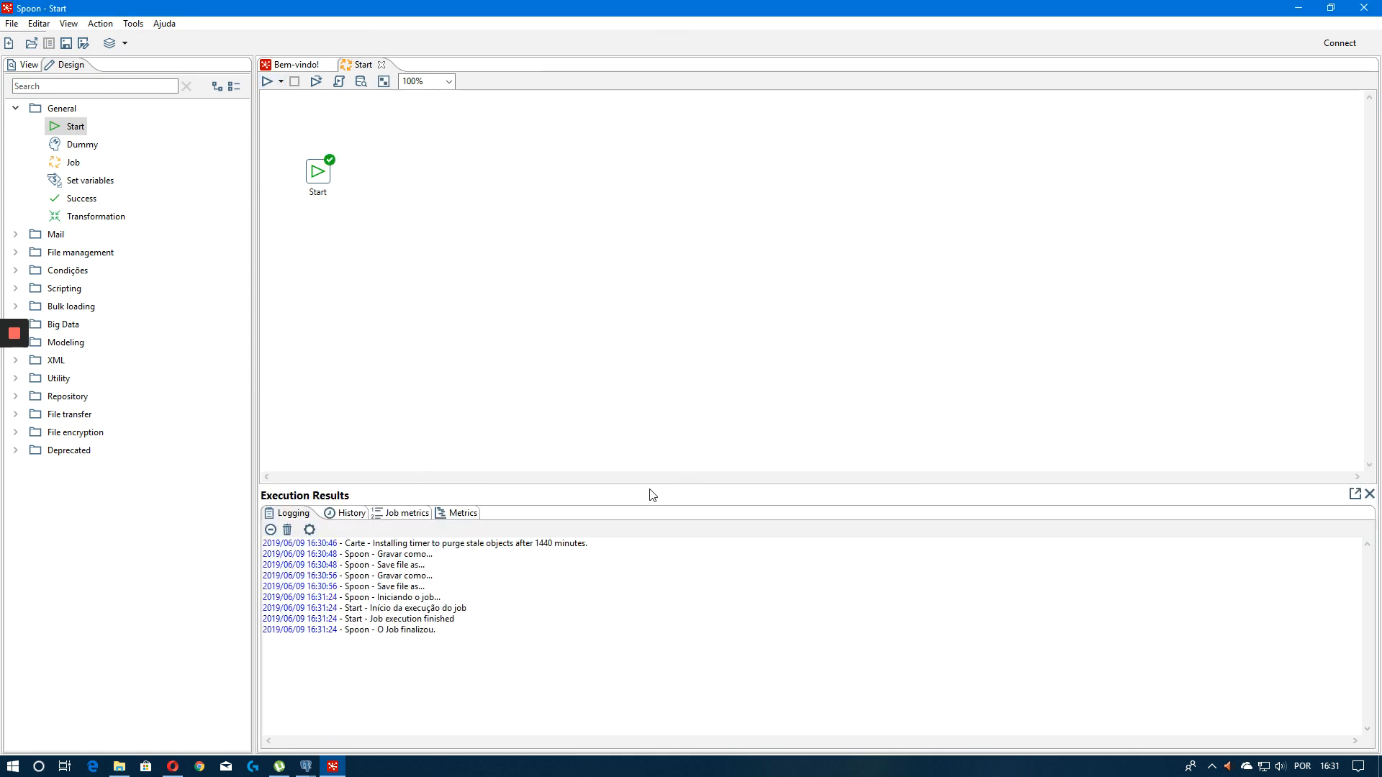
pyautogui.moveTo(654, 486); pyautogui.dragTo(654, 428)
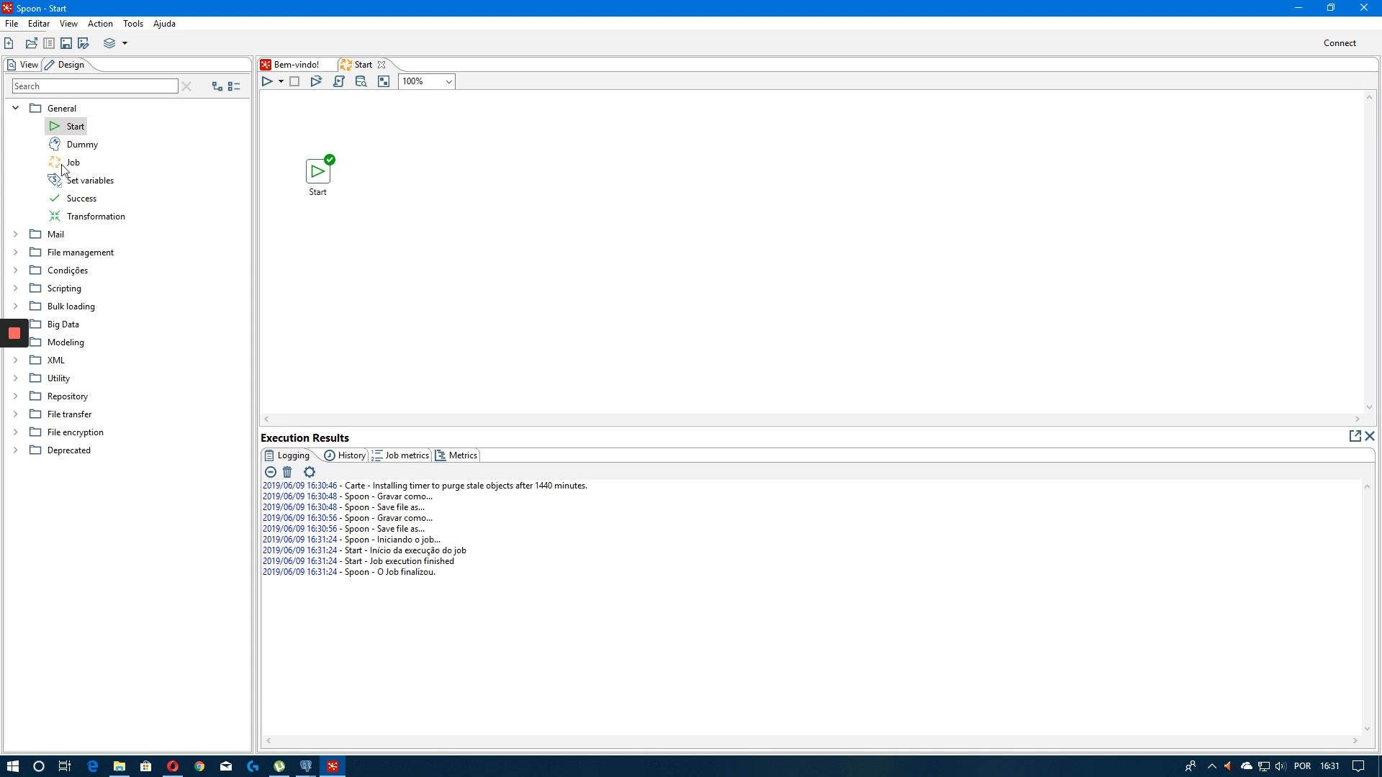
# Browse the job's Design categories and View tree items
pyautogui.click(63, 109)
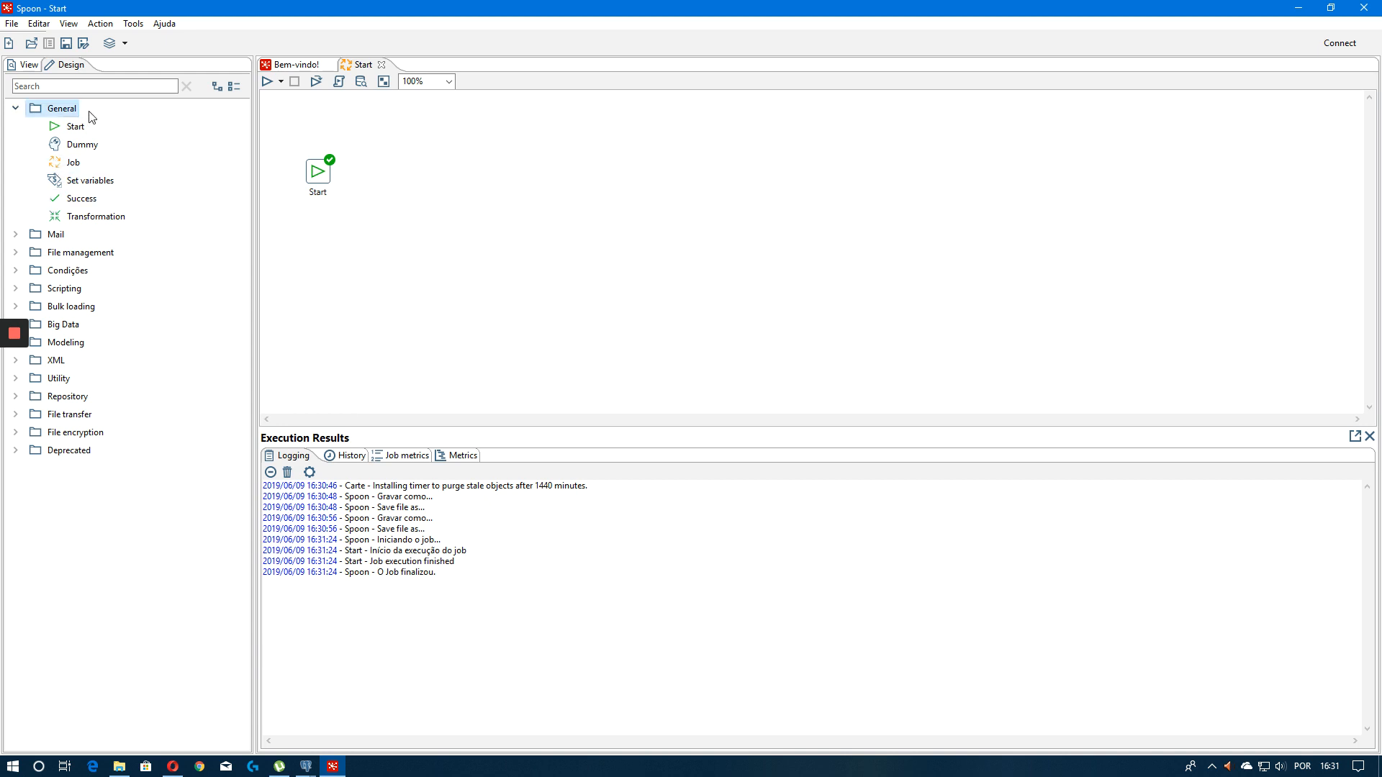
pyautogui.click(15, 109)
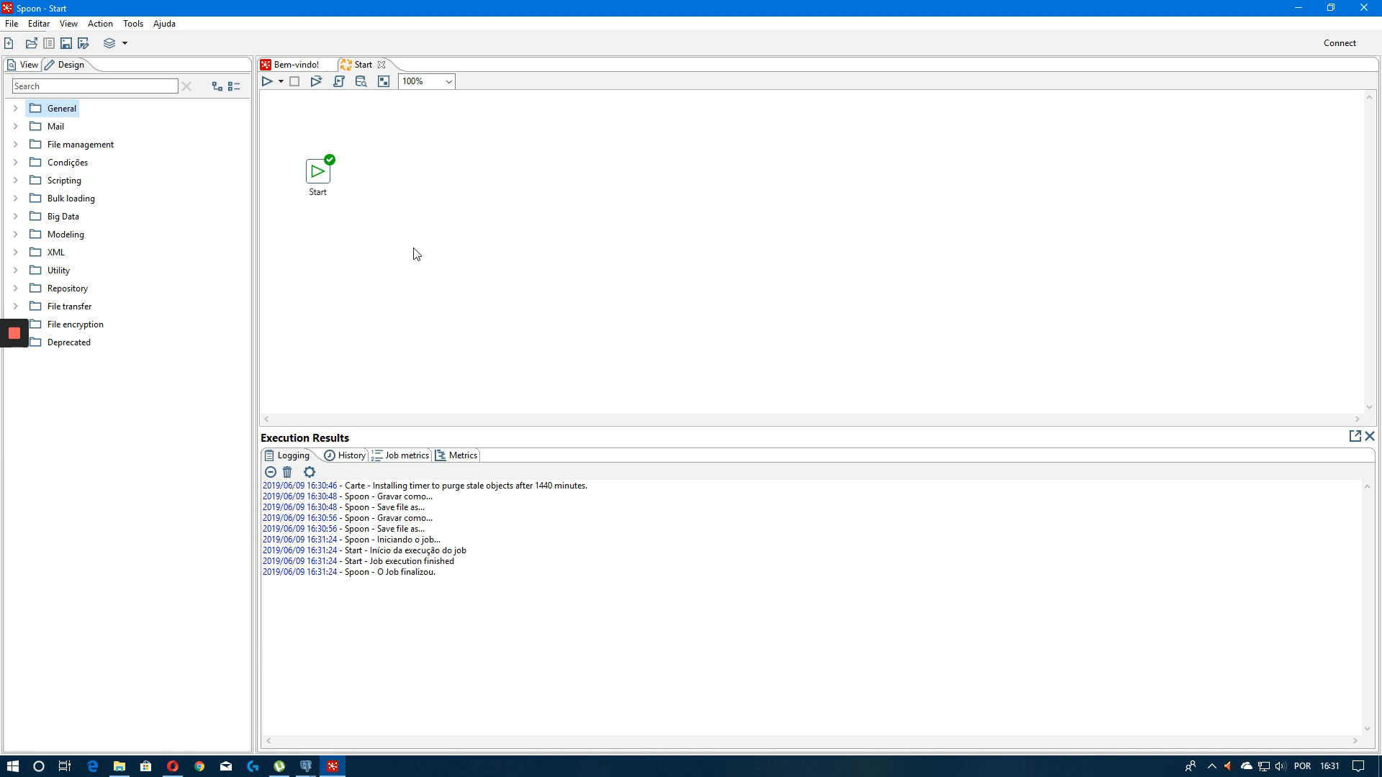
pyautogui.click(28, 65)
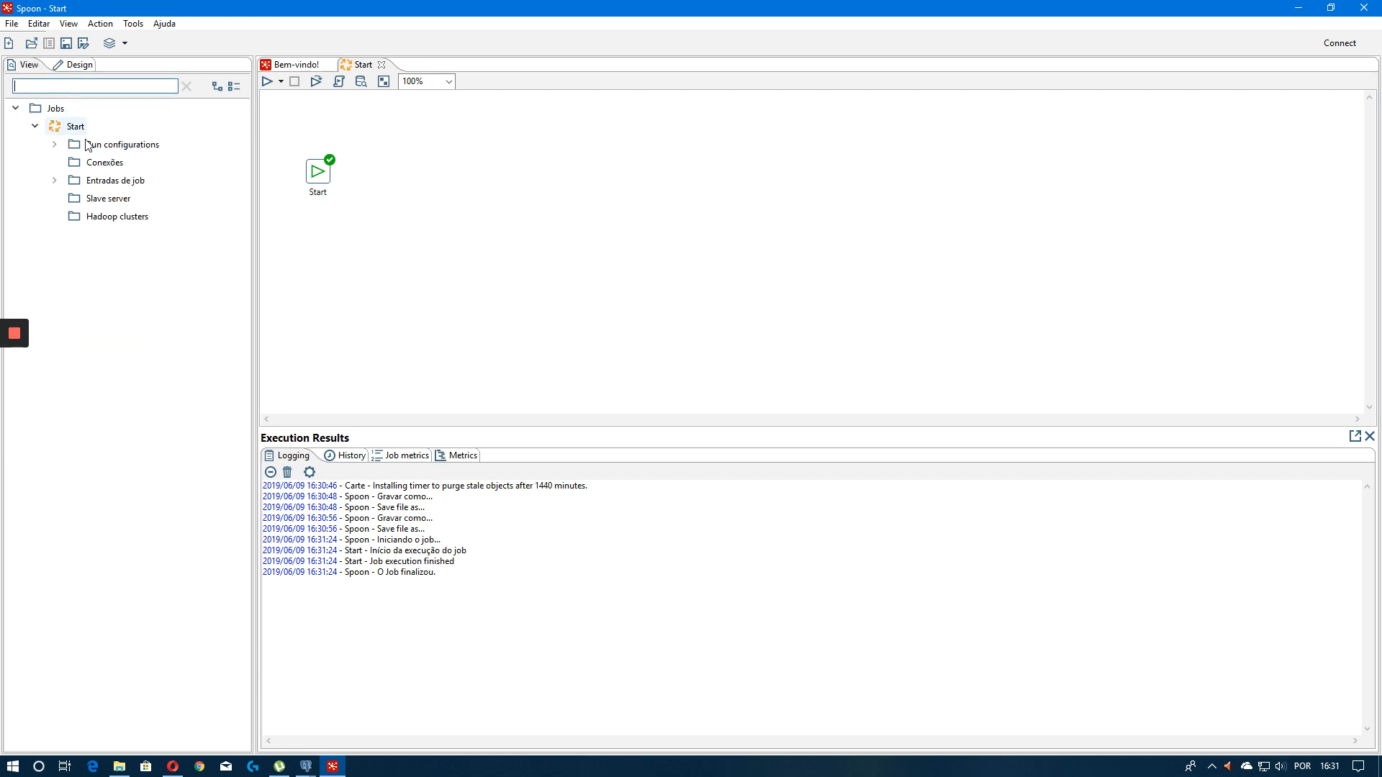
pyautogui.click(72, 65)
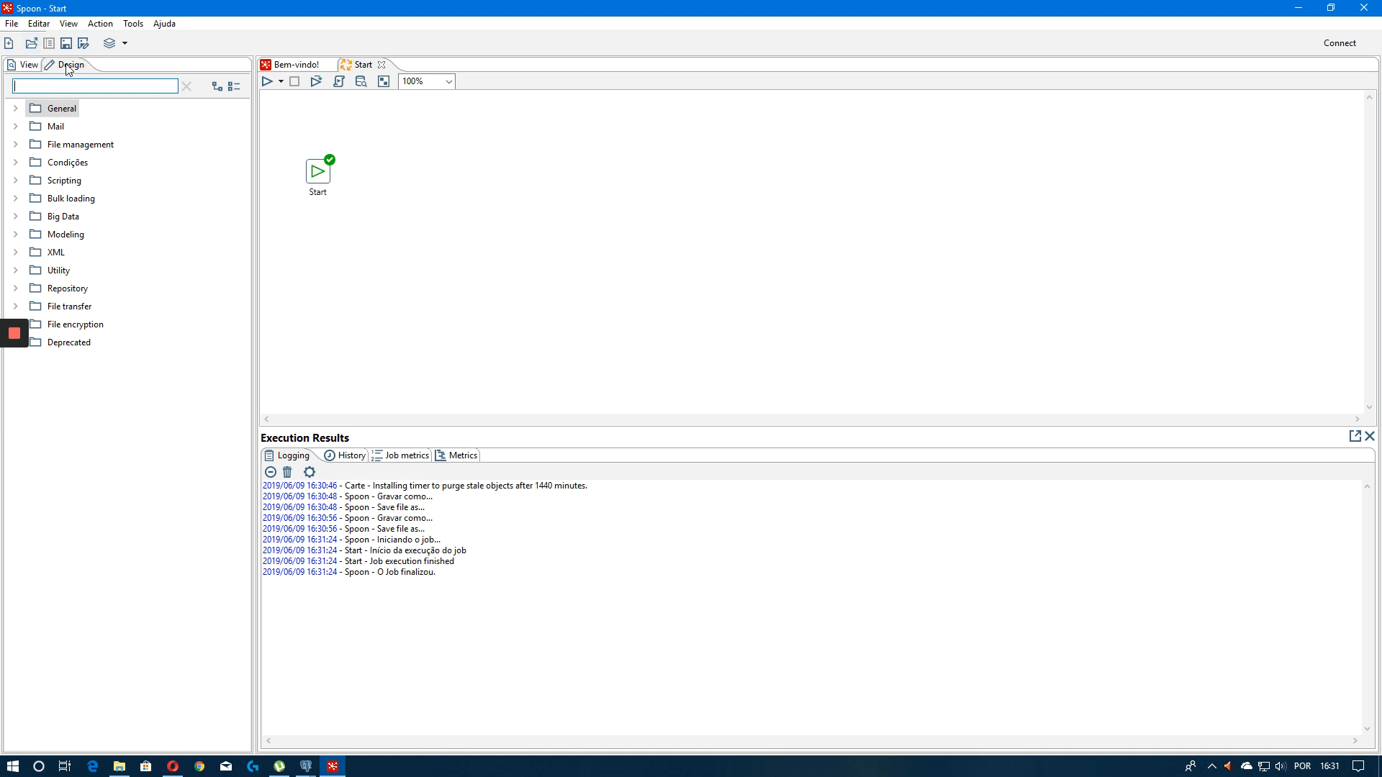
pyautogui.click(29, 67)
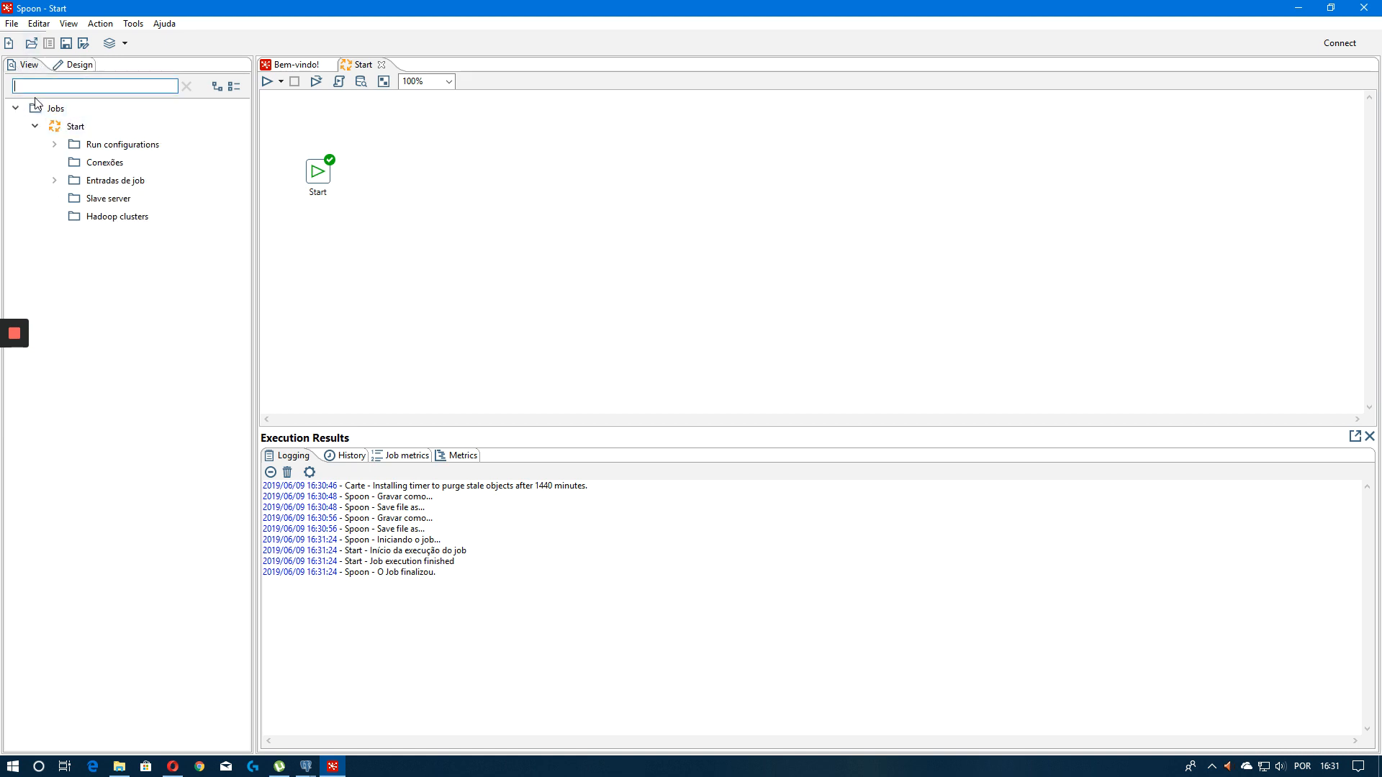
pyautogui.click(55, 144)
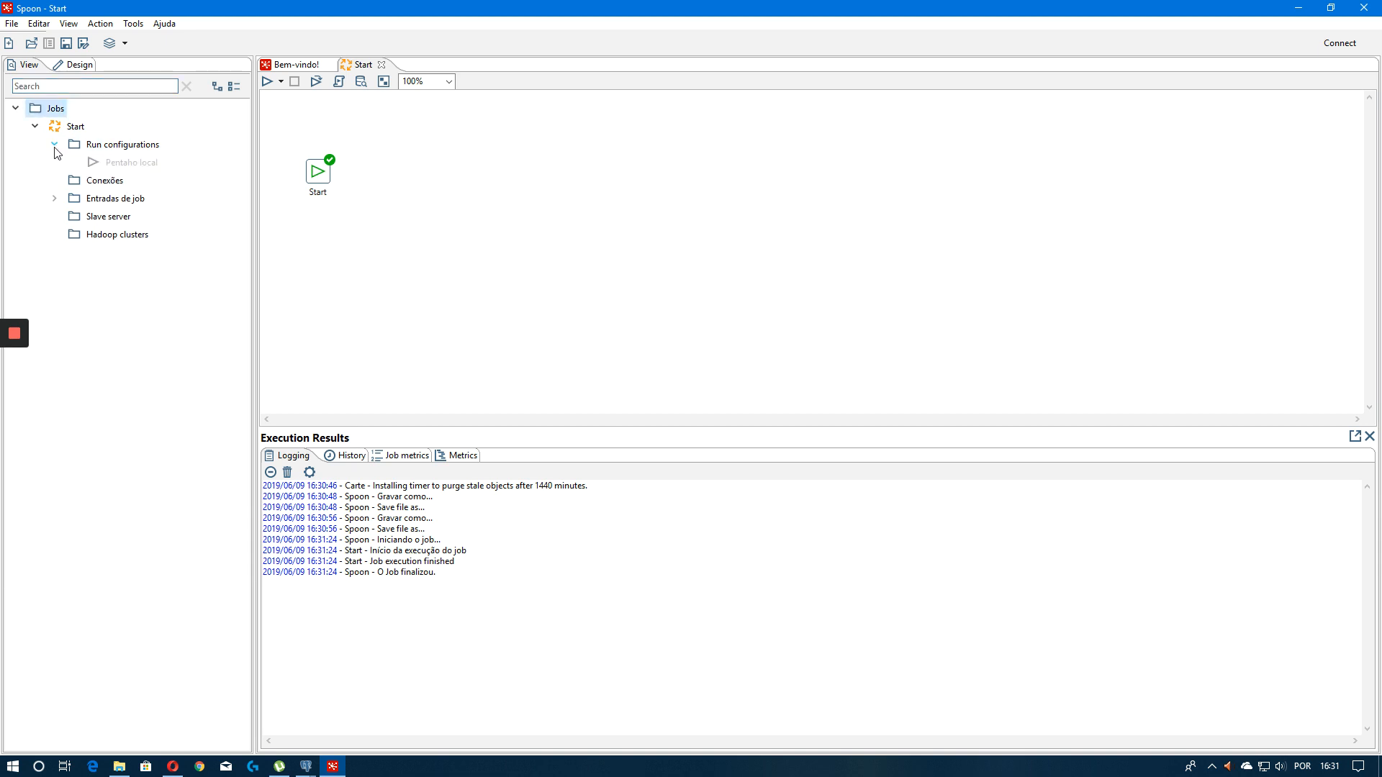
pyautogui.click(54, 144)
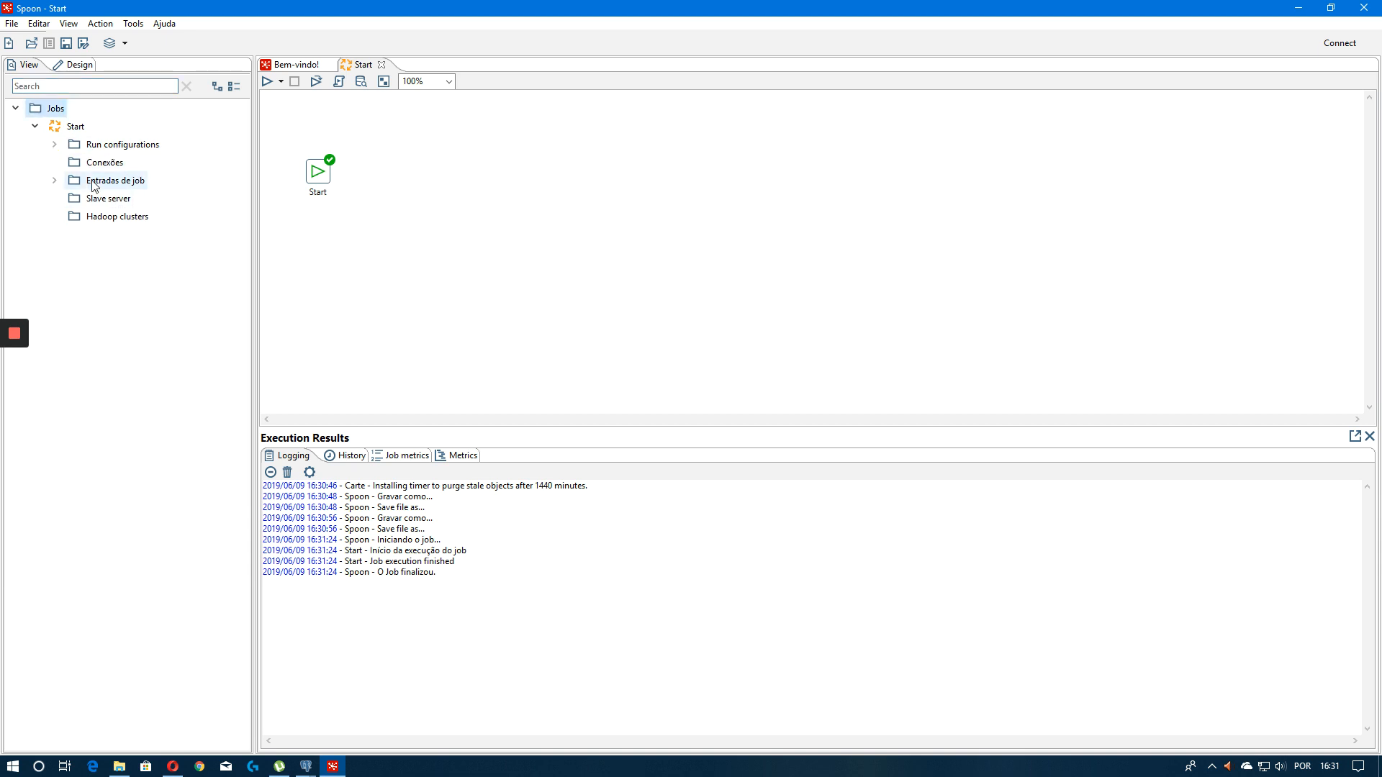
# Open a new database connection from the job's Conexões item
pyautogui.click(103, 165)
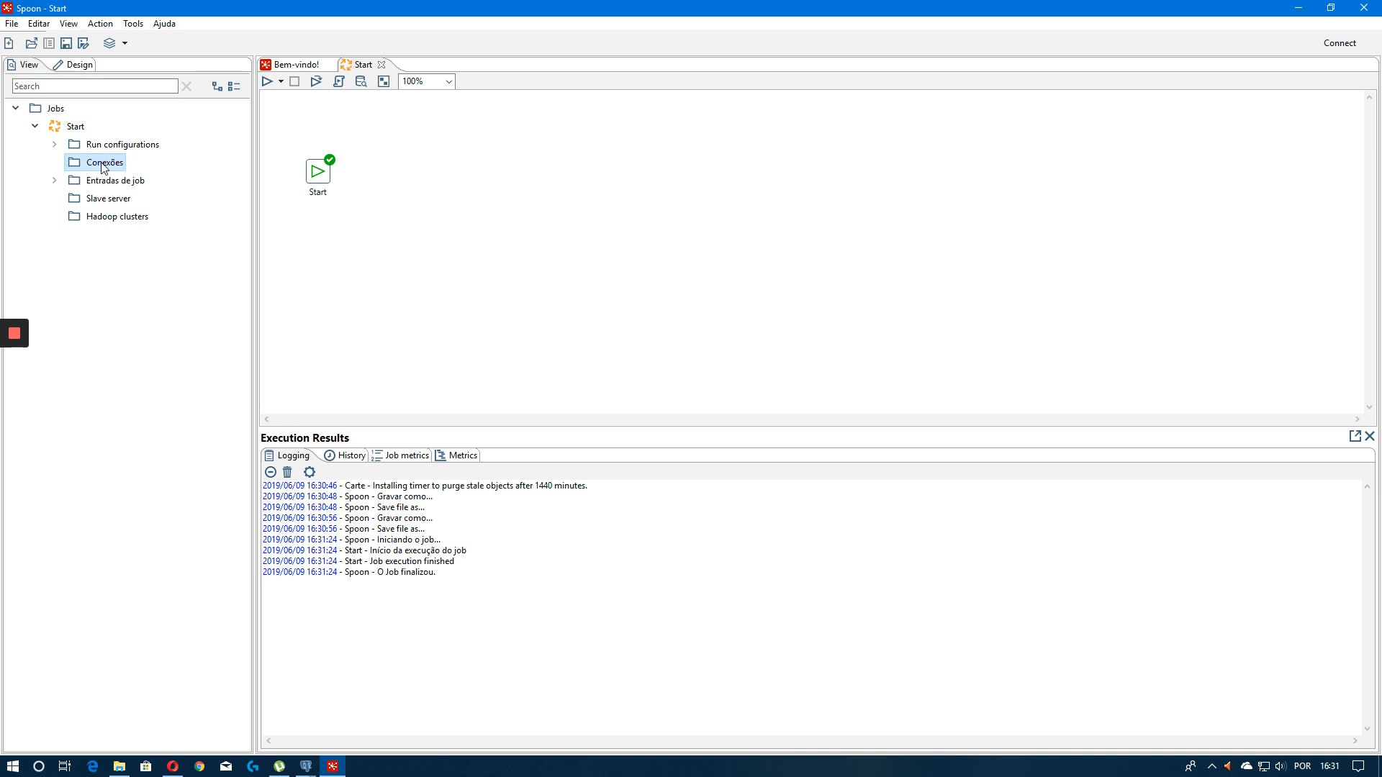
pyautogui.rightClick(102, 164)
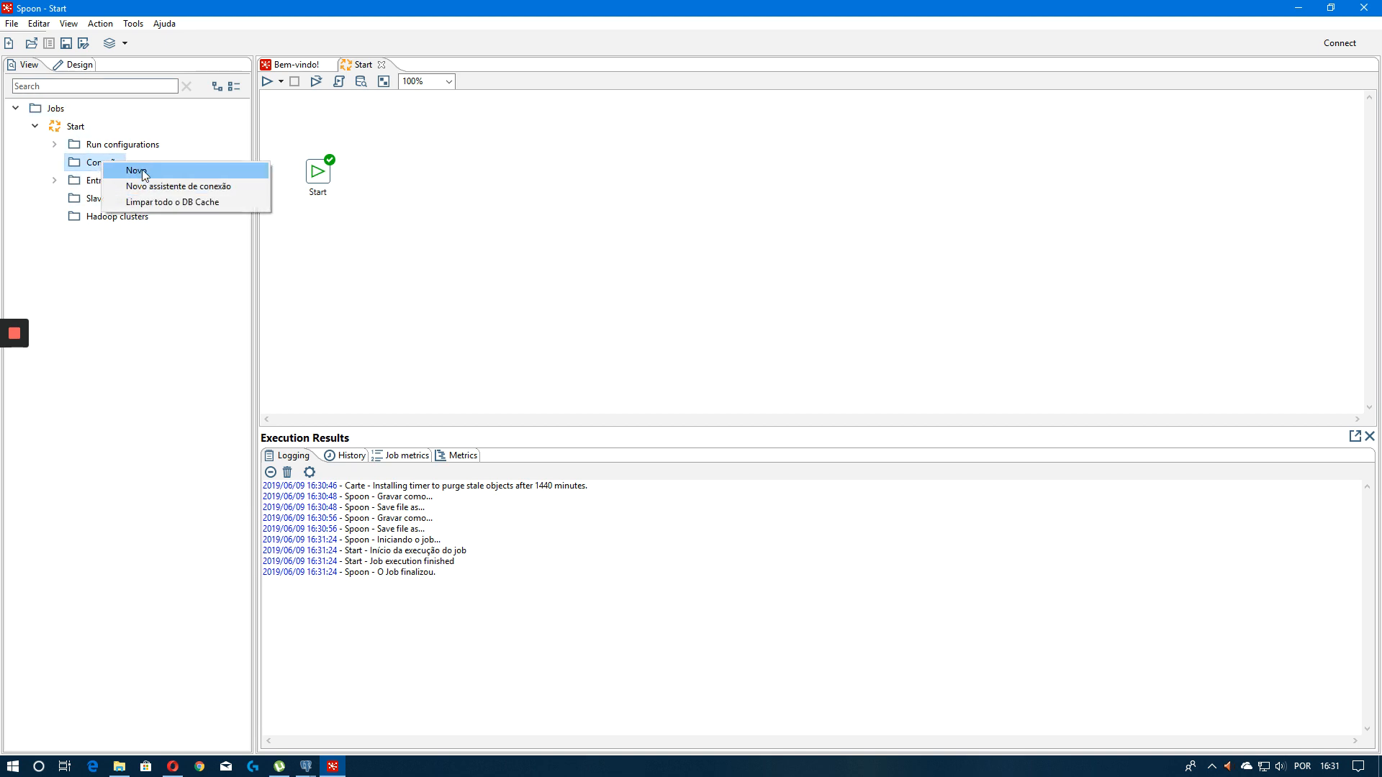
pyautogui.click(137, 171)
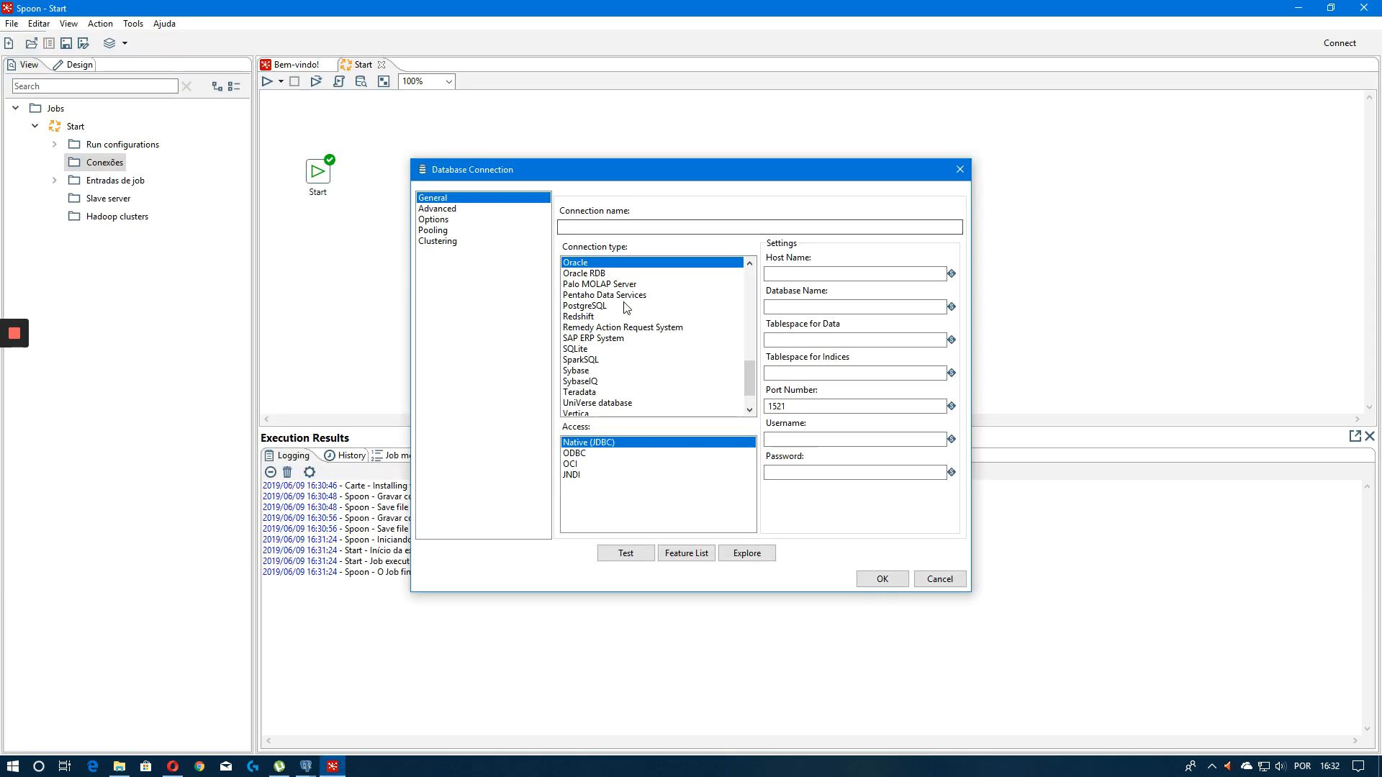
# Choose PostgreSQL as the connection type
pyautogui.scroll(-1, 655, 364)
pyautogui.click(587, 337)
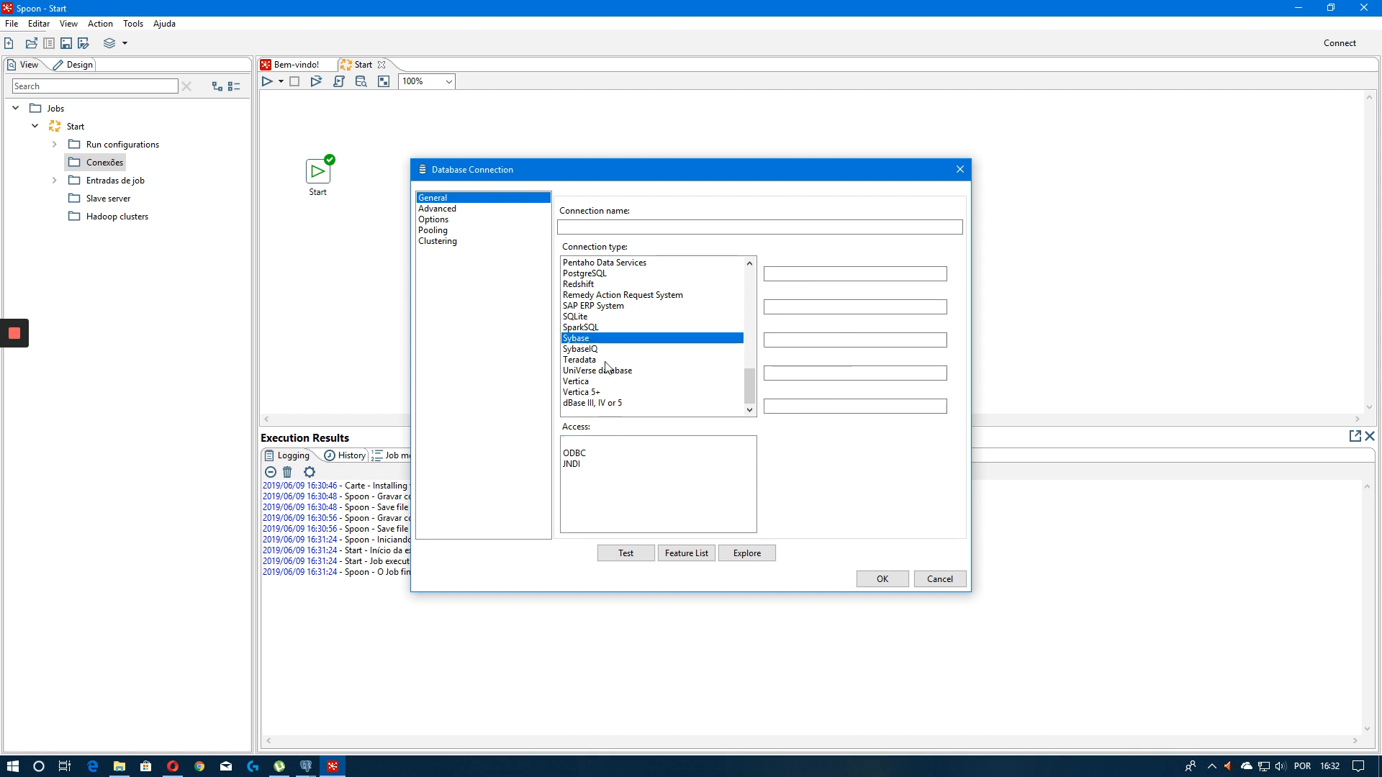
pyautogui.scroll(12, 677, 359)
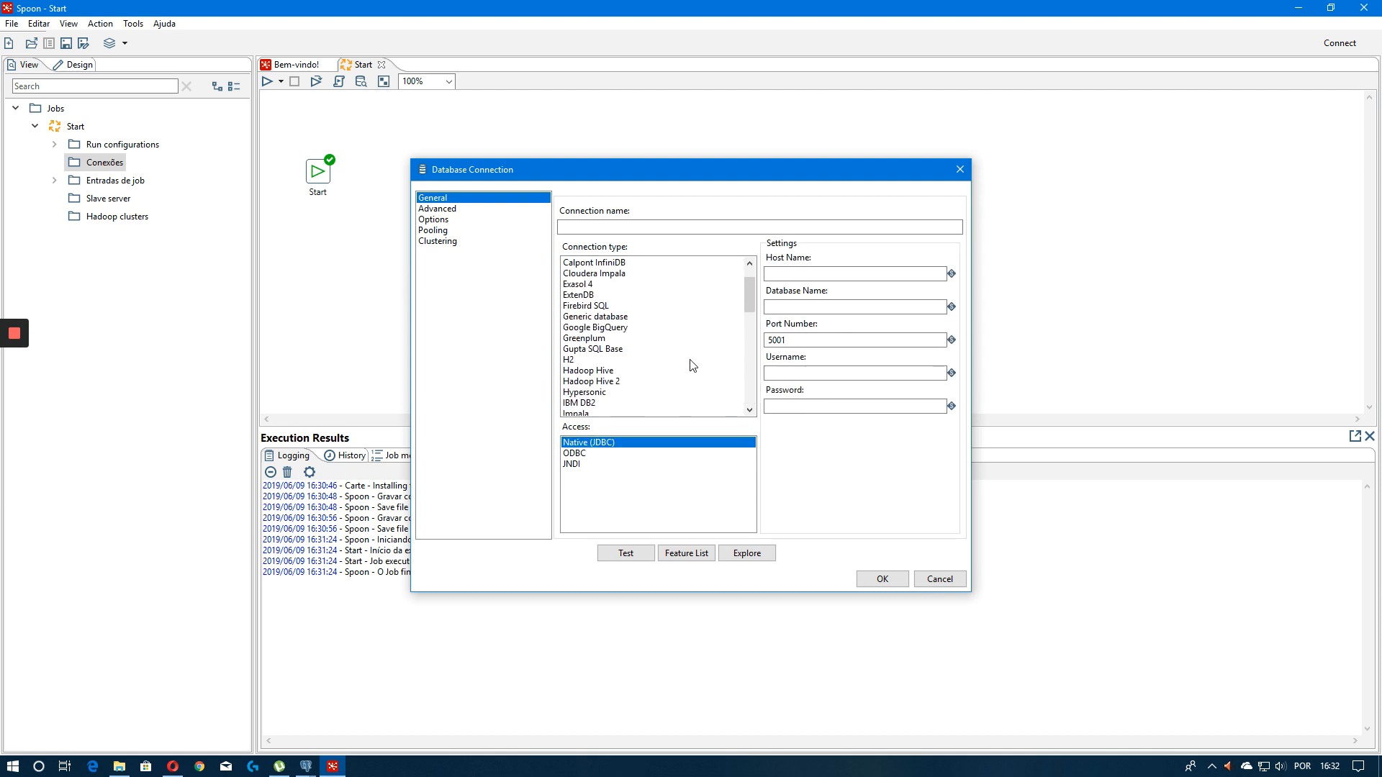
pyautogui.click(601, 341)
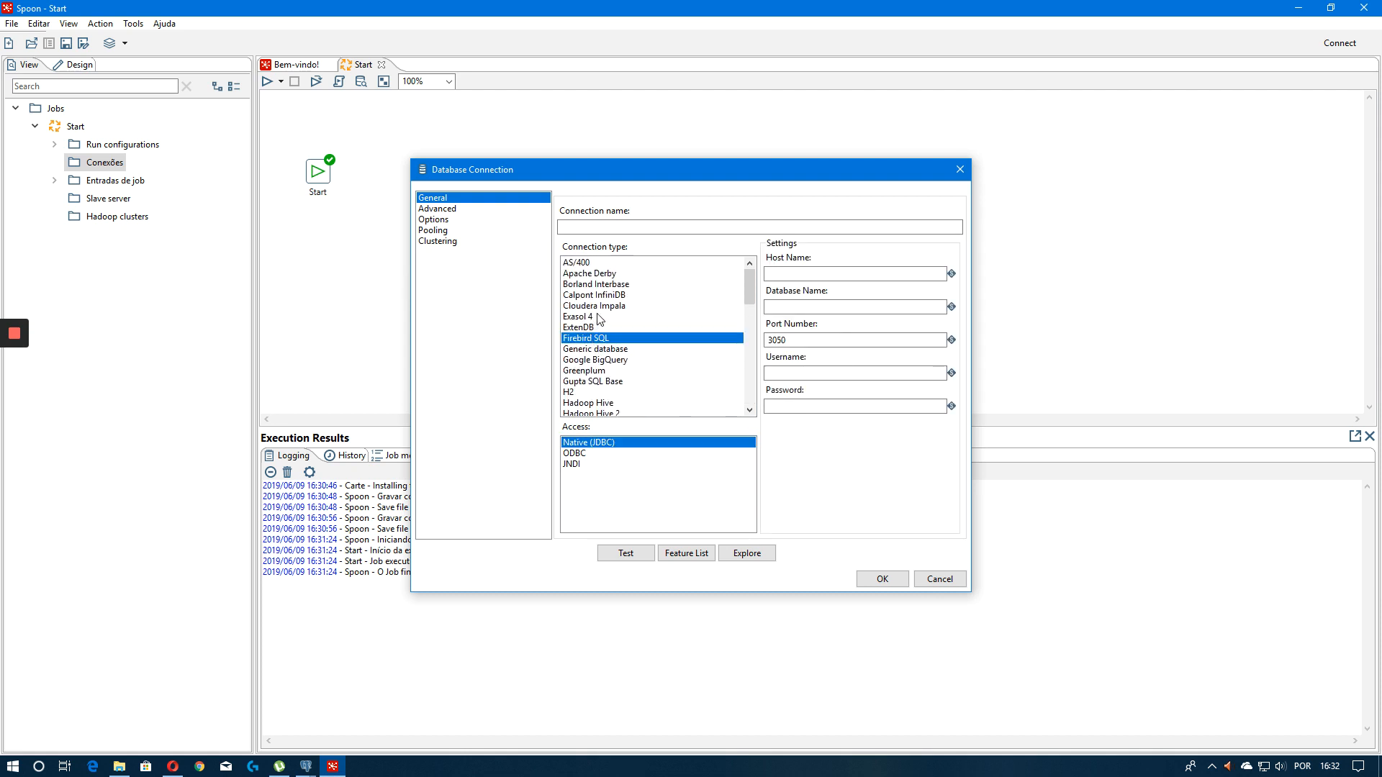
pyautogui.click(589, 370)
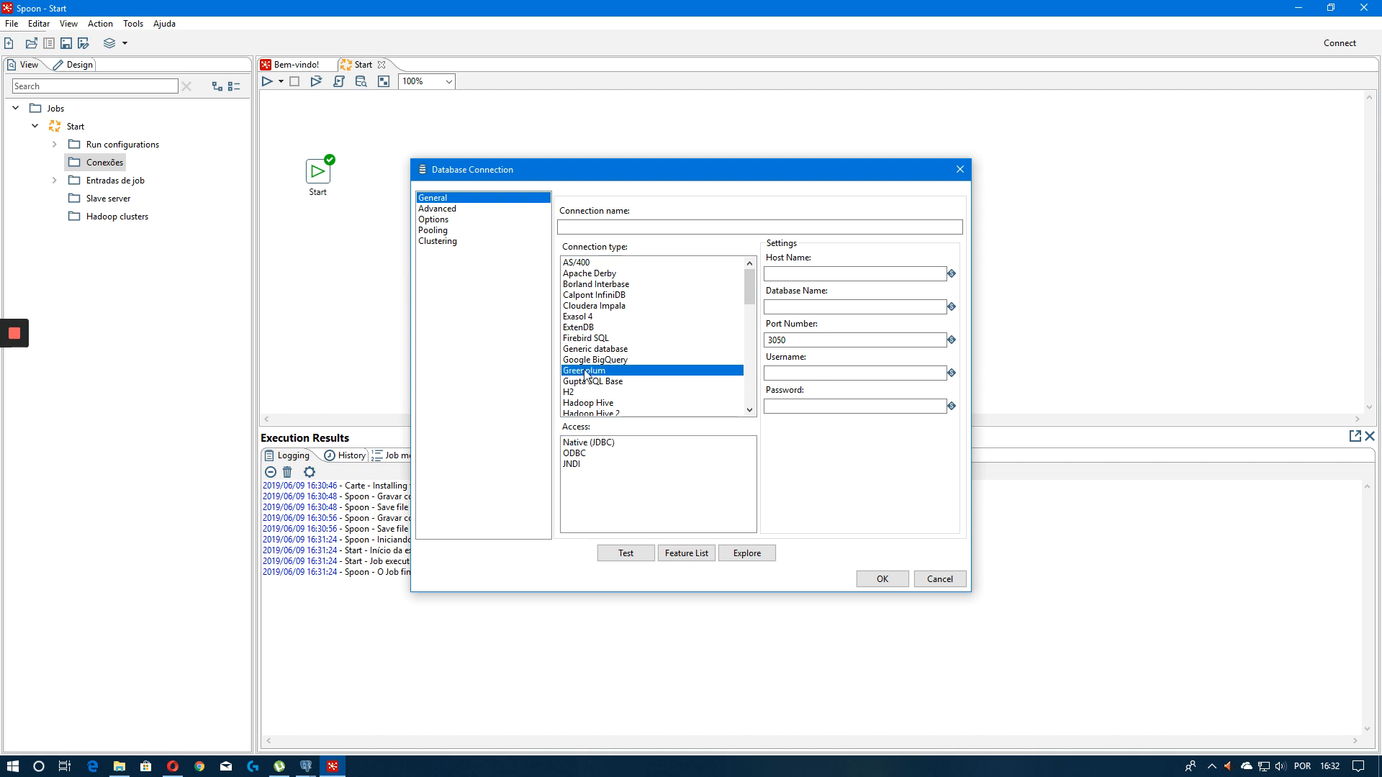
pyautogui.scroll(-2, 726, 300)
pyautogui.moveTo(748, 306); pyautogui.dragTo(755, 364)
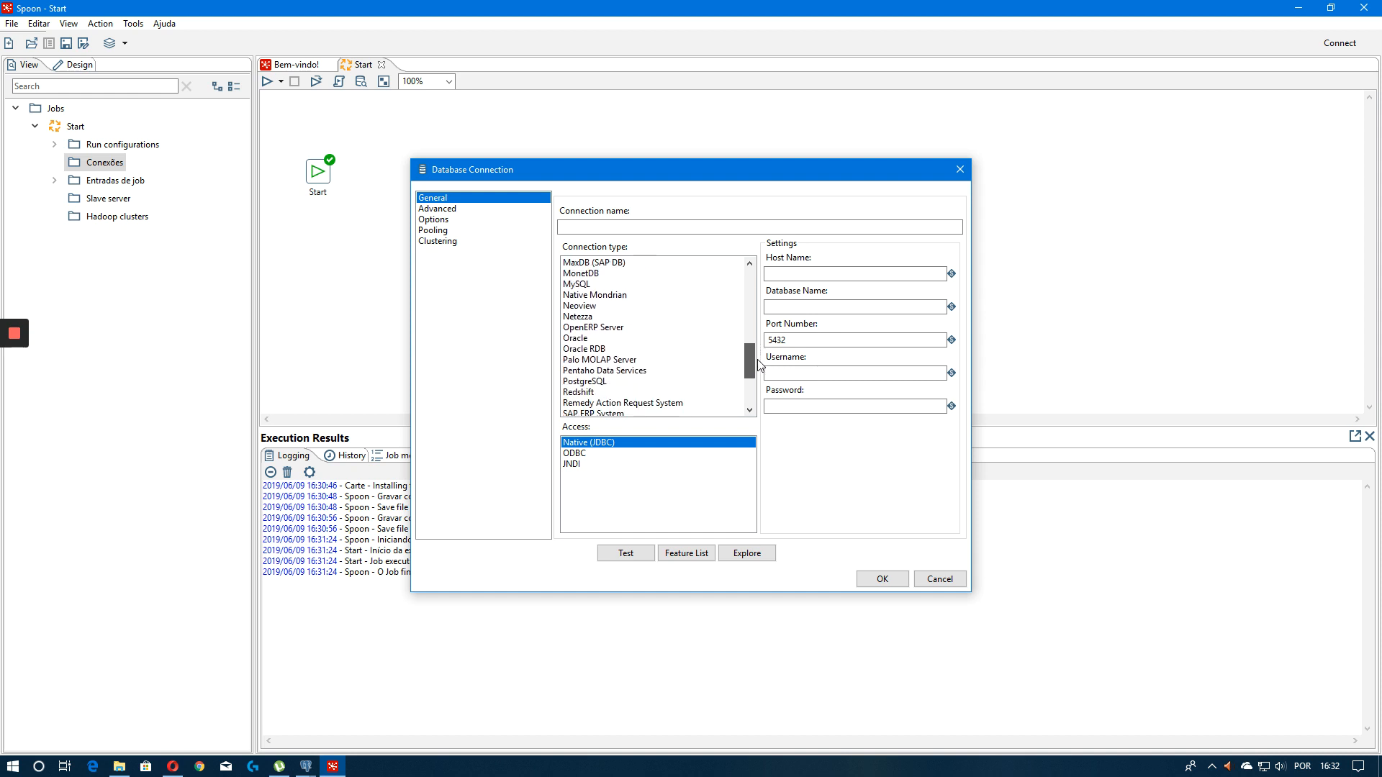
pyautogui.click(619, 382)
# Name the connection treinamento and set the host name to localhost
pyautogui.click(598, 227)
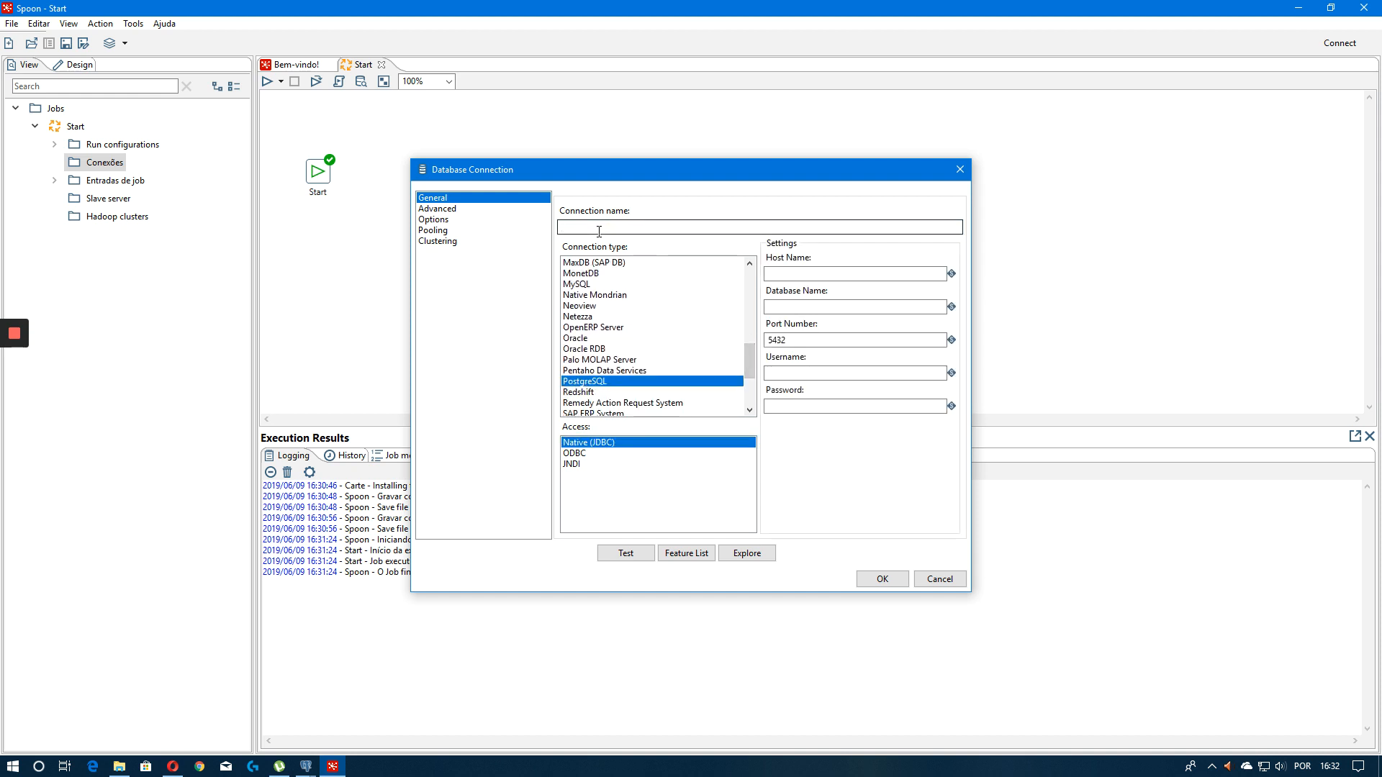
pyautogui.write('treinoamento')
pyautogui.click(855, 274)
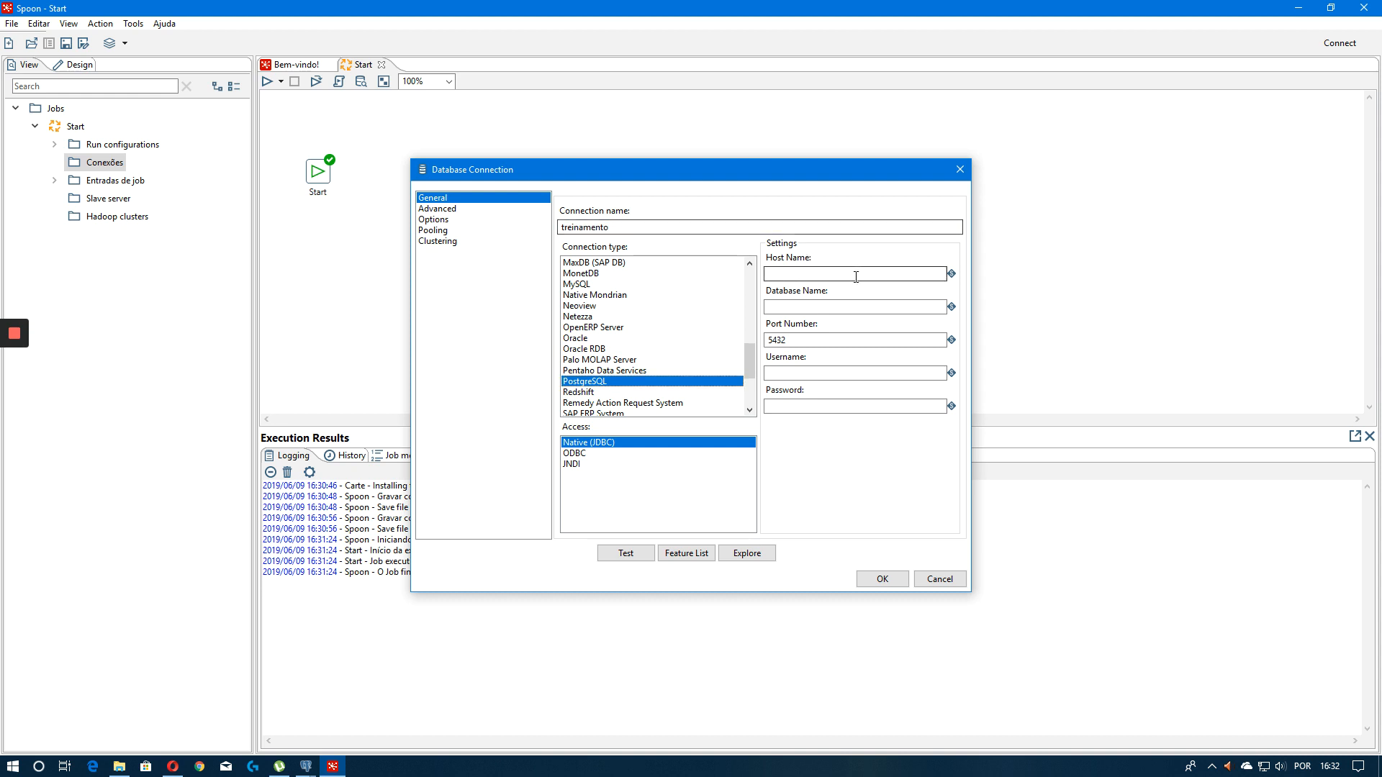
pyautogui.write('localhost')
pyautogui.press('Tab')
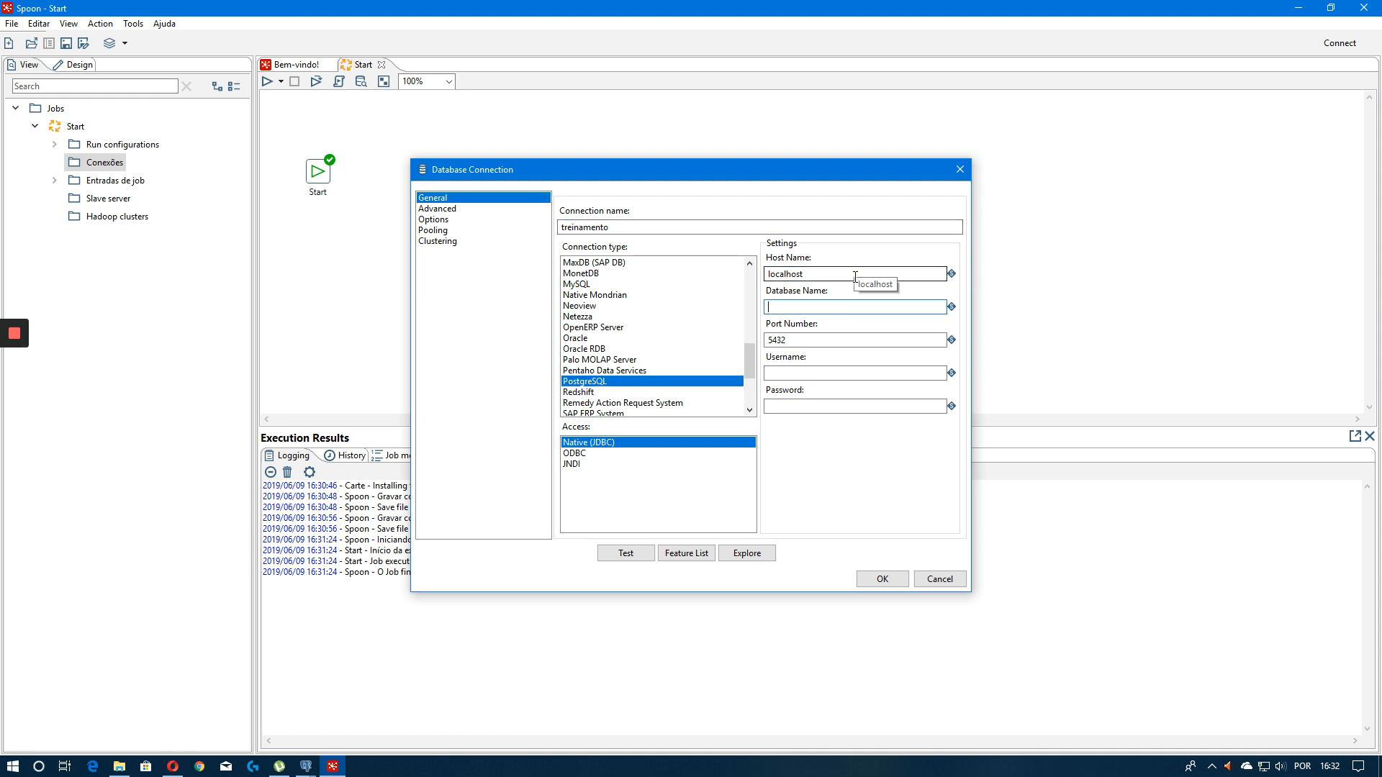
# Enter treinamento as the database name and postgre as the username
pyautogui.write('treinamento')
pyautogui.press('Tab')
pyautogui.press('Tab')
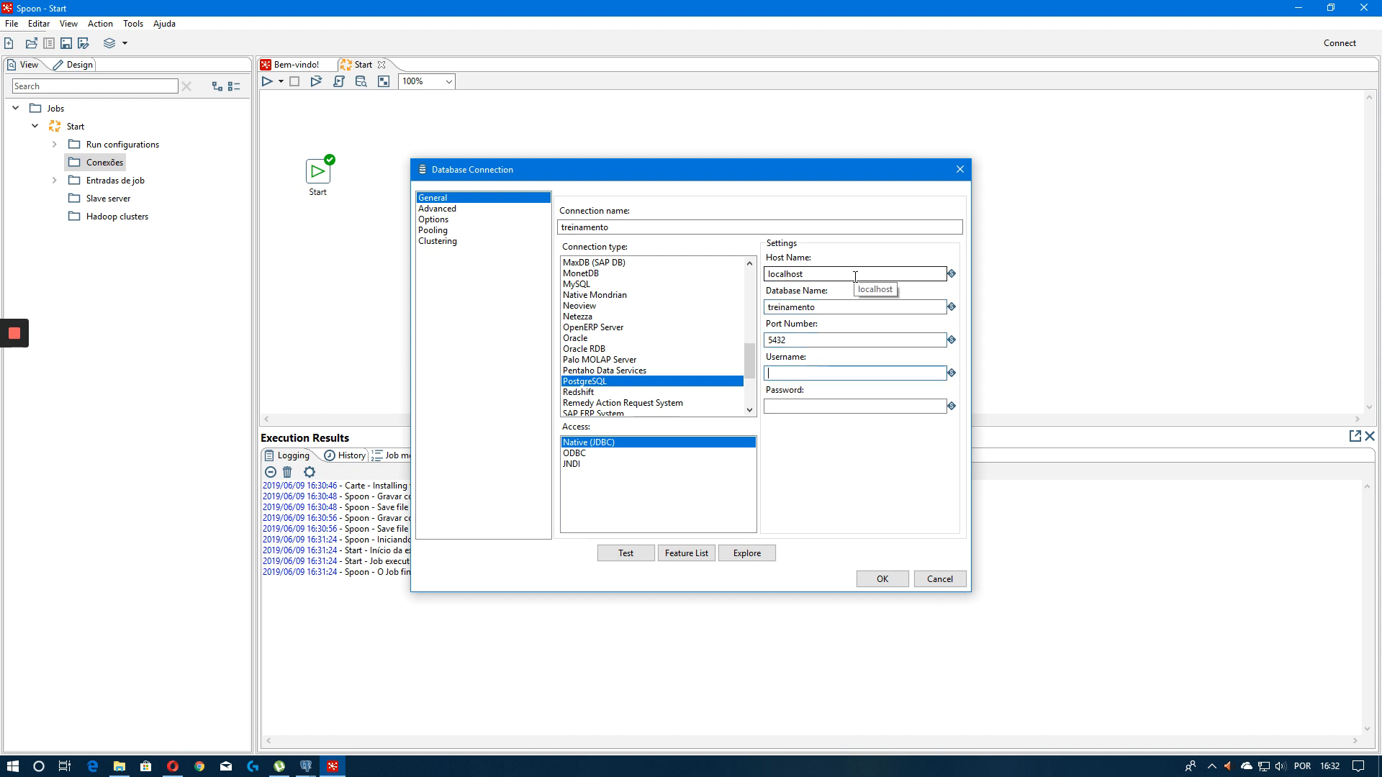
pyautogui.write('po')
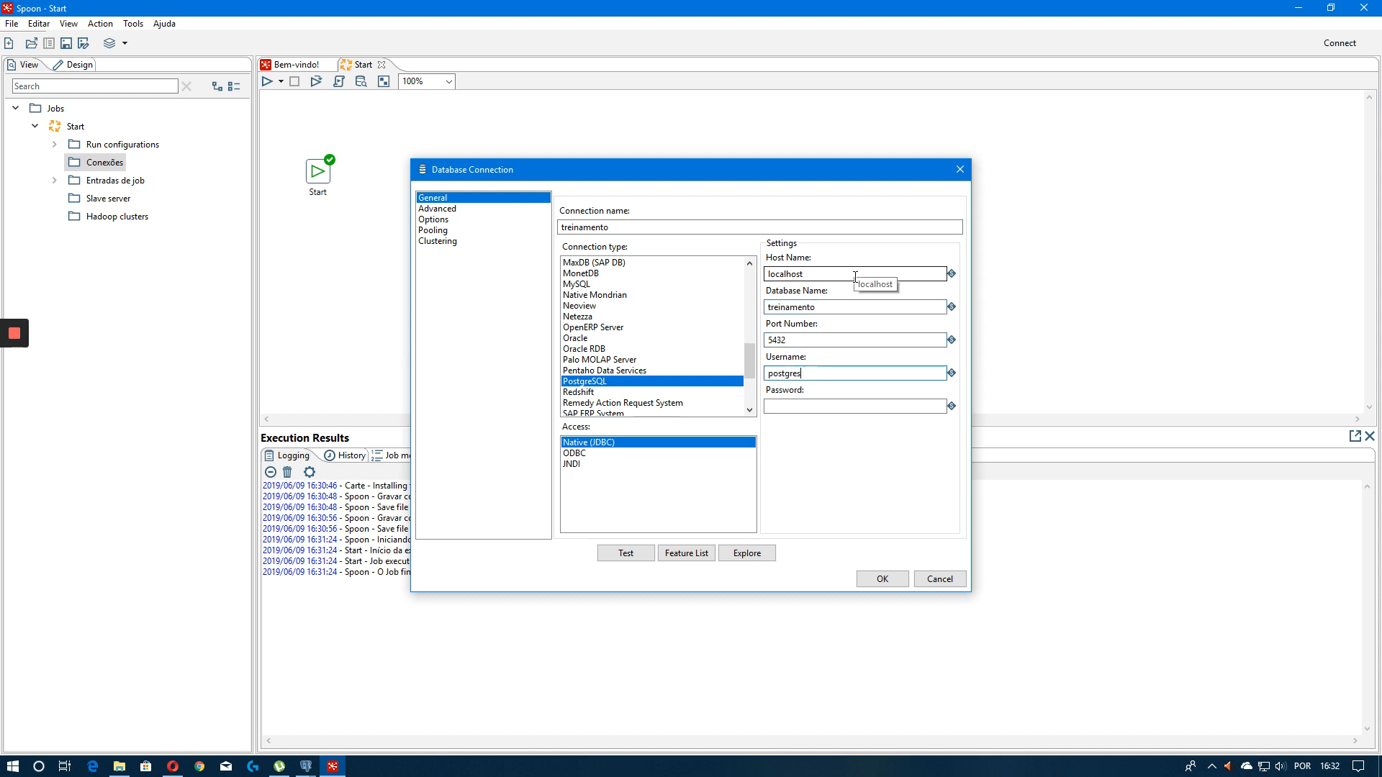
pyautogui.write('stgres')
pyautogui.press('BackSpace')
pyautogui.press('Tab')
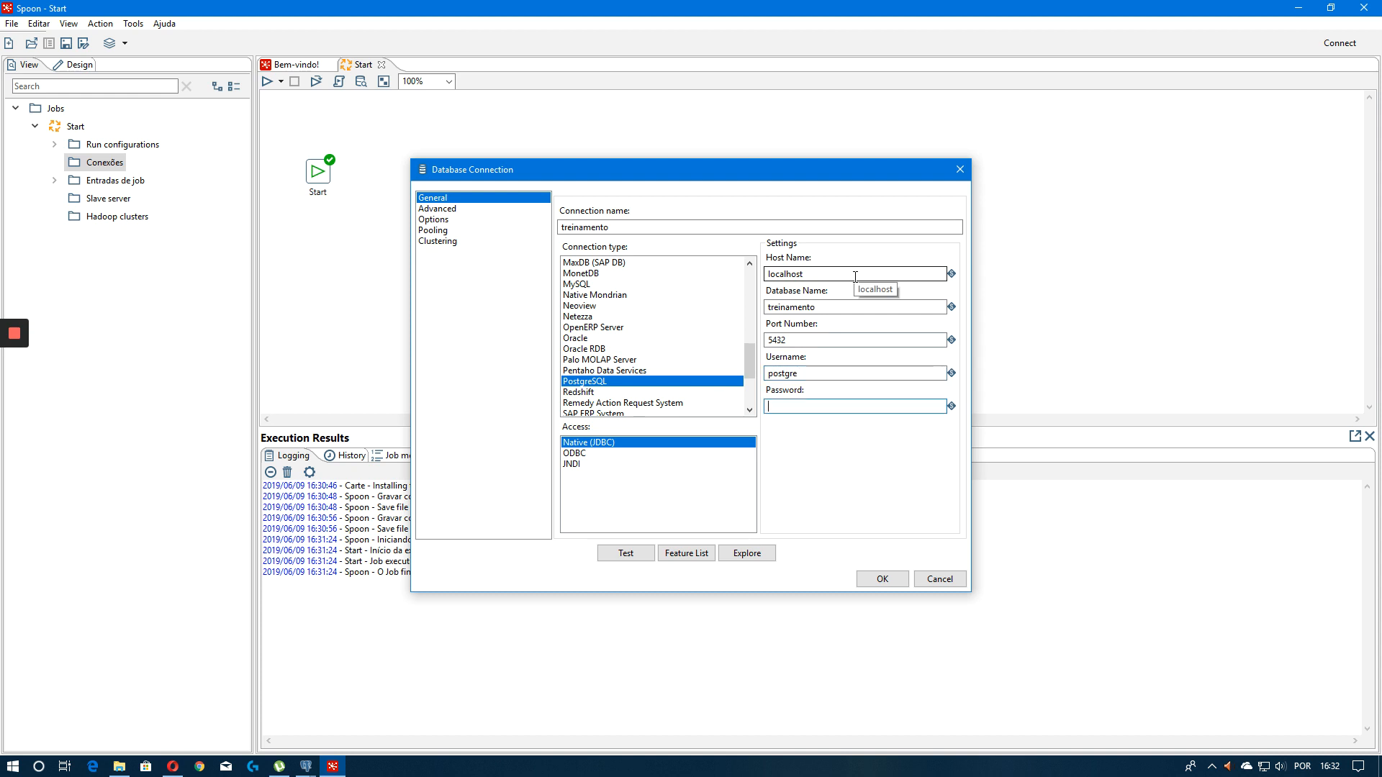
# Enter the database password and test the connection
pyautogui.write('●●●●●')
pyautogui.press('Tab')
pyautogui.click(608, 552)
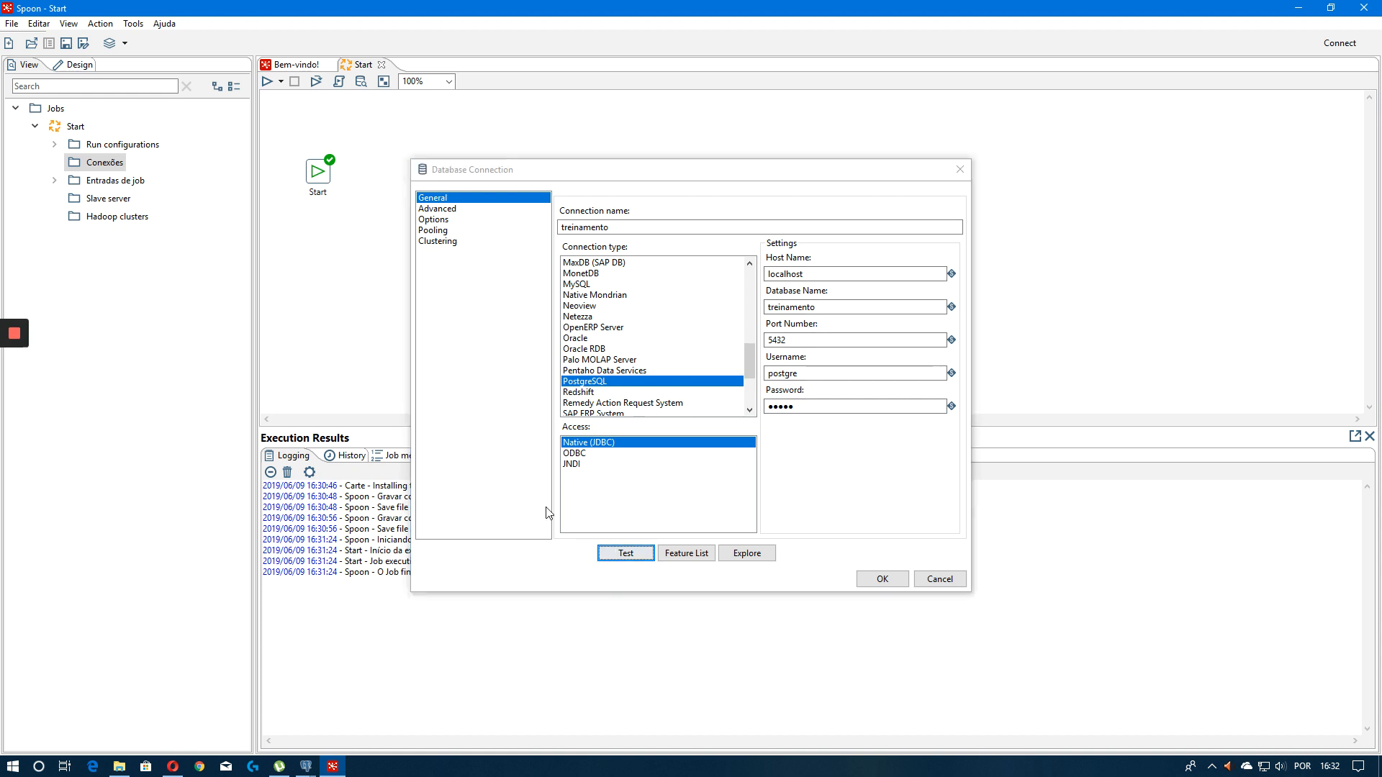
pyautogui.click(254, 278)
# Correct the username to postgres, test the connection again and confirm the dialog
pyautogui.click(829, 377)
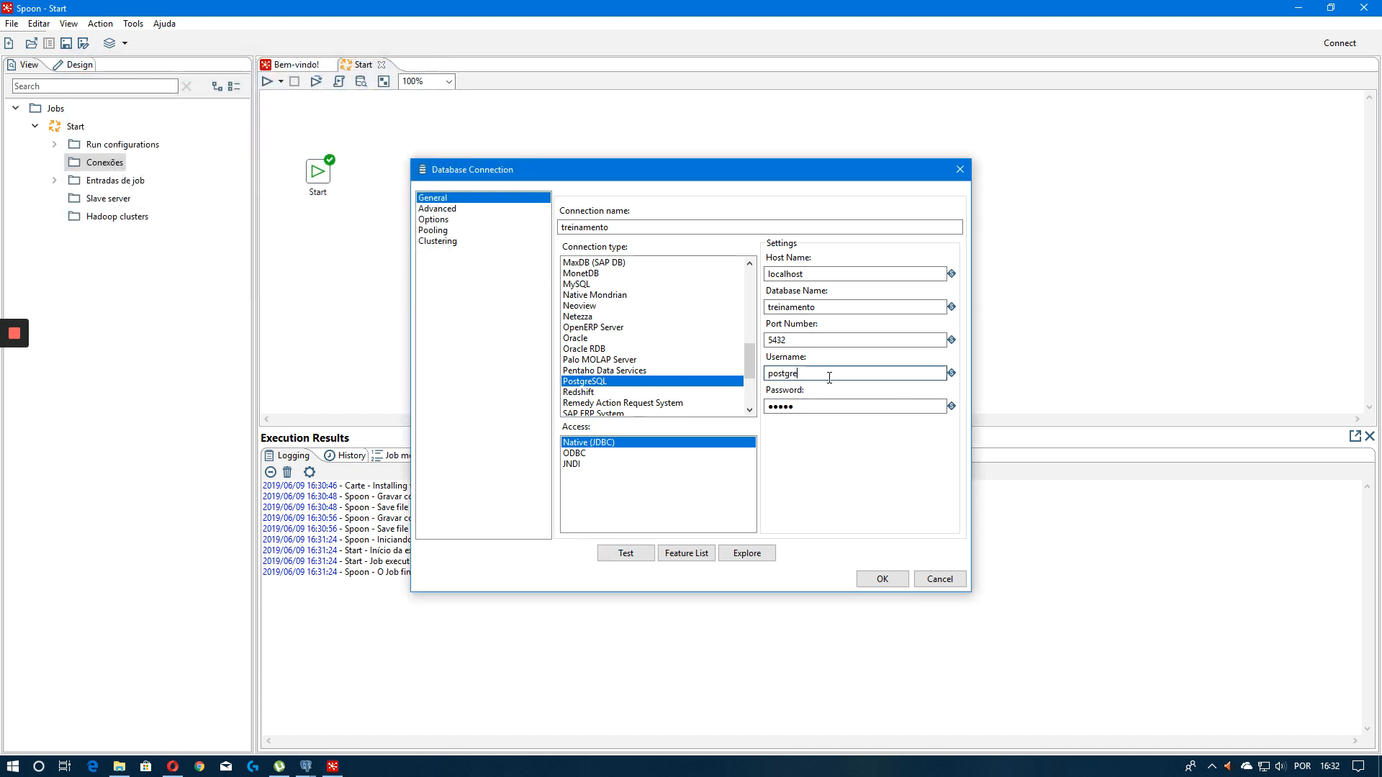
pyautogui.write('s')
pyautogui.click(609, 553)
pyautogui.click(290, 204)
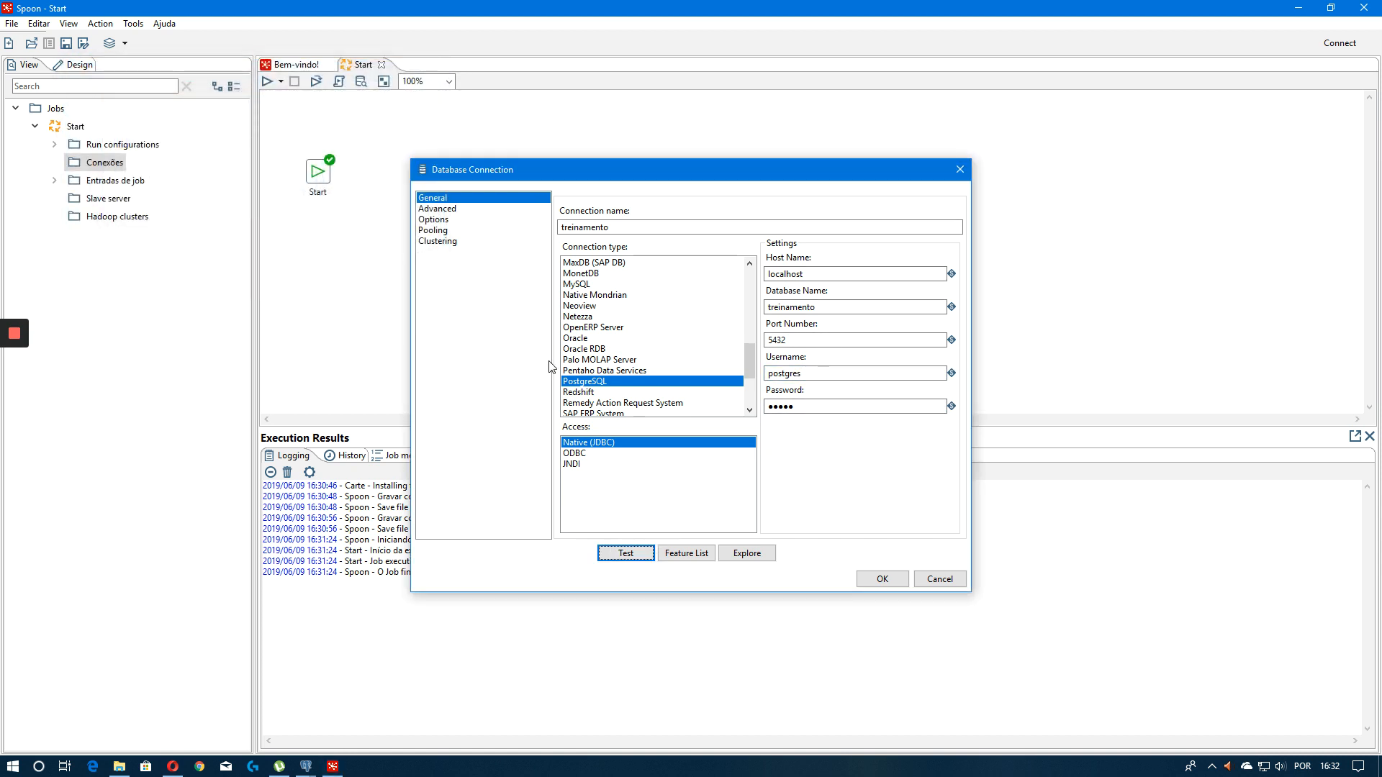
pyautogui.click(882, 578)
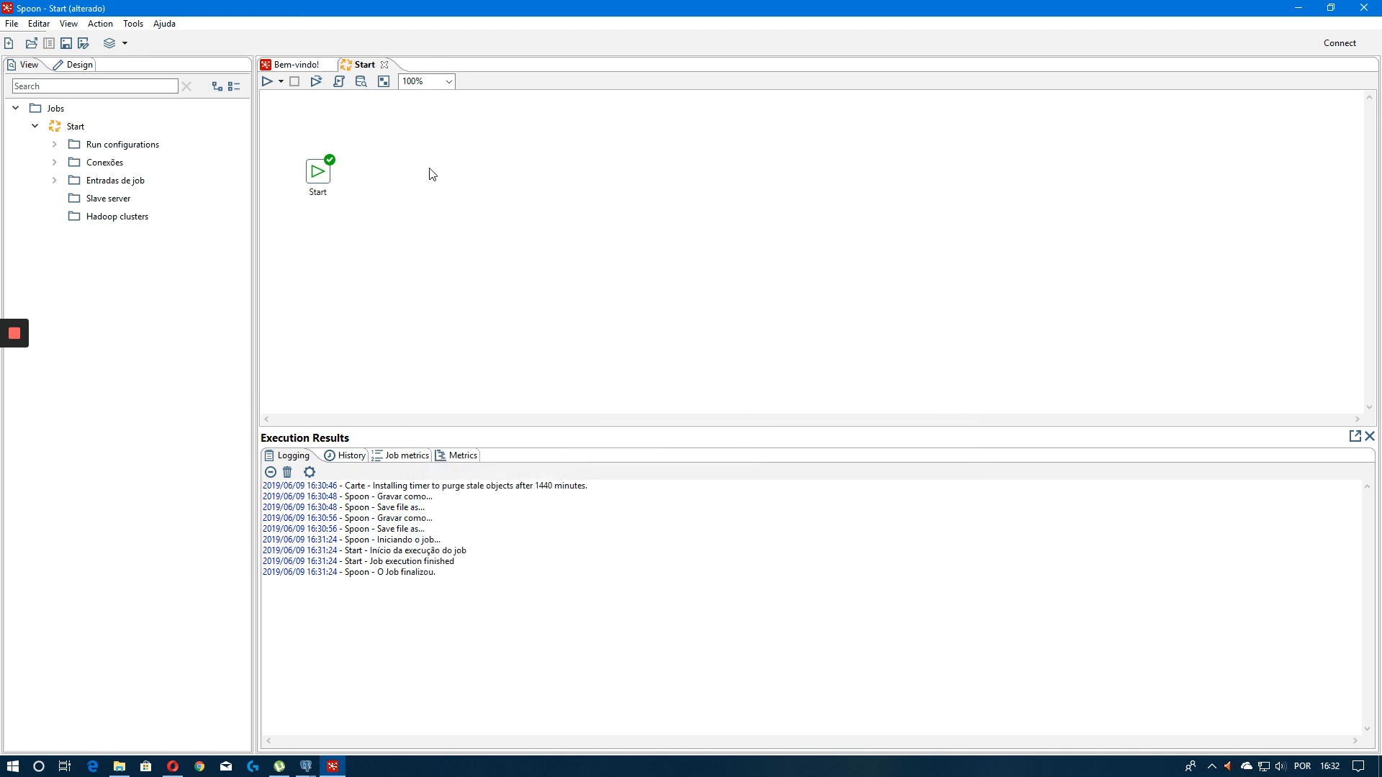
# Move the Start entry slightly and save the job
pyautogui.moveTo(323, 168); pyautogui.dragTo(334, 145)
pyautogui.hotkey('ctrl', 's')
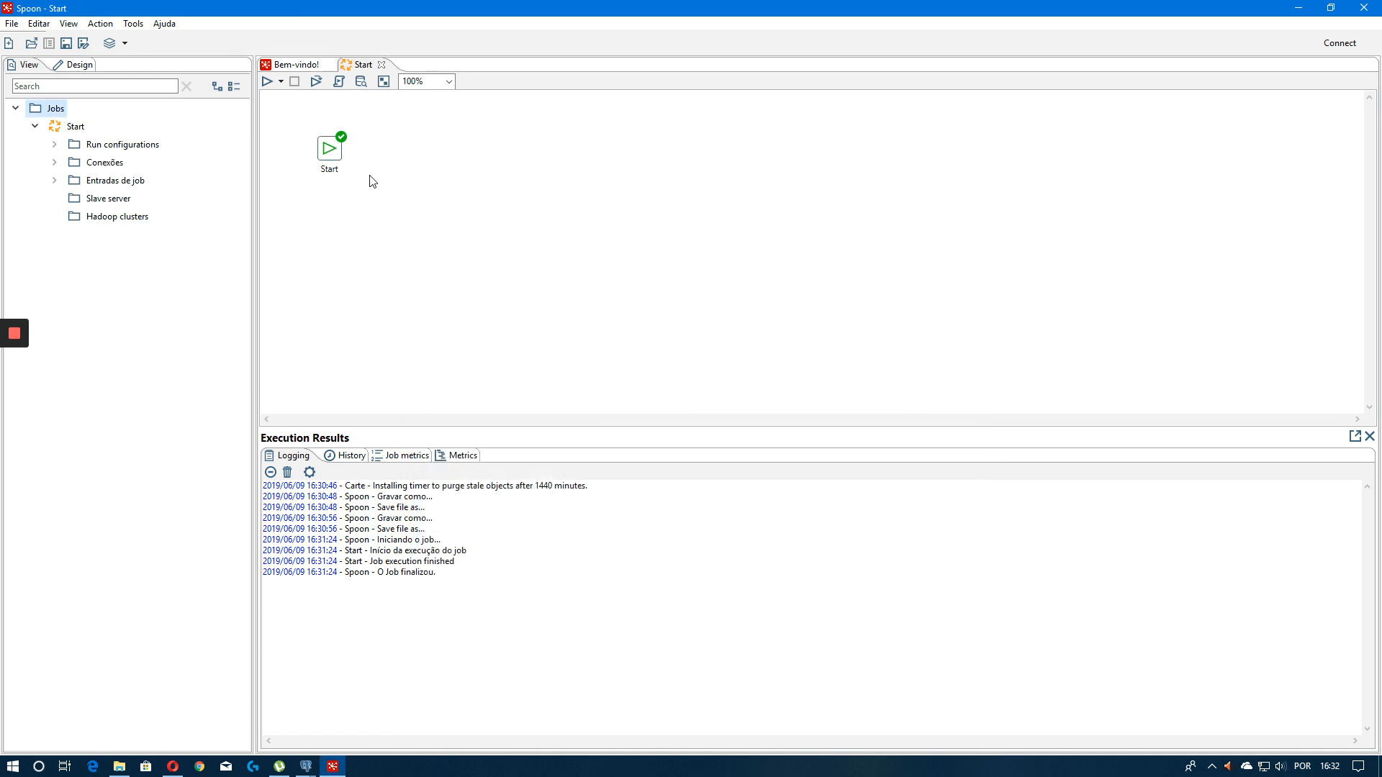
pyautogui.moveTo(466, 229); pyautogui.dragTo(393, 159)
pyautogui.click(447, 188)
pyautogui.click(397, 159)
# Share the treinamento connection listed under the job's Conexões
pyautogui.click(54, 162)
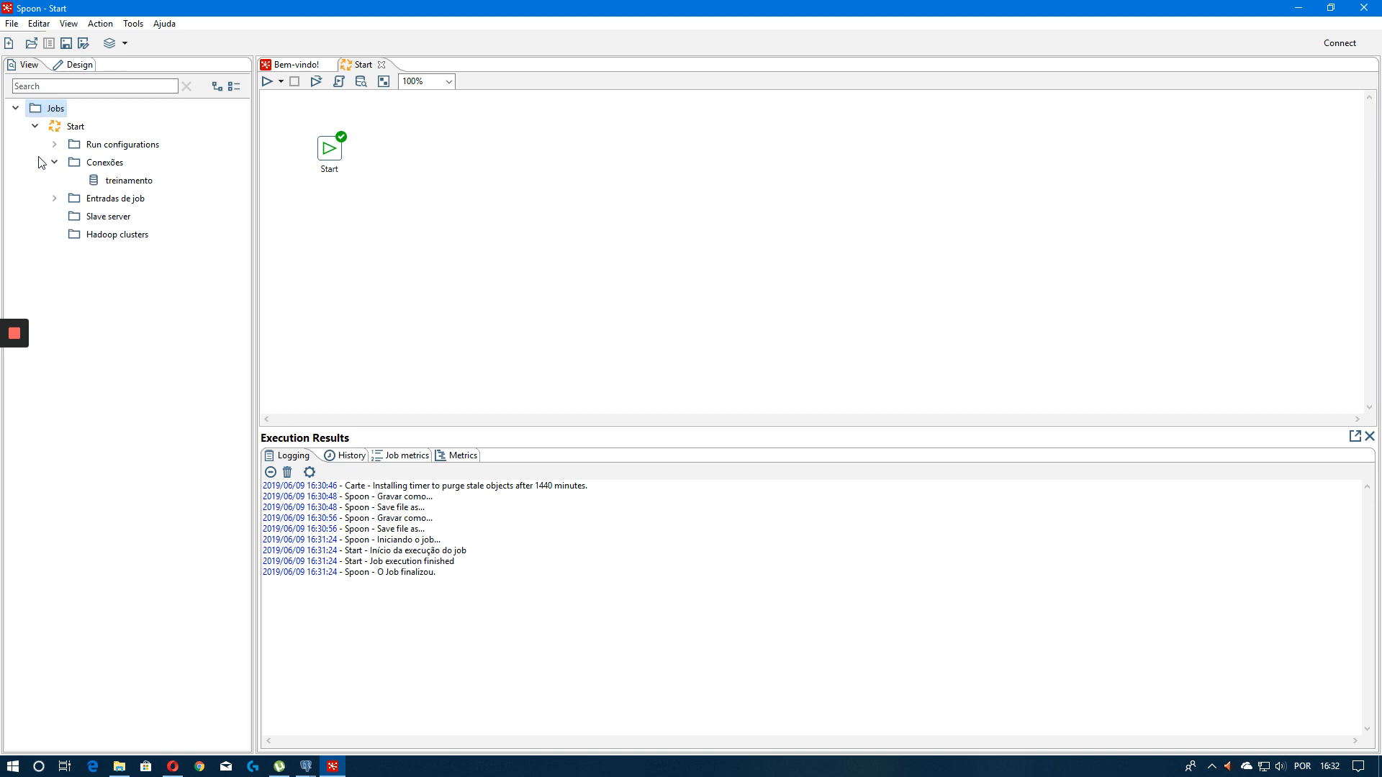
pyautogui.rightClick(97, 186)
pyautogui.rightClick(96, 184)
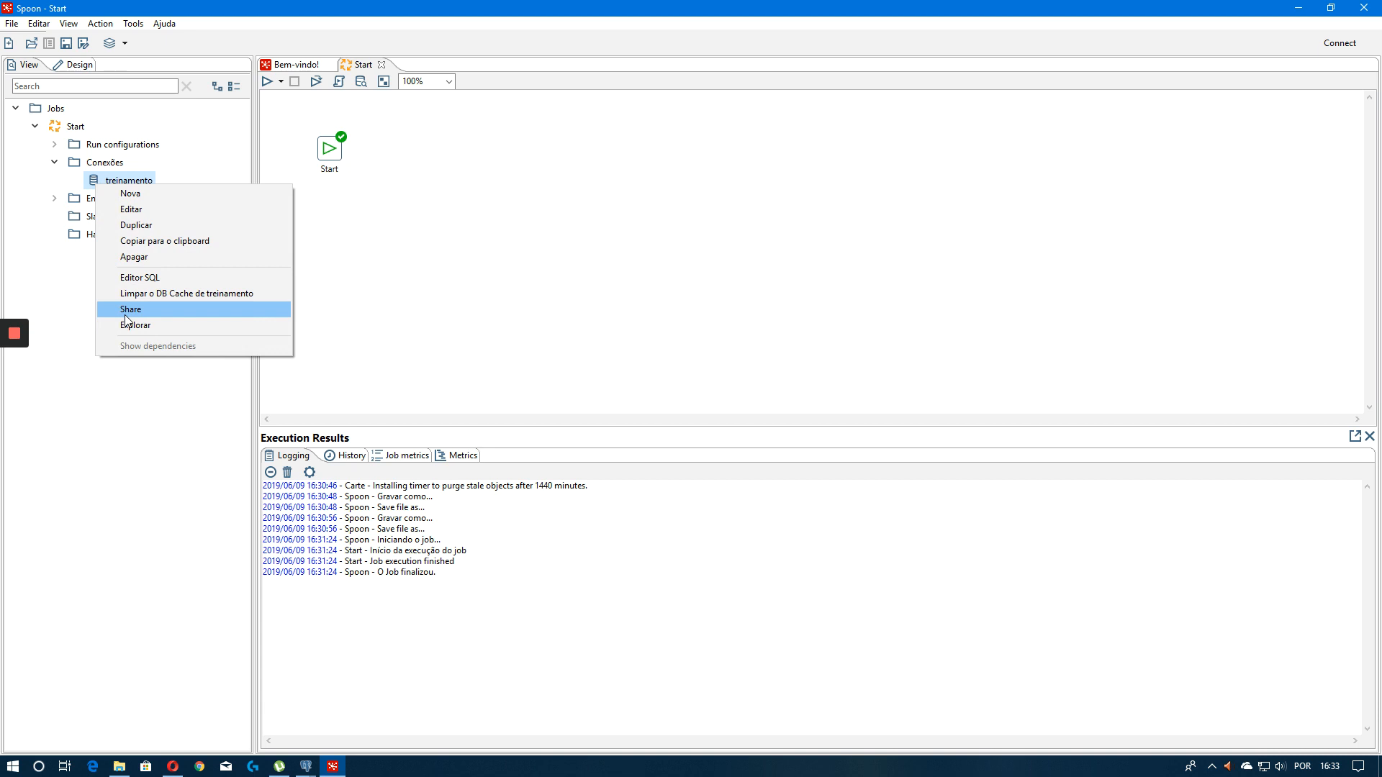
pyautogui.click(129, 178)
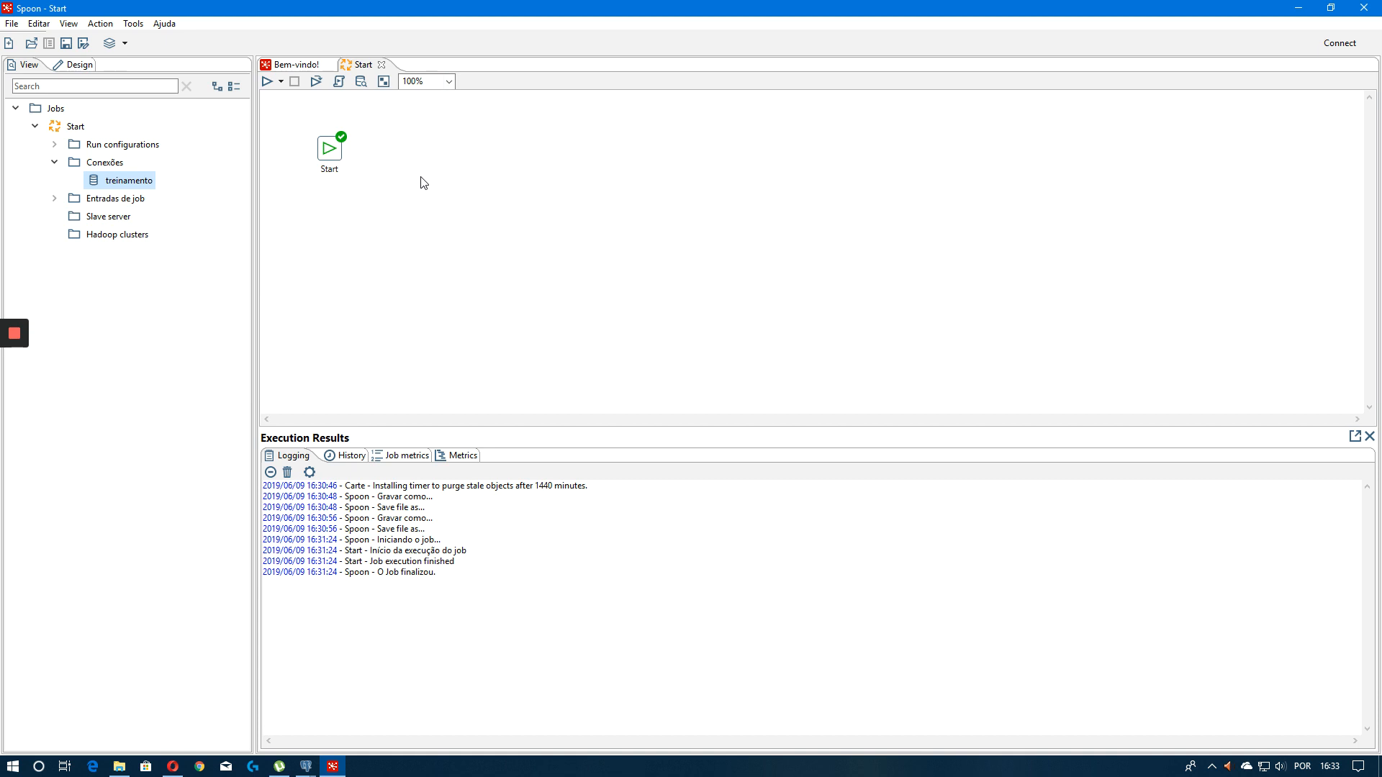
pyautogui.rightClick(127, 184)
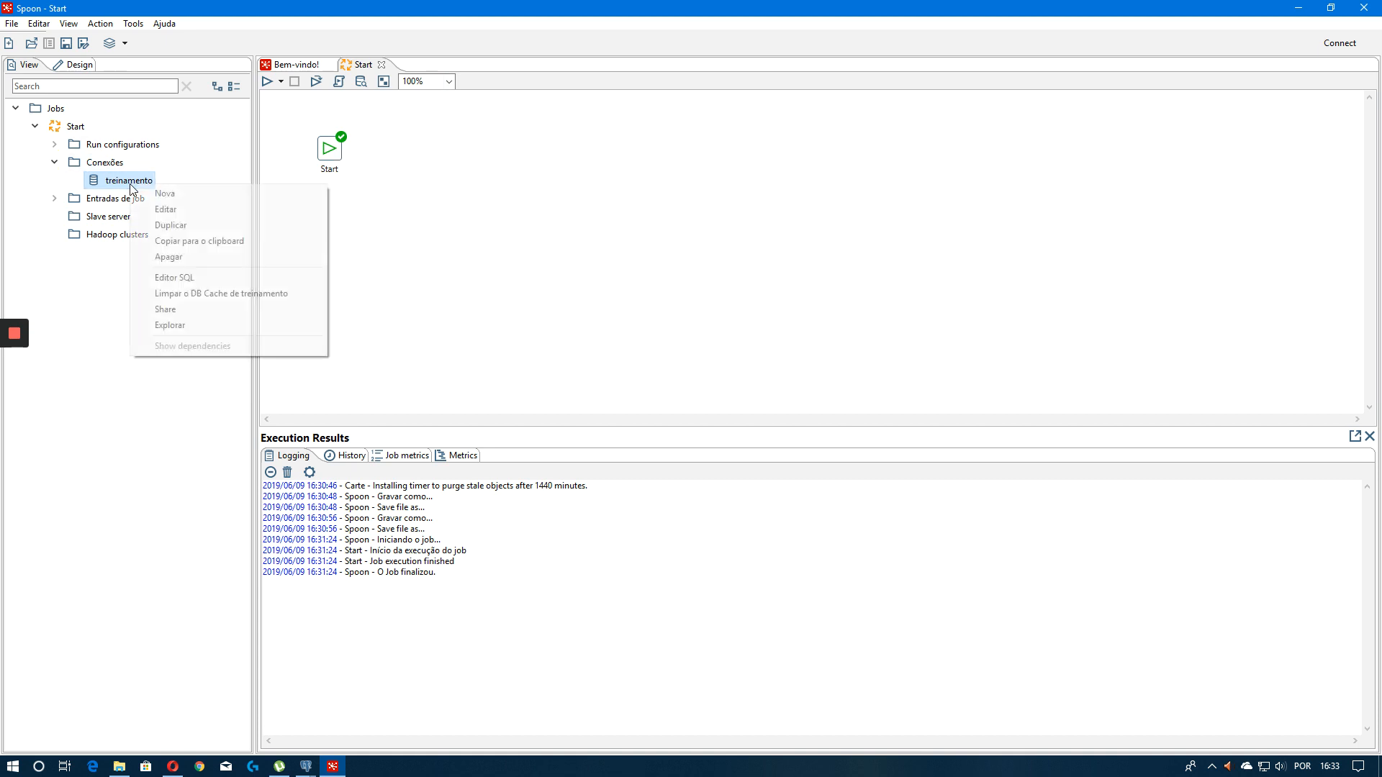
pyautogui.click(188, 306)
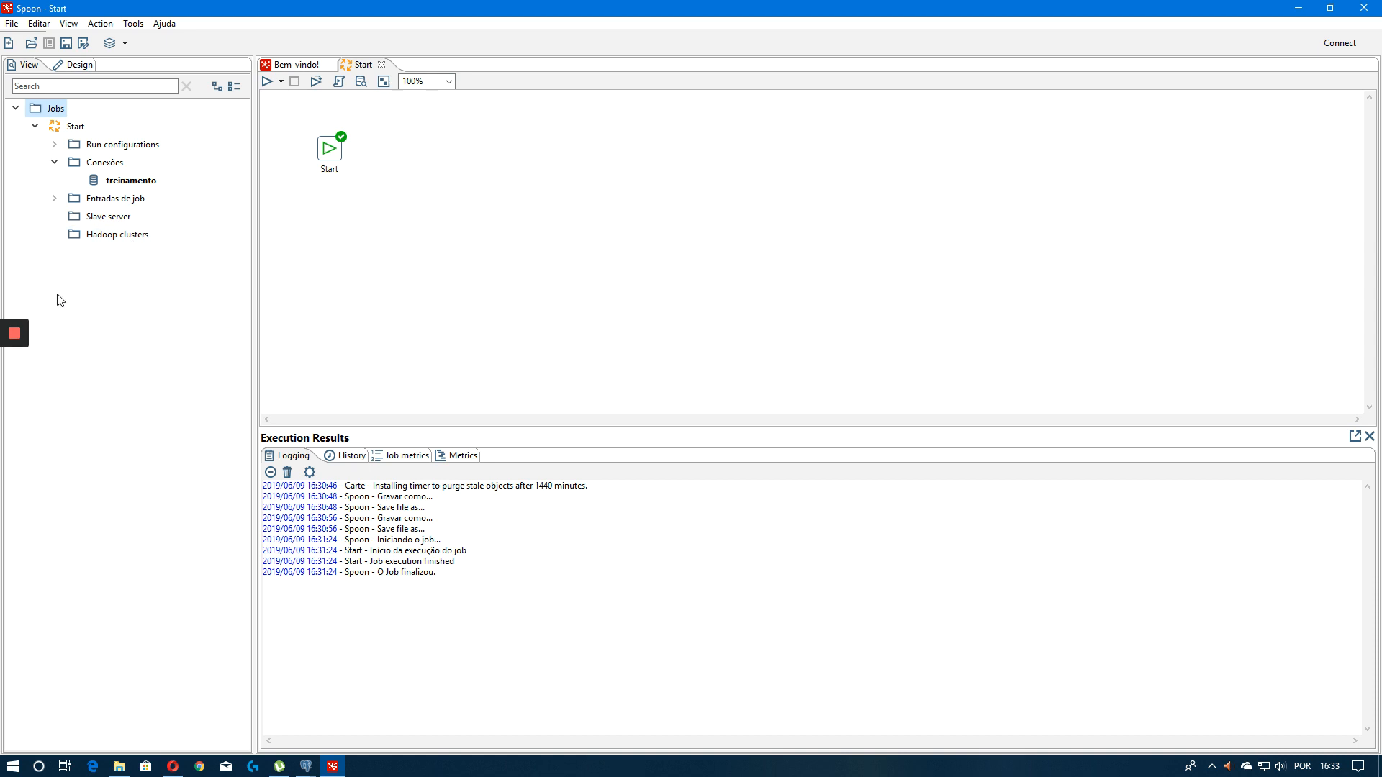
# Reposition the Start entry on the canvas and save the job
pyautogui.moveTo(22, 370)
pyautogui.moveTo(338, 163); pyautogui.dragTo(315, 151)
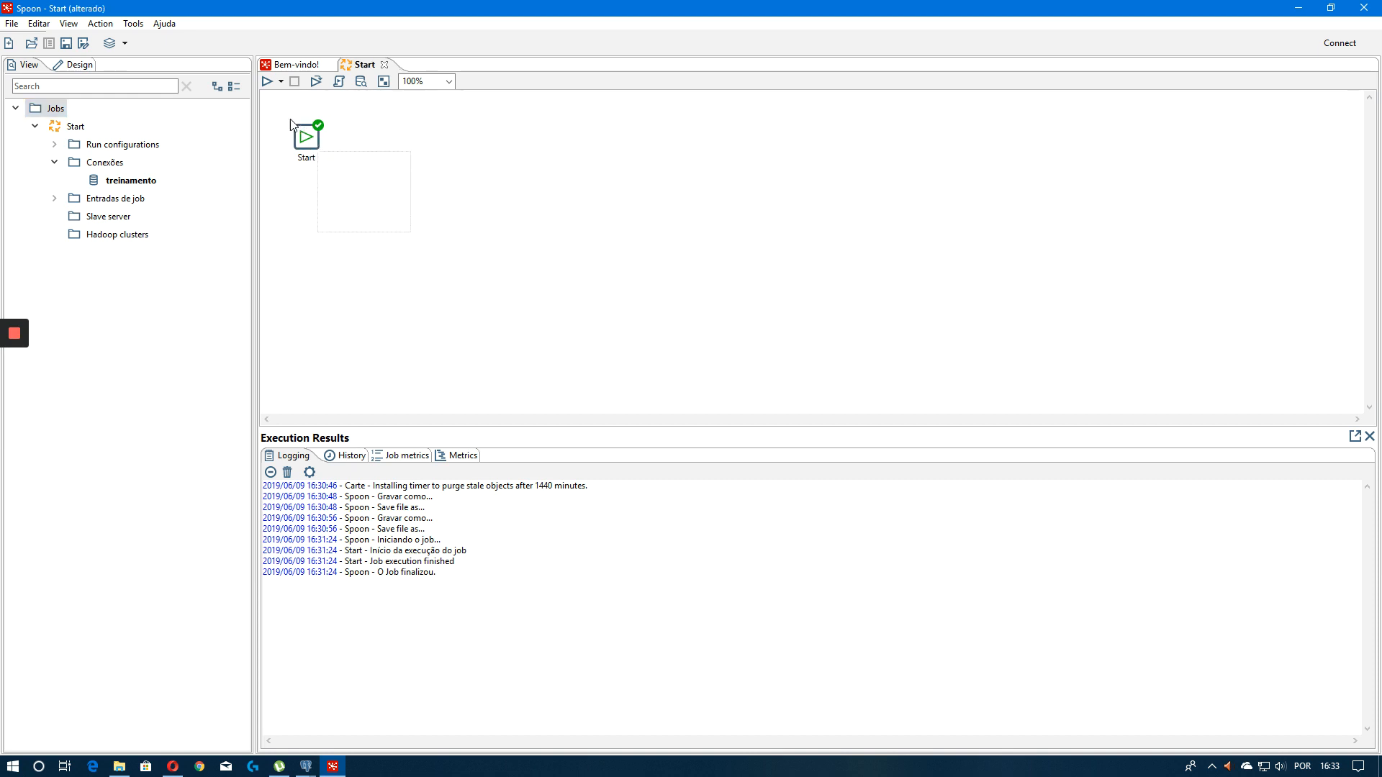
pyautogui.moveTo(316, 144); pyautogui.dragTo(328, 167)
pyautogui.hotkey('ctrl', 's')
# Search the Design entries for log, then clear the search
pyautogui.click(70, 64)
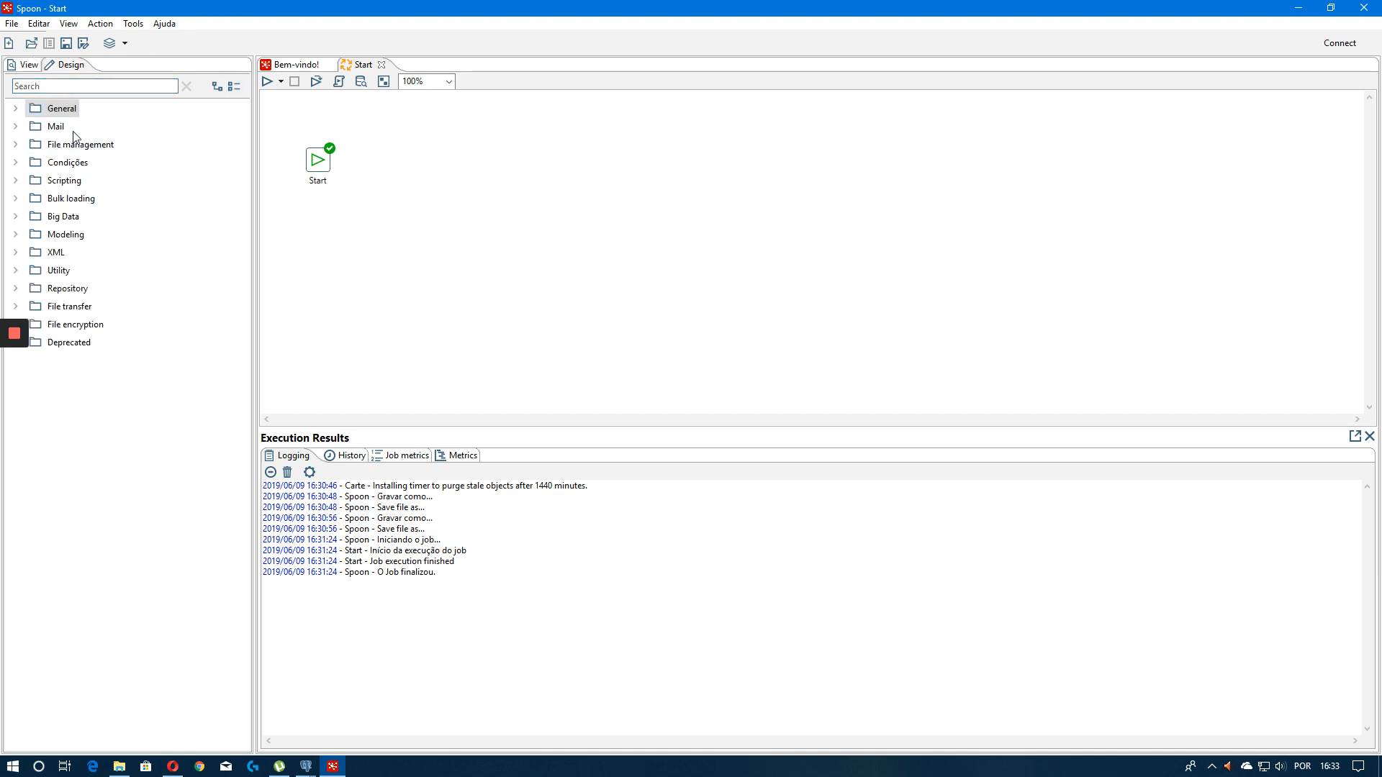
pyautogui.click(70, 89)
pyautogui.write('log')
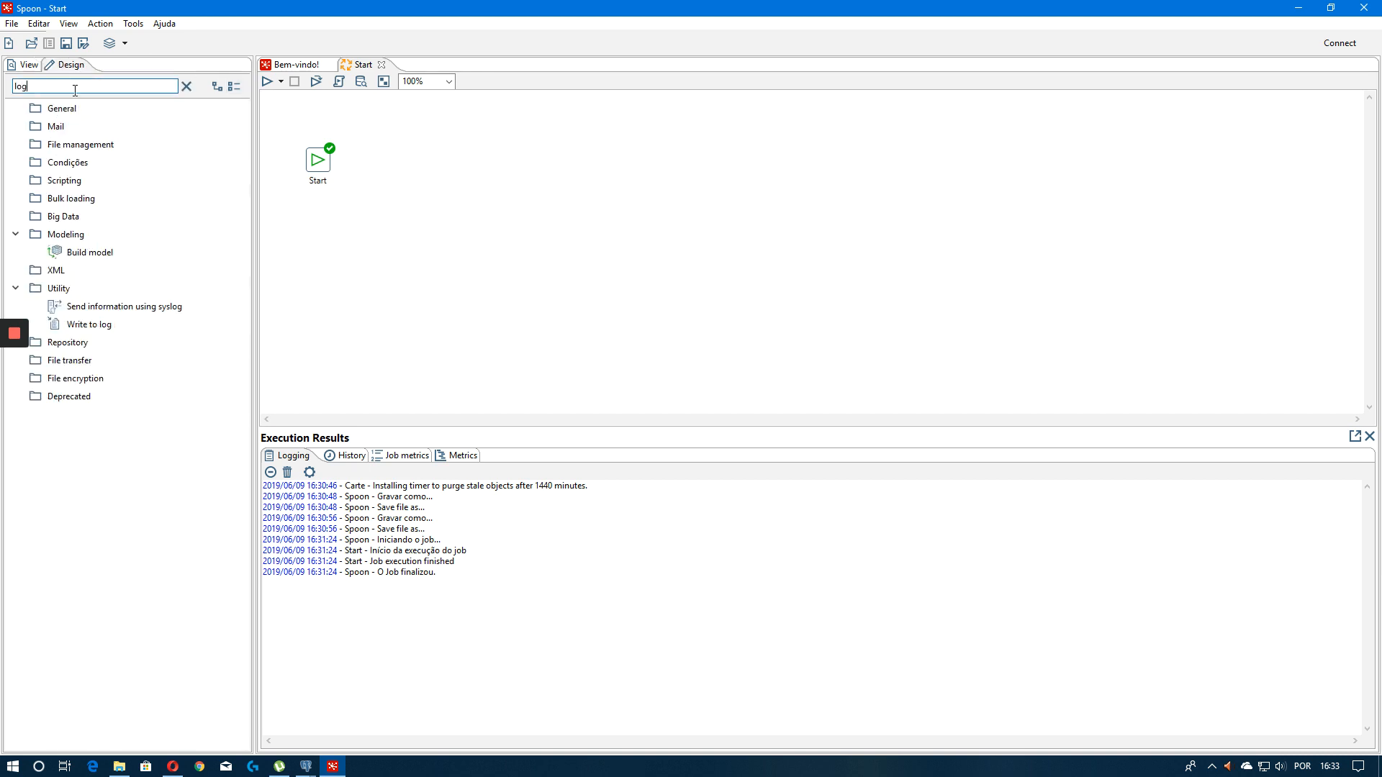
pyautogui.press('BackSpace')
pyautogui.press('BackSpace')
pyautogui.press('BackSpace')
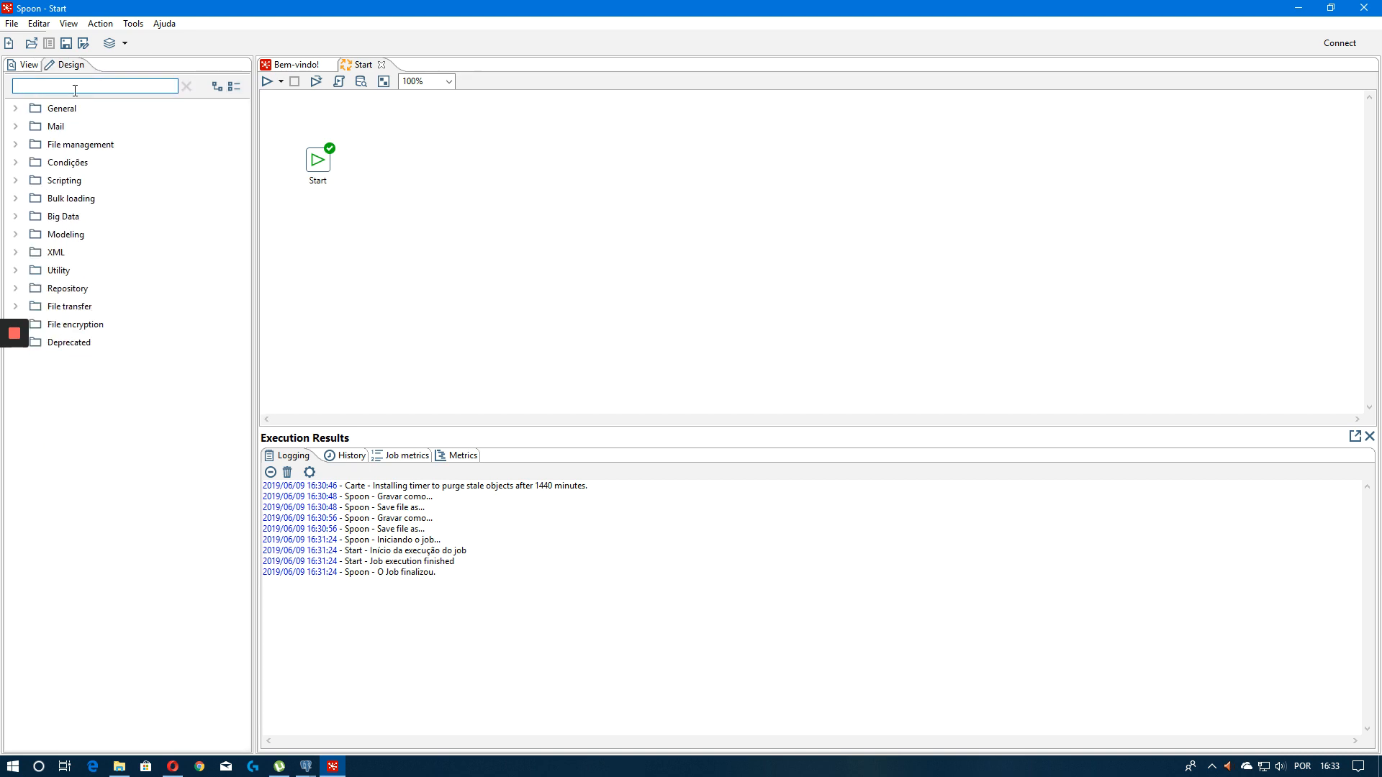
# Nudge the Start entry again and save the job
pyautogui.moveTo(327, 165); pyautogui.dragTo(318, 157)
pyautogui.click(346, 166)
pyautogui.click(400, 159)
pyautogui.hotkey('ctrl', 's')
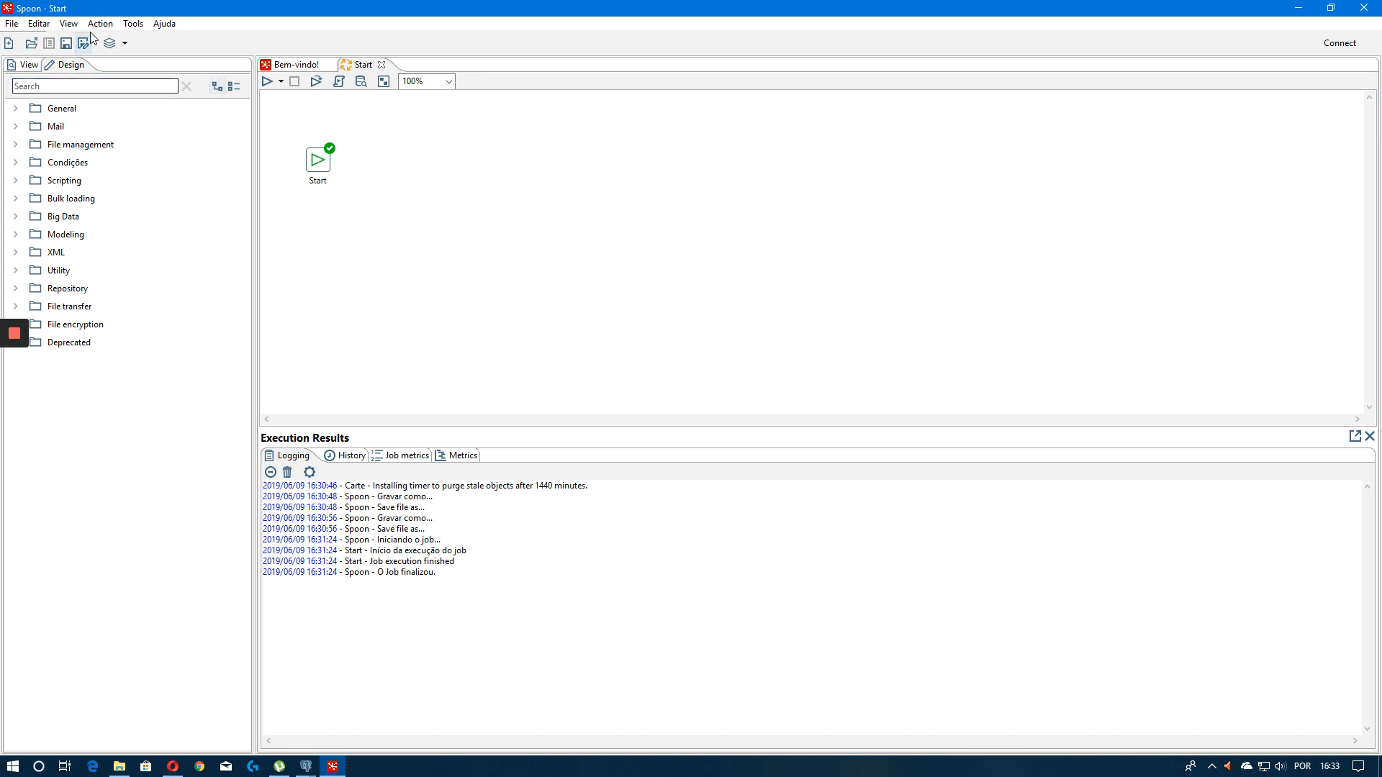
# Create a new transformation and open its save dialog
pyautogui.click(11, 23)
pyautogui.moveTo(26, 41)
pyautogui.click(300, 41)
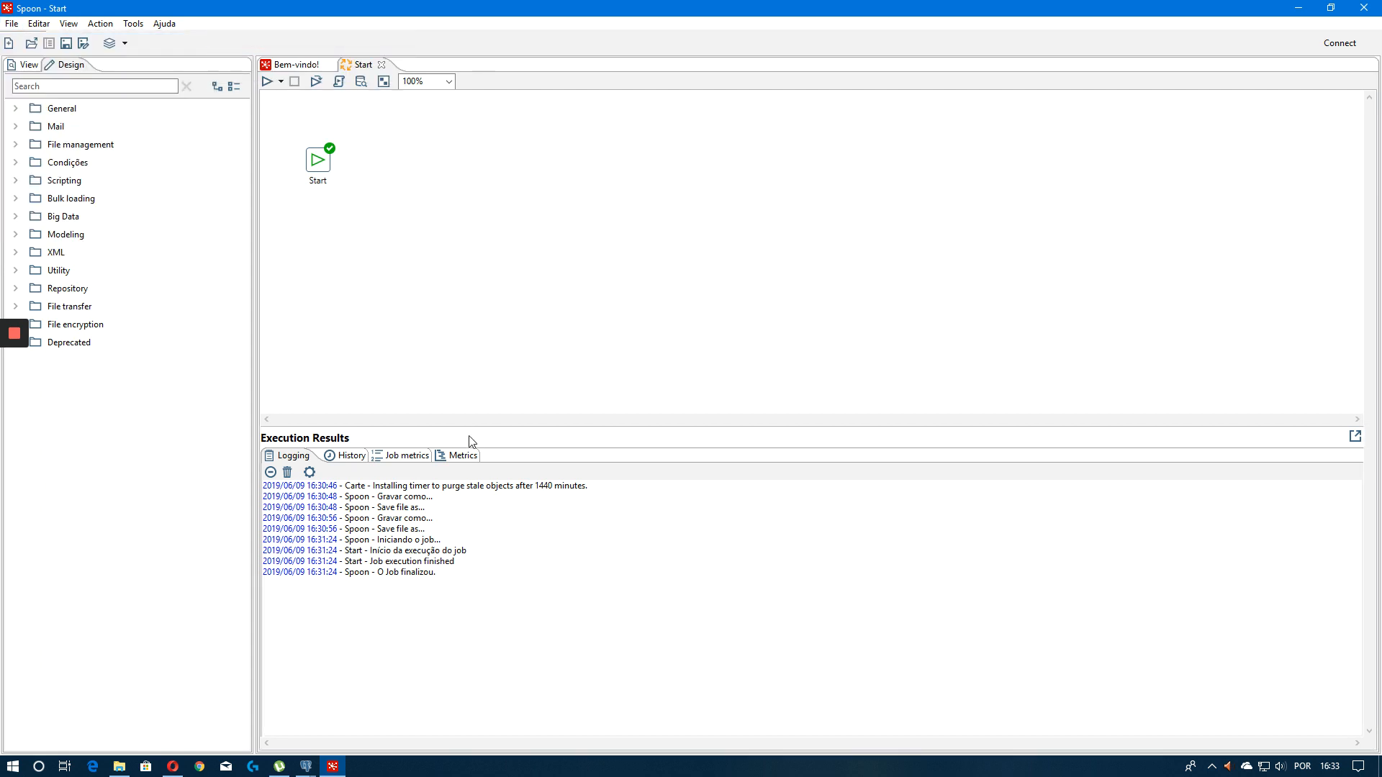
pyautogui.hotkey('ctrl', 's')
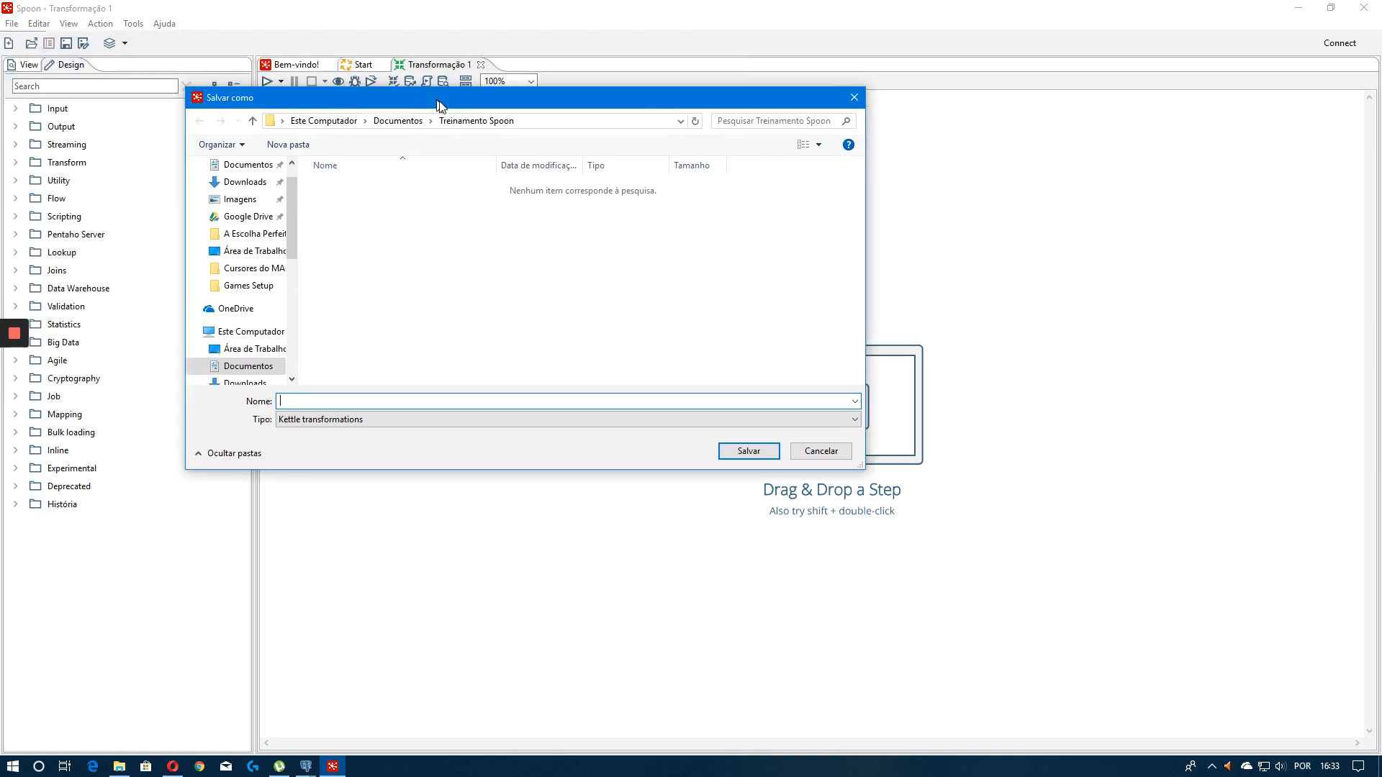
# Create a new folder named transforms inside the Treinamento Spoon folder
pyautogui.rightClick(389, 252)
pyautogui.moveTo(523, 431)
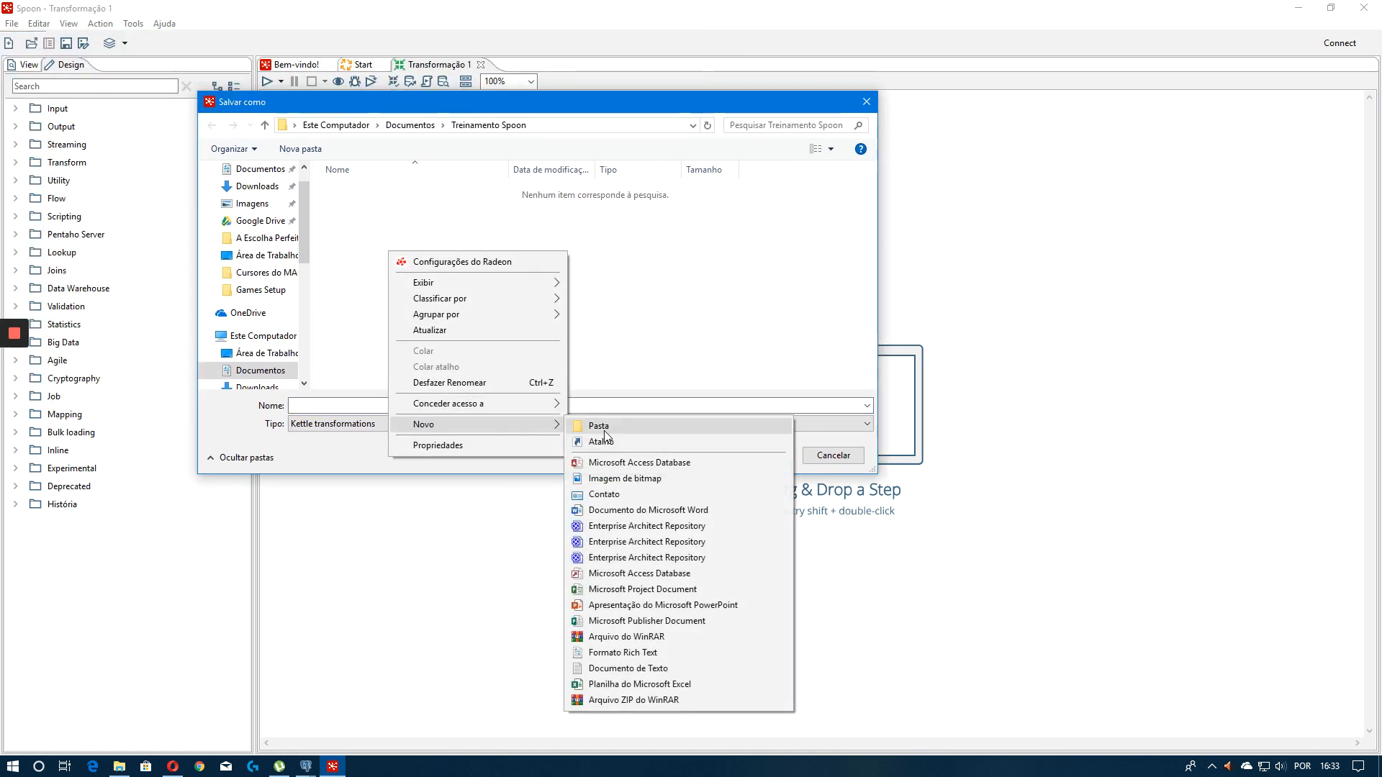
pyautogui.click(598, 426)
pyautogui.write('trana')
pyautogui.press('BackSpace')
pyautogui.press('BackSpace')
pyautogui.press('BackSpace')
pyautogui.press('BackSpace')
pyautogui.press('BackSpace')
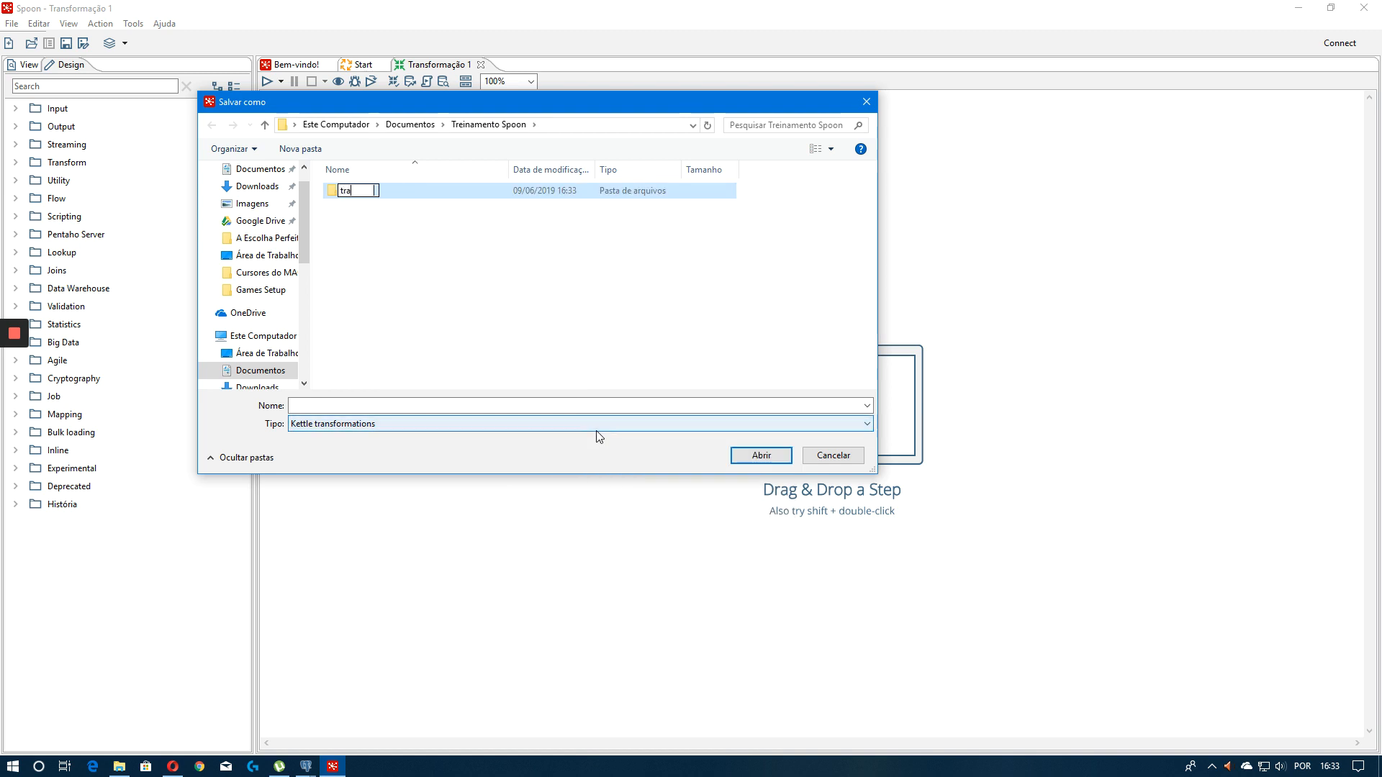
pyautogui.write('trnas')
pyautogui.press('BackSpace')
pyautogui.press('BackSpace')
pyautogui.press('BackSpace')
pyautogui.write('ansforms')
# Create another new folder named jobs in the same location
pyautogui.rightClick(397, 298)
pyautogui.moveTo(432, 466)
pyautogui.click(626, 469)
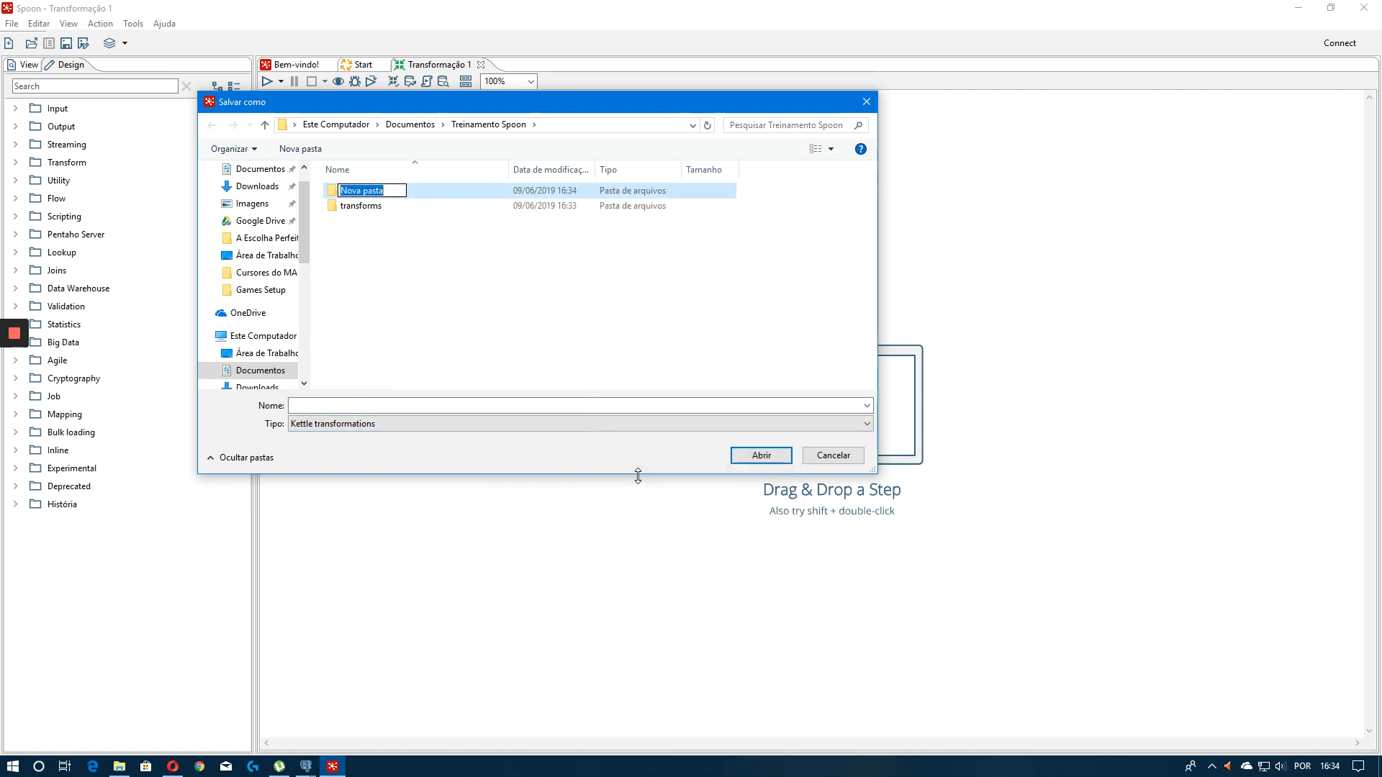
pyautogui.write('jobs')
pyautogui.press('Return')
# Open the transforms folder as the save location
pyautogui.click(497, 342)
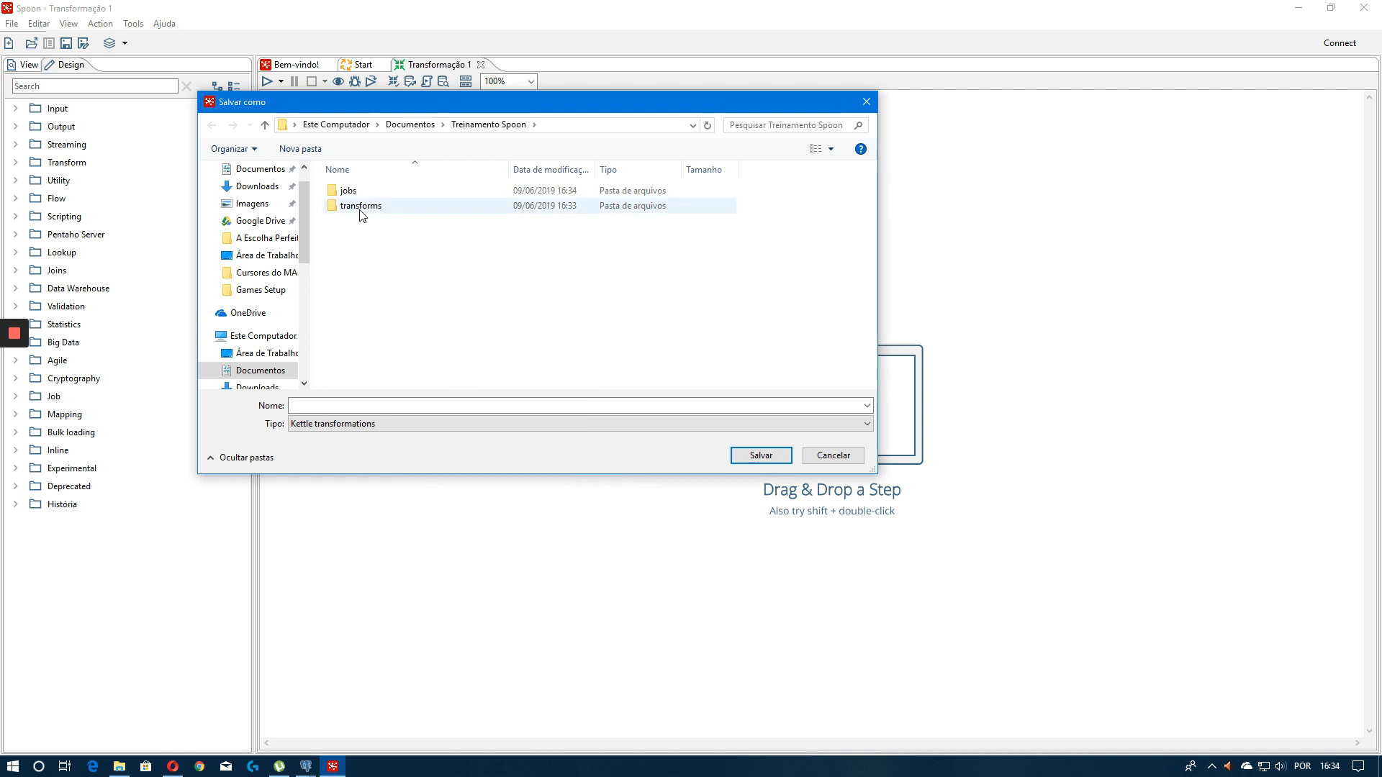
pyautogui.click(349, 191)
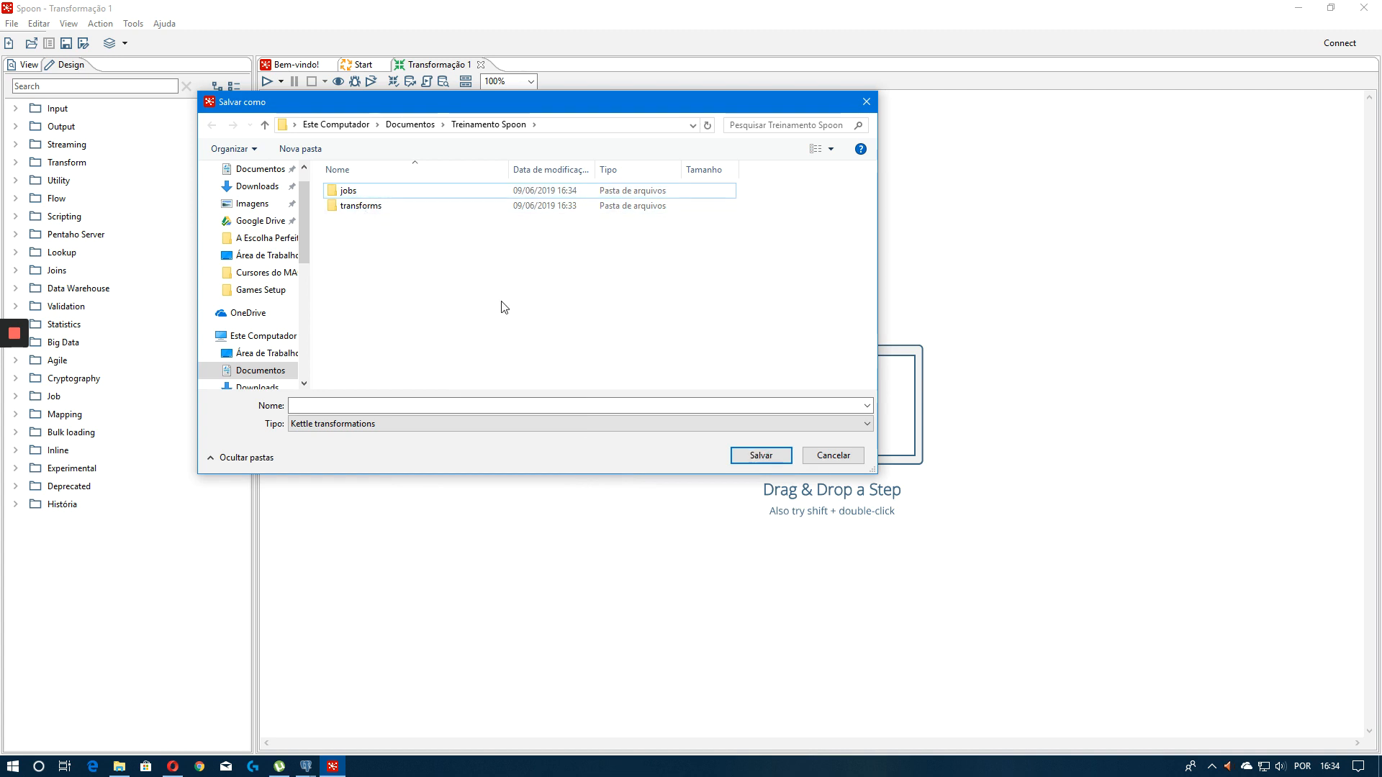
pyautogui.doubleClick(356, 206)
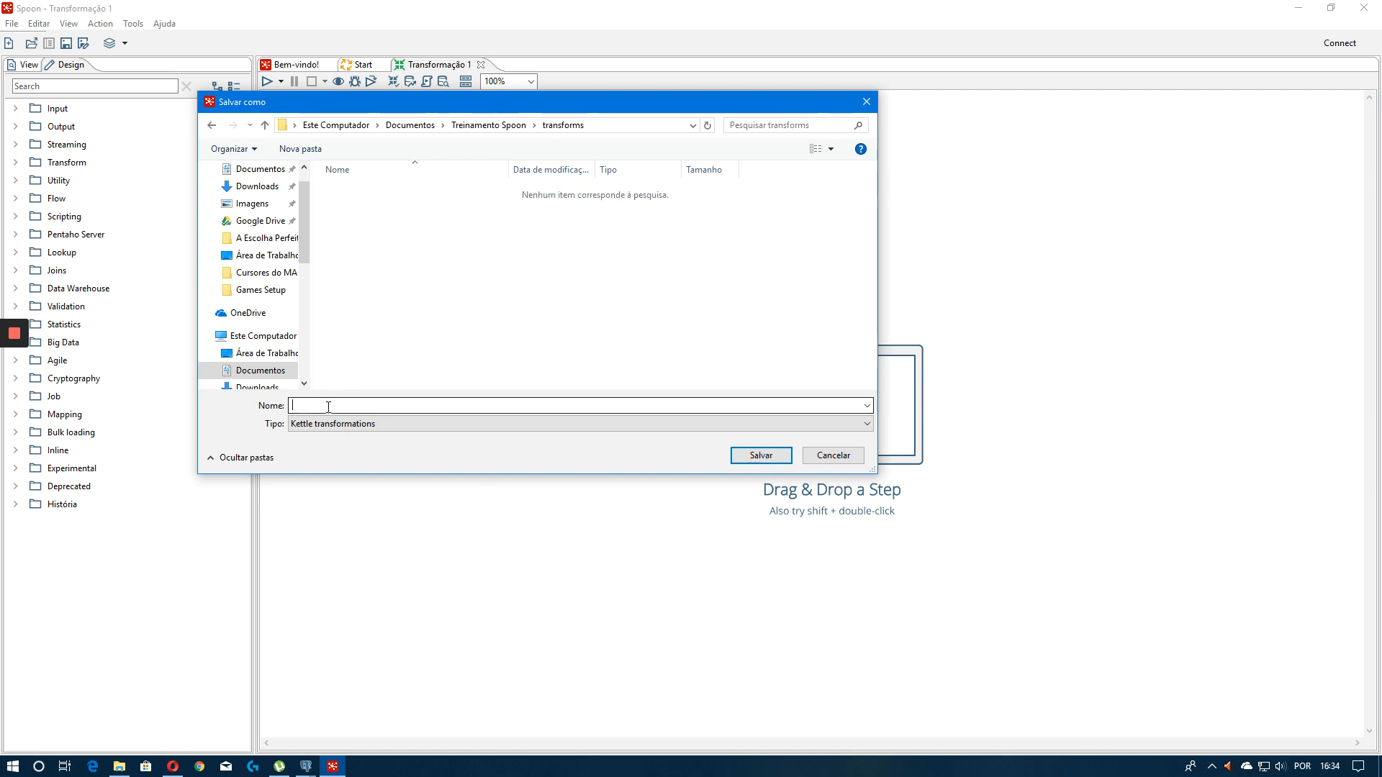
# Save the new transformation as MonstraResultadosBanco in the transforms folder
pyautogui.click(329, 406)
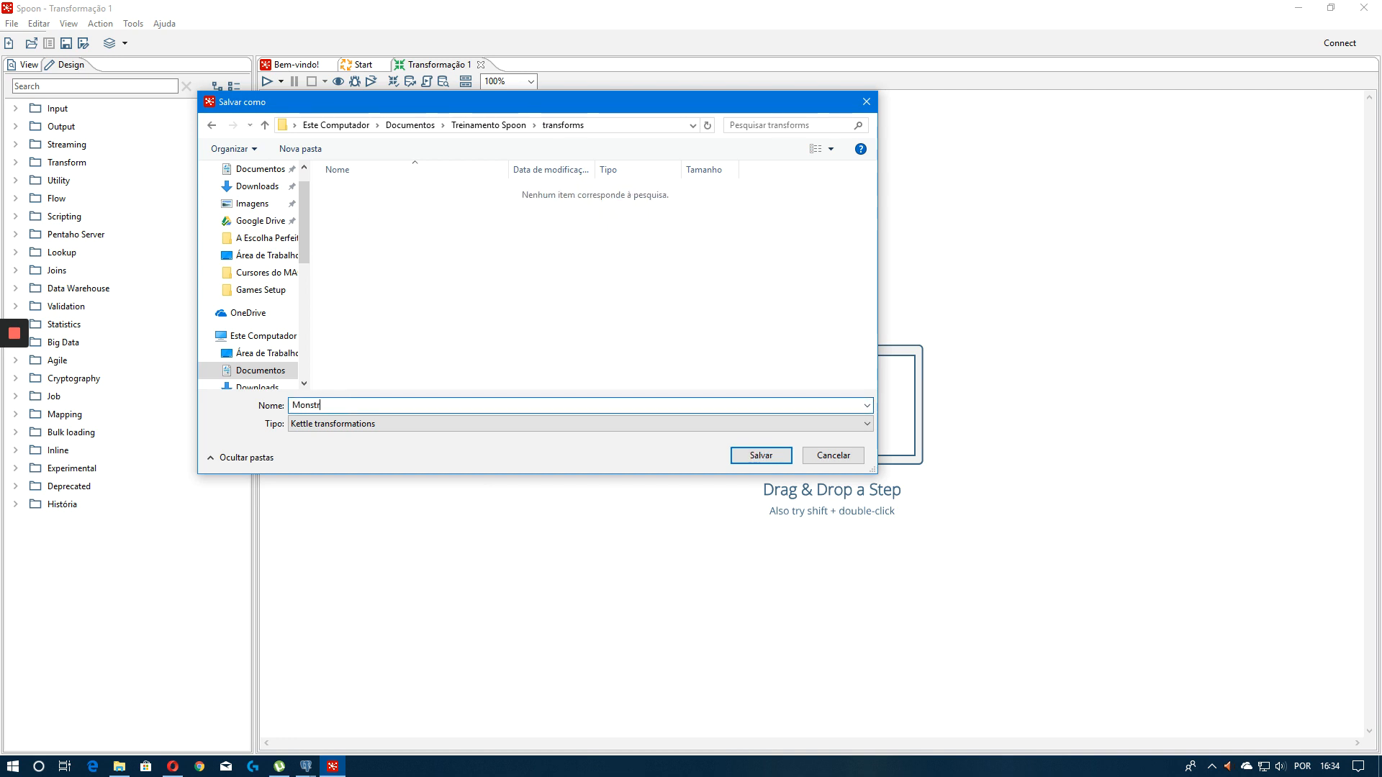
pyautogui.write('MonstraResultadosBanco')
pyautogui.press('Return')
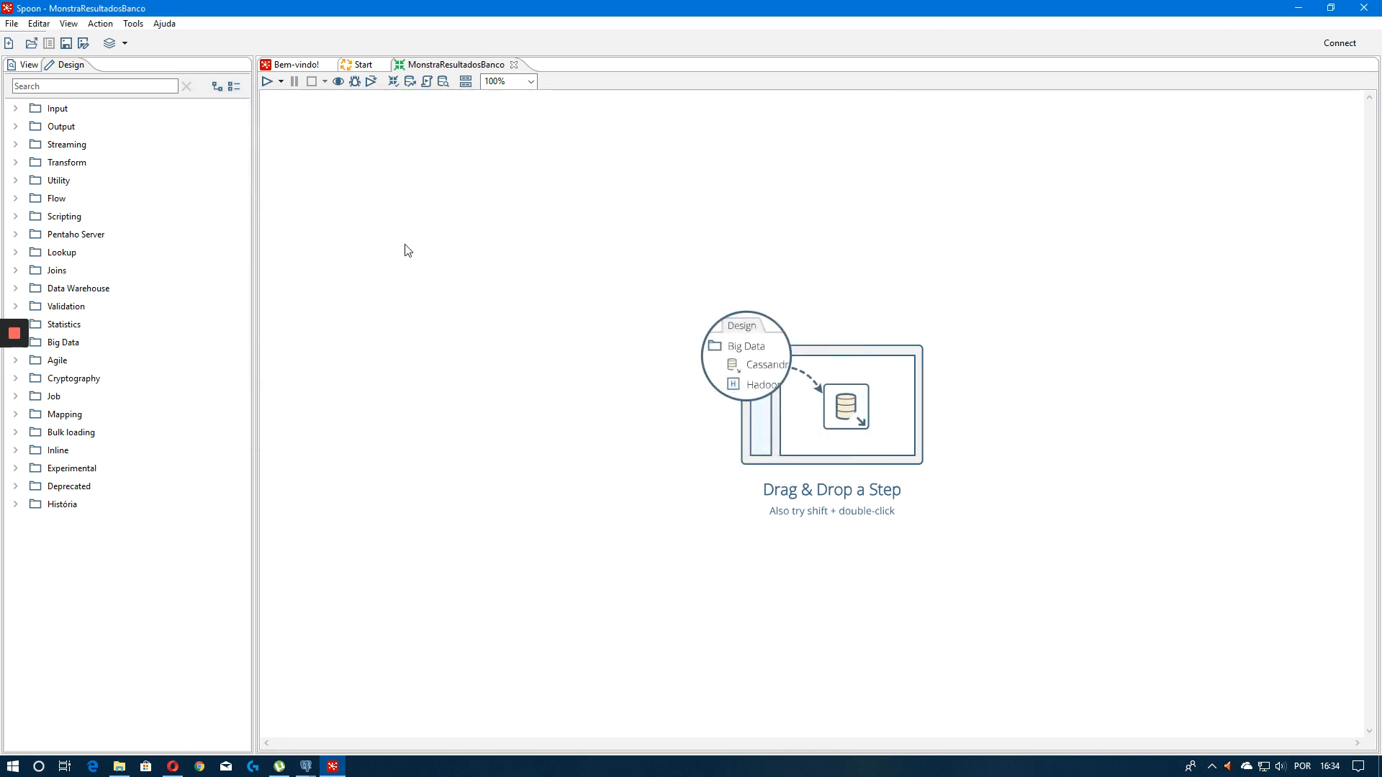
# Browse the steps available in the Input category of the design palette
pyautogui.click(50, 87)
pyautogui.click(363, 180)
pyautogui.click(13, 108)
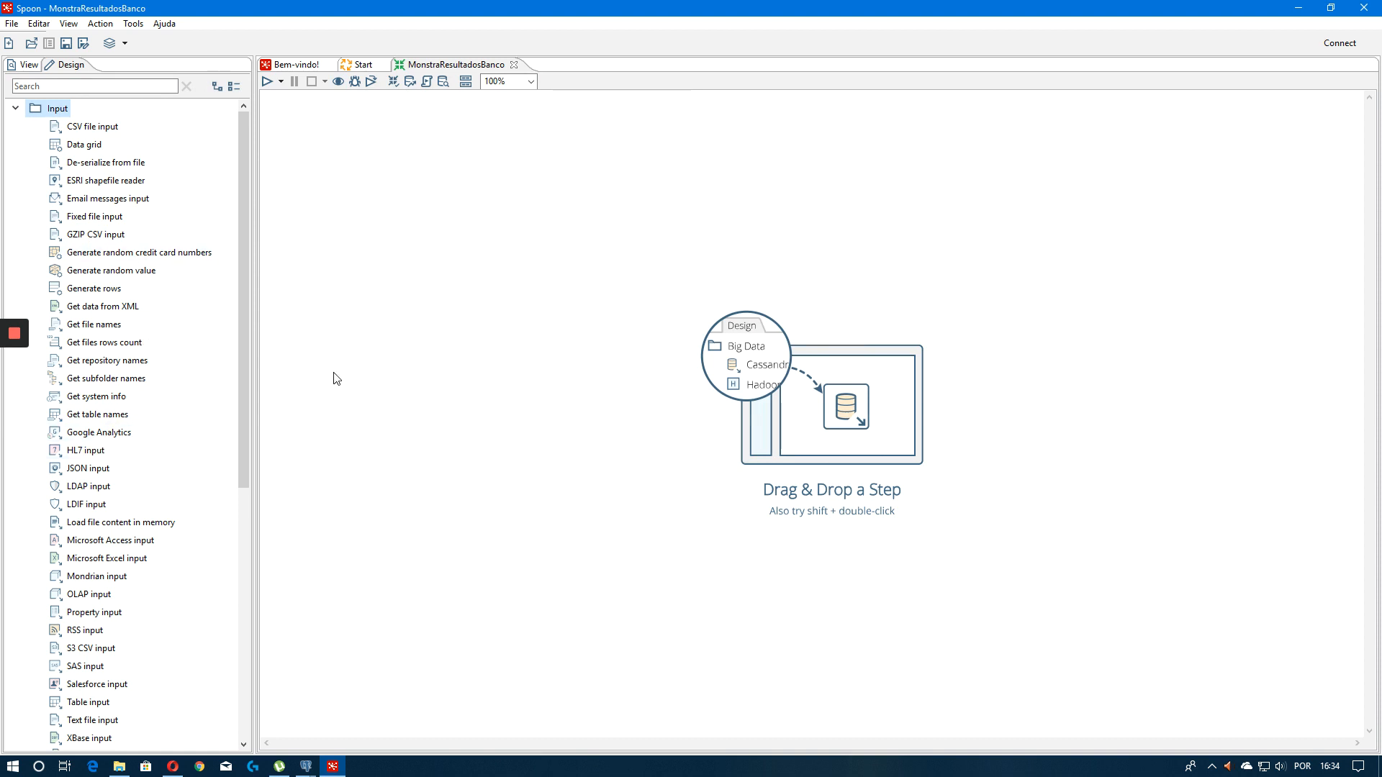
pyautogui.scroll(-4, 106, 491)
pyautogui.scroll(5, 160, 450)
pyautogui.scroll(-5, 108, 346)
pyautogui.scroll(3, 62, 484)
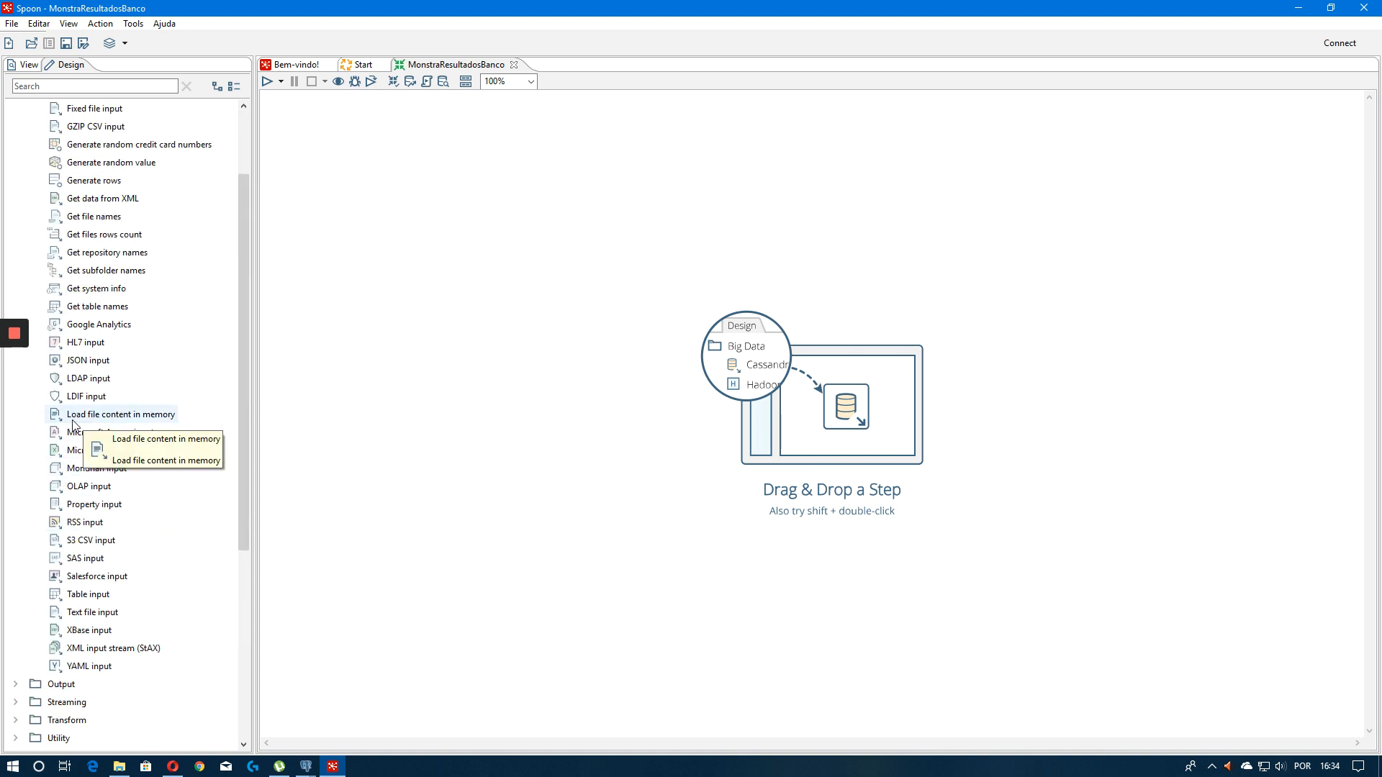
pyautogui.scroll(2, 118, 324)
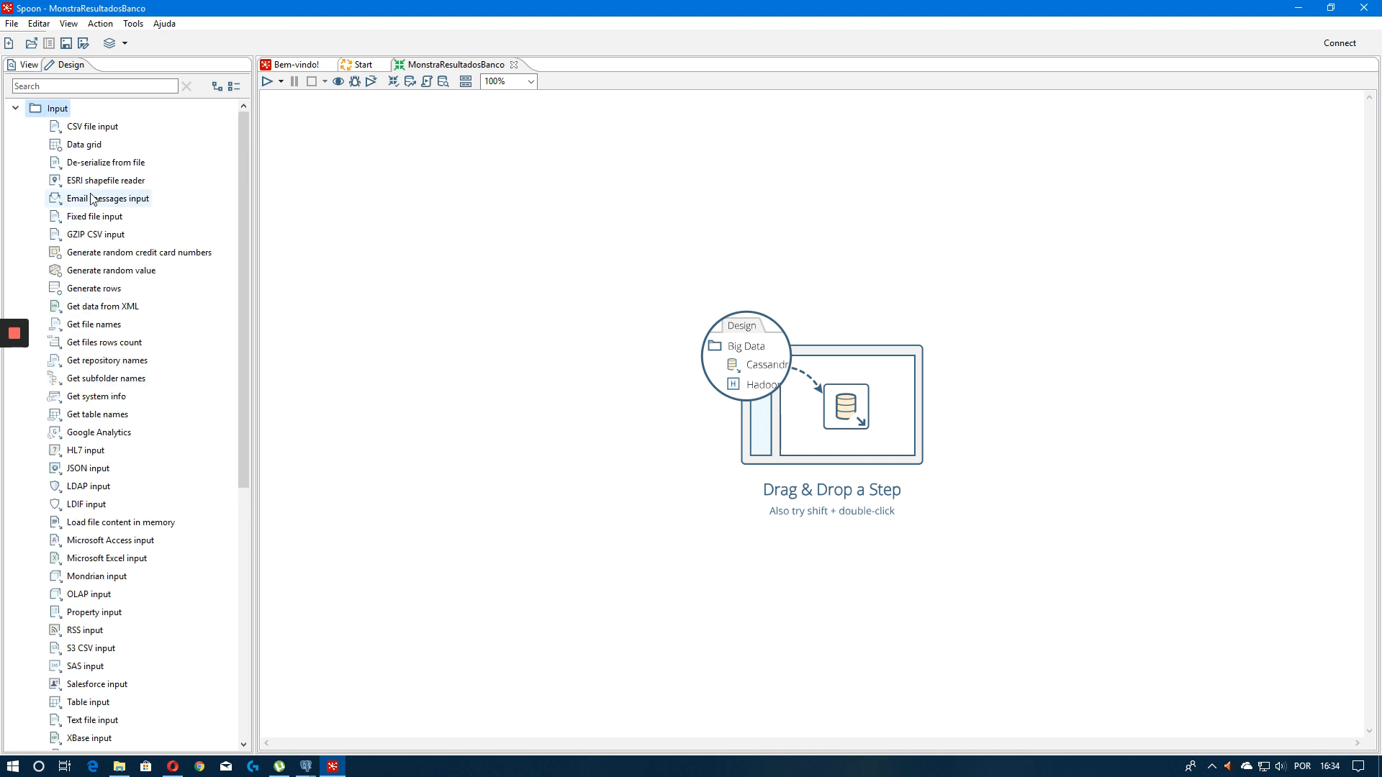
# Search the steps for table input and add a Table input step to the canvas
pyautogui.click(117, 87)
pyautogui.write('table')
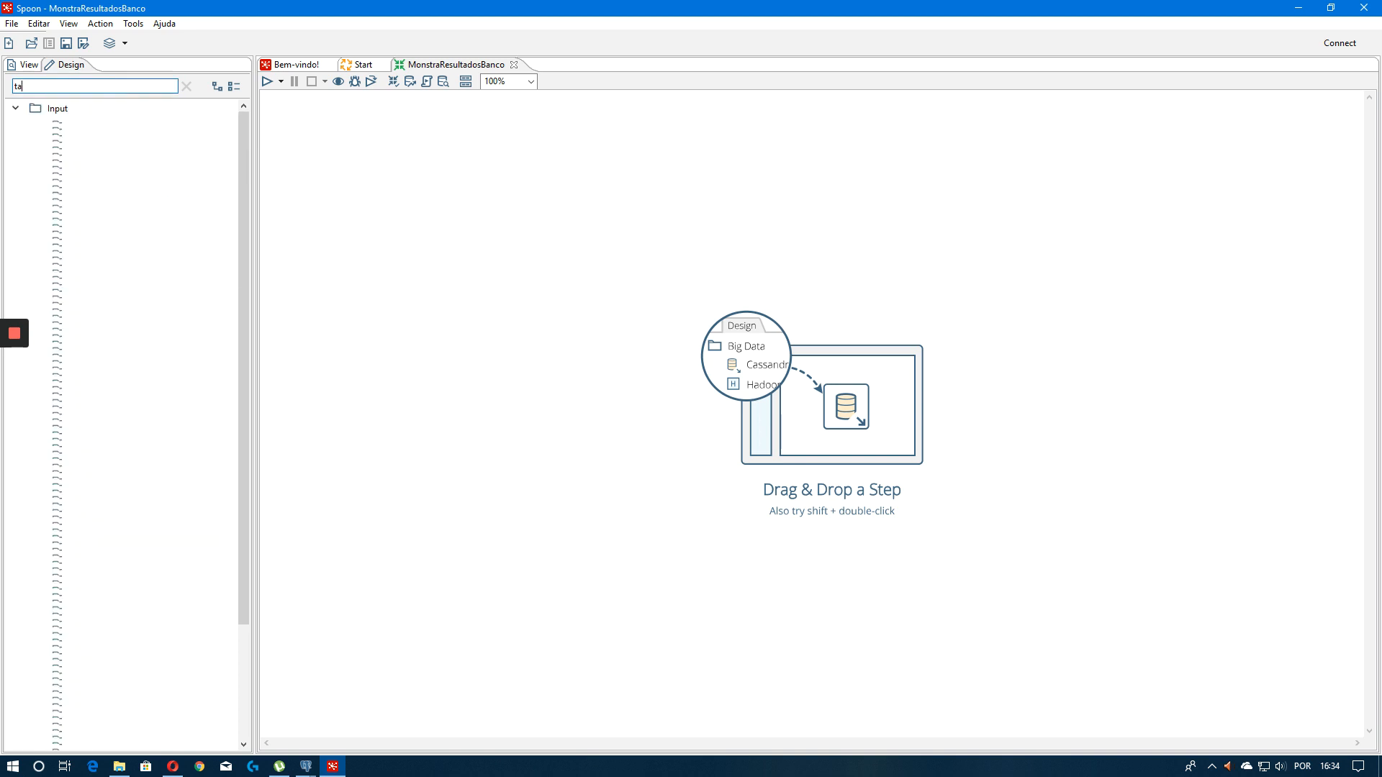
pyautogui.press('BackSpace')
pyautogui.press('BackSpace')
pyautogui.press('BackSpace')
pyautogui.press('BackSpace')
pyautogui.write('able in')
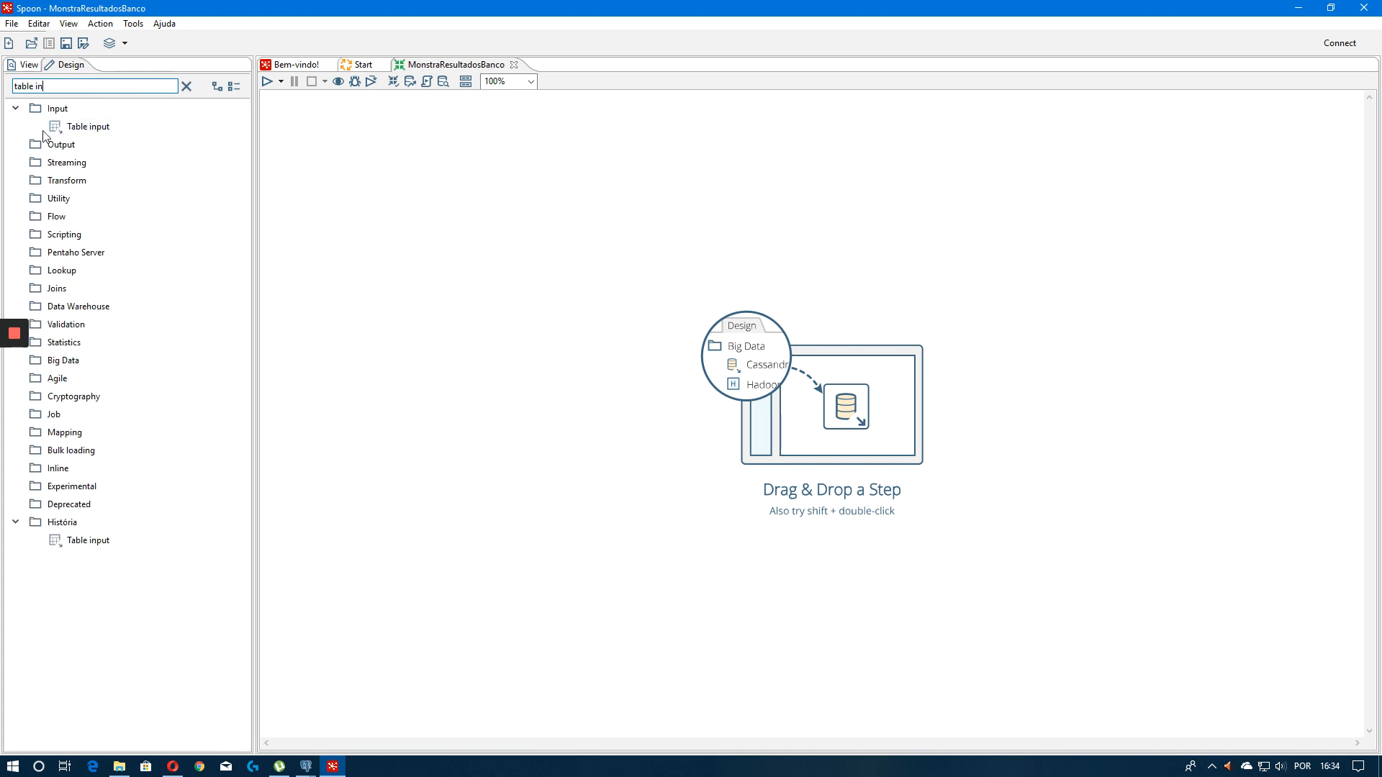
pyautogui.moveTo(51, 129); pyautogui.dragTo(341, 160)
# Open the Table input step and name it Tabela de Pessoas using the treinamento connection
pyautogui.doubleClick(333, 164)
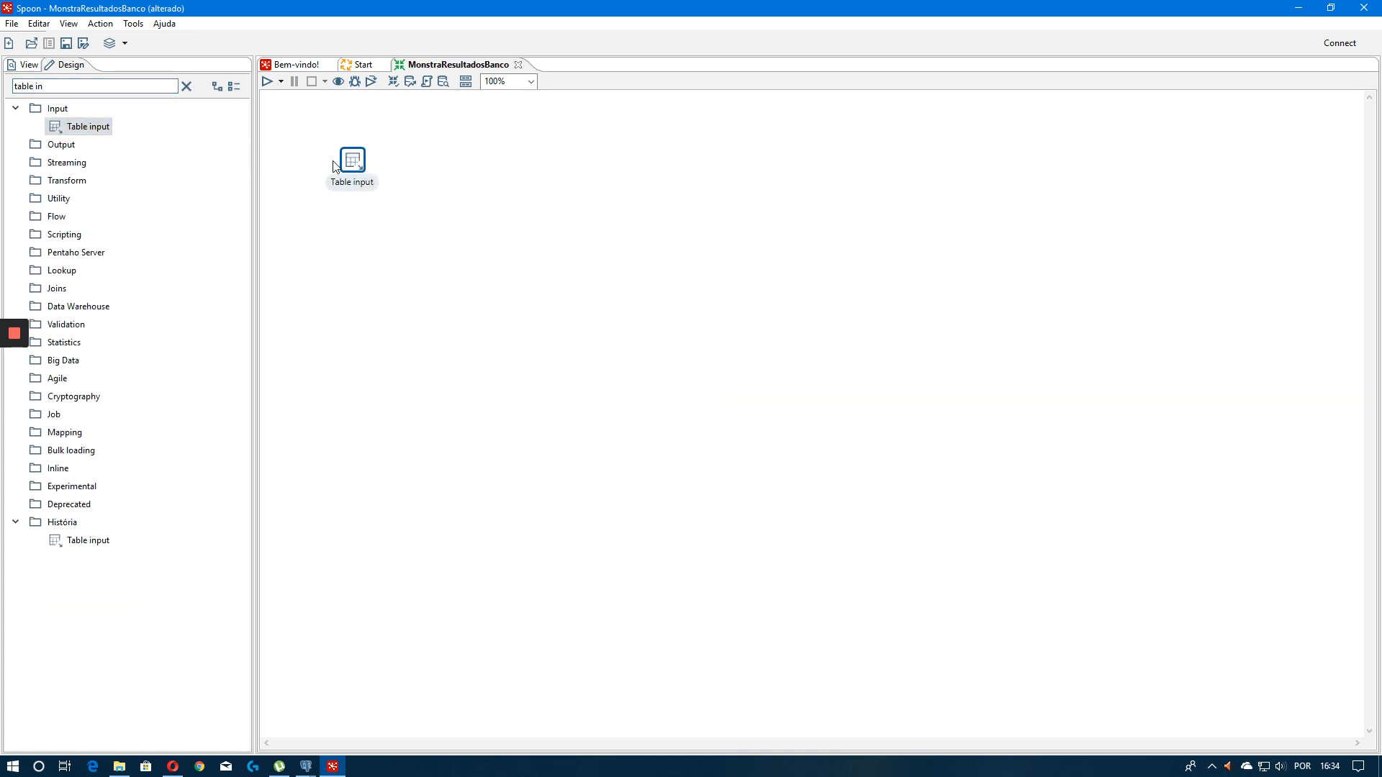
pyautogui.doubleClick(350, 160)
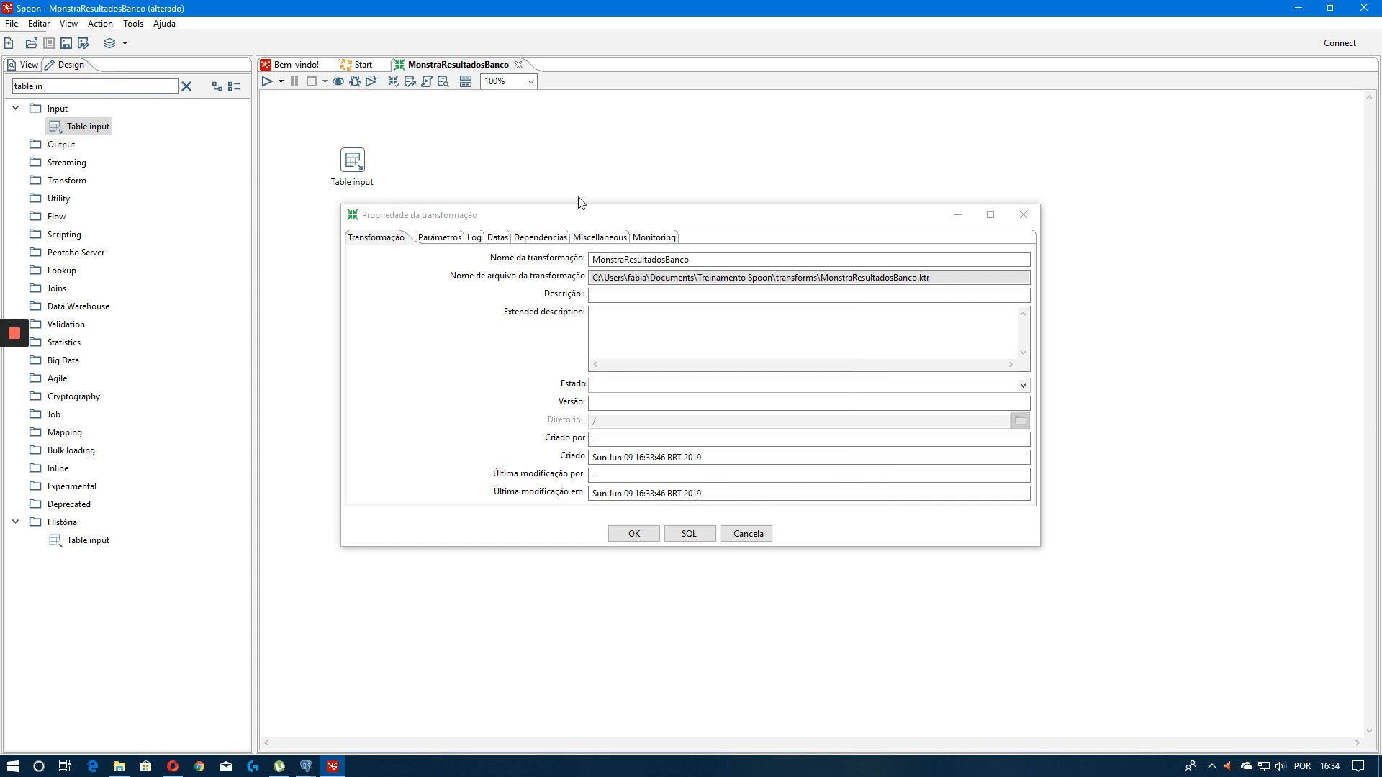
pyautogui.click(1023, 214)
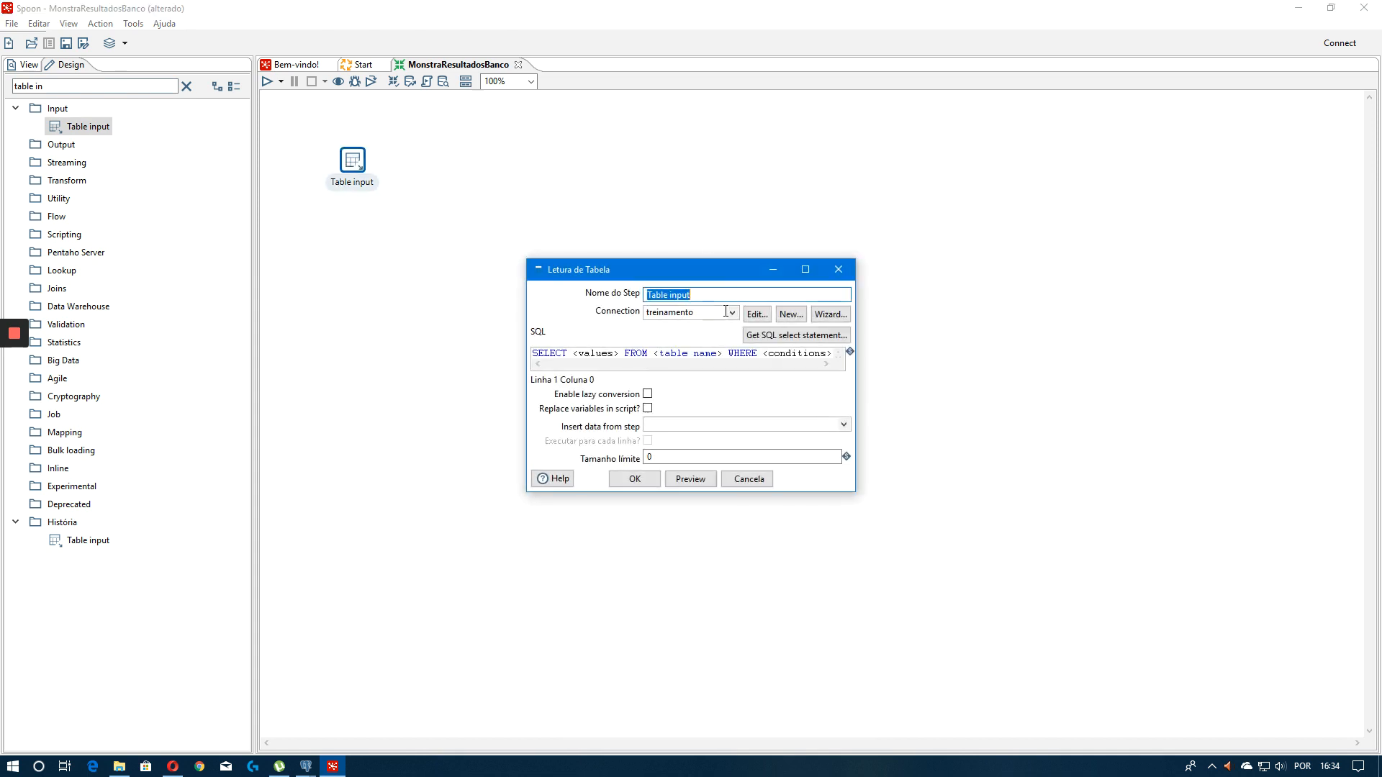
pyautogui.write('T')
pyautogui.press('Tab')
pyautogui.click(807, 271)
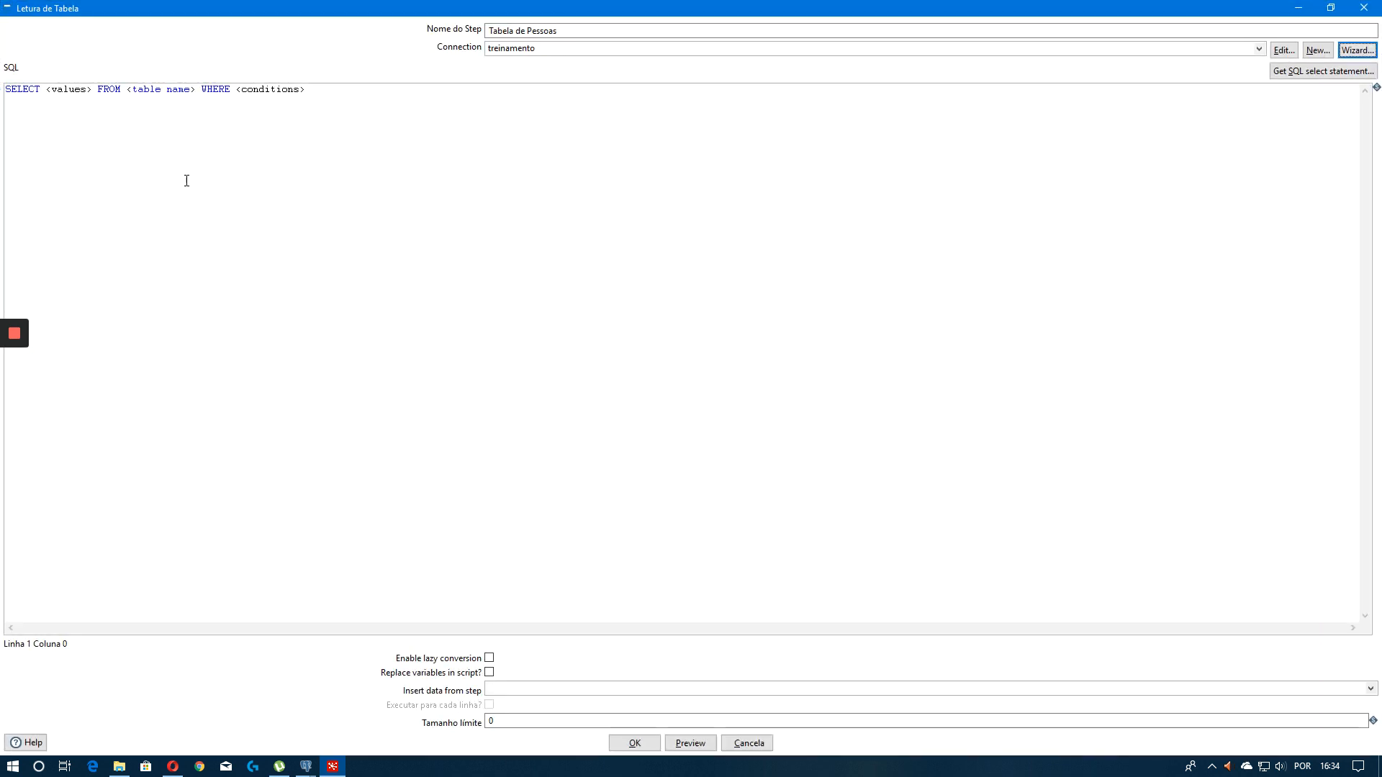
# Replace the step's SQL with a query selecting codigo and nome from pessoas
pyautogui.click(156, 133)
pyautogui.hotkey('ctrl', 'a')
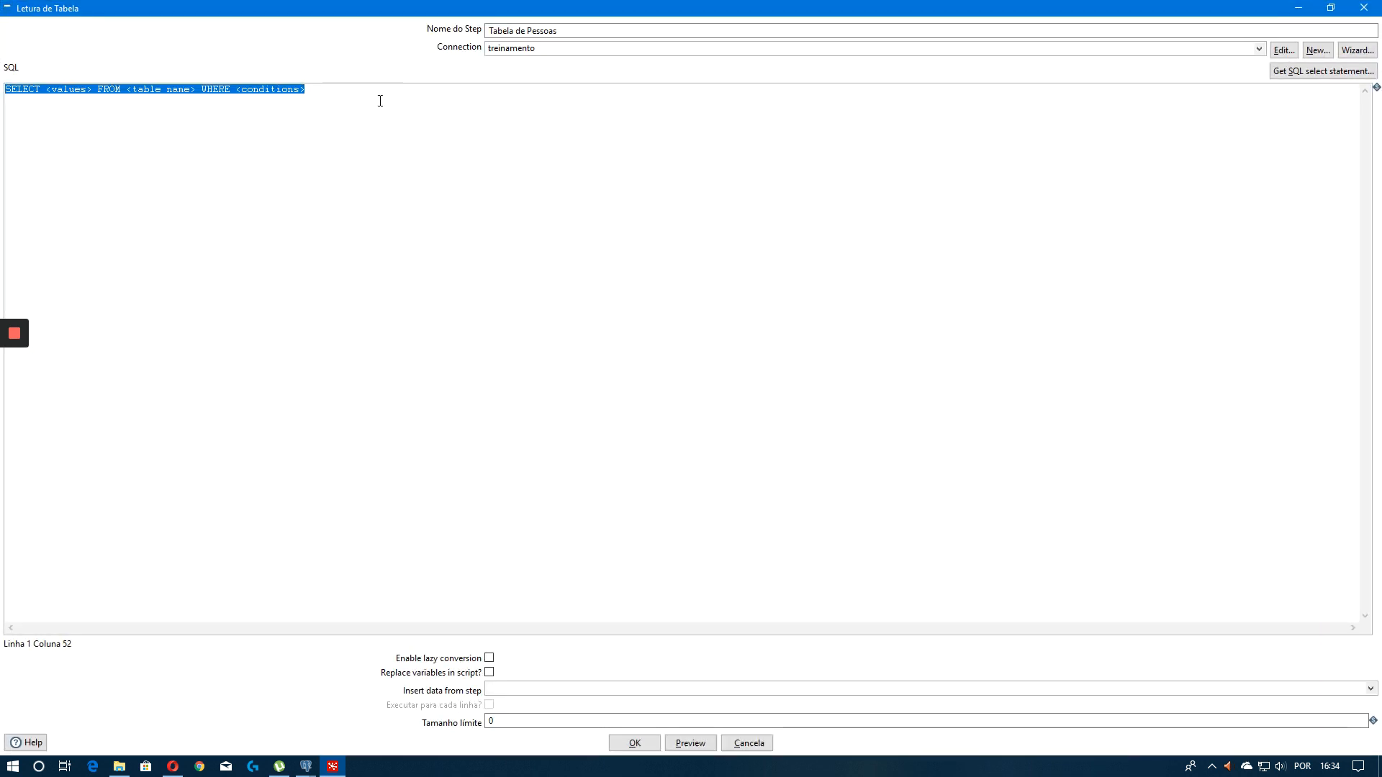
pyautogui.write('select codigo,')
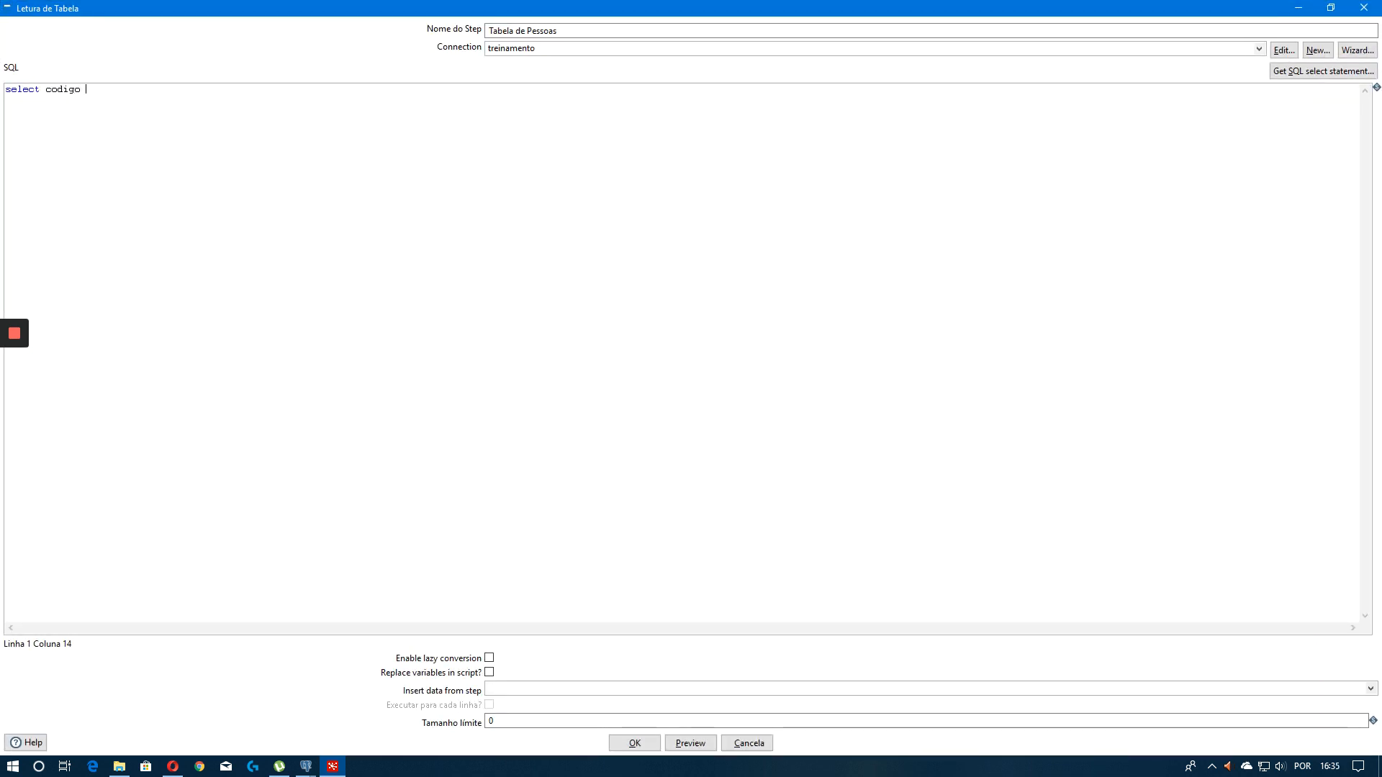
pyautogui.press('BackSpace')
pyautogui.write(',')
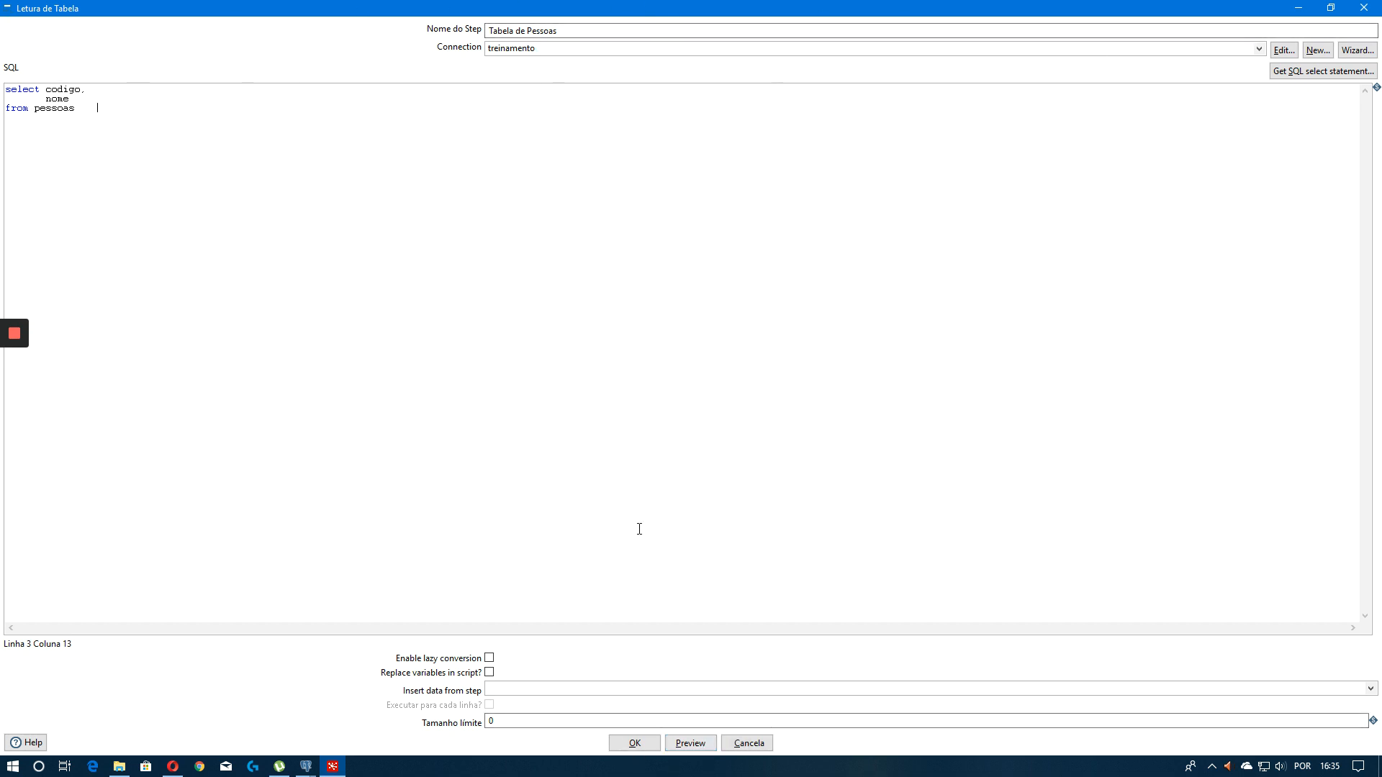
# Preview the rows returned by the Tabela de Pessoas query
pyautogui.click(686, 742)
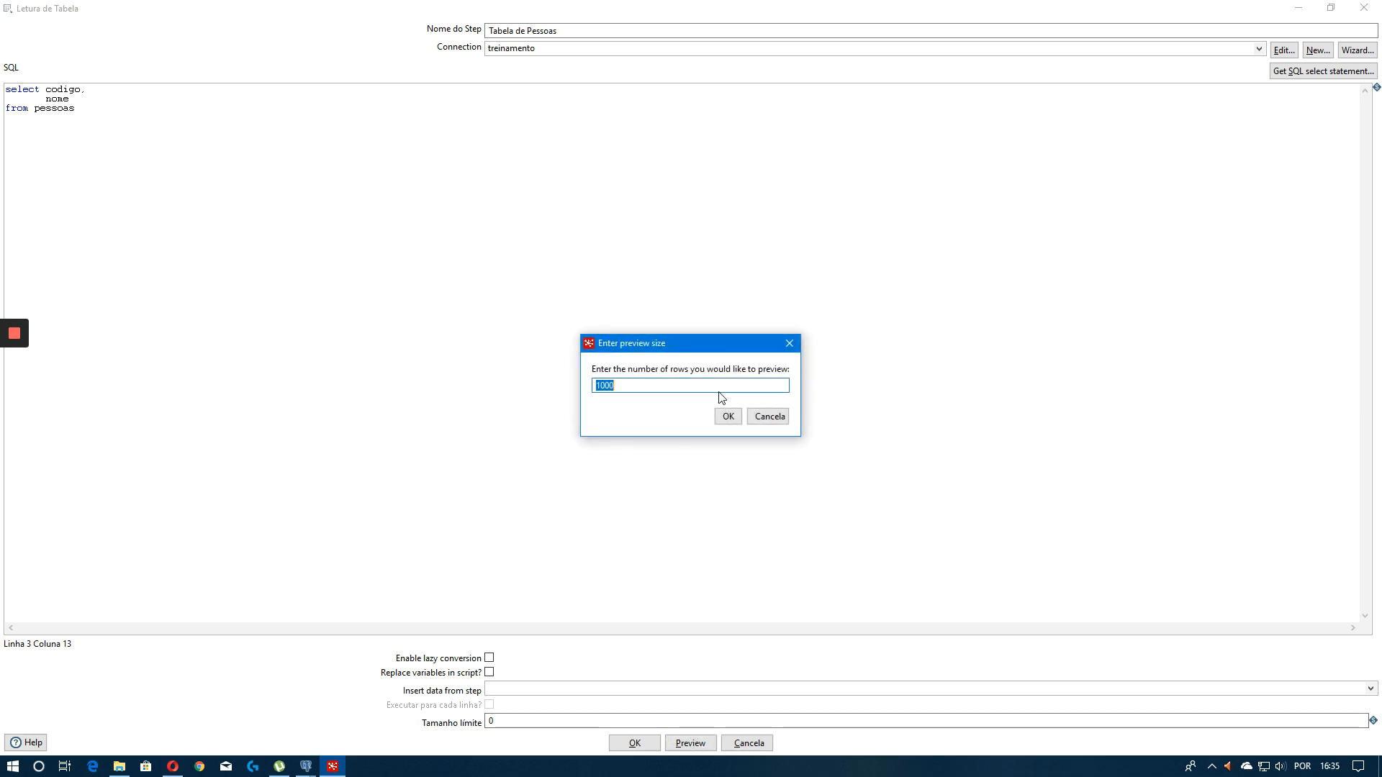
pyautogui.click(726, 415)
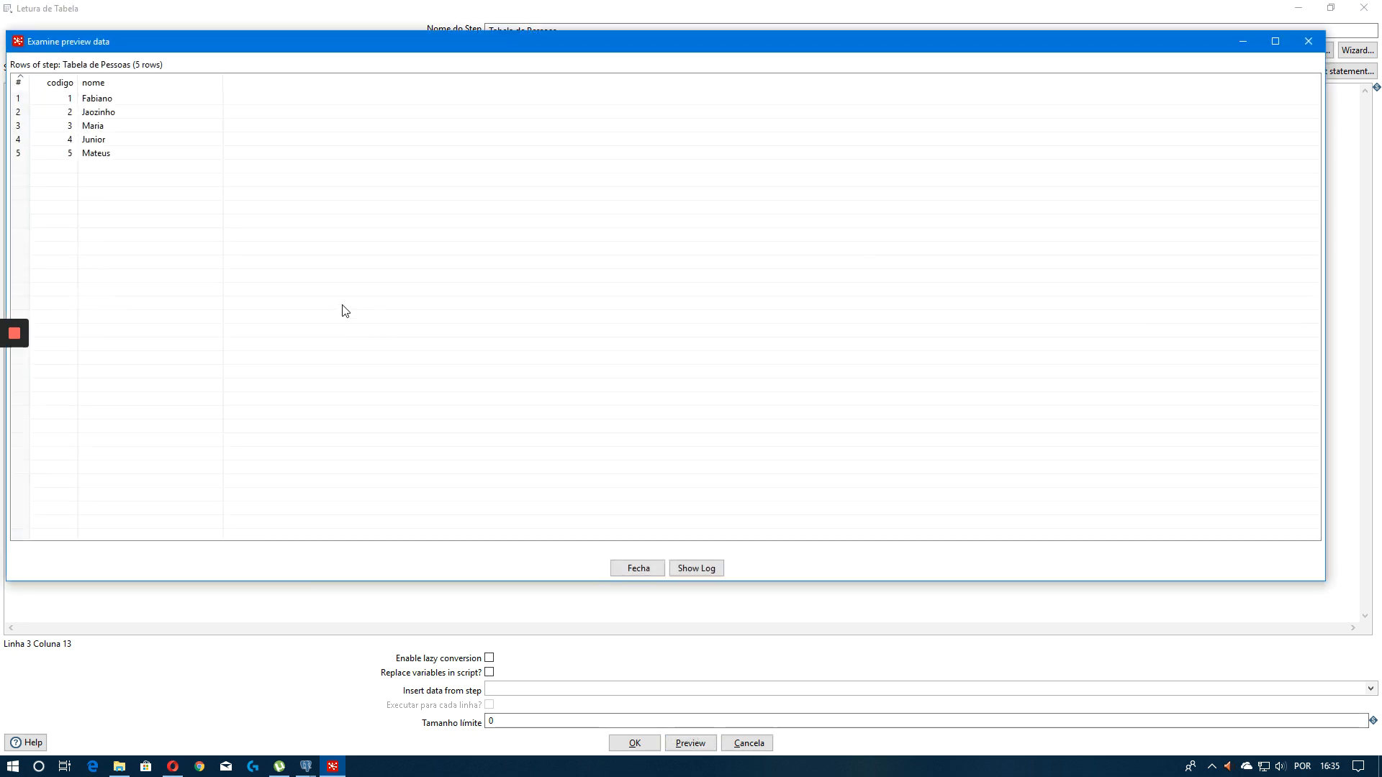
pyautogui.click(638, 569)
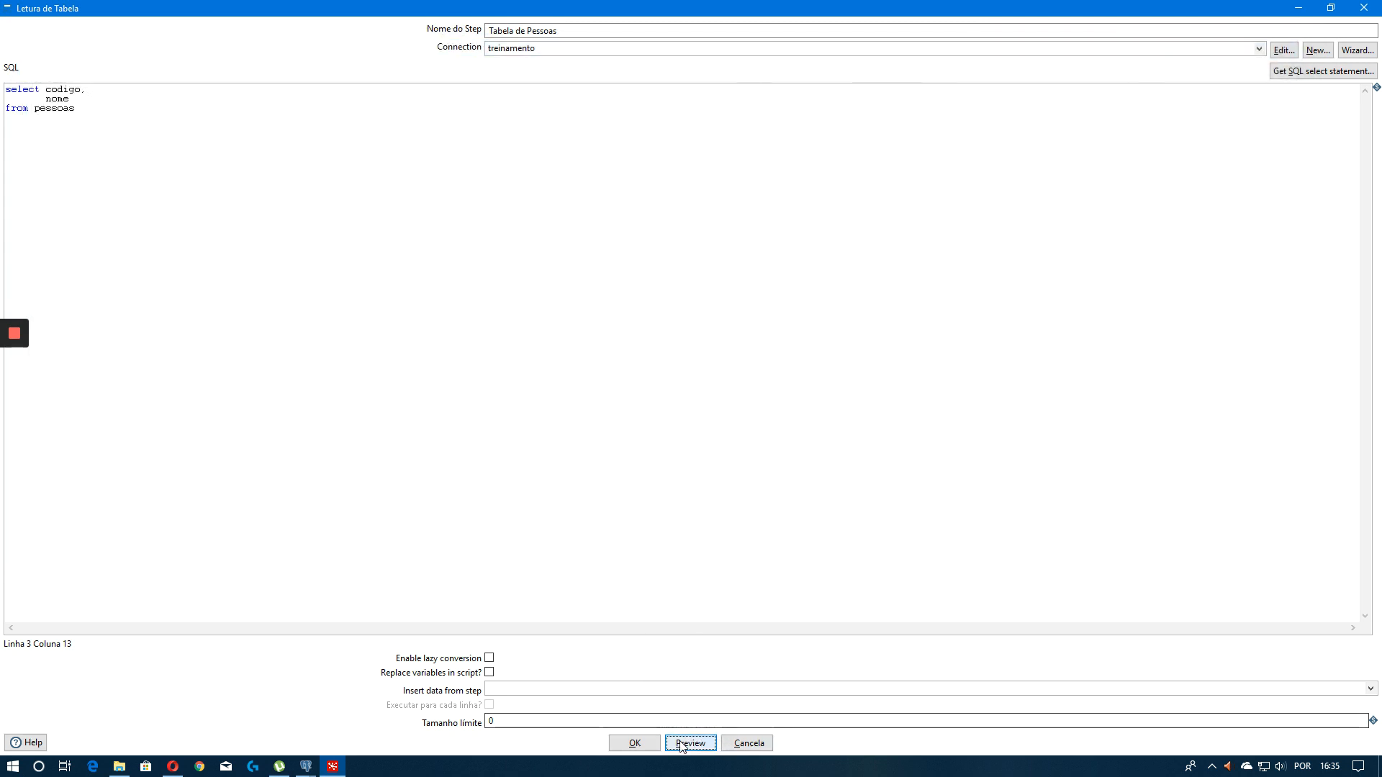
pyautogui.click(681, 743)
pyautogui.click(726, 416)
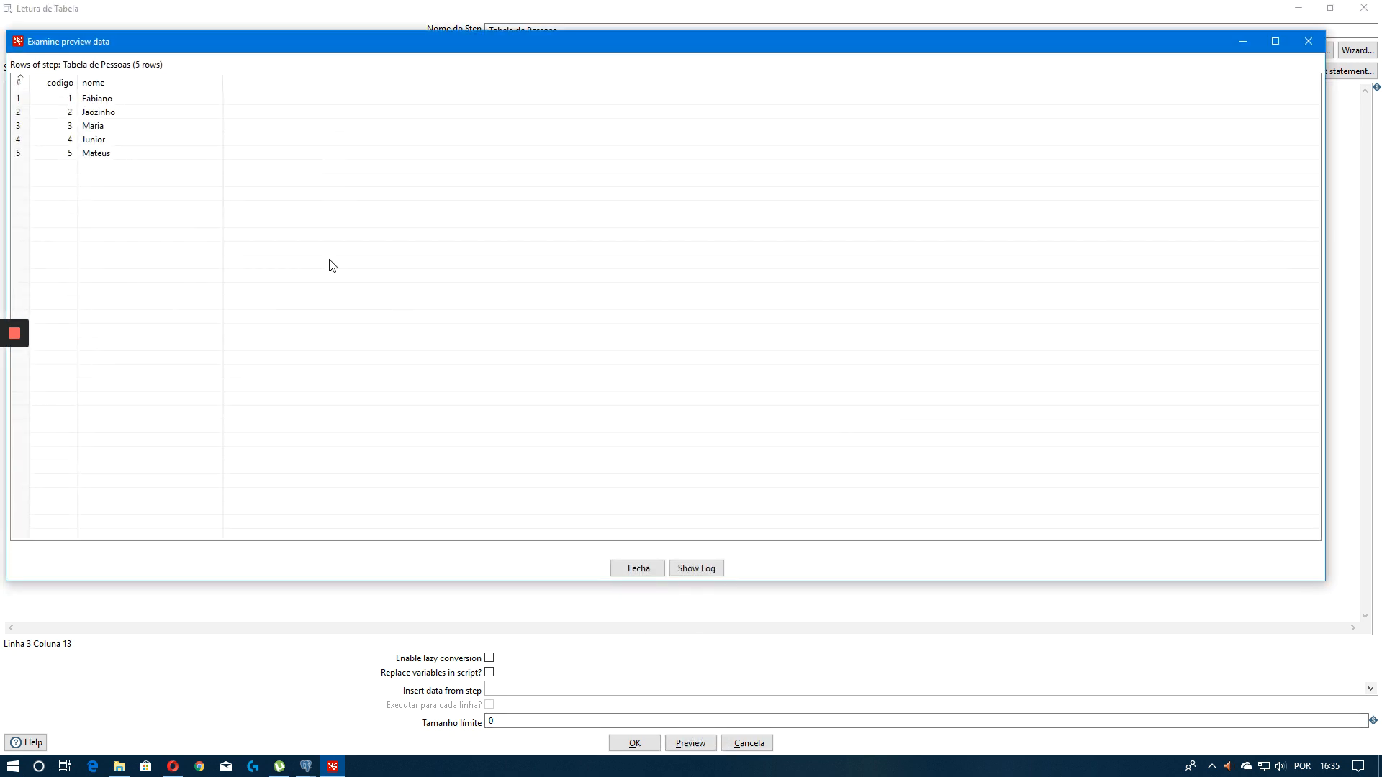
pyautogui.click(633, 568)
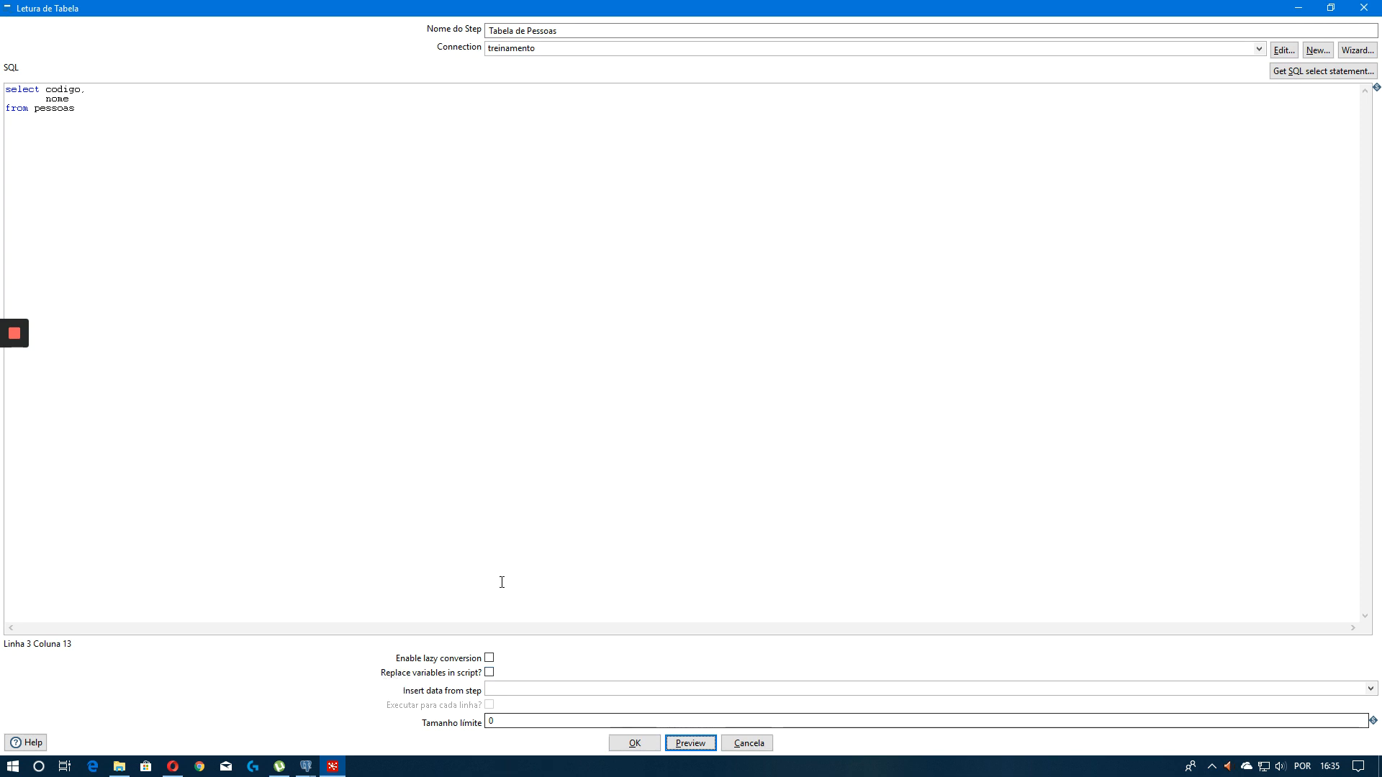
# Try adding a where codigo = ${} condition line to the query, then delete that line
pyautogui.click(223, 208)
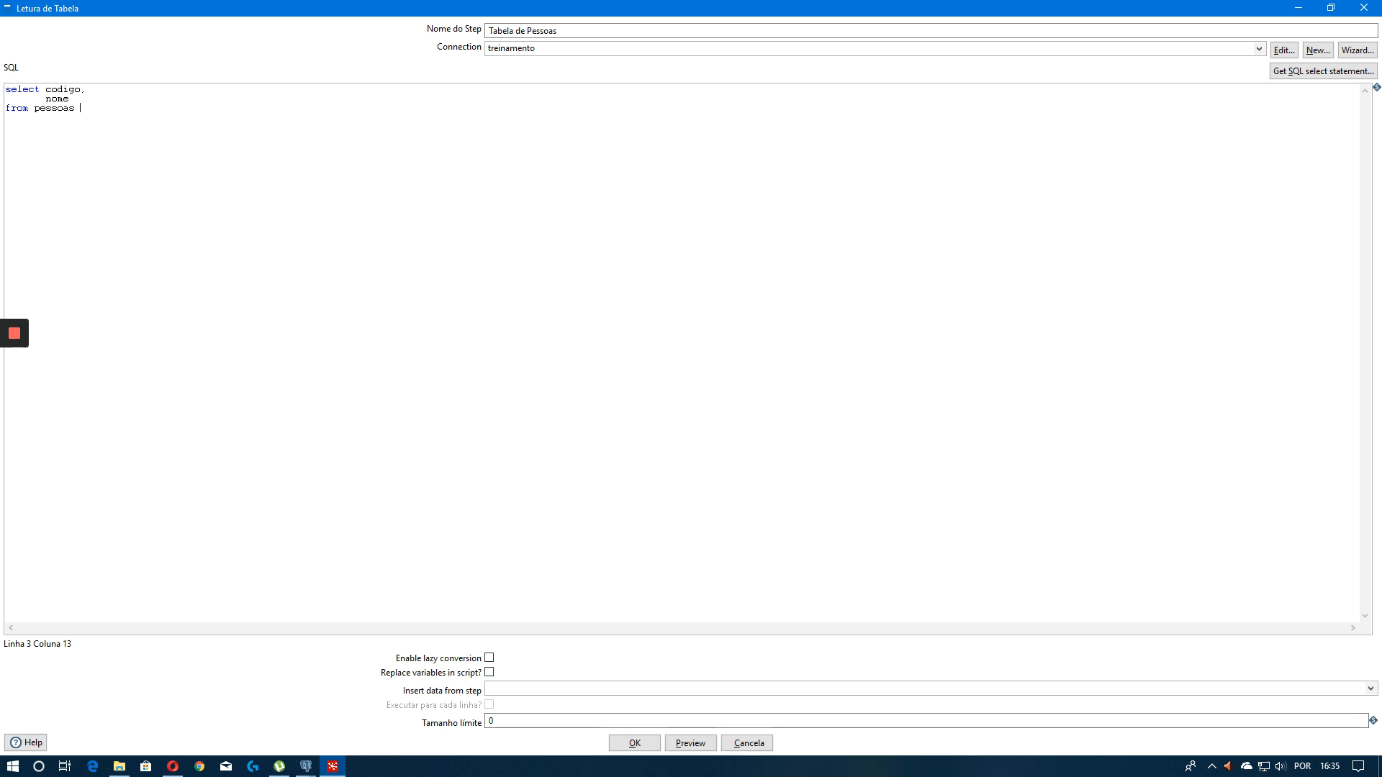
pyautogui.press('Return')
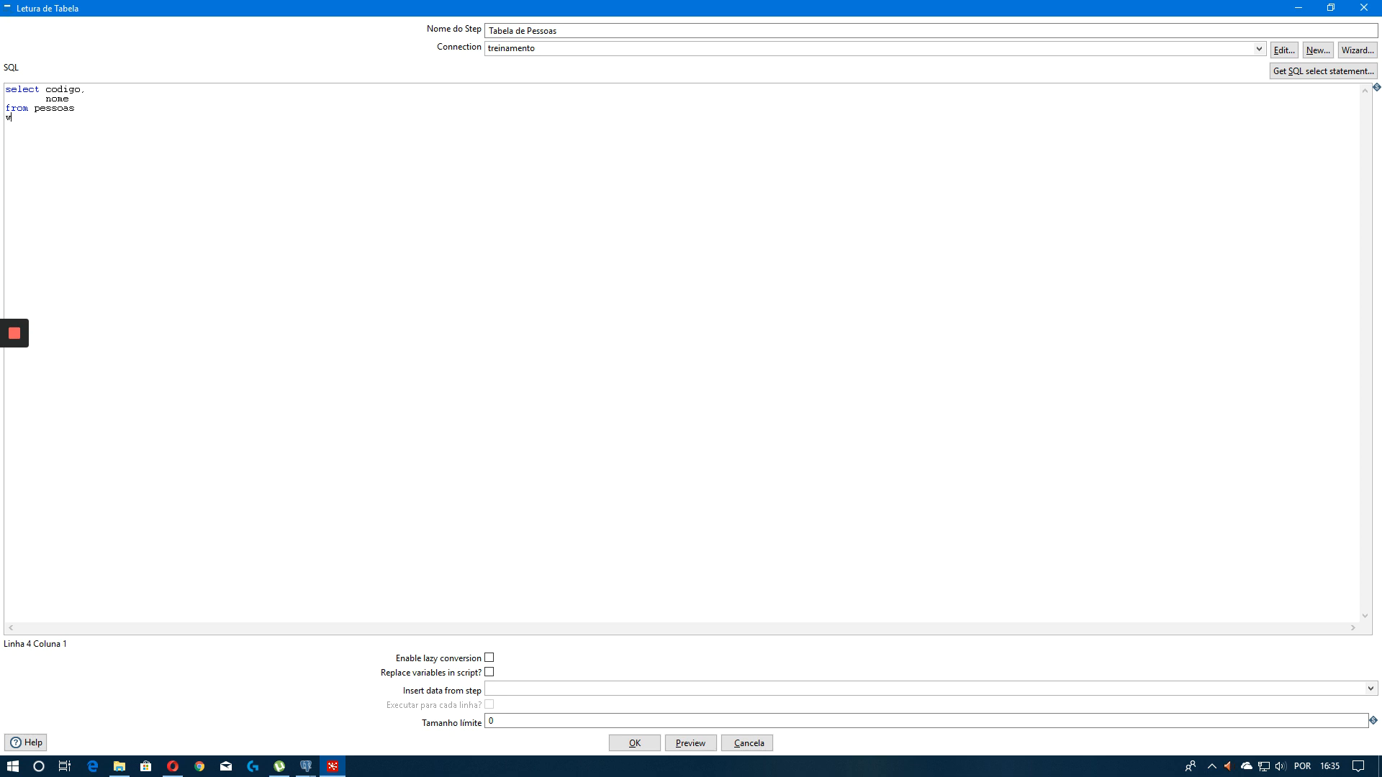
pyautogui.write('where codigo = ${')
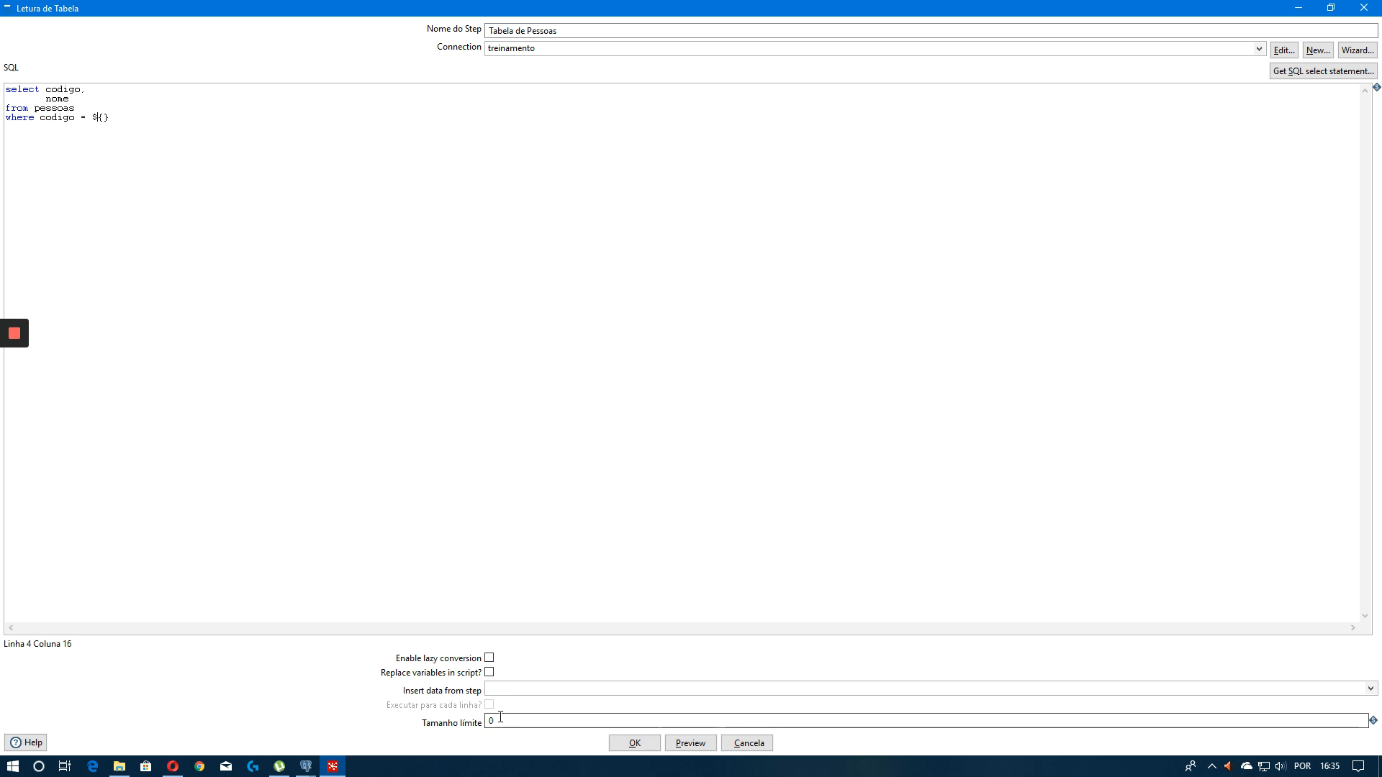
pyautogui.click(105, 117)
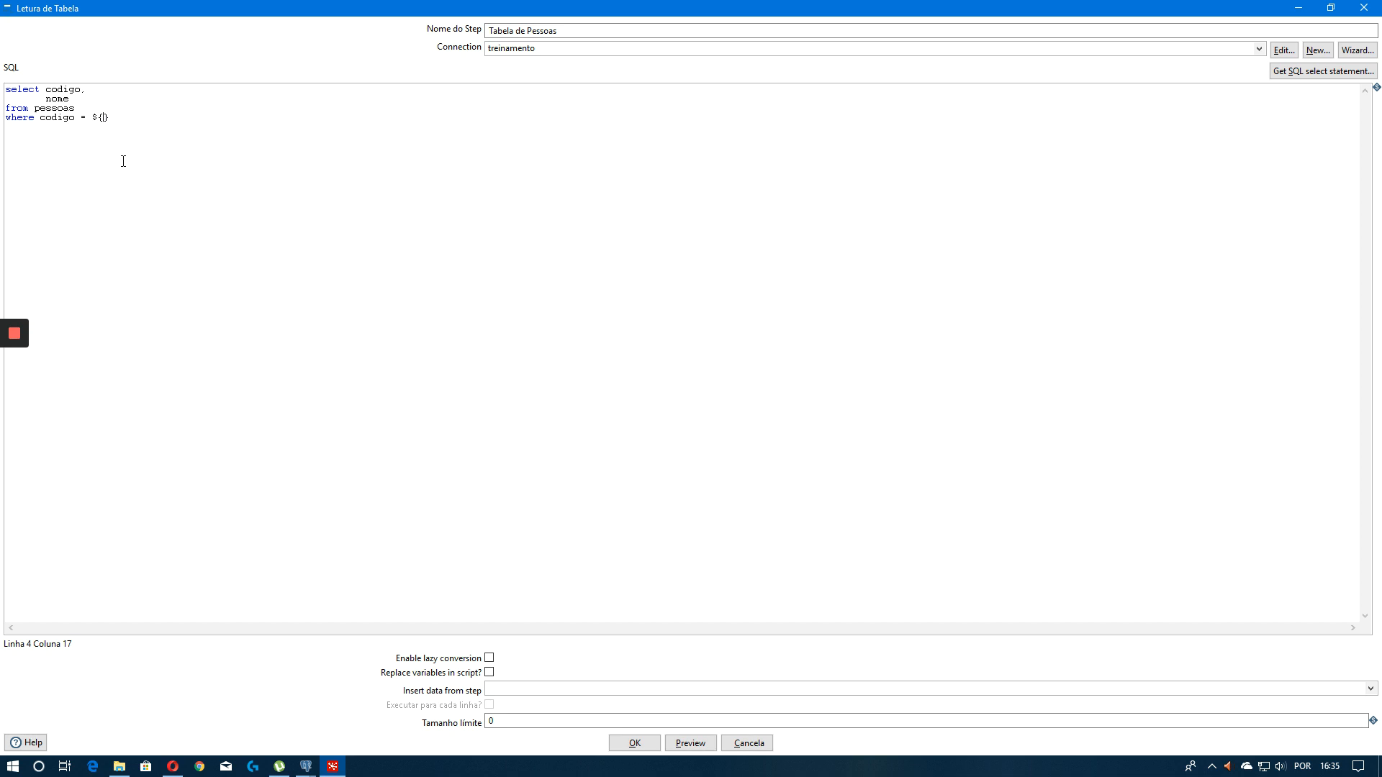
pyautogui.write('con')
pyautogui.hotkey('shift', 'Home')
pyautogui.press('BackSpace')
# Confirm the Table input step and run the transformation with the Pentaho local configuration
pyautogui.click(648, 743)
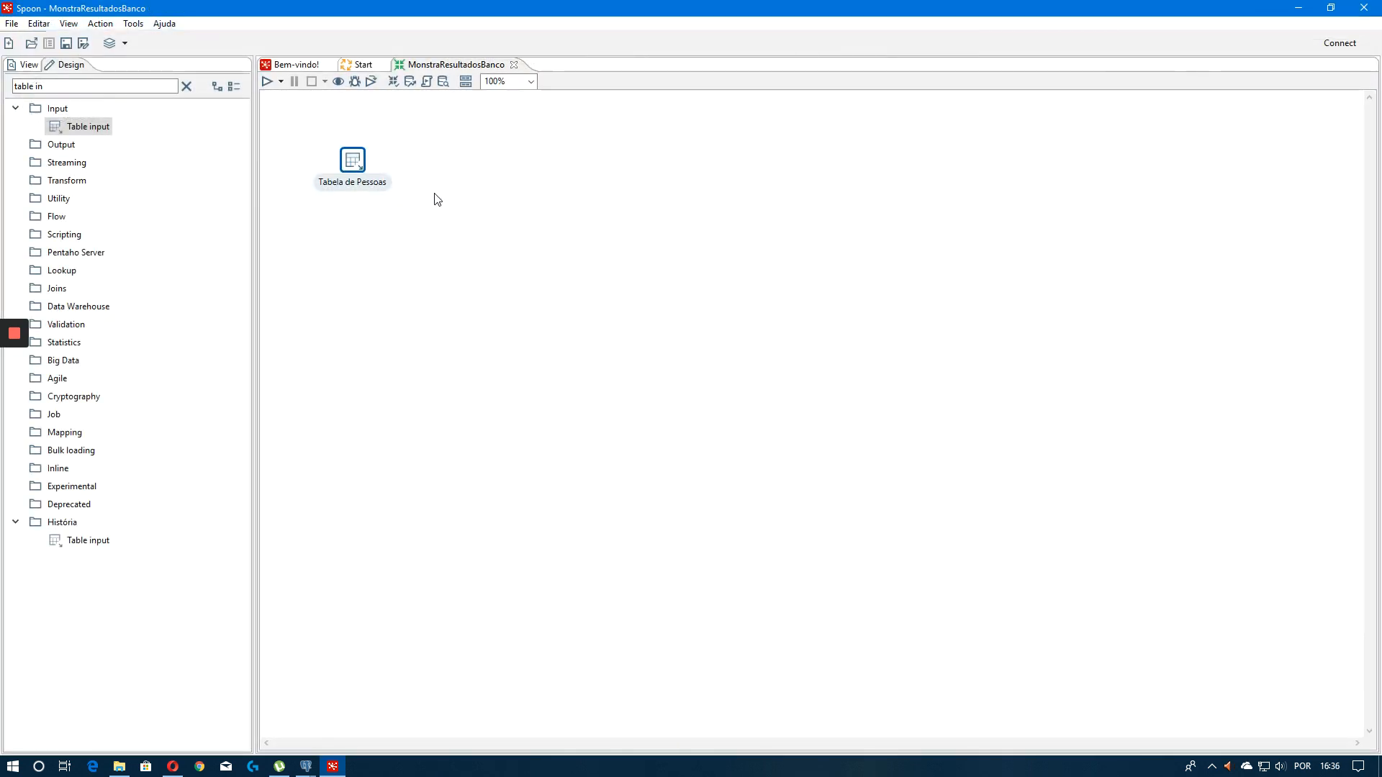
pyautogui.moveTo(56, 86); pyautogui.dragTo(2, 96)
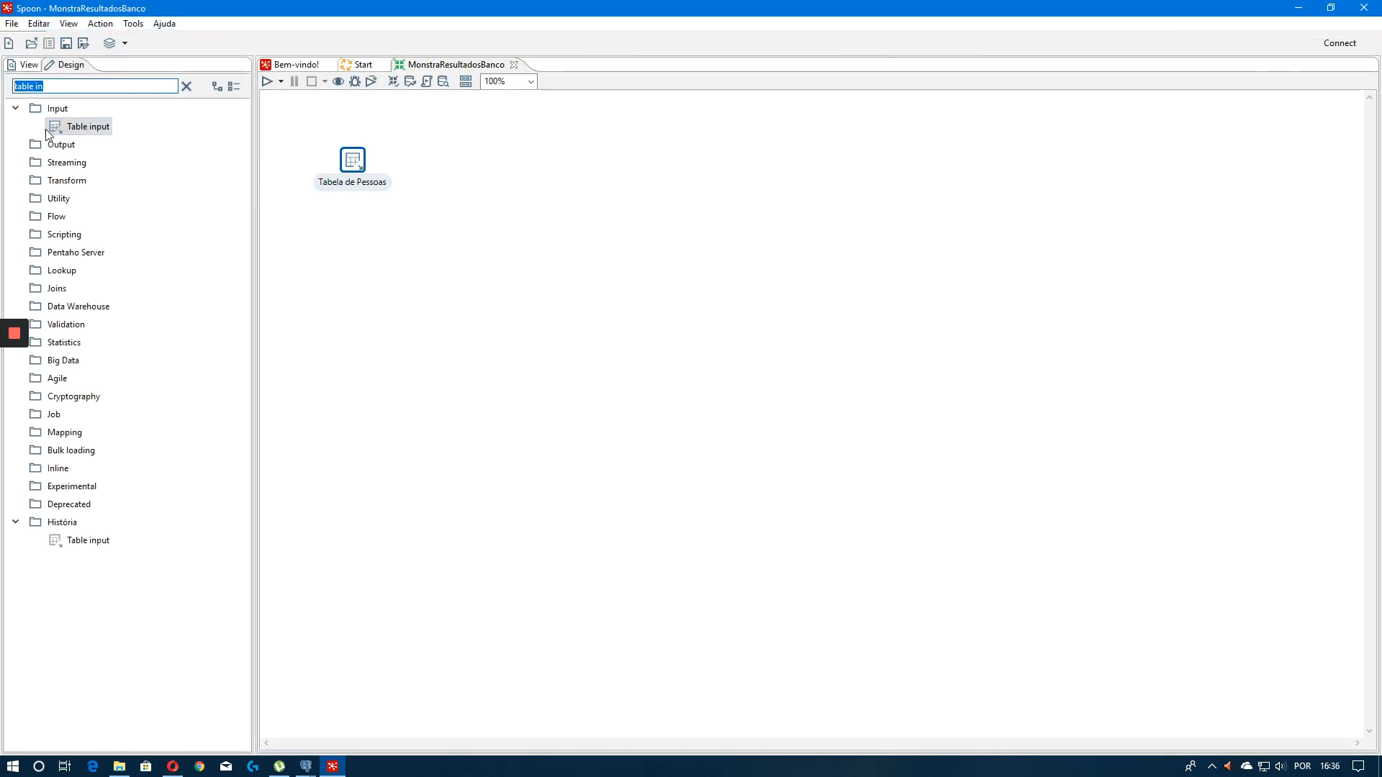
pyautogui.press('BackSpace')
pyautogui.click(266, 82)
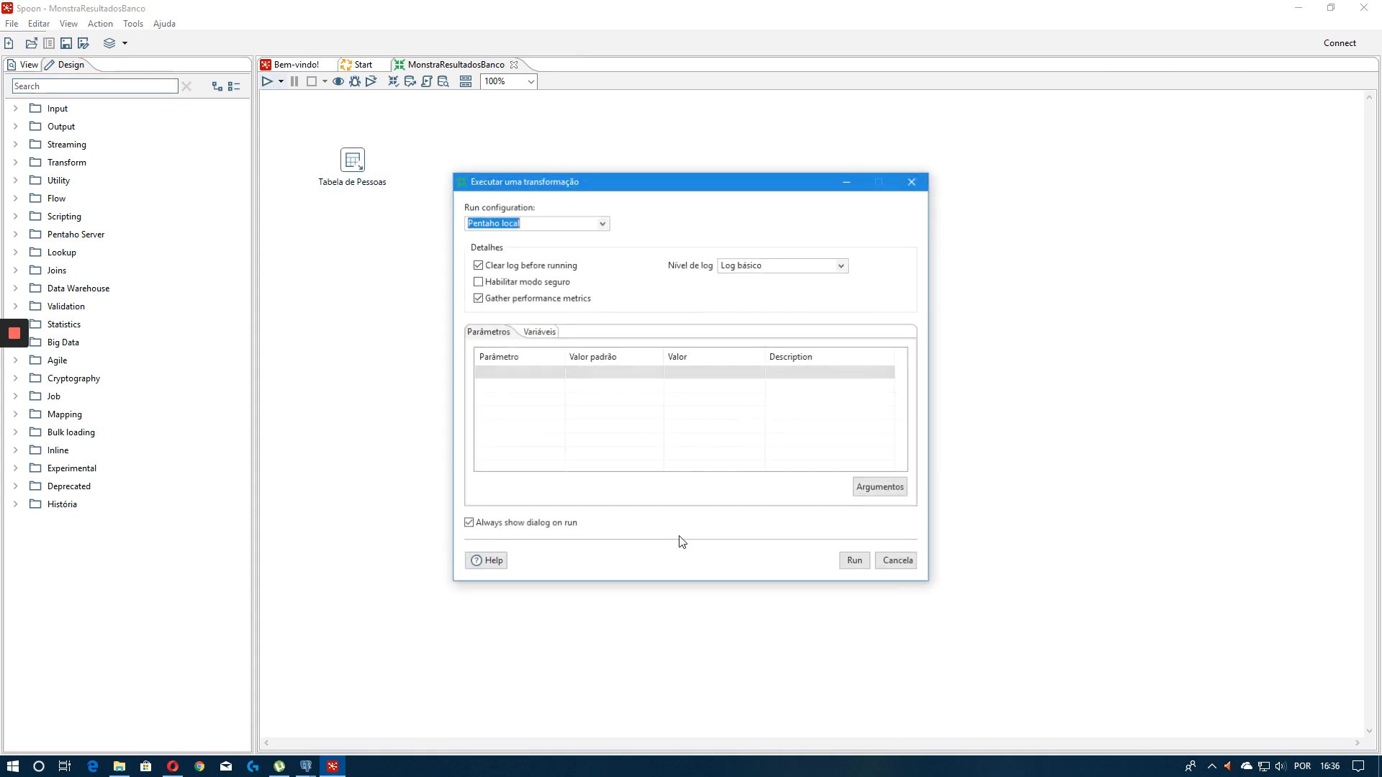
pyautogui.click(851, 561)
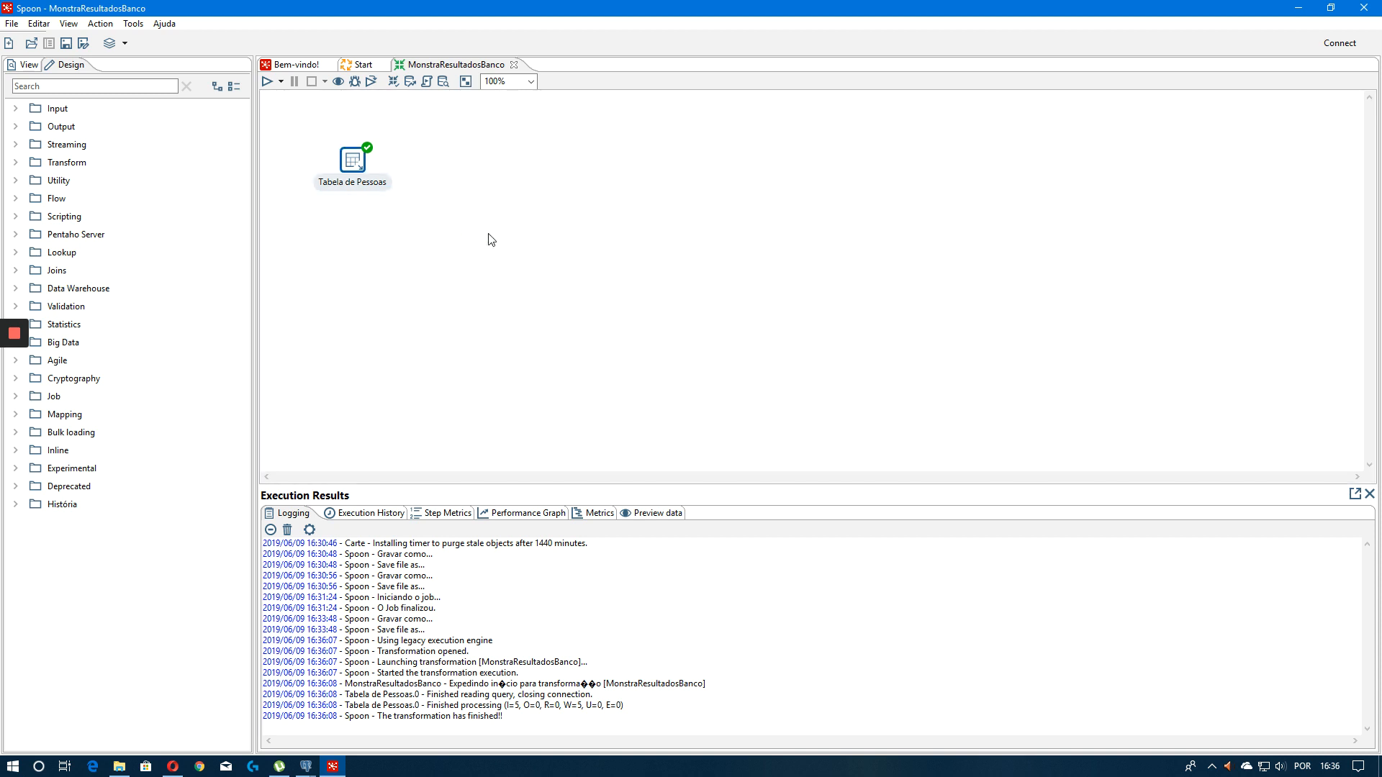
# Add a Select values step and connect a hop to it from Tabela de Pessoas
pyautogui.click(95, 87)
pyautogui.write('select')
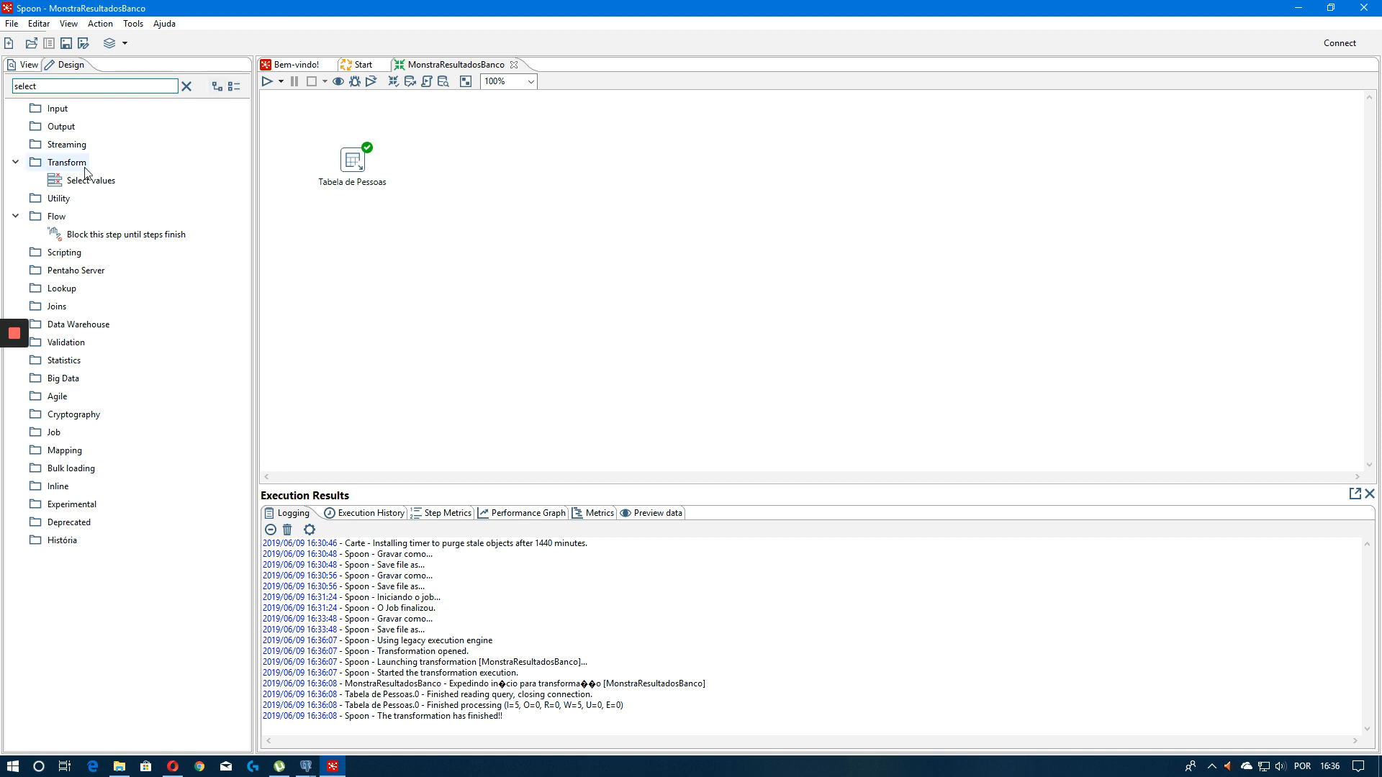
pyautogui.moveTo(86, 172); pyautogui.dragTo(501, 161)
pyautogui.moveTo(358, 165); pyautogui.dragTo(496, 170)
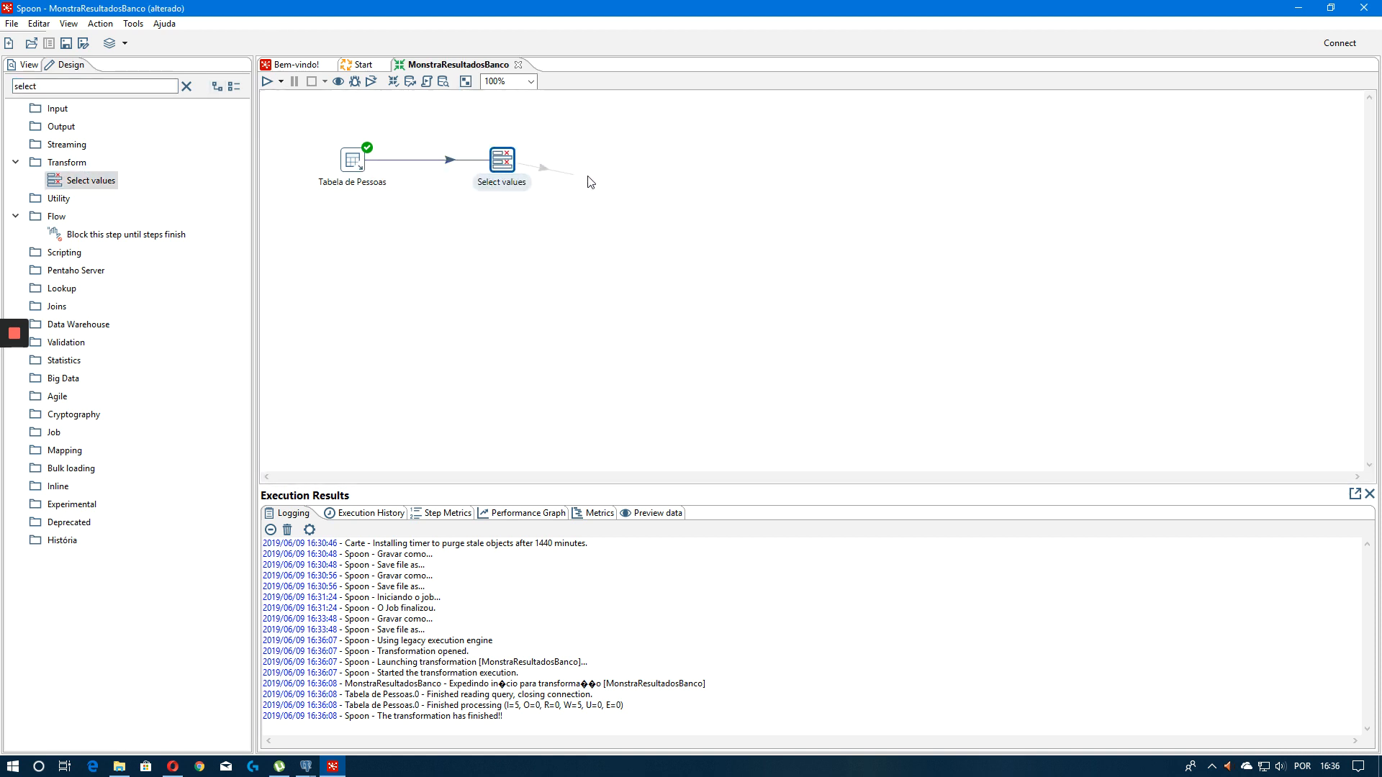
pyautogui.moveTo(318, 133); pyautogui.dragTo(317, 133)
pyautogui.moveTo(576, 234); pyautogui.dragTo(668, 222)
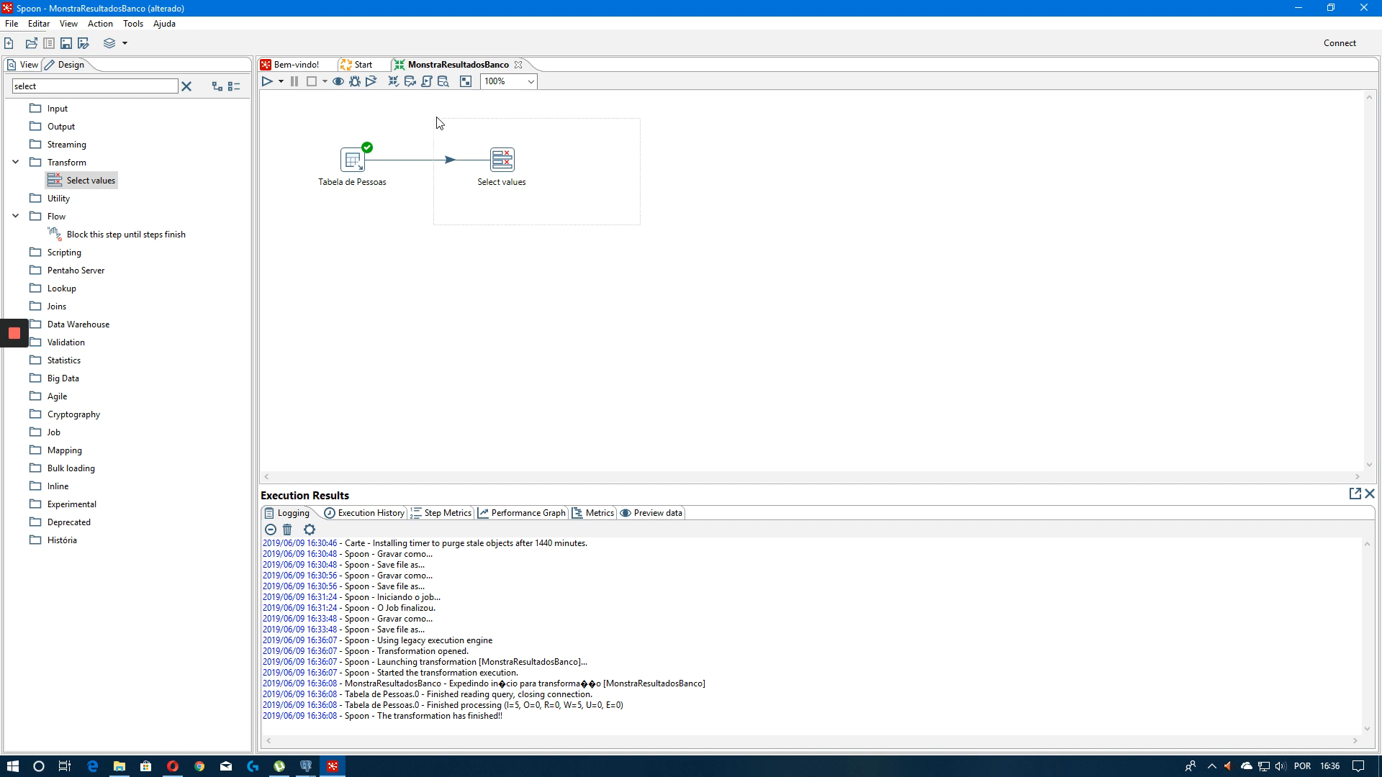
pyautogui.moveTo(439, 123); pyautogui.dragTo(495, 182)
# In the Select values step's metadata, load the fields and set codigo to Integer and nome to String
pyautogui.doubleClick(507, 164)
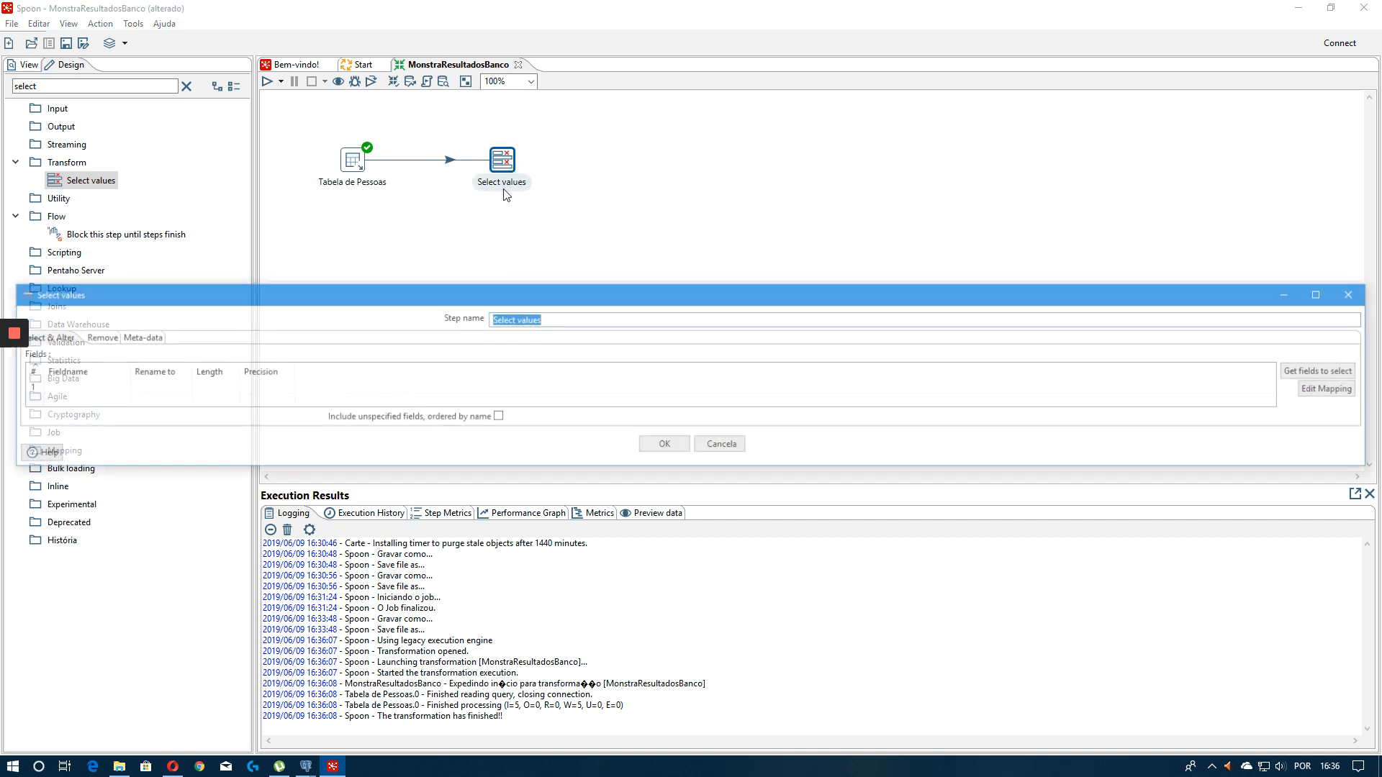
pyautogui.doubleClick(615, 294)
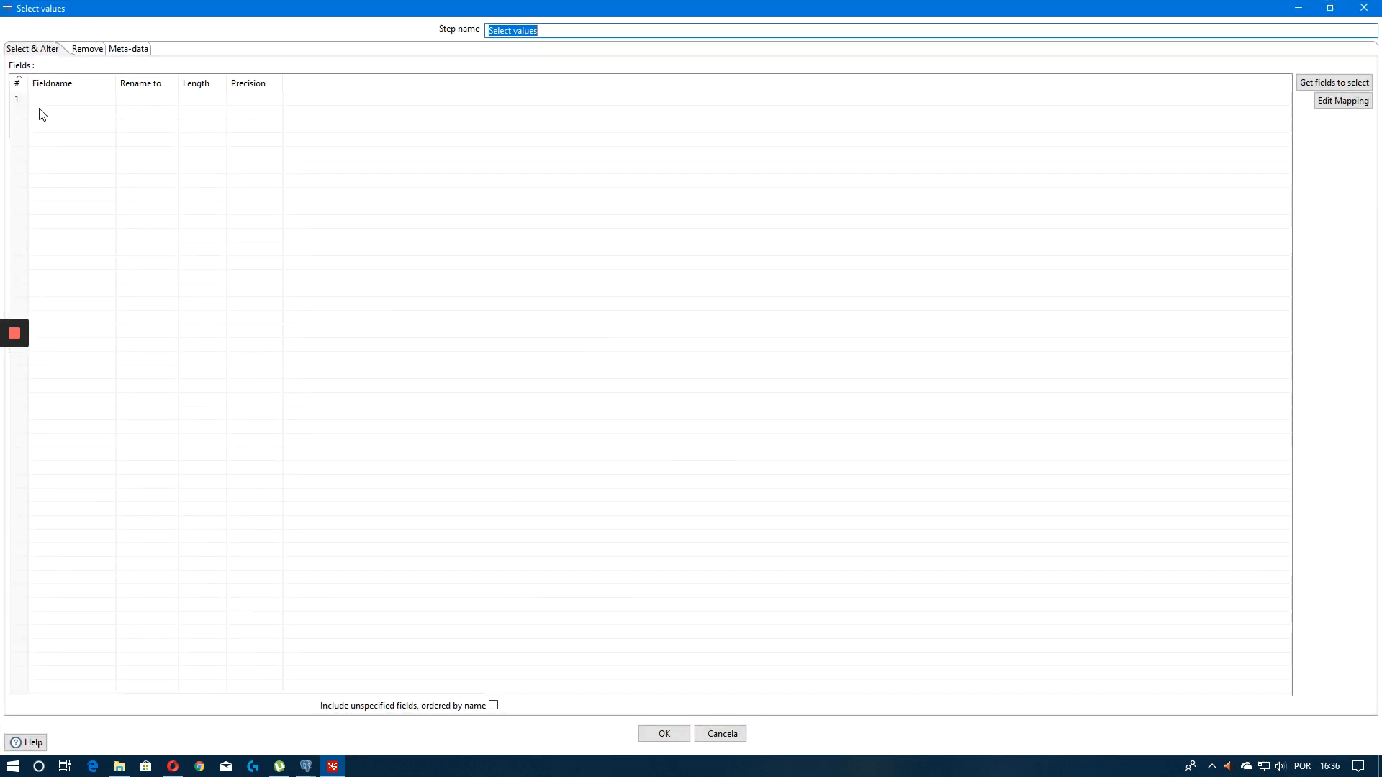
pyautogui.click(131, 52)
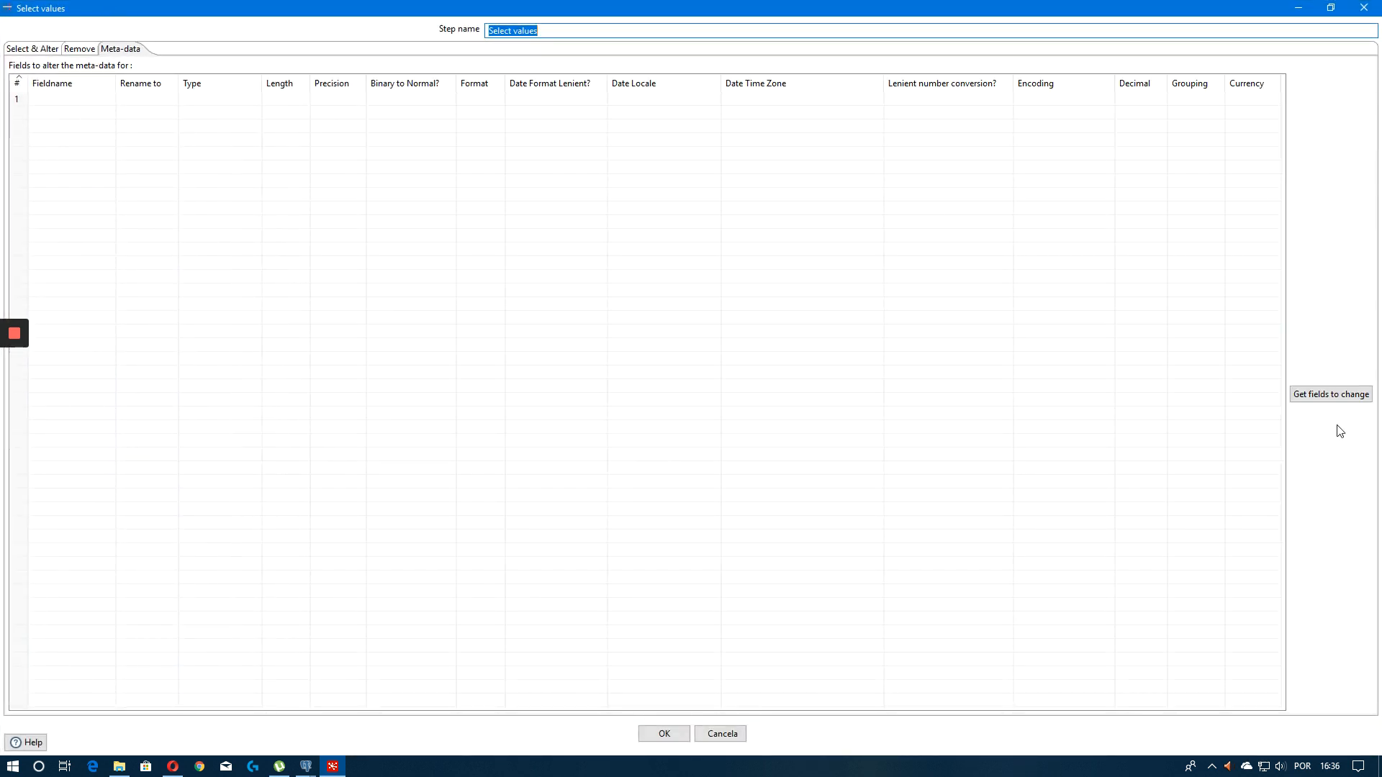
pyautogui.click(1317, 395)
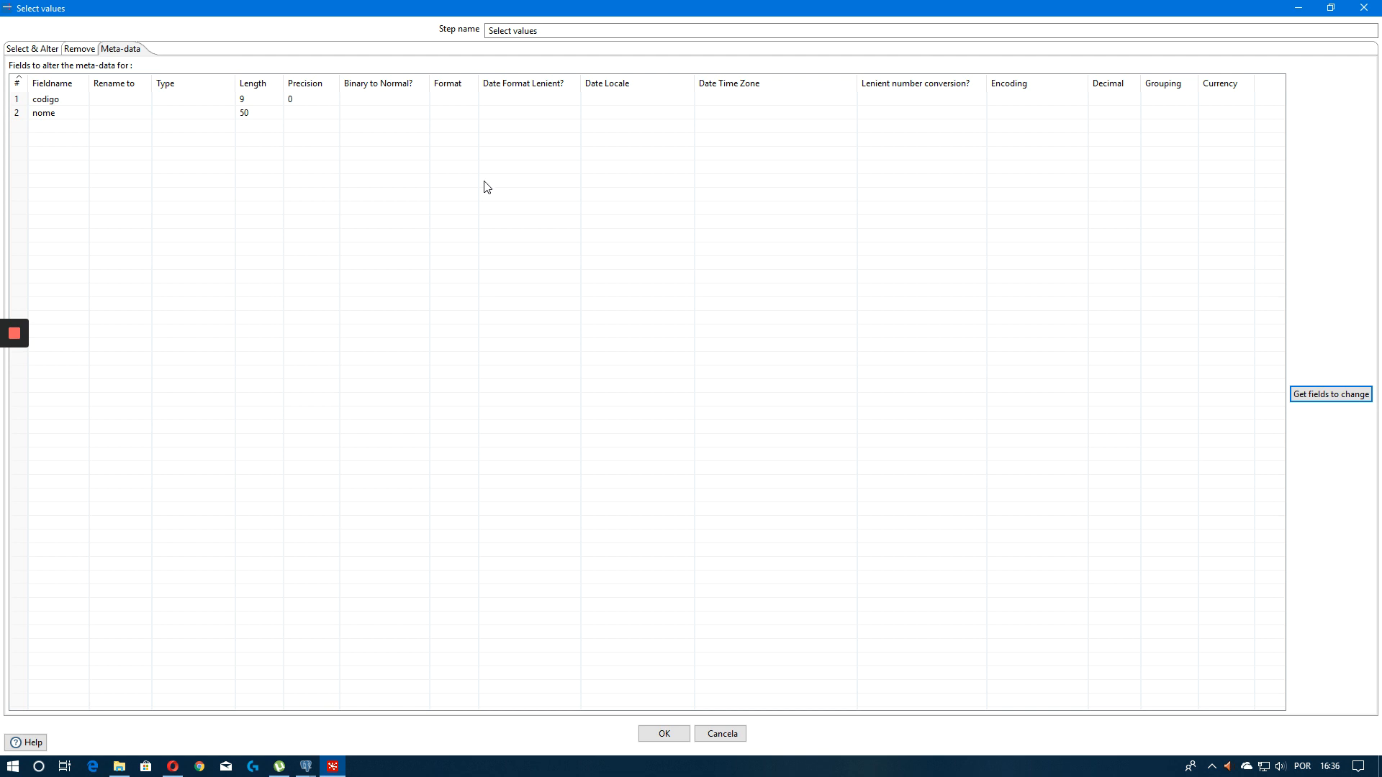
pyautogui.click(194, 101)
pyautogui.click(228, 99)
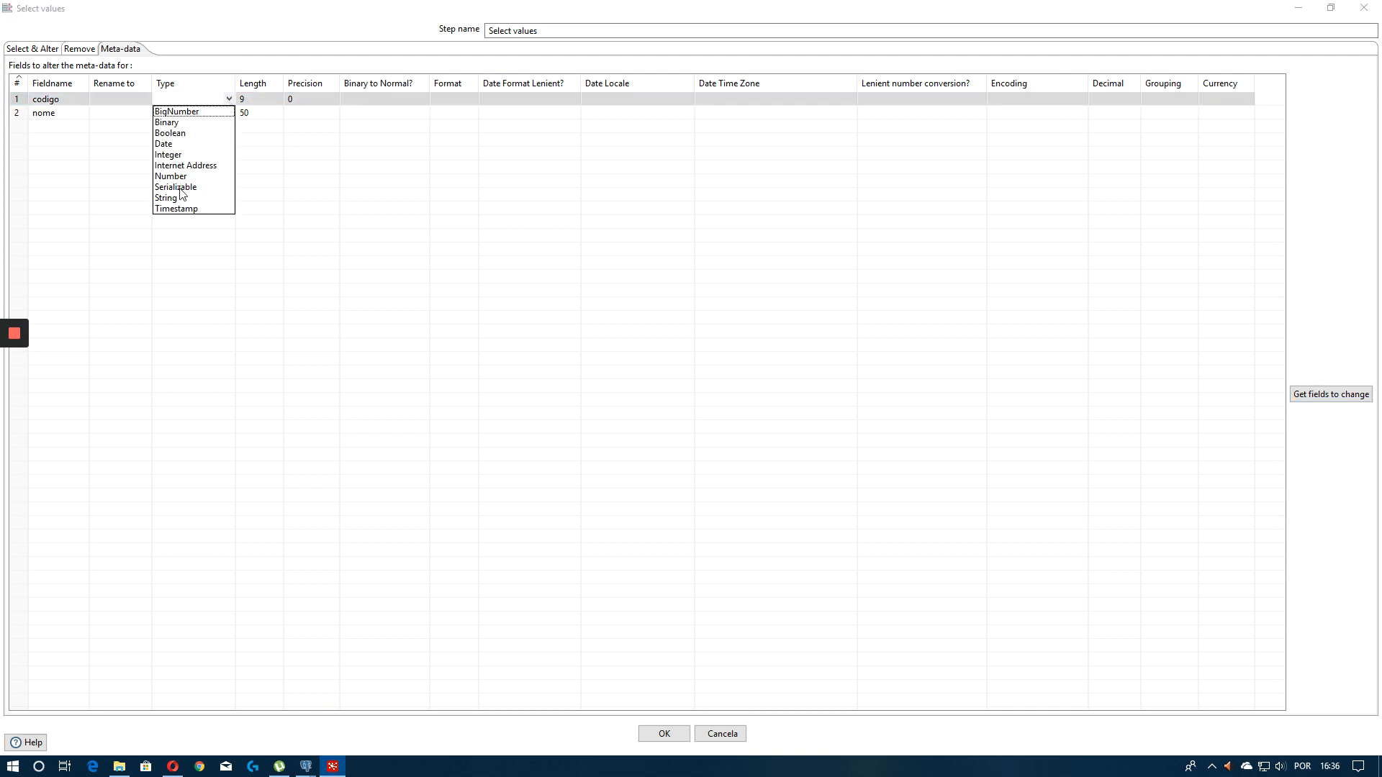
pyautogui.click(168, 154)
pyautogui.click(209, 113)
pyautogui.click(229, 112)
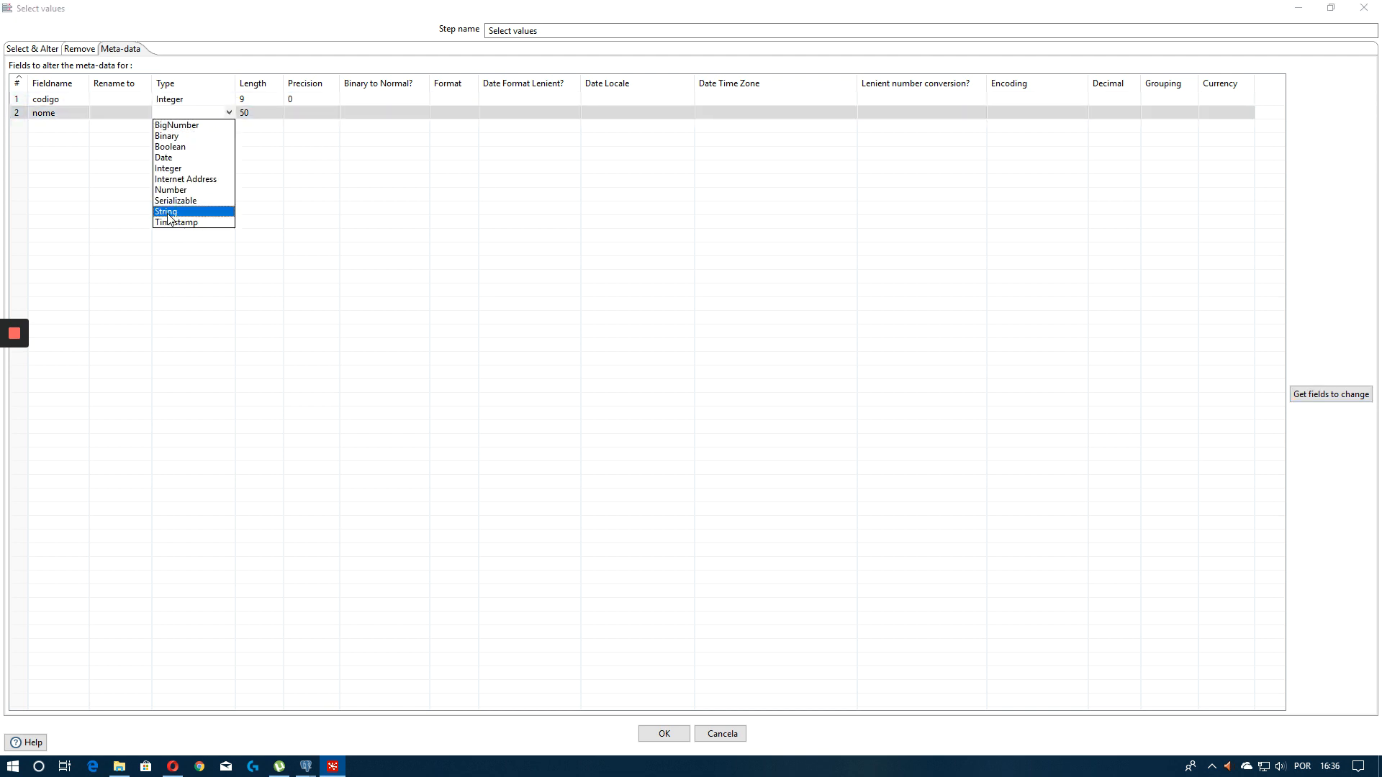
pyautogui.click(173, 211)
pyautogui.click(665, 732)
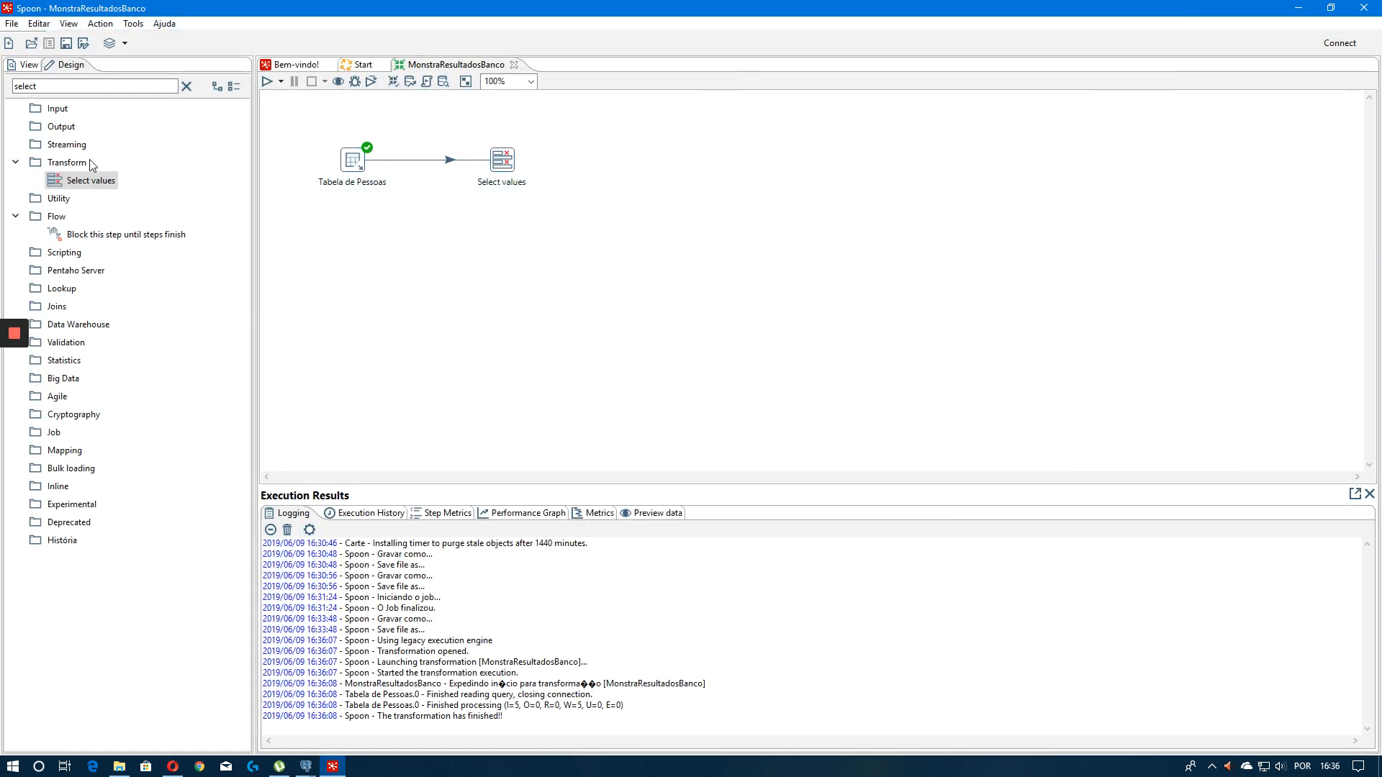
# Search the steps for log and add a Write to log step to the canvas
pyautogui.click(105, 87)
pyautogui.press('BackSpace')
pyautogui.press('BackSpace')
pyautogui.press('BackSpace')
pyautogui.press('BackSpace')
pyautogui.press('BackSpace')
pyautogui.press('BackSpace')
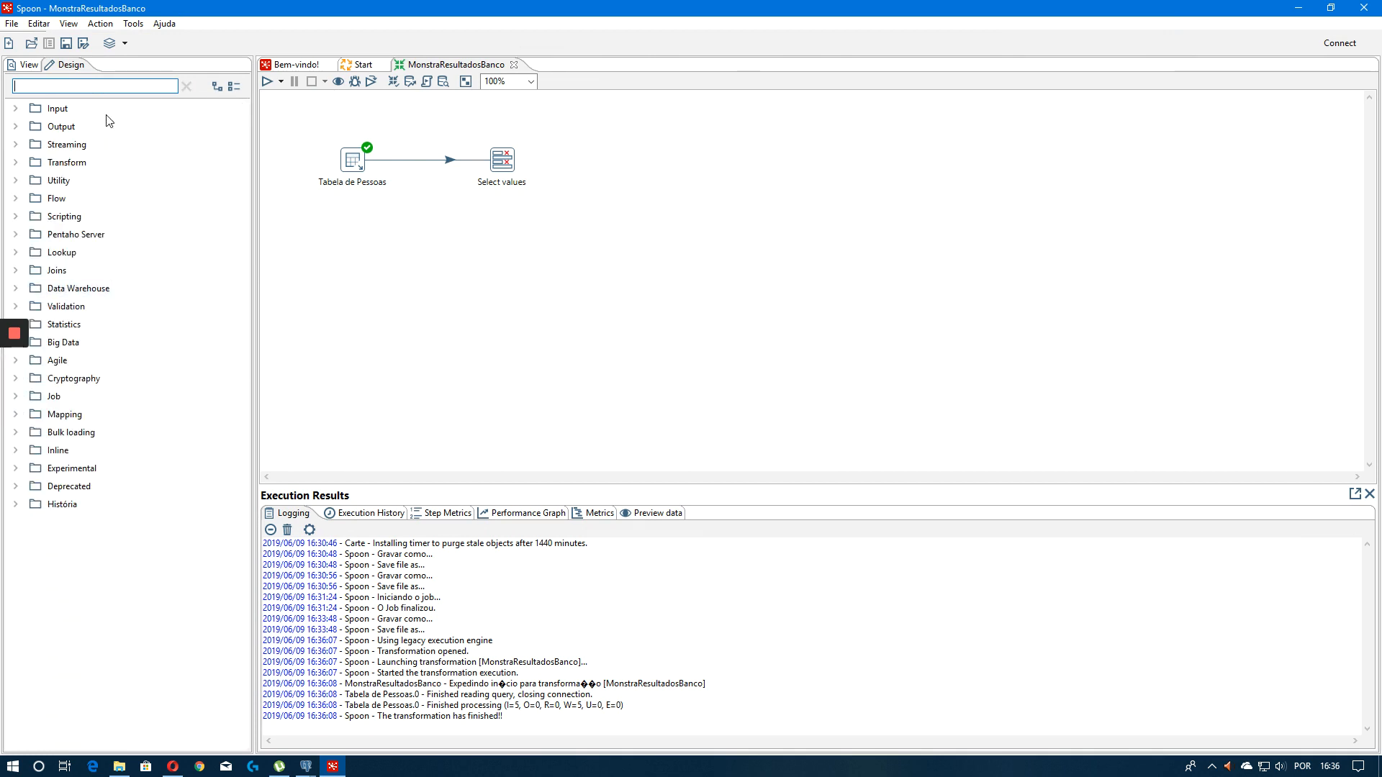
pyautogui.write('log')
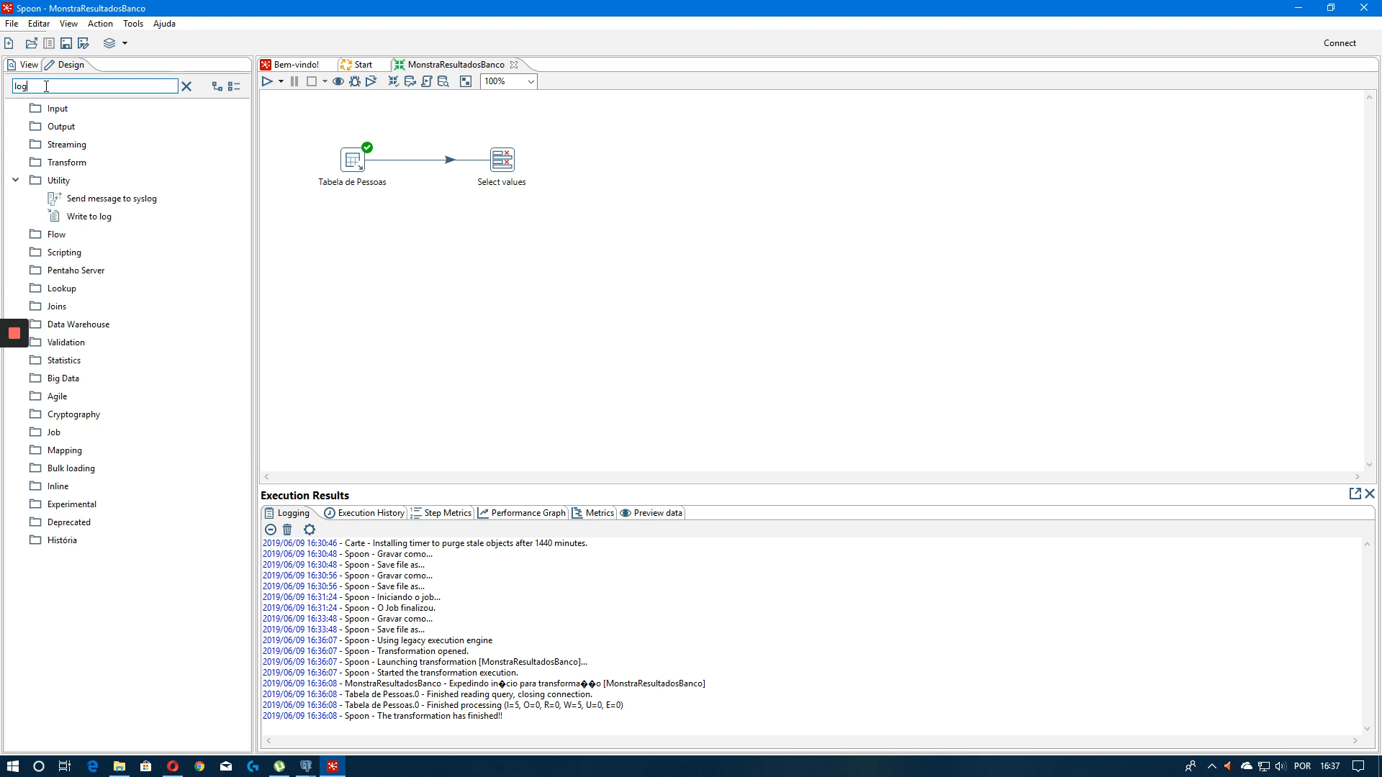
pyautogui.moveTo(89, 215); pyautogui.dragTo(617, 162)
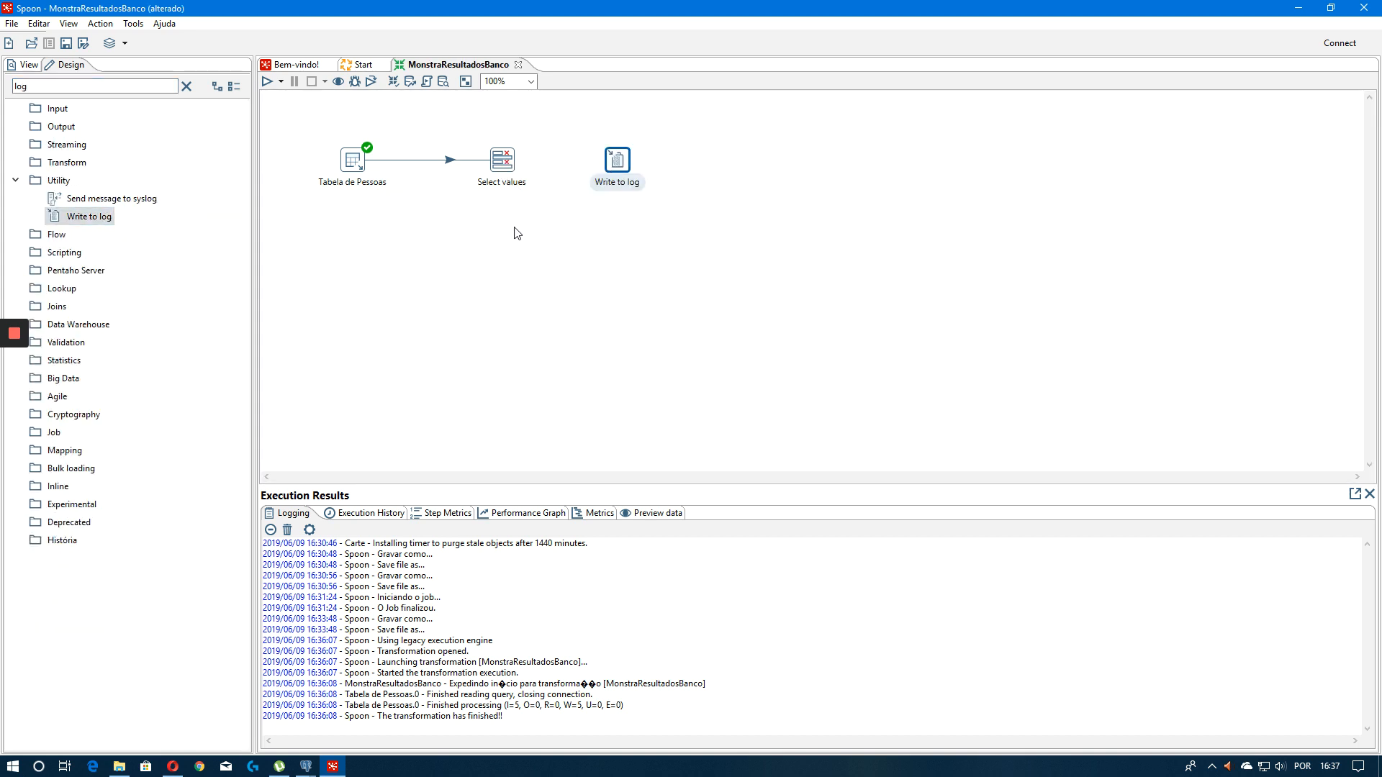
# Delete the hop between Tabela de Pessoas and Select values
pyautogui.click(549, 247)
pyautogui.rightClick(418, 159)
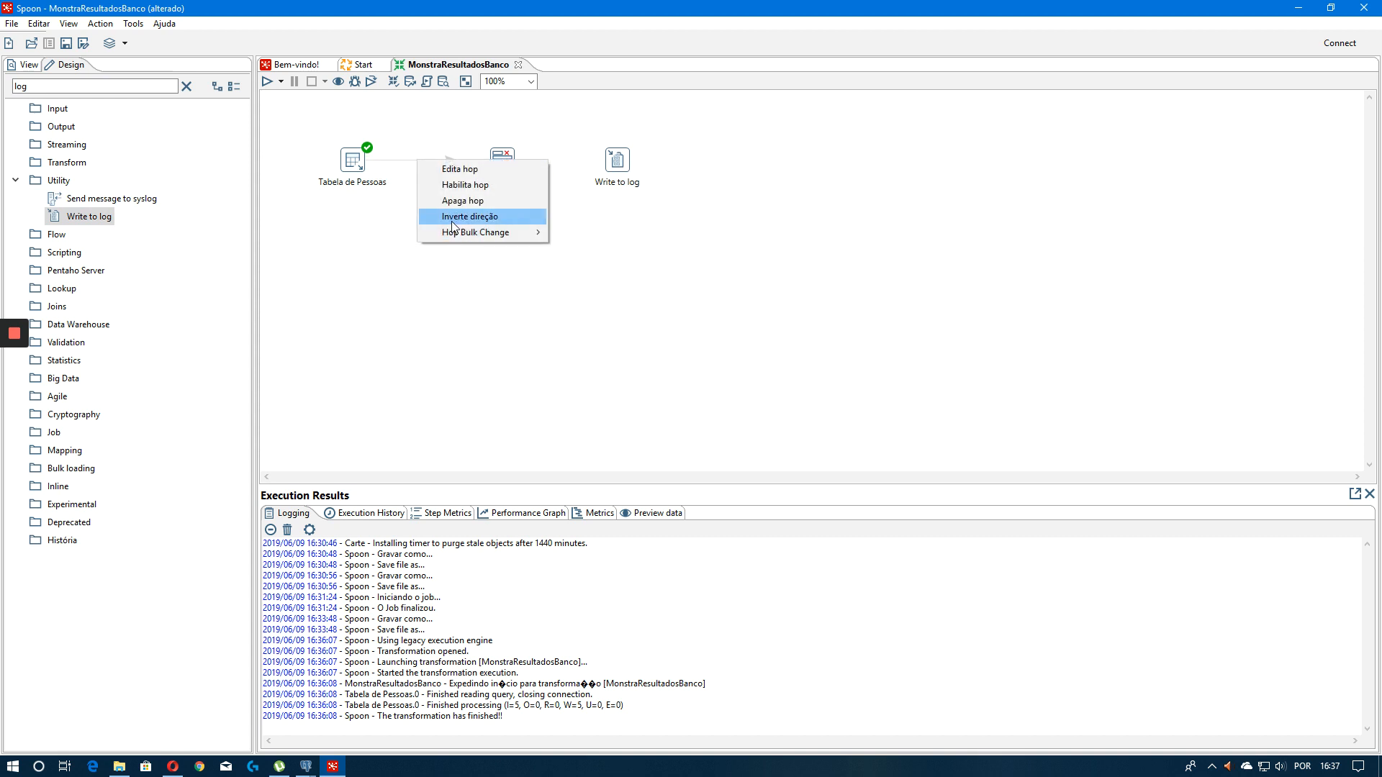
pyautogui.click(461, 202)
pyautogui.moveTo(748, 232); pyautogui.dragTo(327, 103)
pyautogui.click(533, 249)
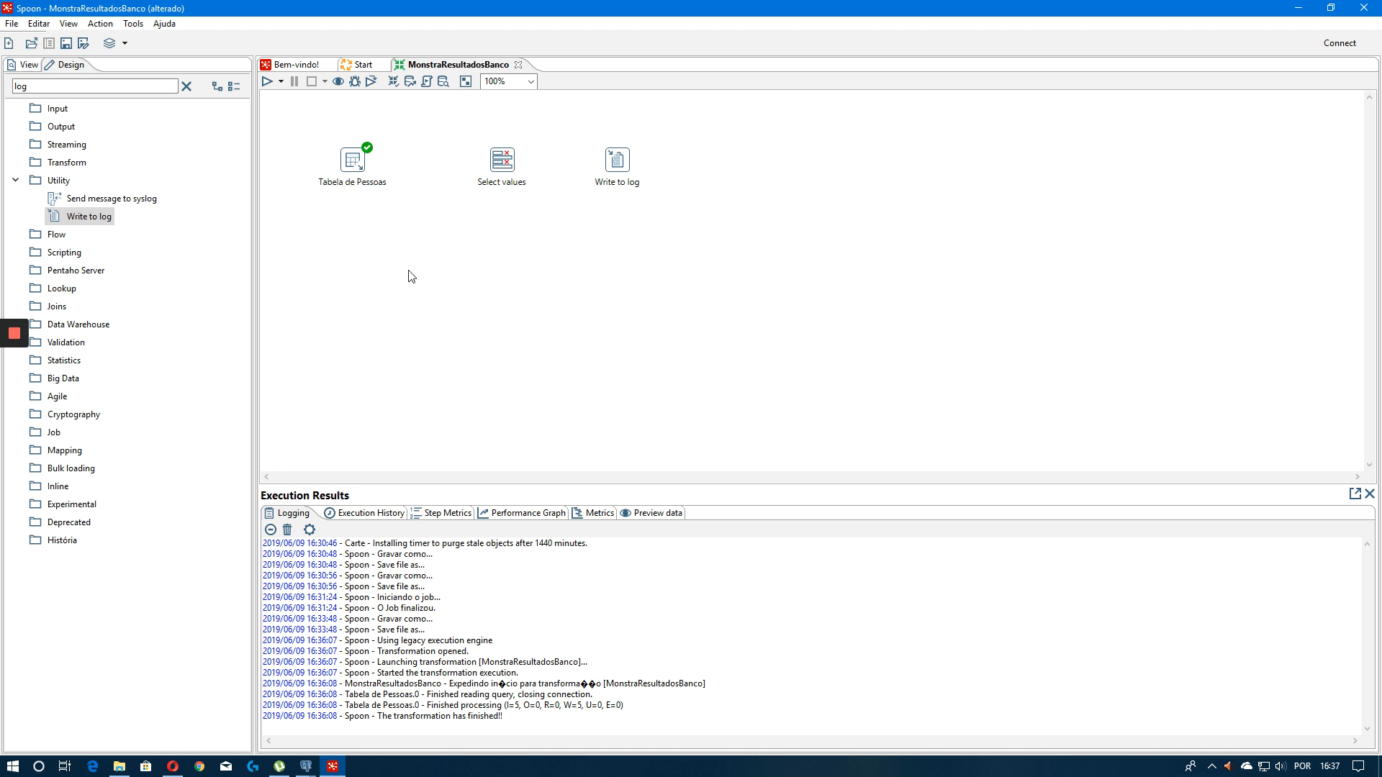
# Reconnect Tabela de Pessoas to Select values and reverse the hop's direction
pyautogui.moveTo(352, 166)
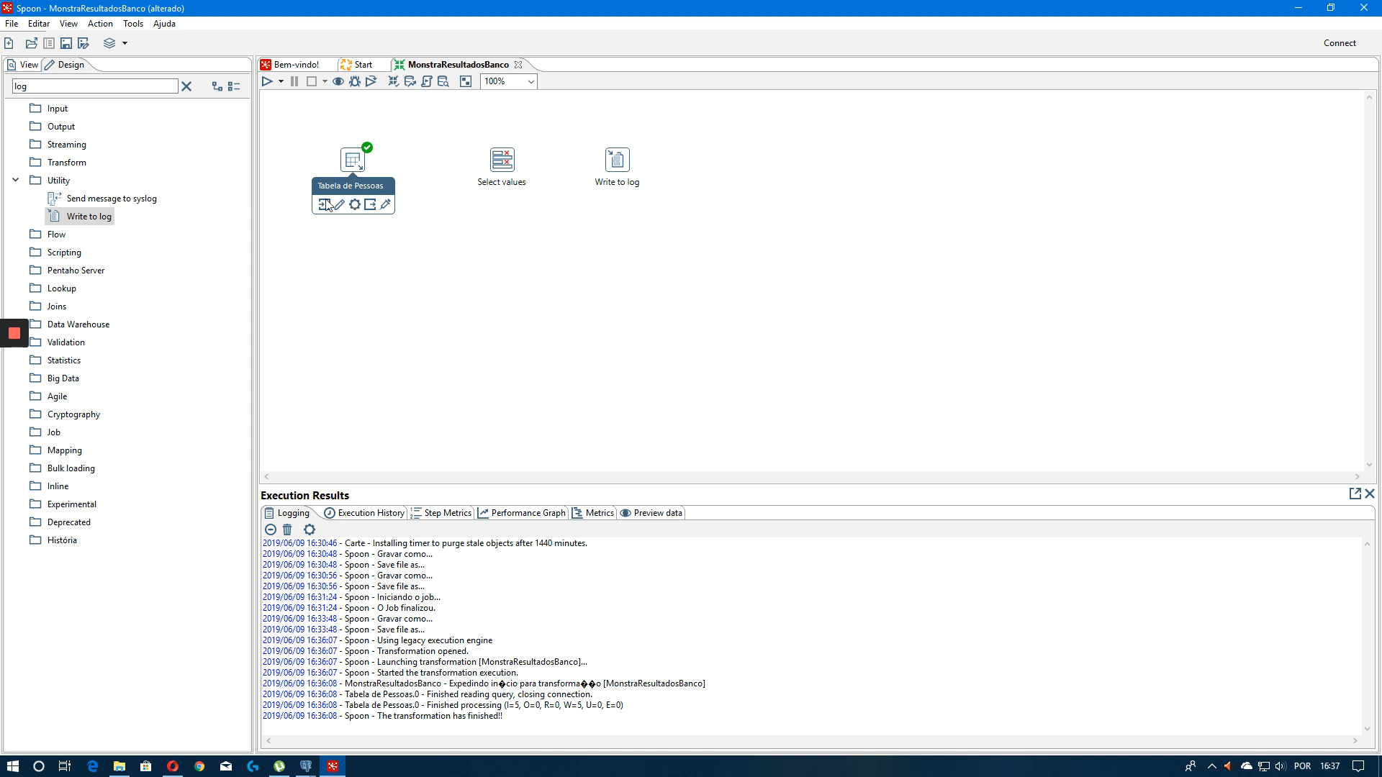
pyautogui.click(369, 206)
pyautogui.click(502, 162)
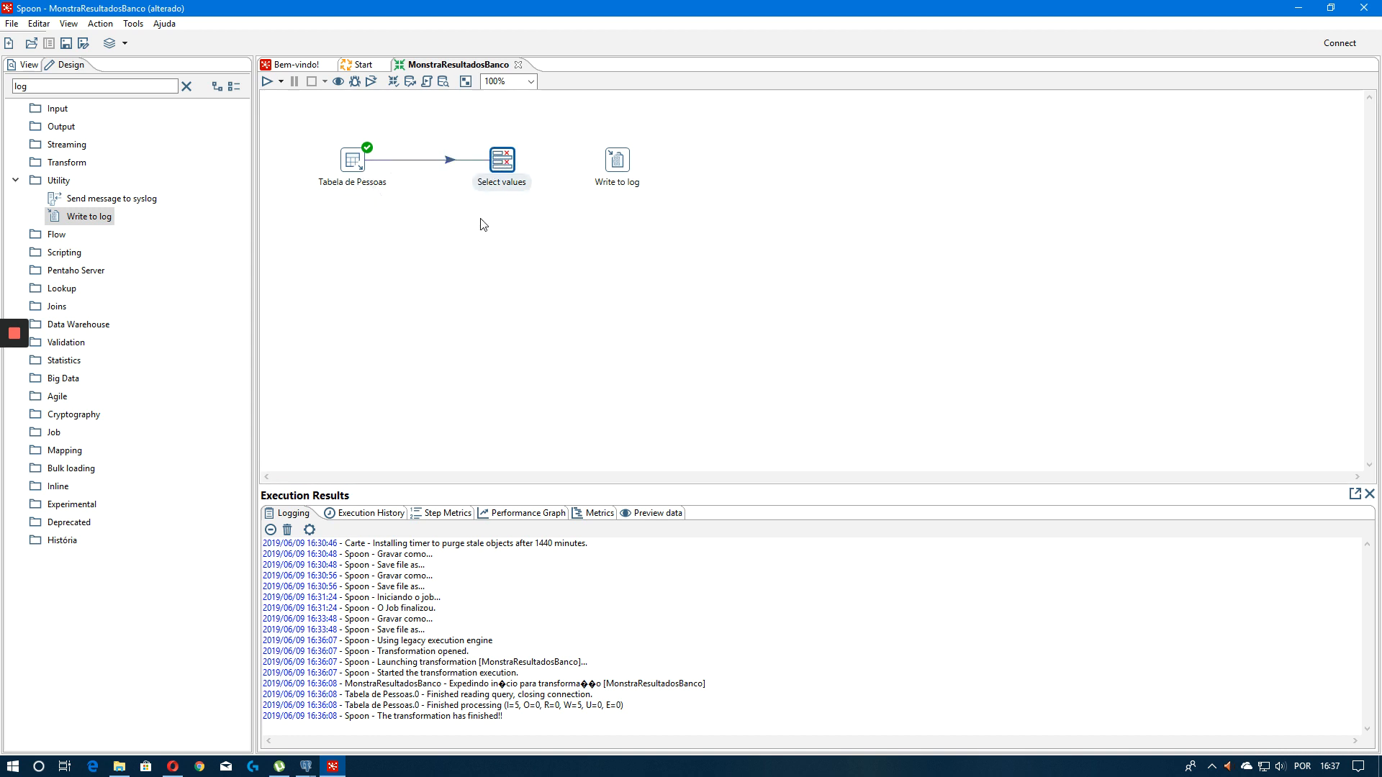
pyautogui.rightClick(439, 160)
pyautogui.click(469, 218)
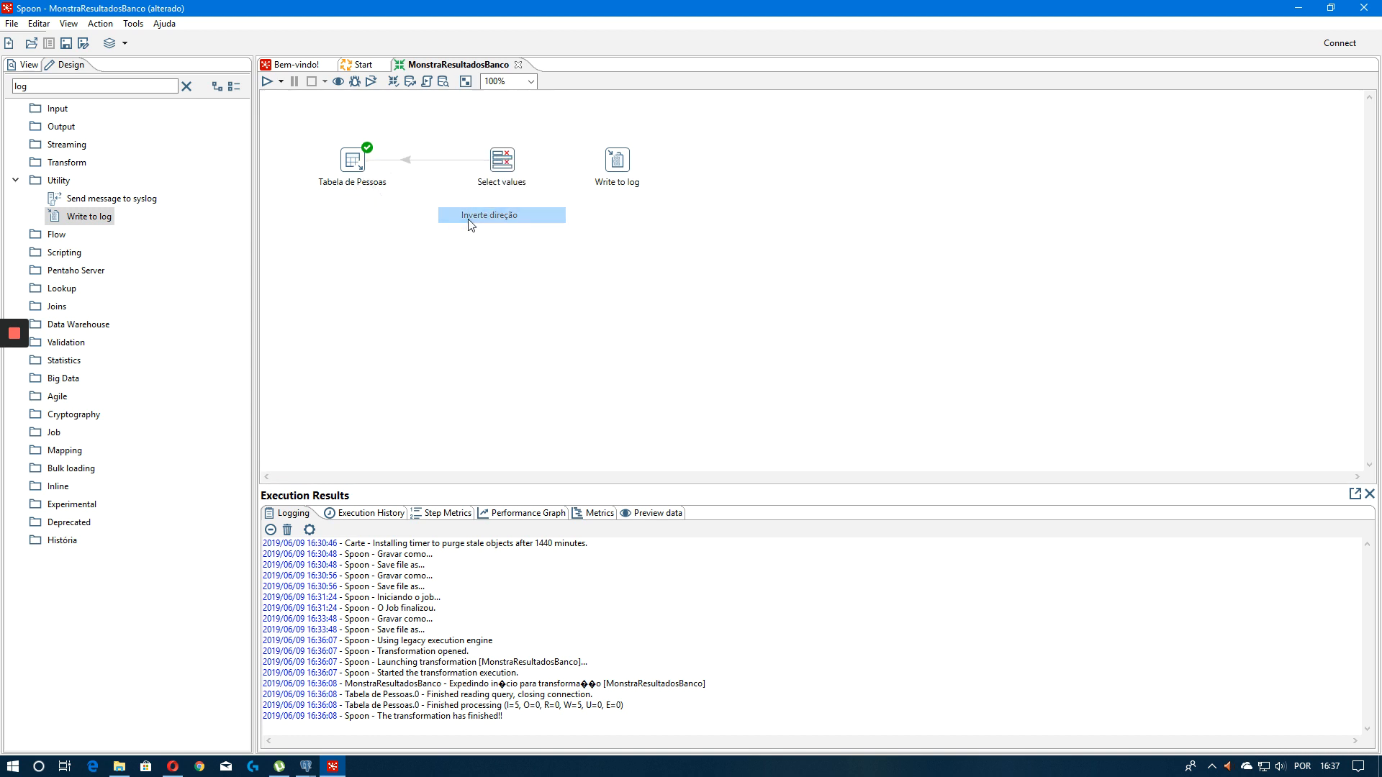
# Delete the reversed hop between the two steps
pyautogui.rightClick(438, 160)
pyautogui.click(421, 160)
pyautogui.rightClick(423, 165)
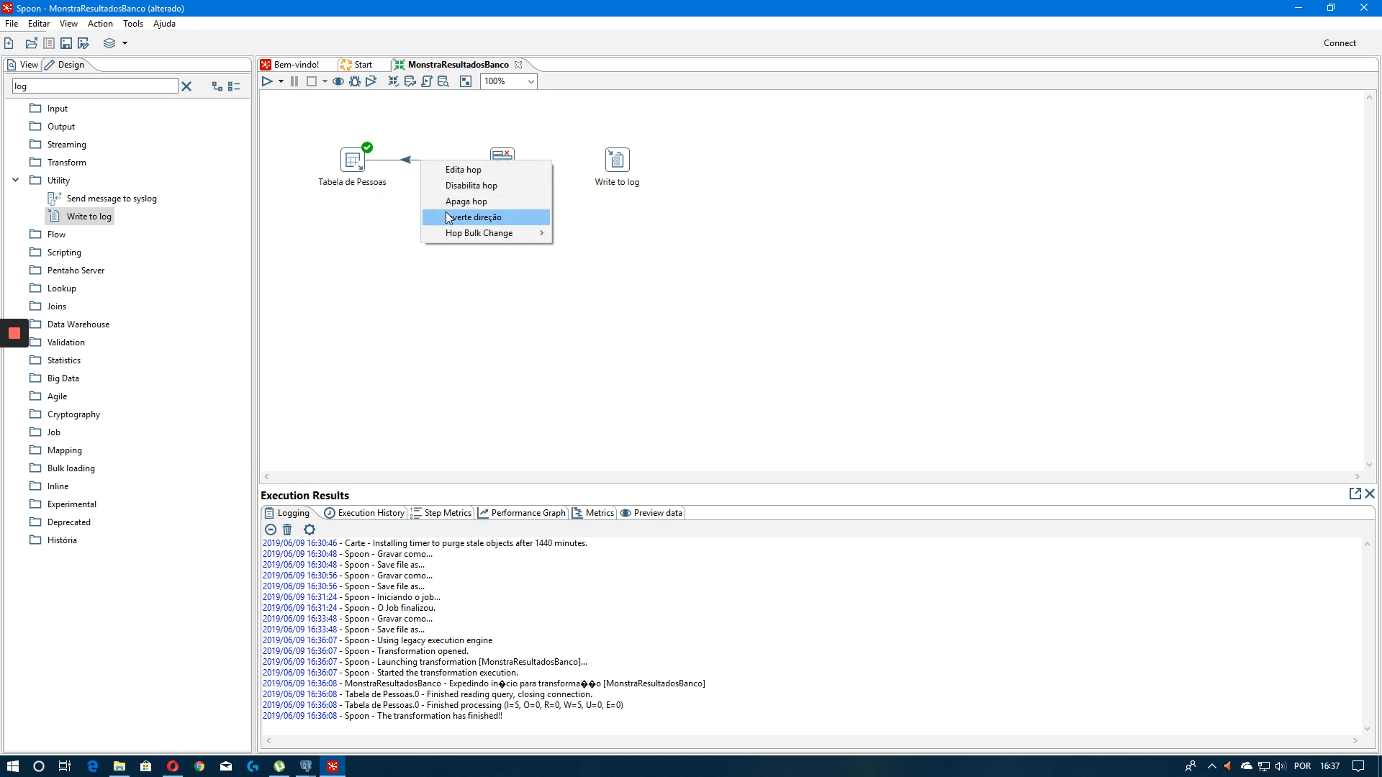
pyautogui.click(446, 201)
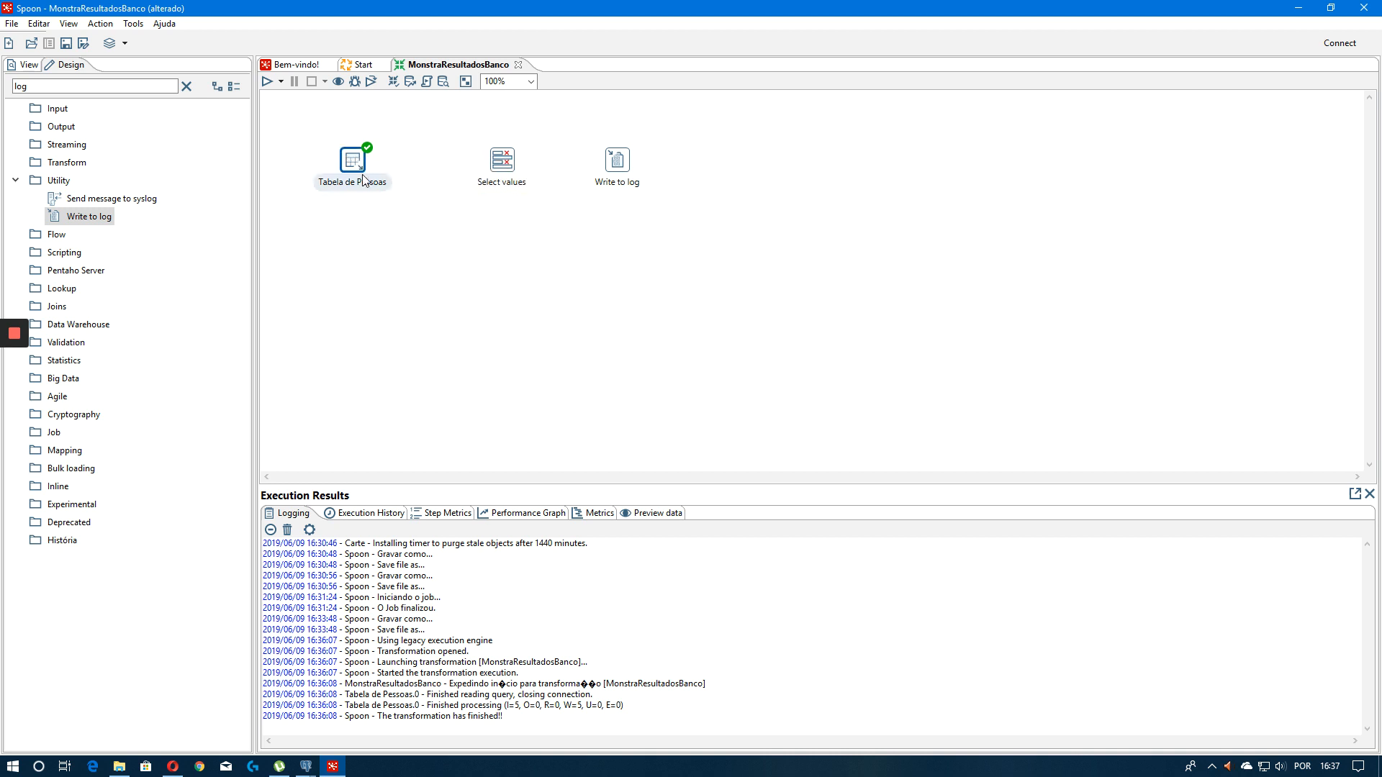
# Review the Tabela de Pessoas query and the transformation properties without changing them
pyautogui.moveTo(347, 162)
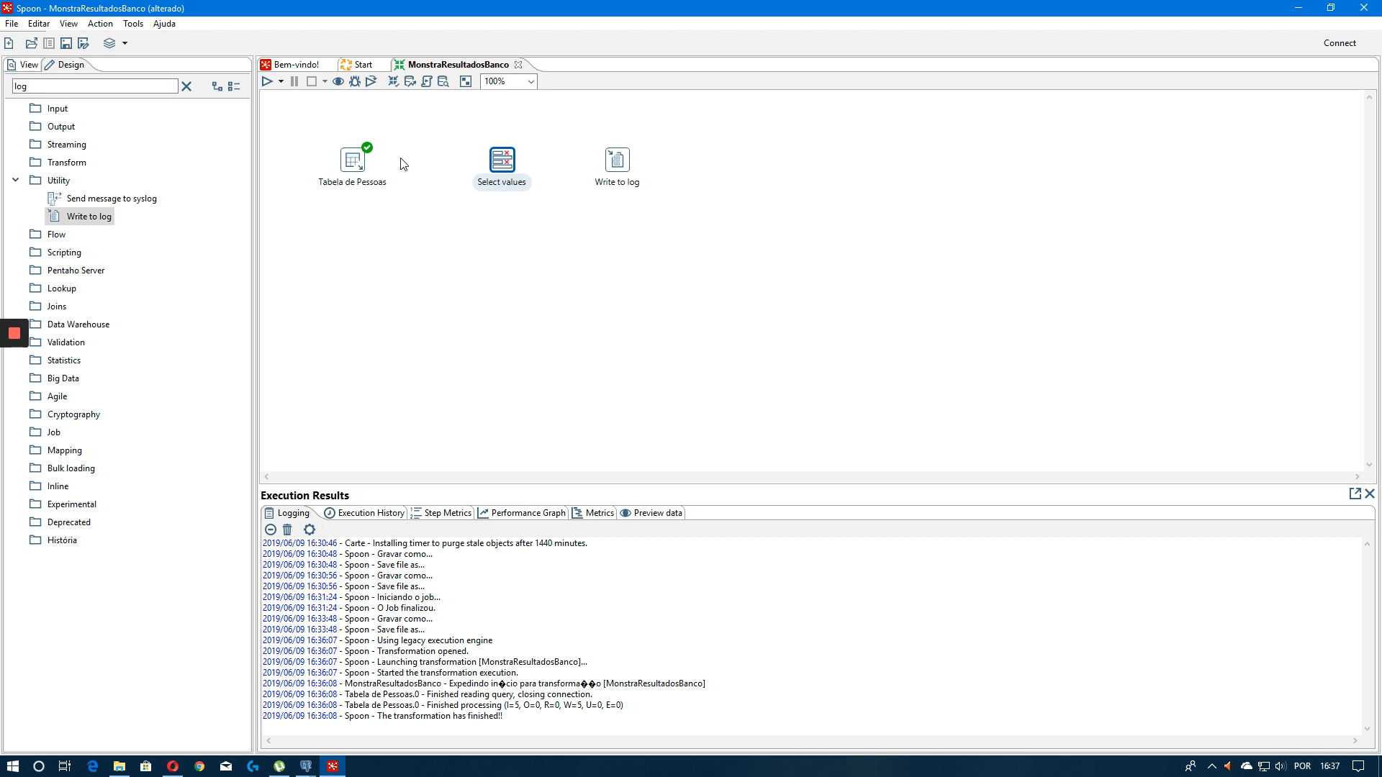
pyautogui.doubleClick(350, 173)
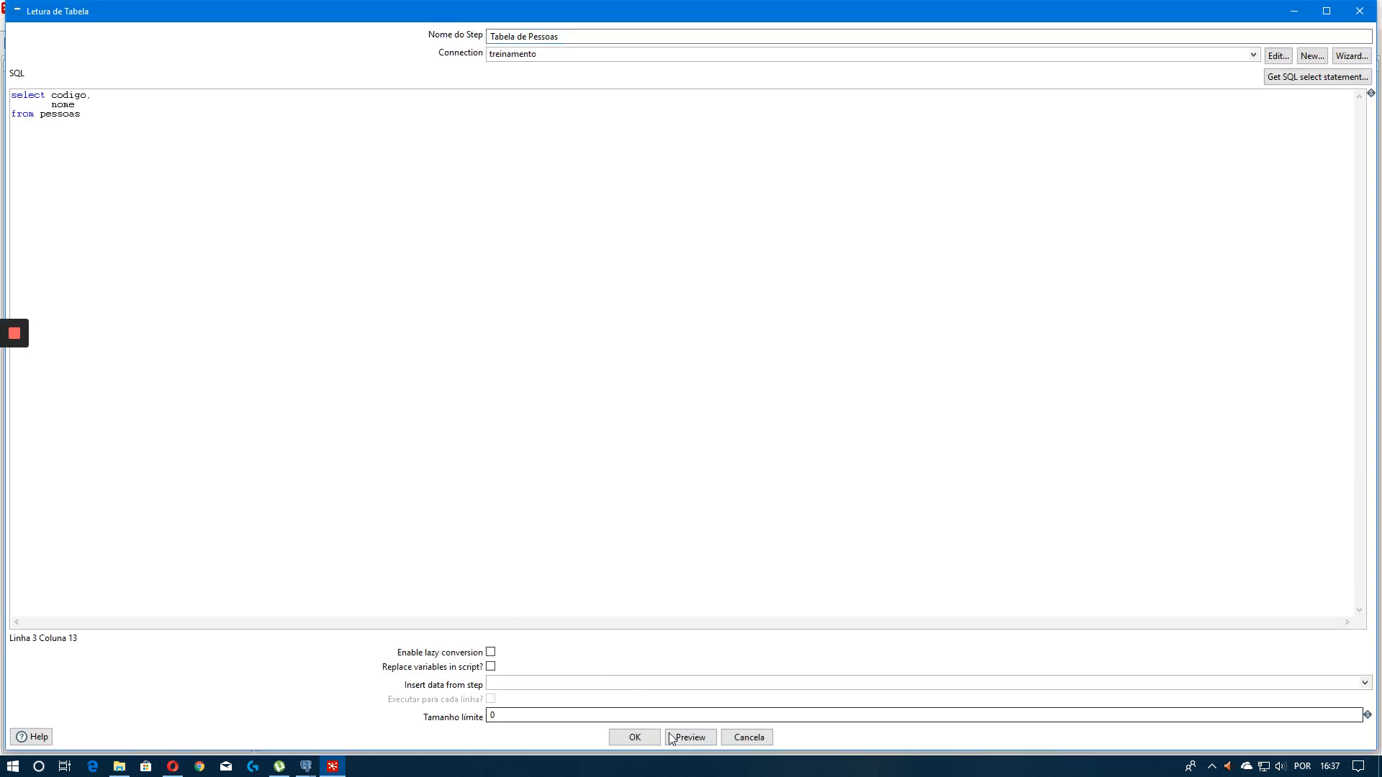
pyautogui.doubleClick(64, 96)
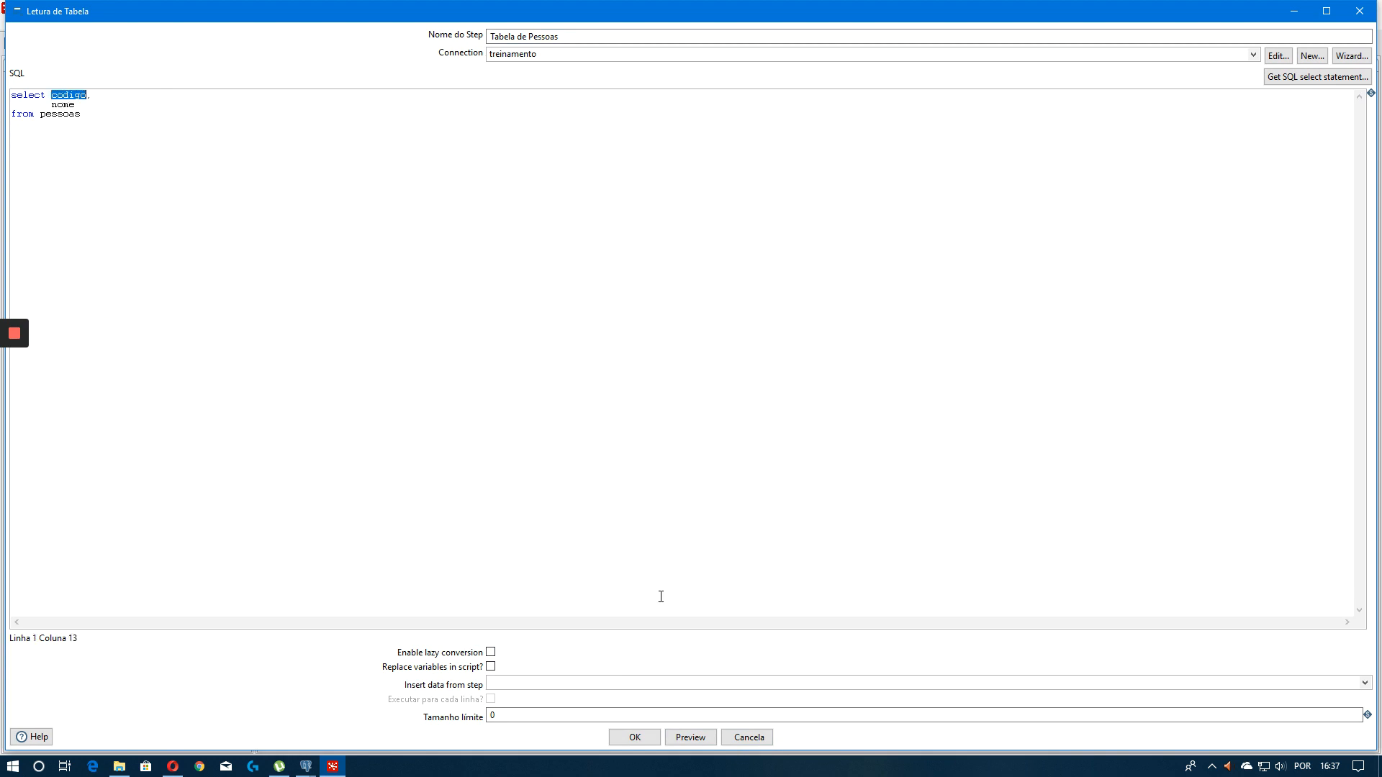
pyautogui.click(748, 737)
pyautogui.doubleClick(466, 171)
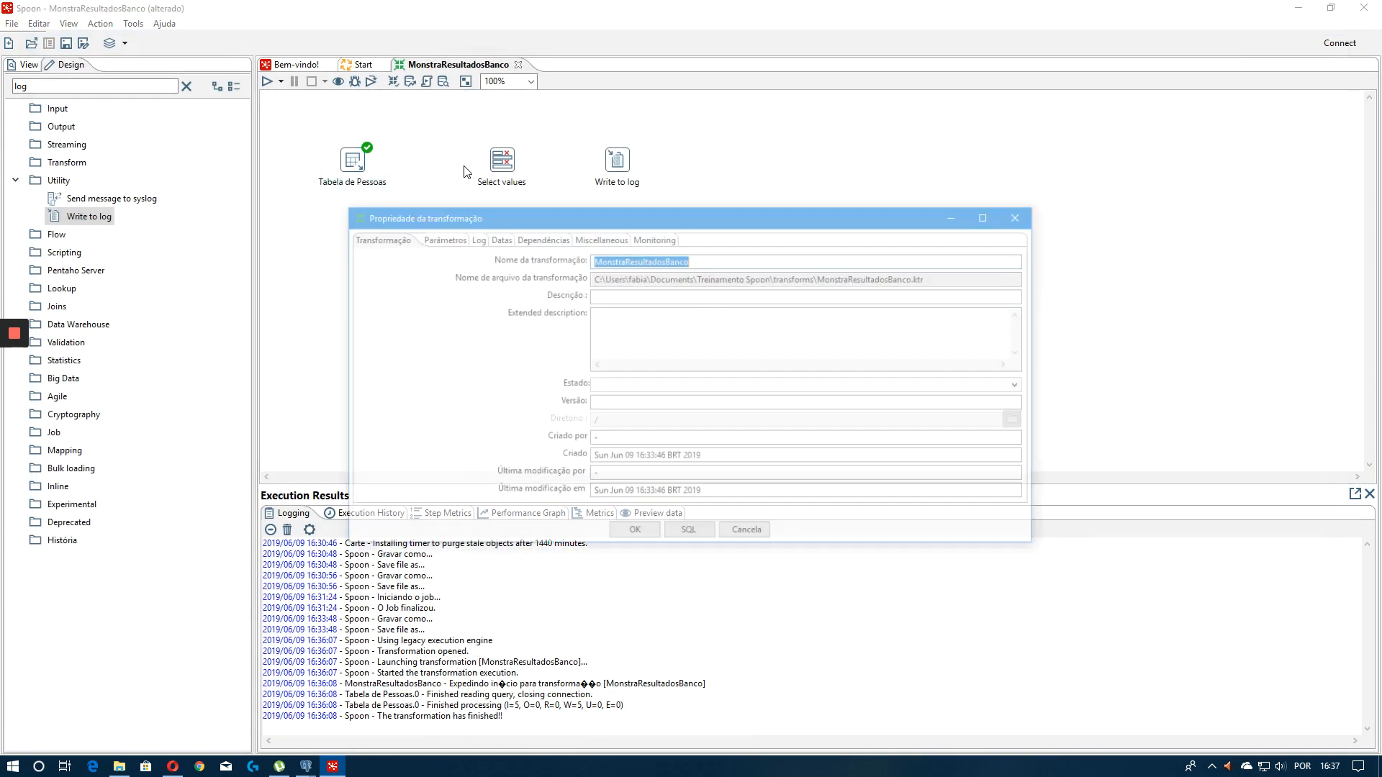
pyautogui.click(1032, 217)
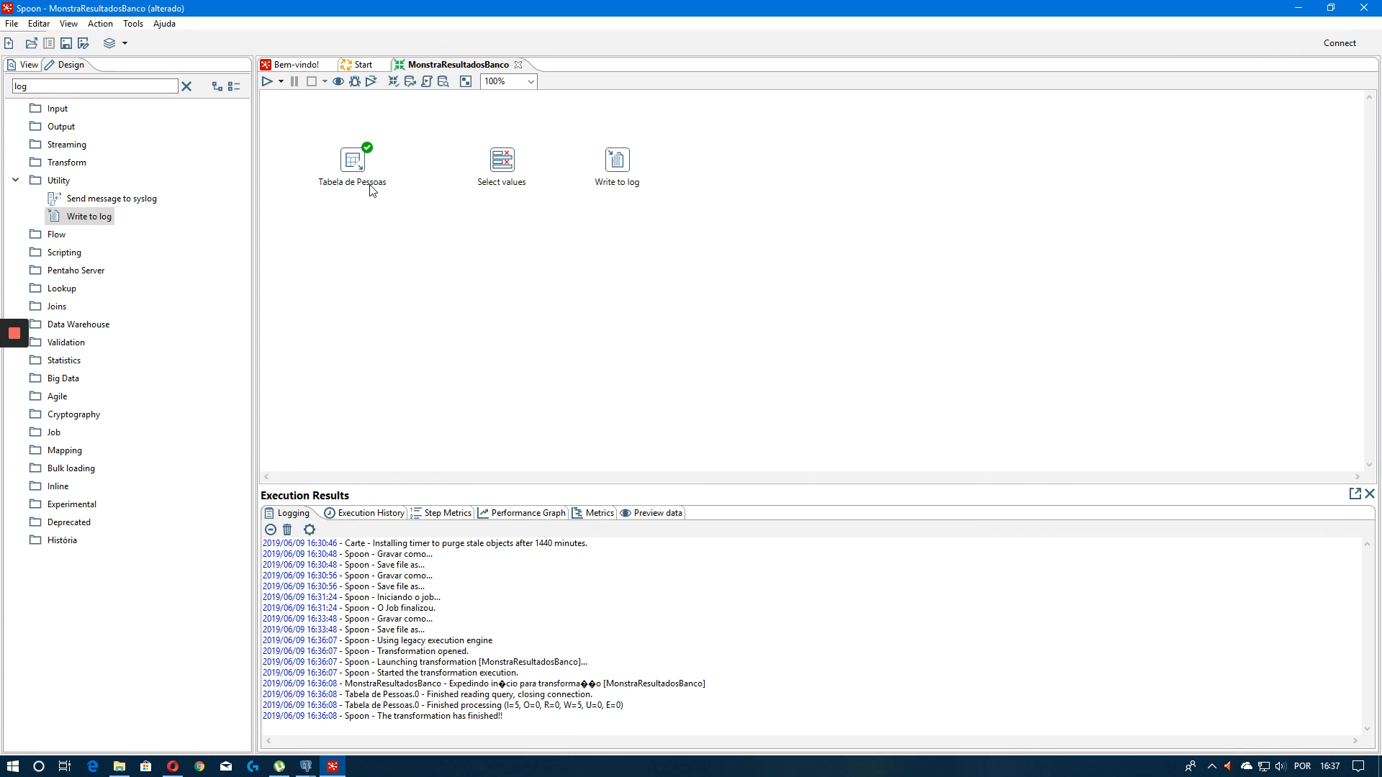
# Connect a hop from Tabela de Pessoas to Select values
pyautogui.moveTo(351, 165); pyautogui.dragTo(498, 160)
pyautogui.doubleClick(452, 160)
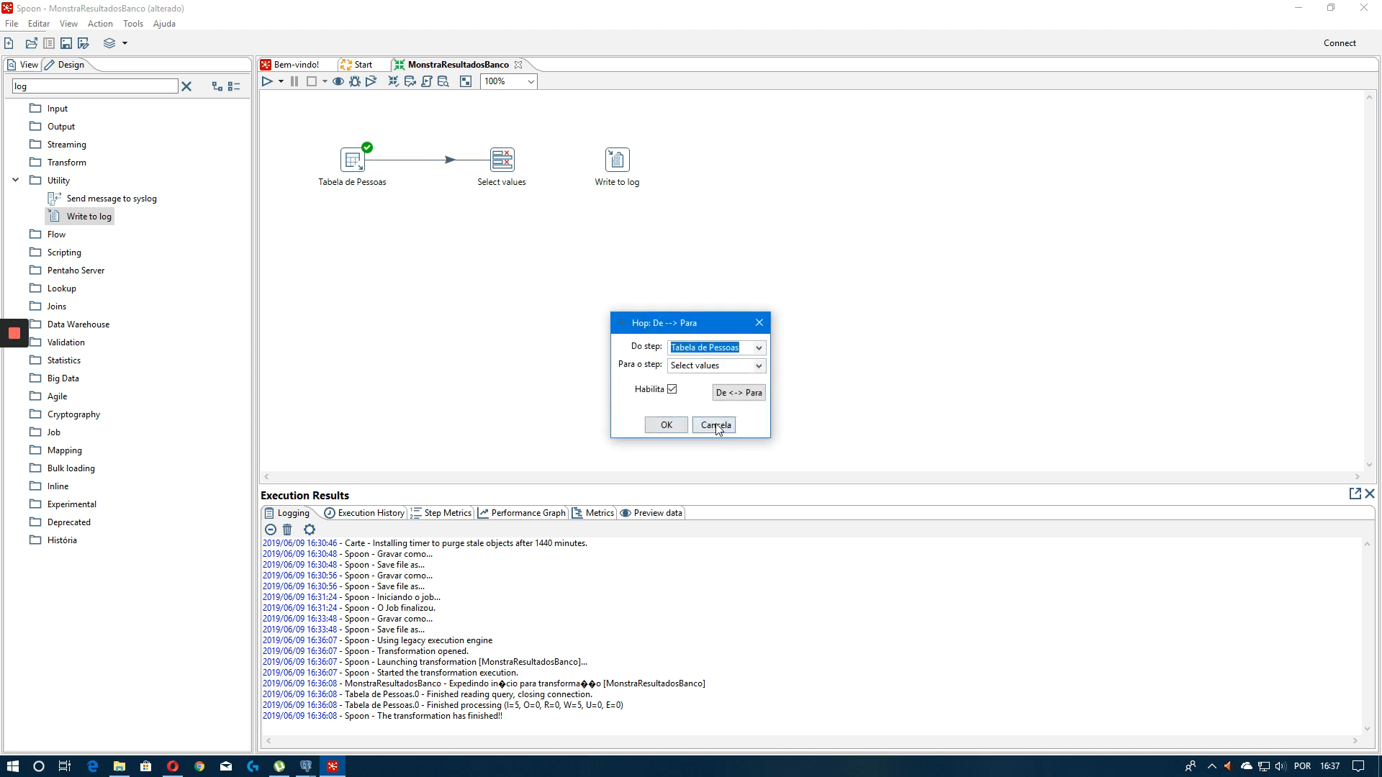
pyautogui.click(715, 426)
# Move Write to log further right and connect Select values to it as the main output
pyautogui.moveTo(615, 164); pyautogui.dragTo(707, 164)
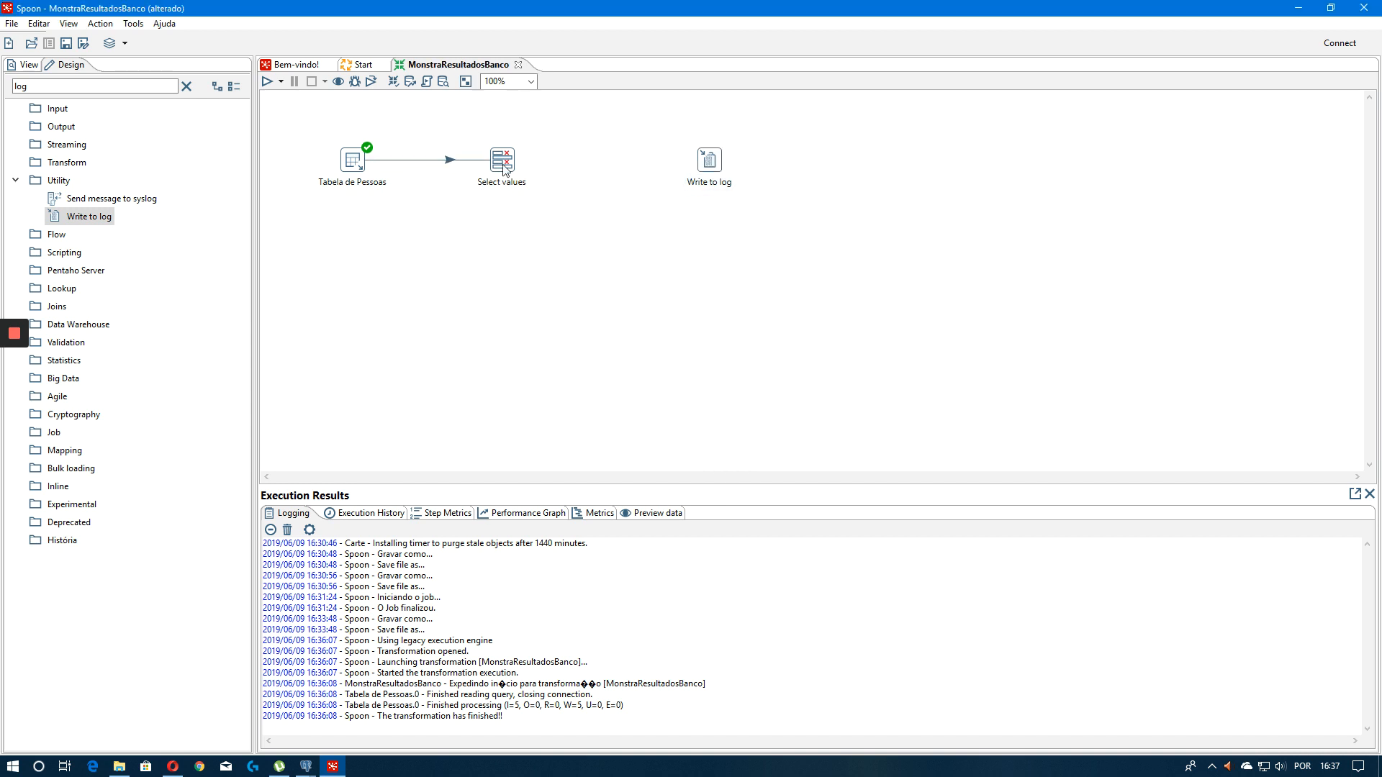
pyautogui.moveTo(502, 164); pyautogui.dragTo(709, 162)
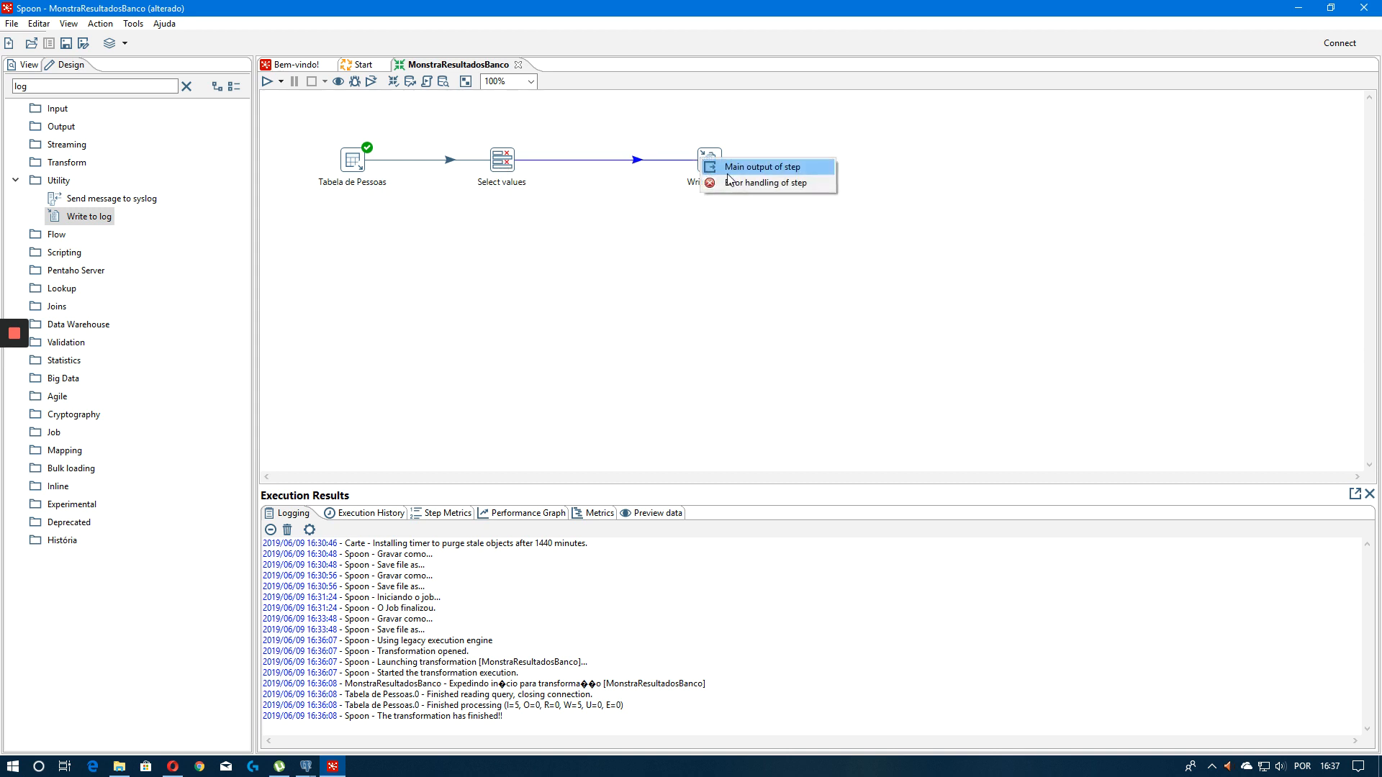
pyautogui.click(763, 168)
pyautogui.doubleClick(636, 161)
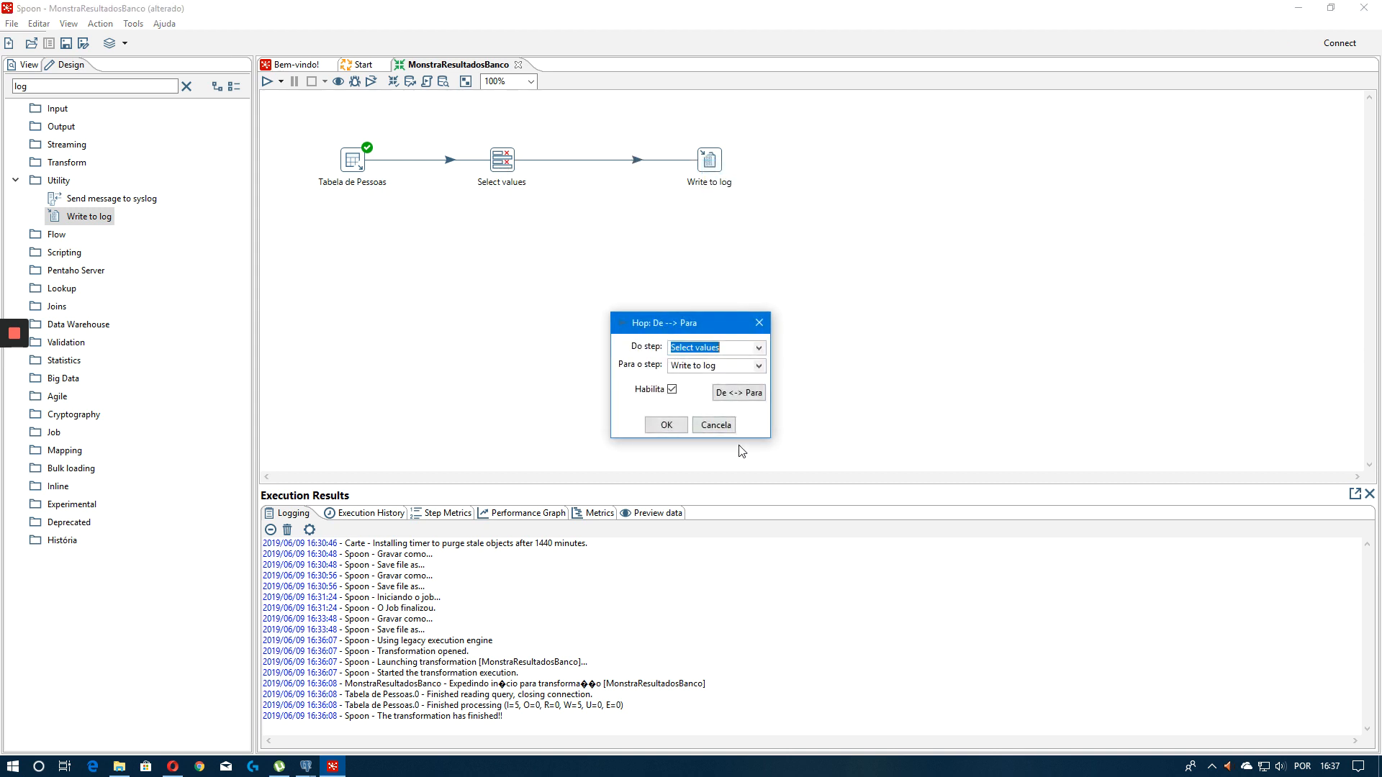
pyautogui.click(715, 426)
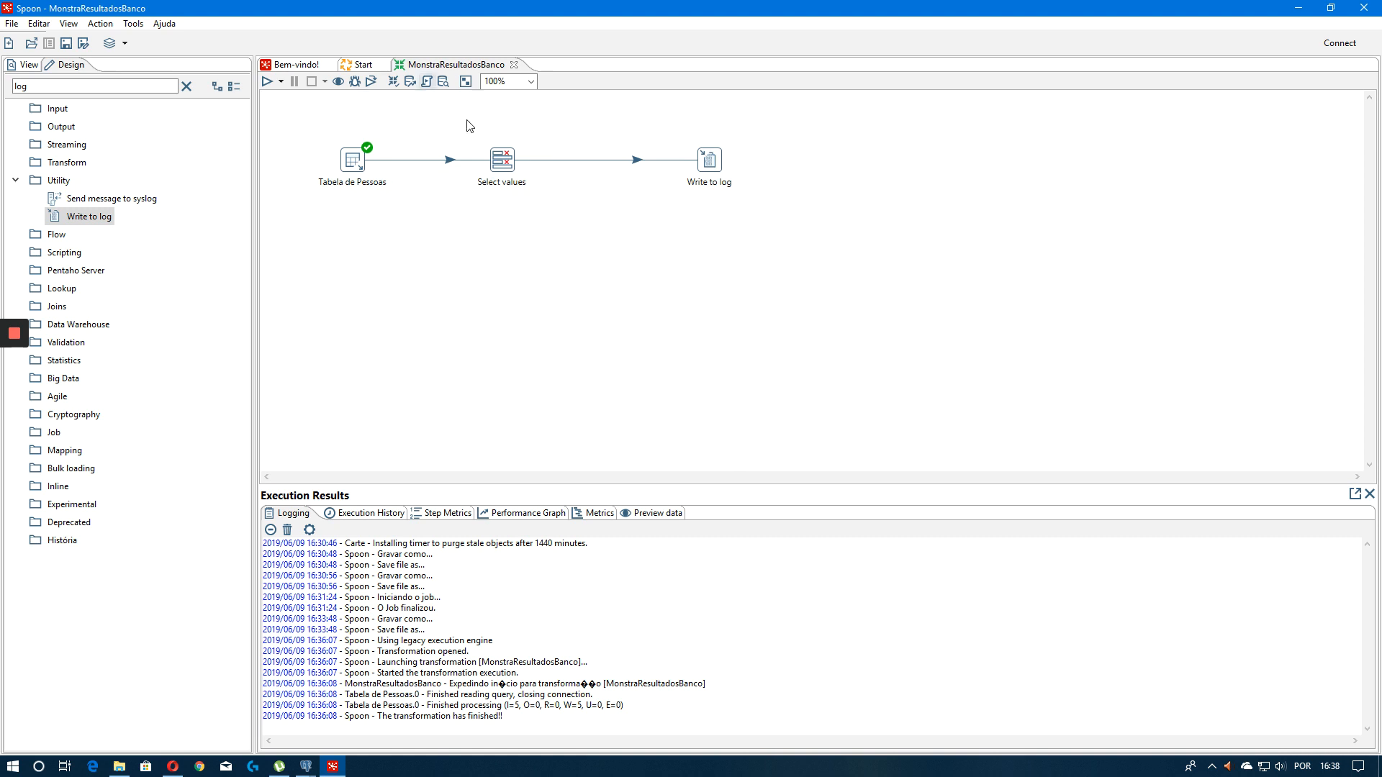
pyautogui.doubleClick(450, 160)
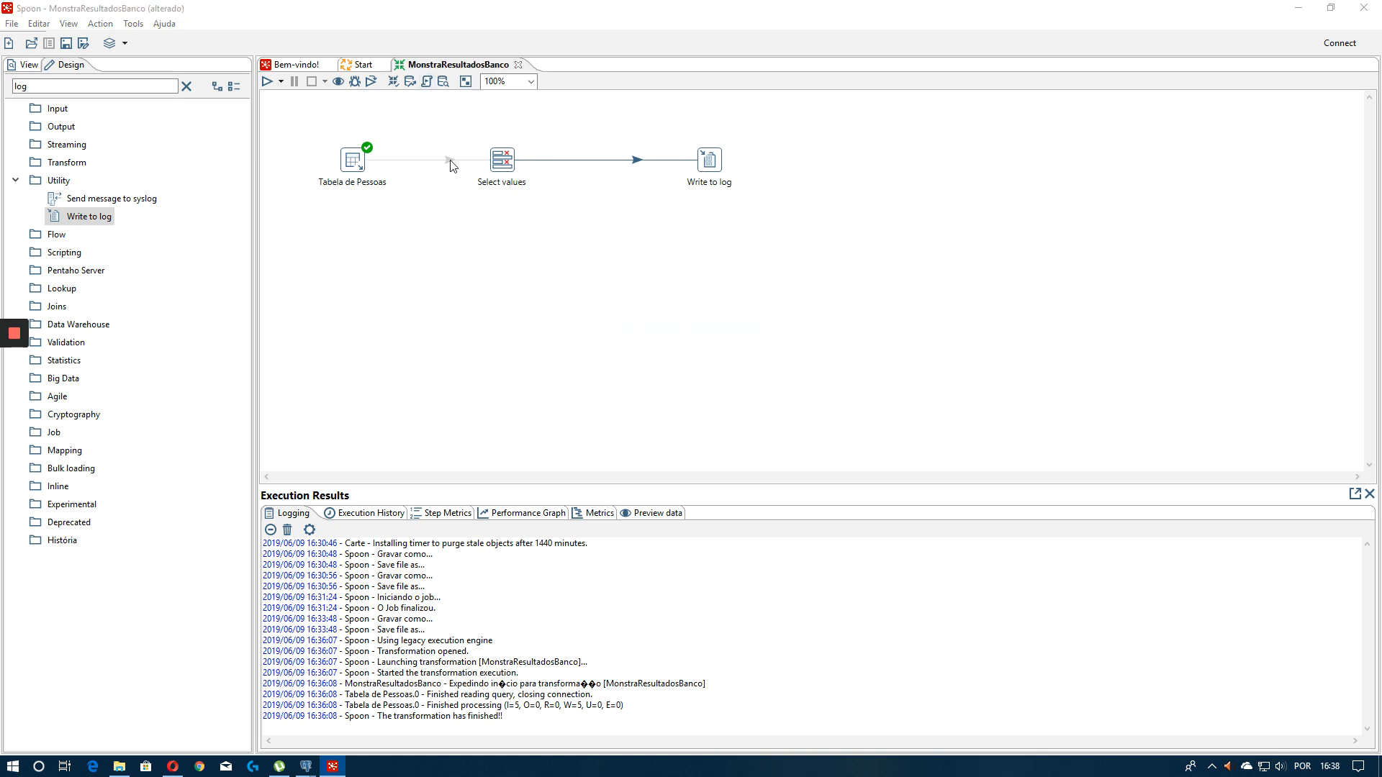
pyautogui.click(714, 426)
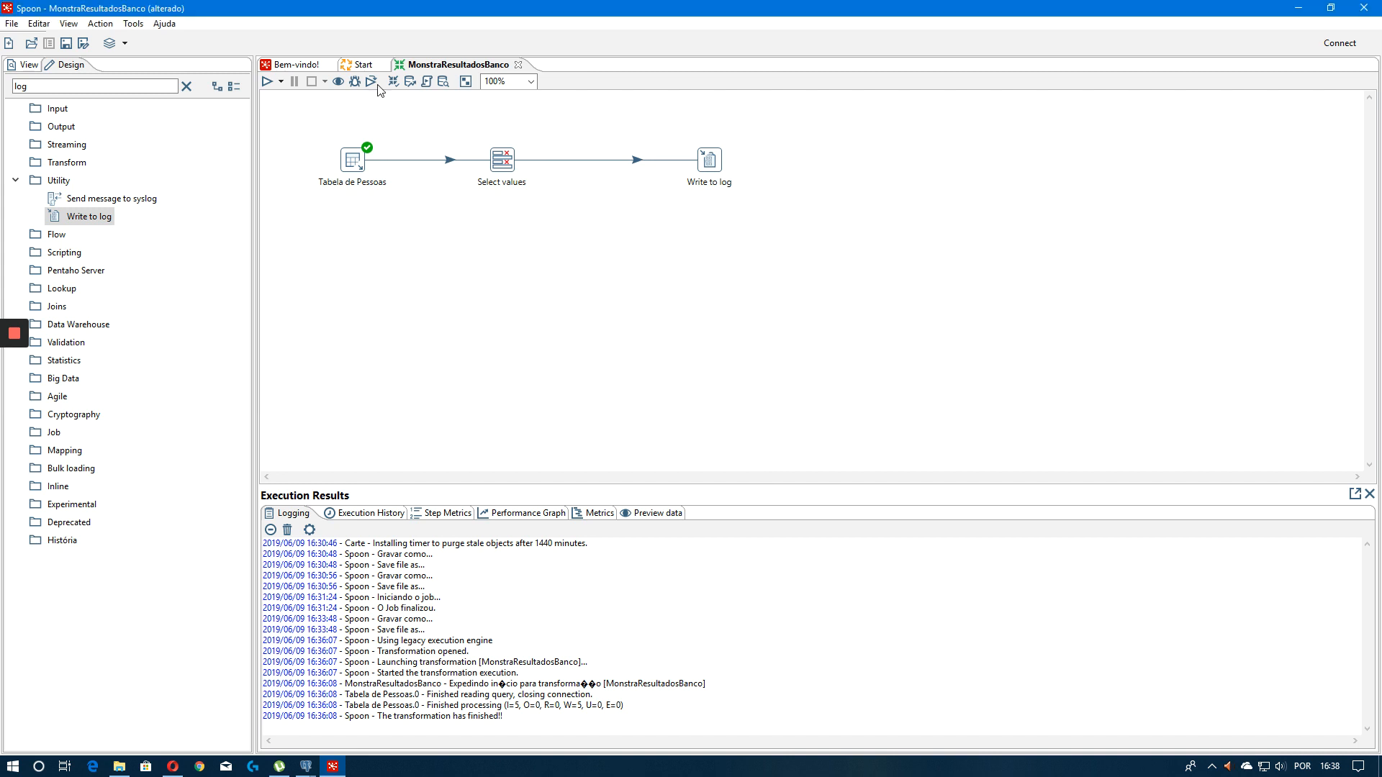
pyautogui.click(364, 67)
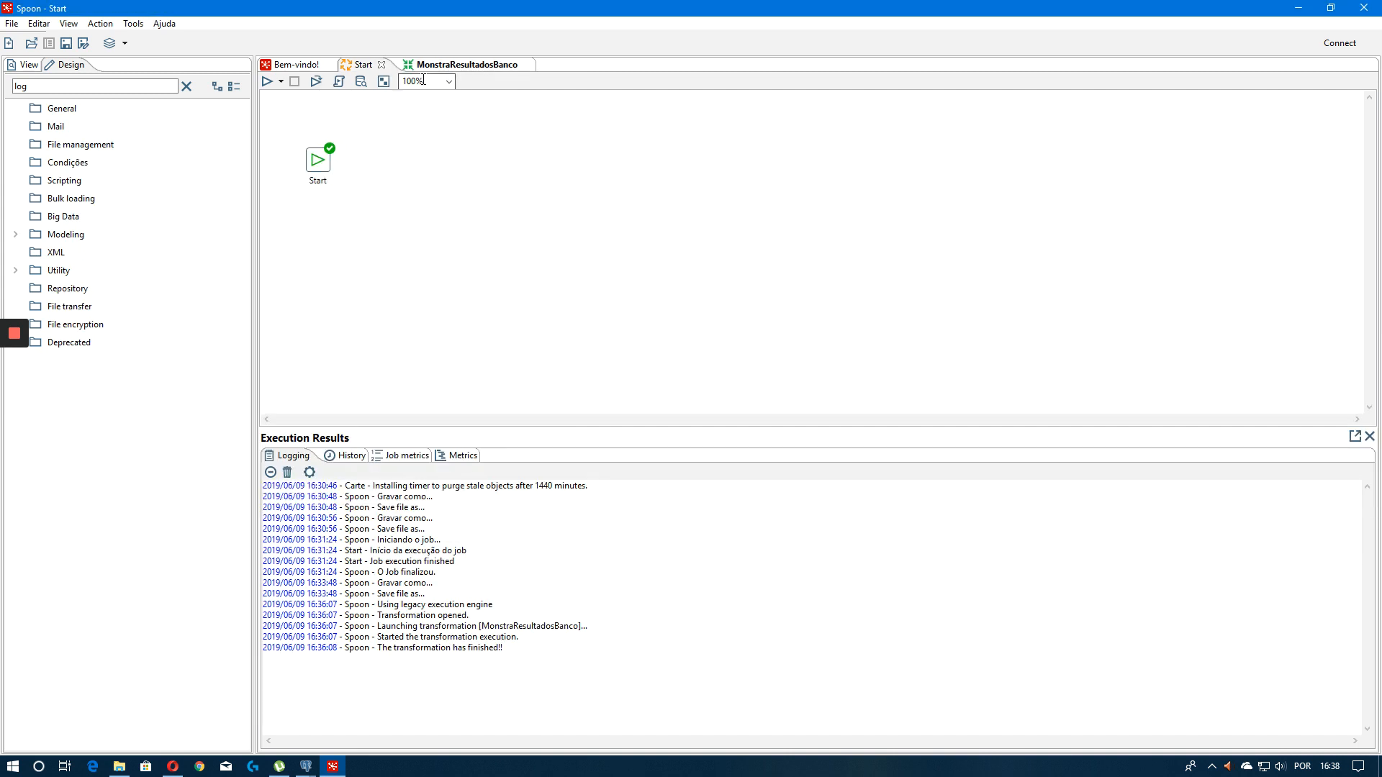
pyautogui.rightClick(326, 166)
pyautogui.click(360, 147)
pyautogui.click(496, 67)
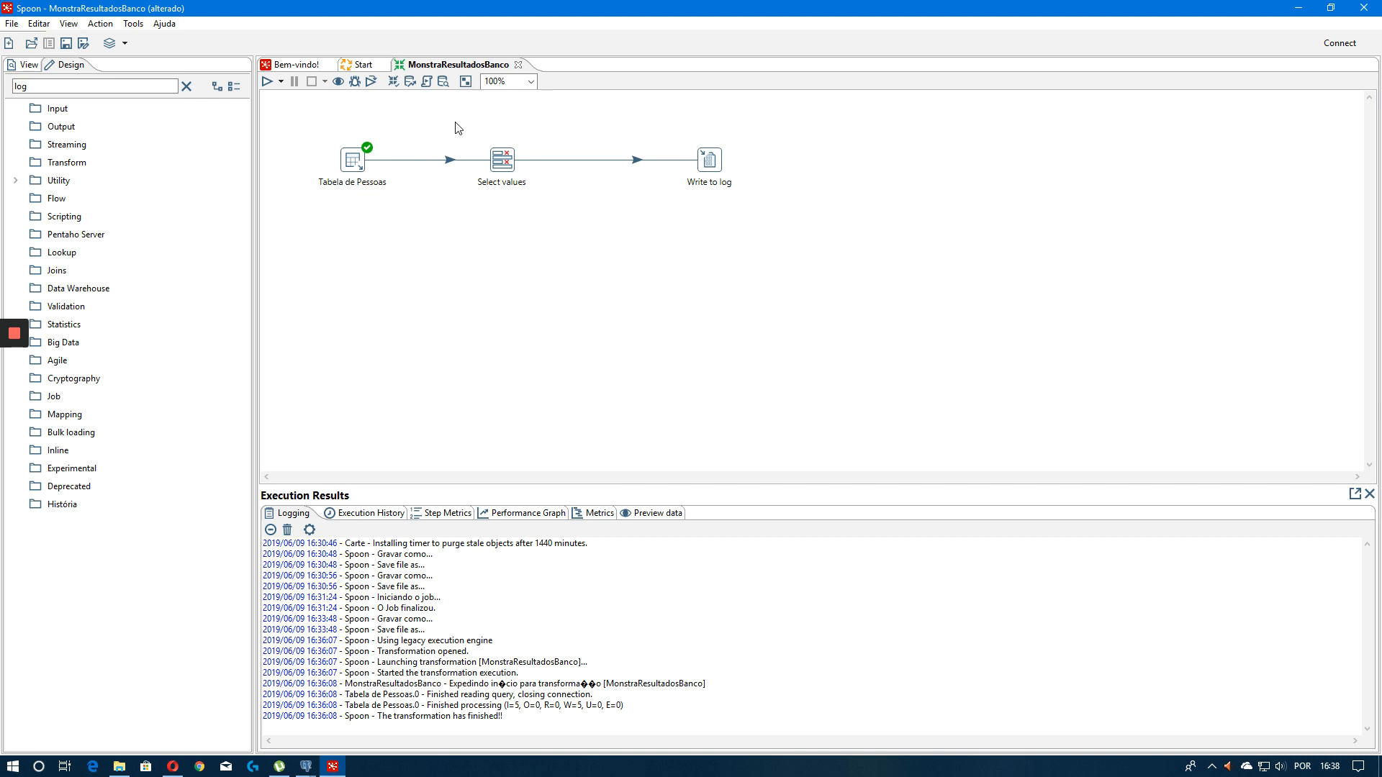
# Move Write to log closer to Select values and save the transformation
pyautogui.moveTo(711, 170); pyautogui.dragTo(677, 170)
pyautogui.hotkey('ctrl', 'a')
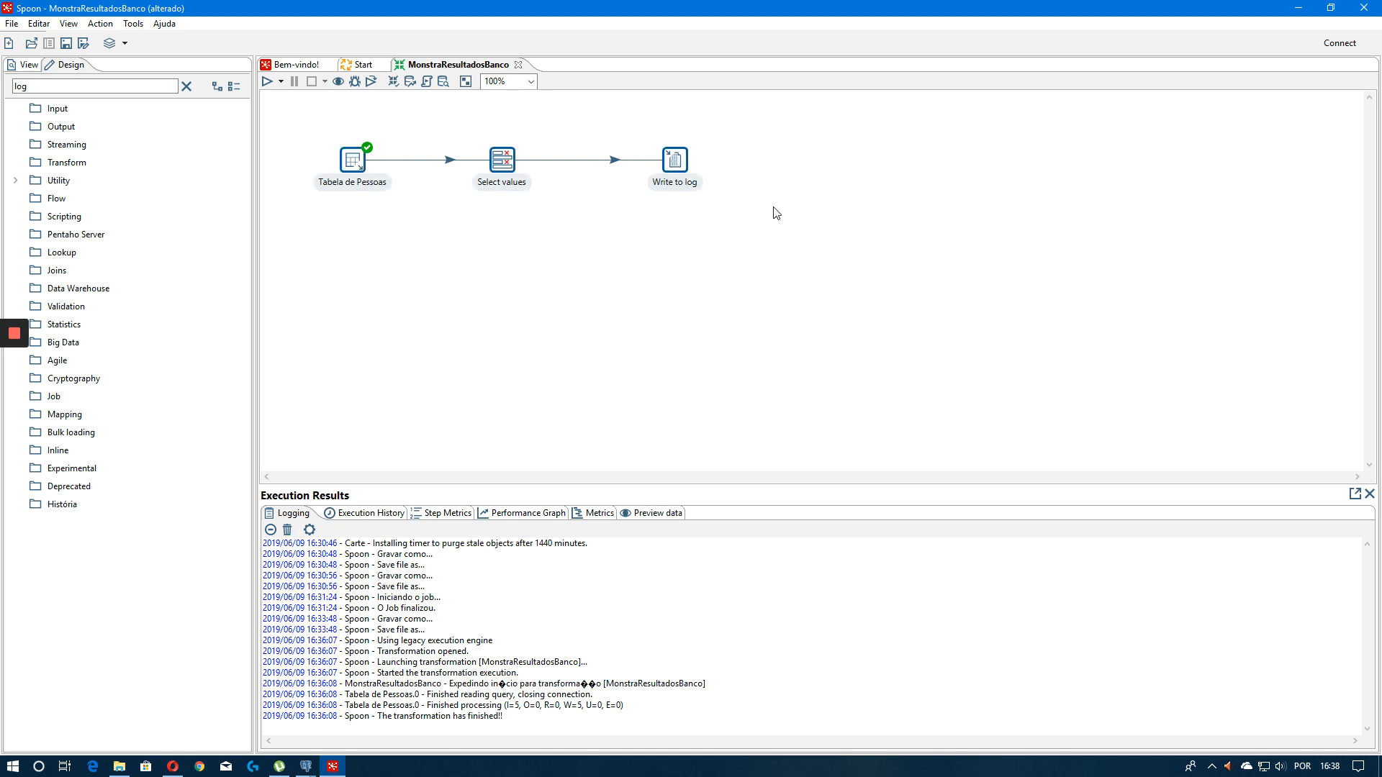
pyautogui.hotkey('ctrl', 's')
pyautogui.moveTo(673, 175); pyautogui.dragTo(627, 174)
pyautogui.hotkey('ctrl', 's')
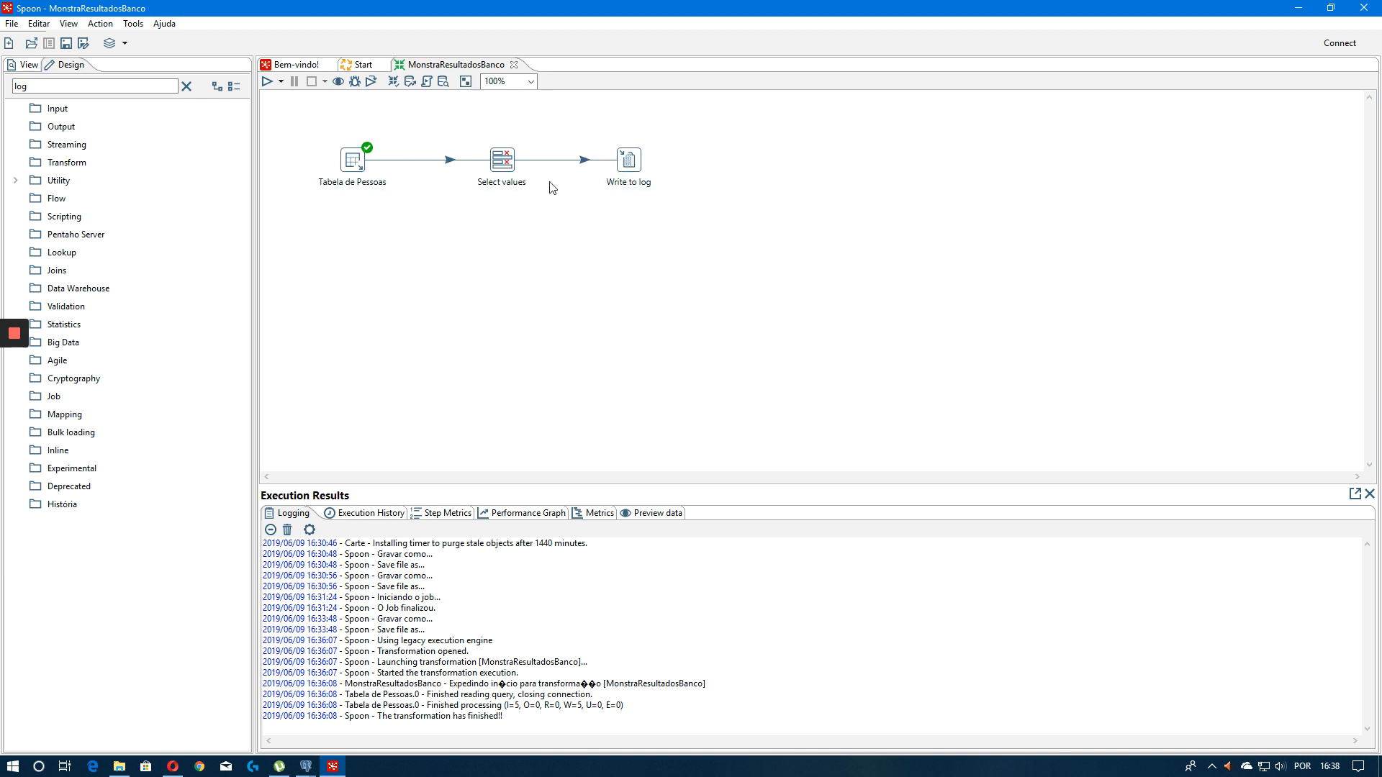
# Configure Write to log to output the codigo and nome fields with the message Resultado da consulta da tabela
pyautogui.click(504, 161)
pyautogui.doubleClick(623, 163)
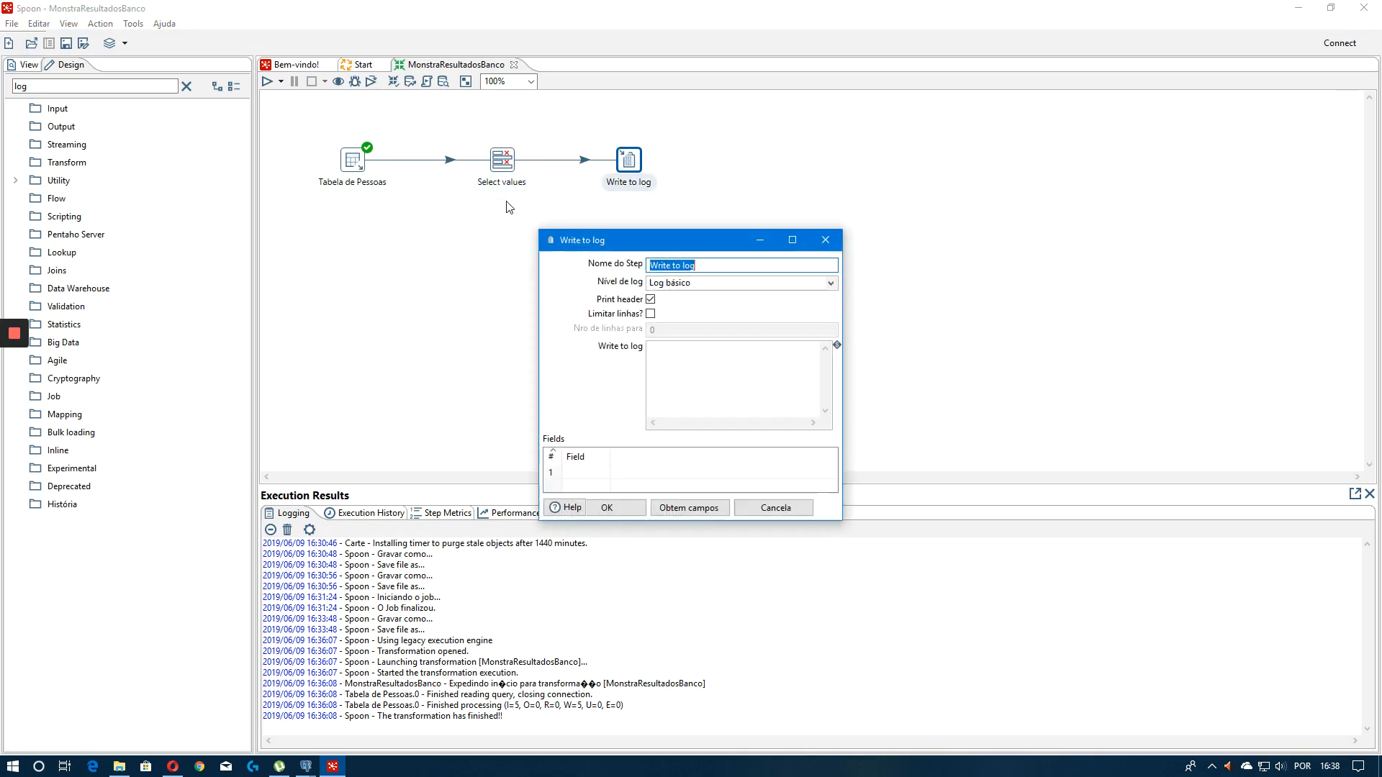
pyautogui.click(792, 240)
pyautogui.click(61, 238)
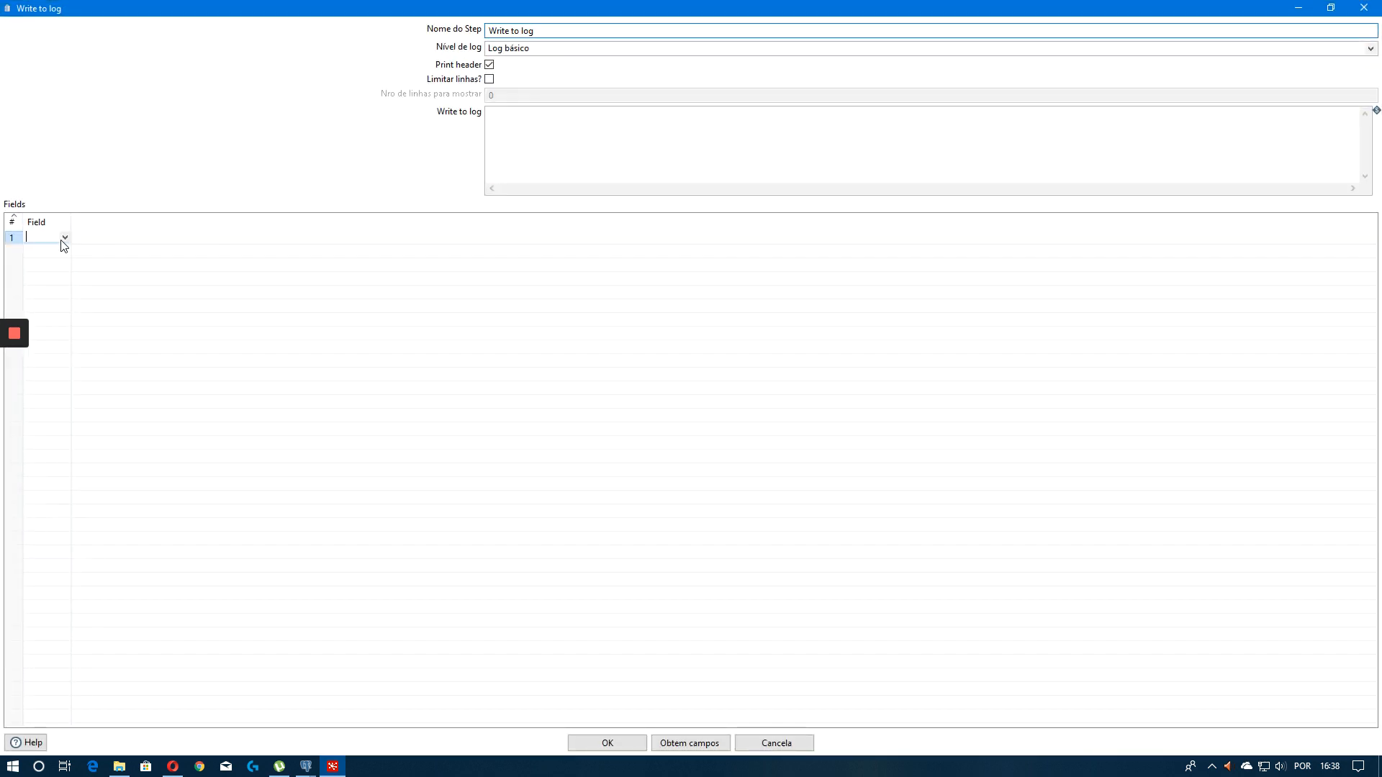
pyautogui.click(656, 749)
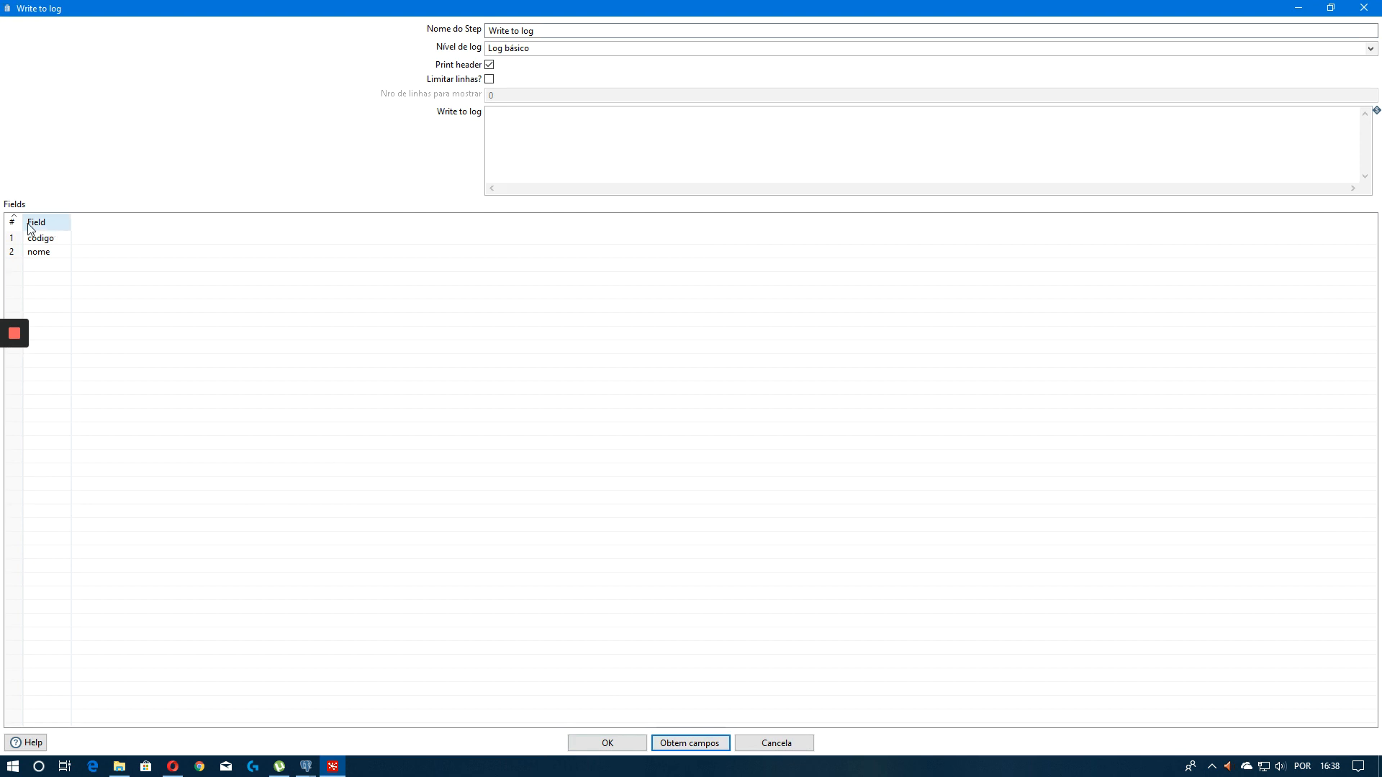
pyautogui.click(102, 239)
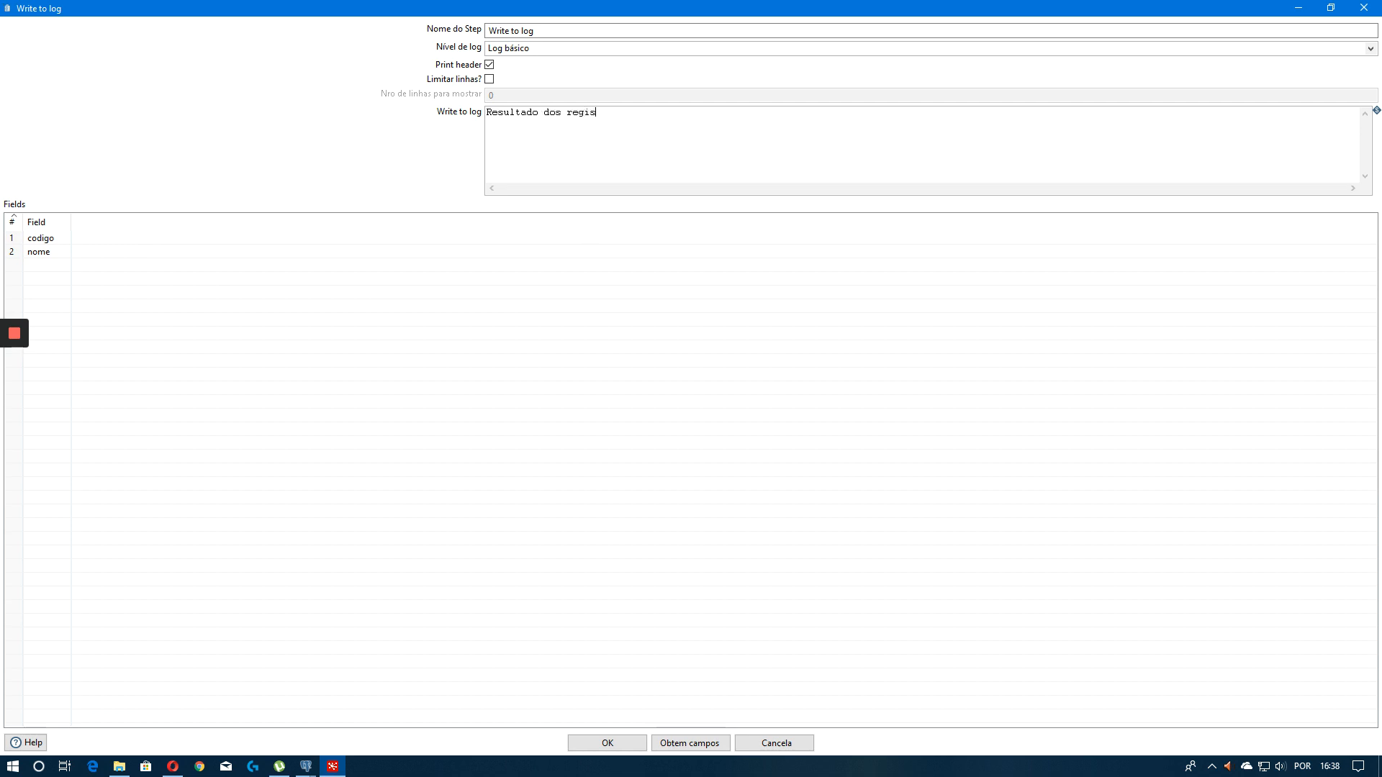
pyautogui.press('BackSpace')
pyautogui.press('BackSpace')
pyautogui.click(599, 745)
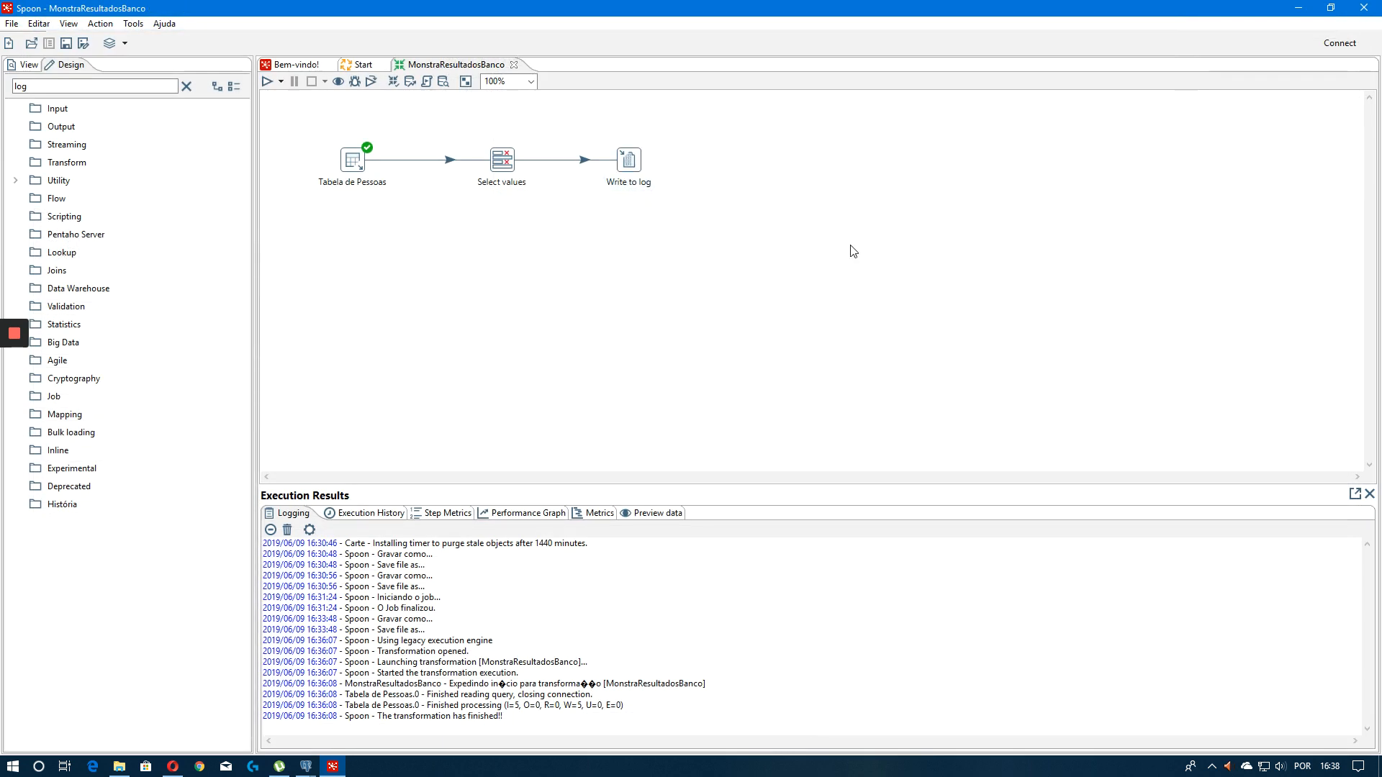
# Run the transformation locally and examine the rows written in the execution log
pyautogui.click(267, 81)
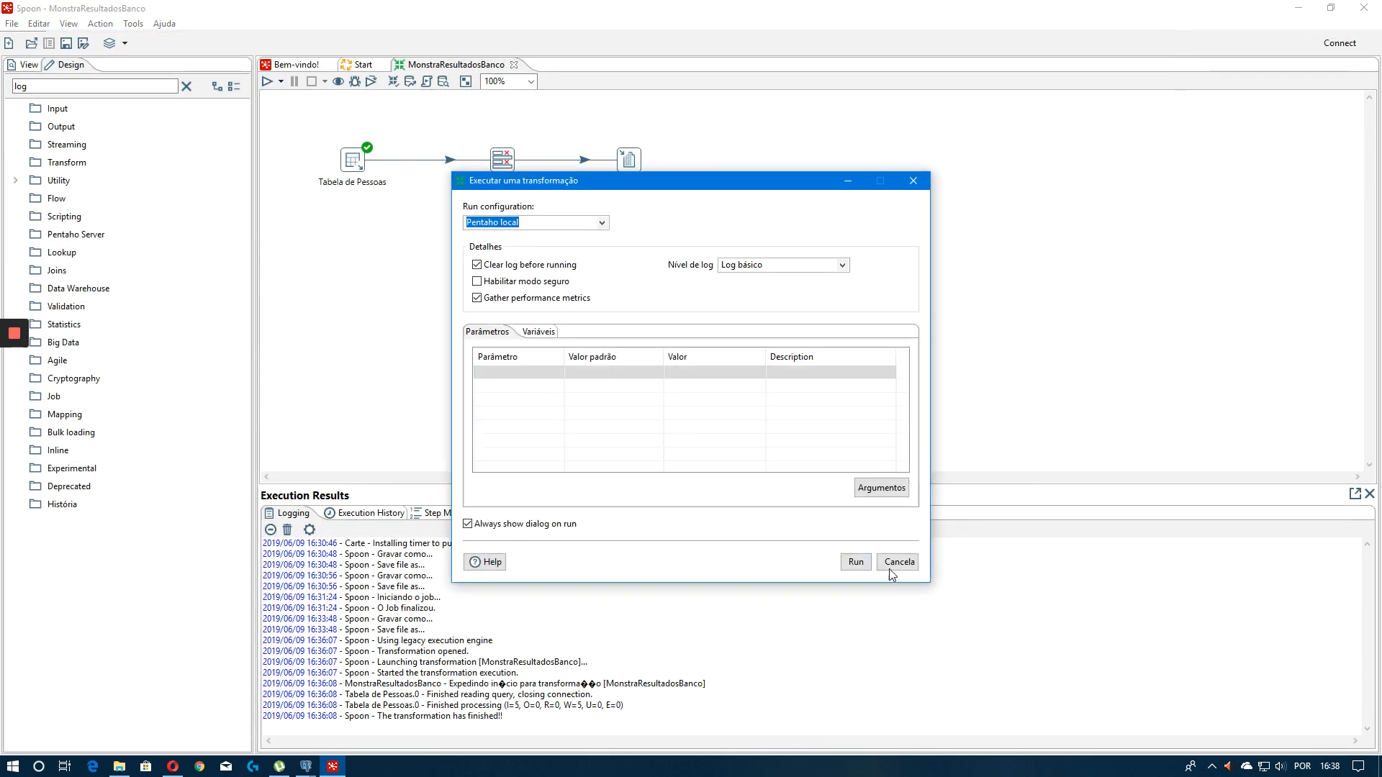
pyautogui.click(856, 563)
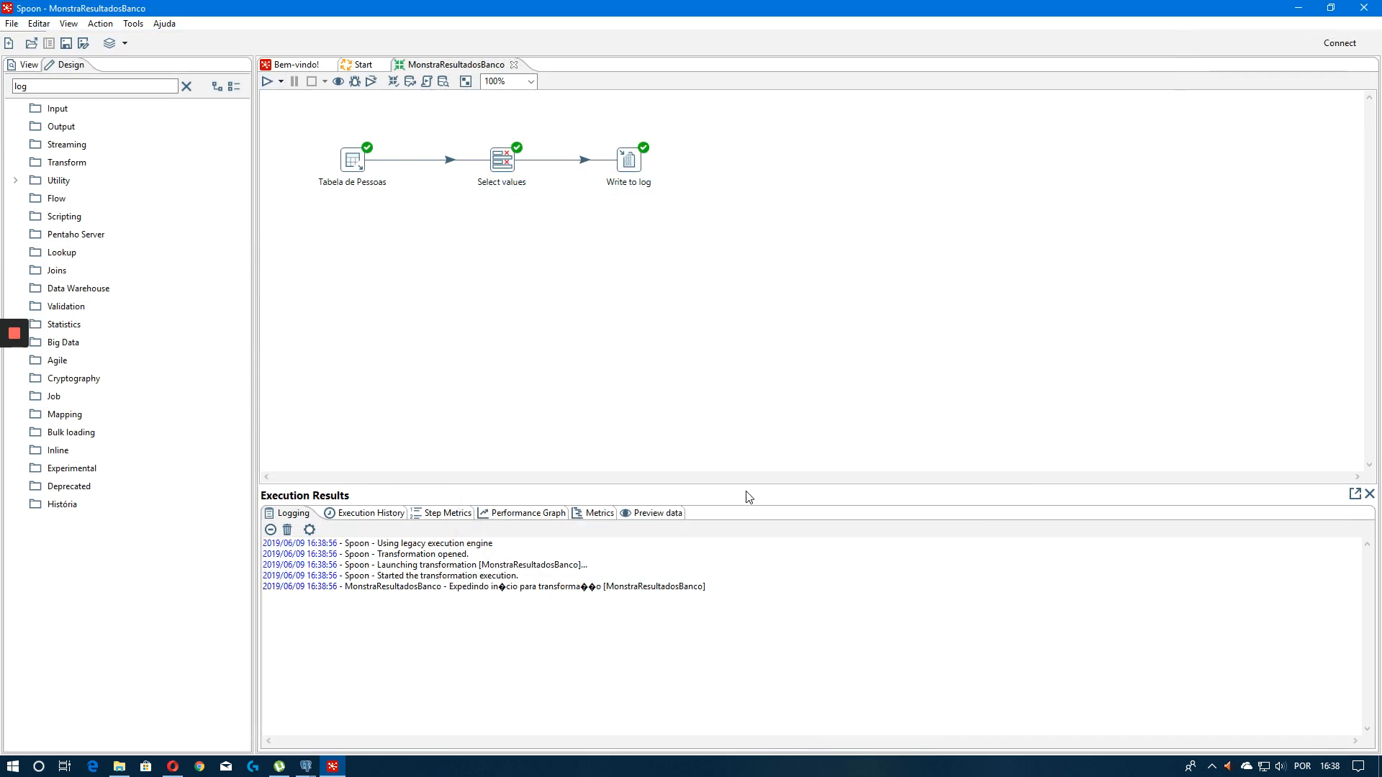
pyautogui.moveTo(766, 485); pyautogui.dragTo(748, 371)
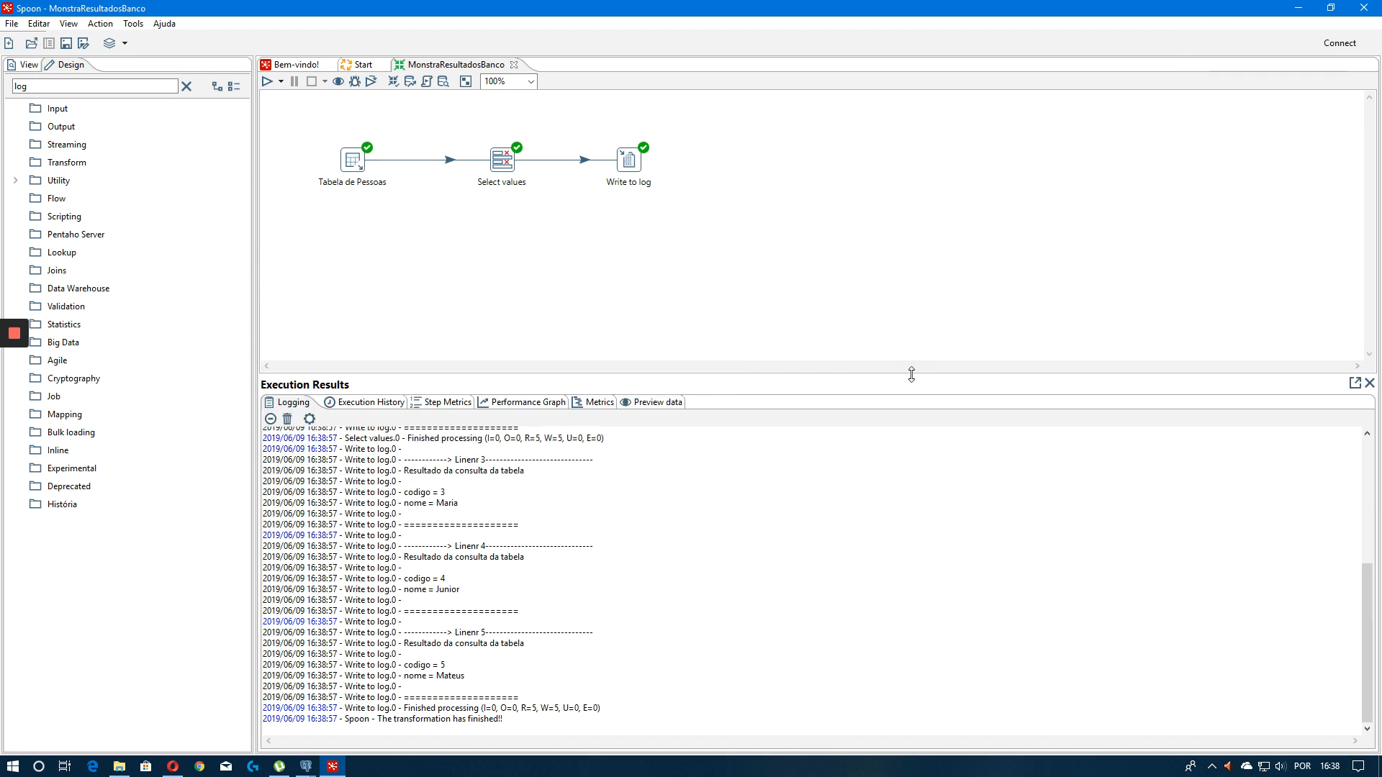
pyautogui.moveTo(912, 371); pyautogui.dragTo(892, 280)
pyautogui.moveTo(451, 385); pyautogui.dragTo(505, 398)
pyautogui.scroll(5, 497, 439)
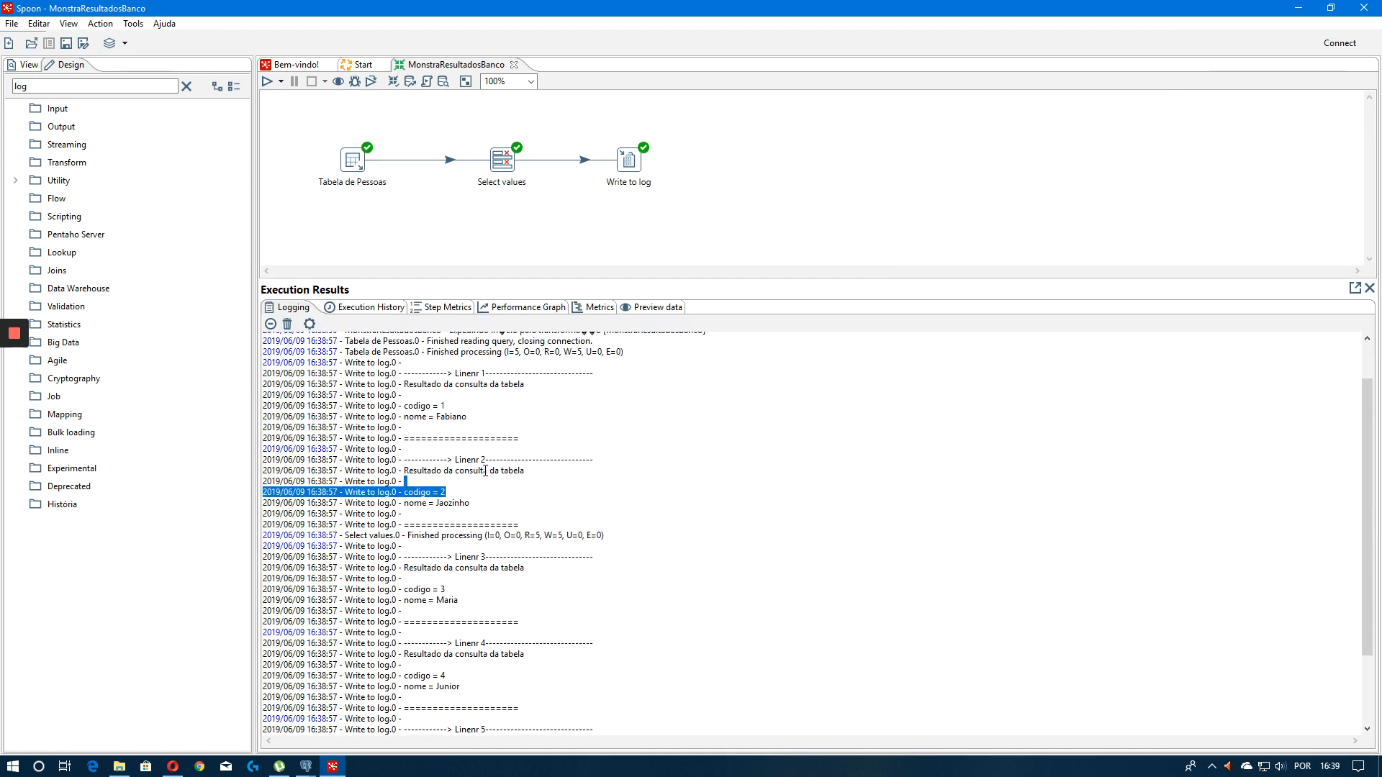
pyautogui.moveTo(406, 456)
pyautogui.mouseDown()
pyautogui.moveTo(480, 465)
pyautogui.moveTo(394, 446)
pyautogui.mouseUp()
pyautogui.click(481, 475)
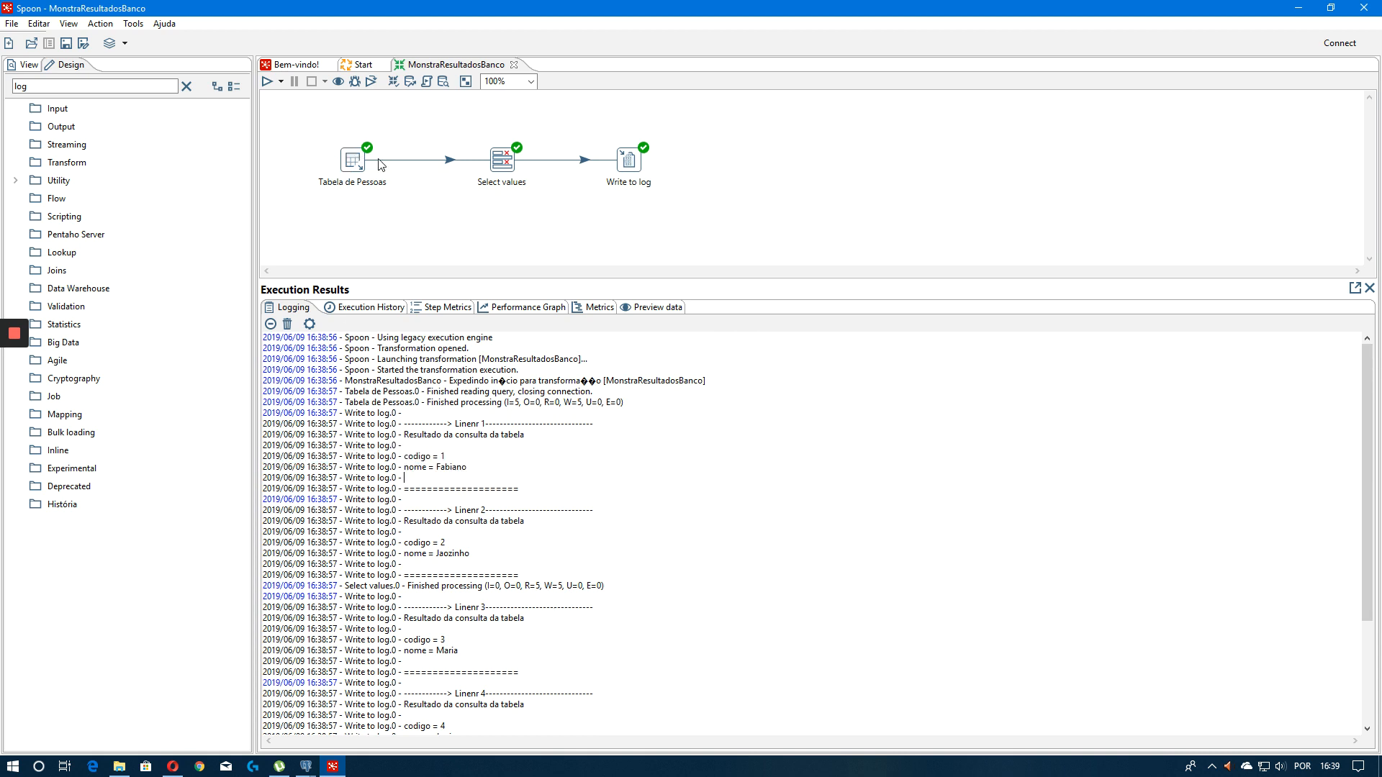
pyautogui.moveTo(460, 139); pyautogui.dragTo(762, 222)
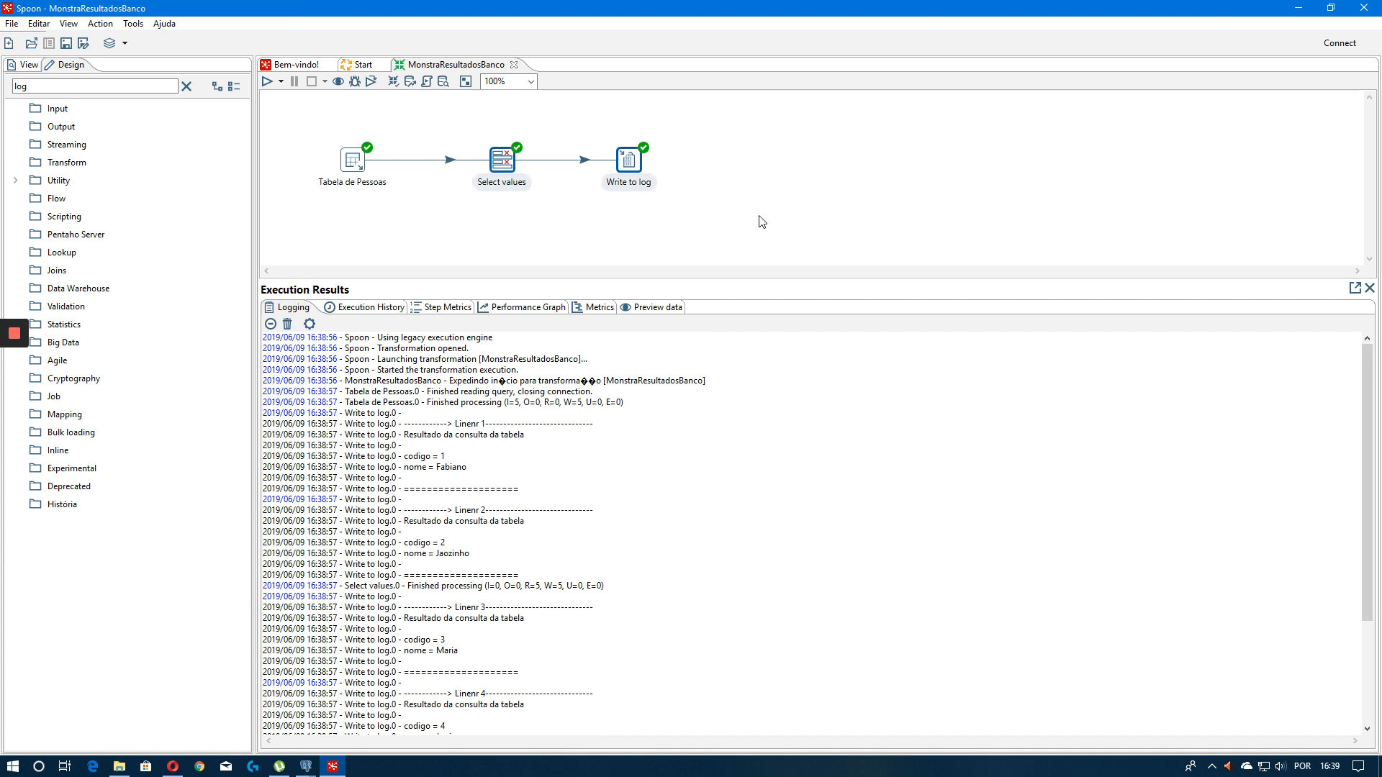
pyautogui.moveTo(404, 229); pyautogui.dragTo(314, 133)
pyautogui.moveTo(443, 130); pyautogui.dragTo(1042, 271)
pyautogui.click(465, 261)
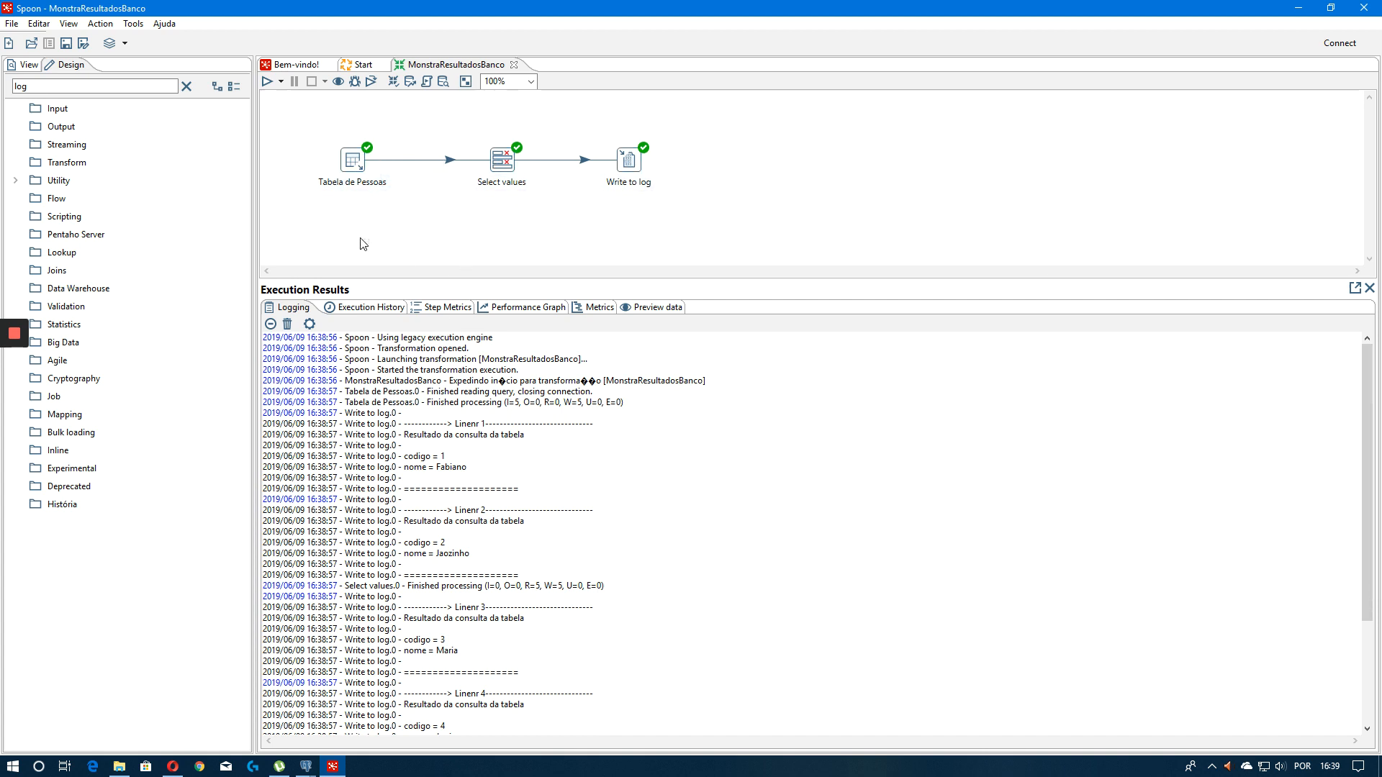
pyautogui.moveTo(363, 245); pyautogui.dragTo(300, 128)
pyautogui.moveTo(446, 130); pyautogui.dragTo(765, 216)
pyautogui.click(765, 216)
pyautogui.moveTo(752, 278); pyautogui.dragTo(720, 340)
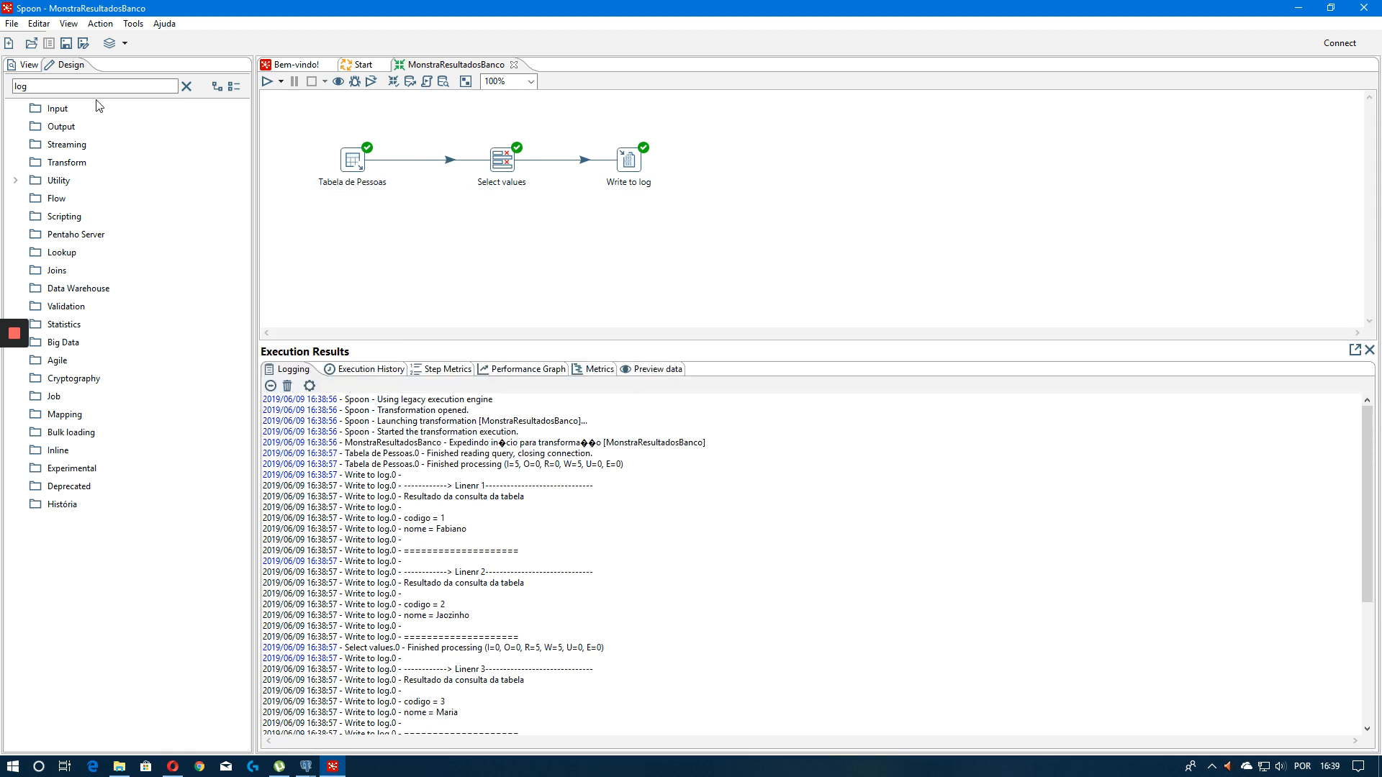
# Add a Dummy (do nothing) step connected after Write to log
pyautogui.moveTo(57, 85); pyautogui.dragTo(10, 99)
pyautogui.write('suuc')
pyautogui.press('BackSpace')
pyautogui.press('BackSpace')
pyautogui.press('BackSpace')
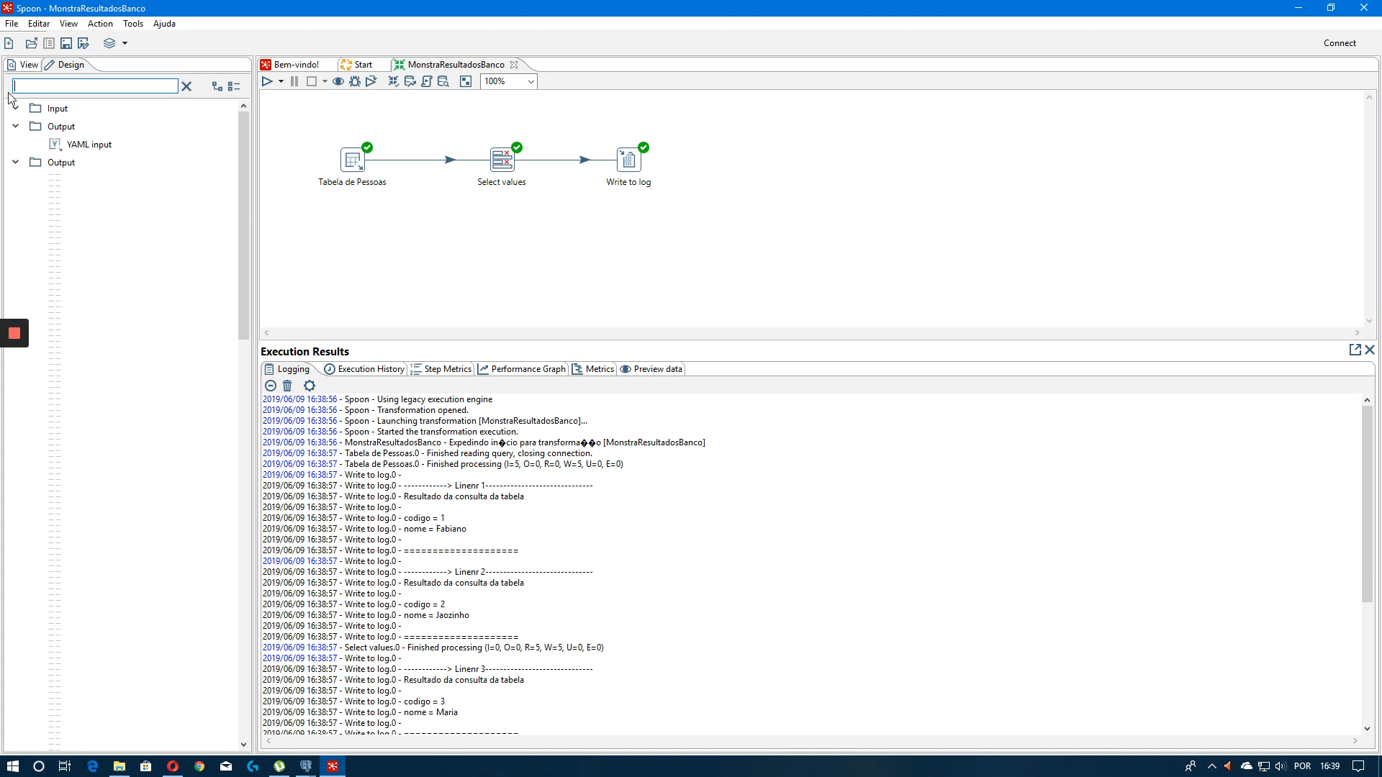
pyautogui.write('dumm')
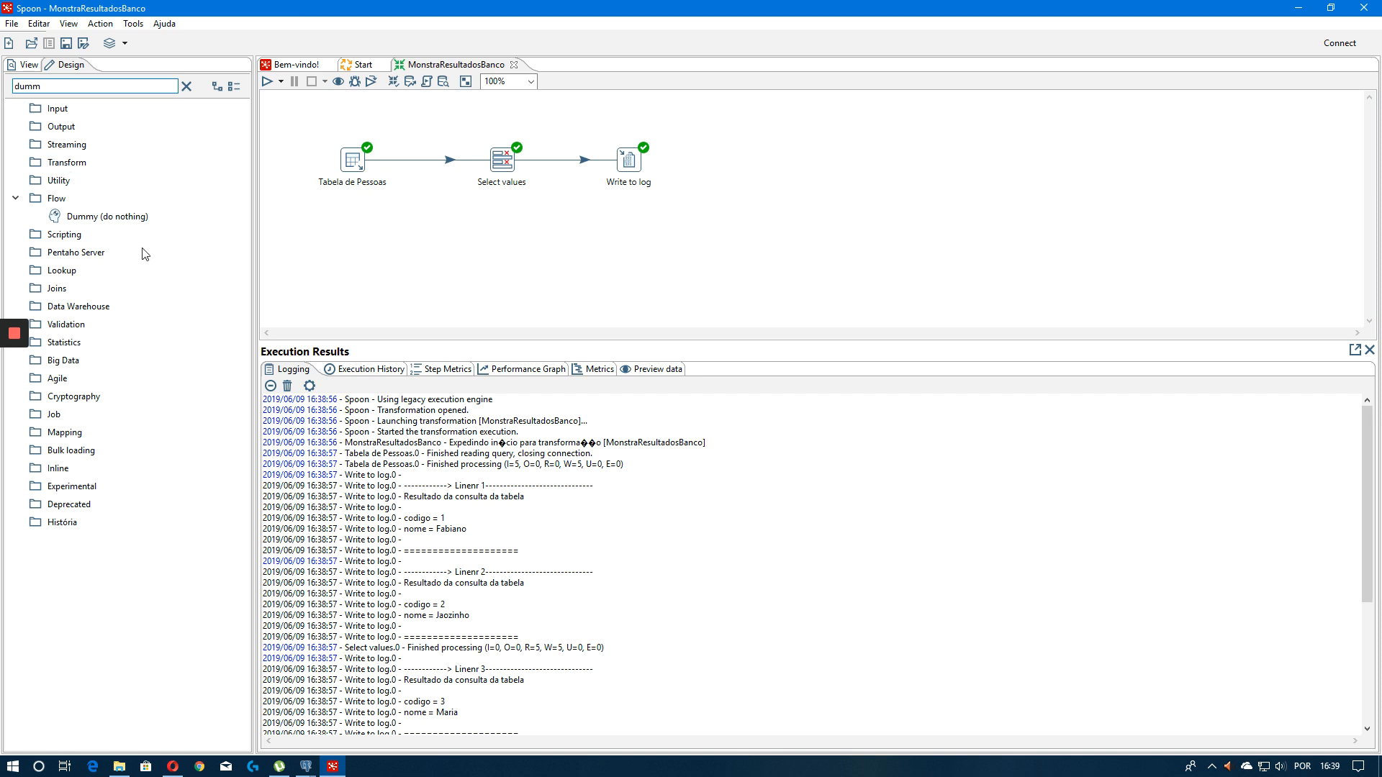
pyautogui.moveTo(108, 216); pyautogui.dragTo(790, 196)
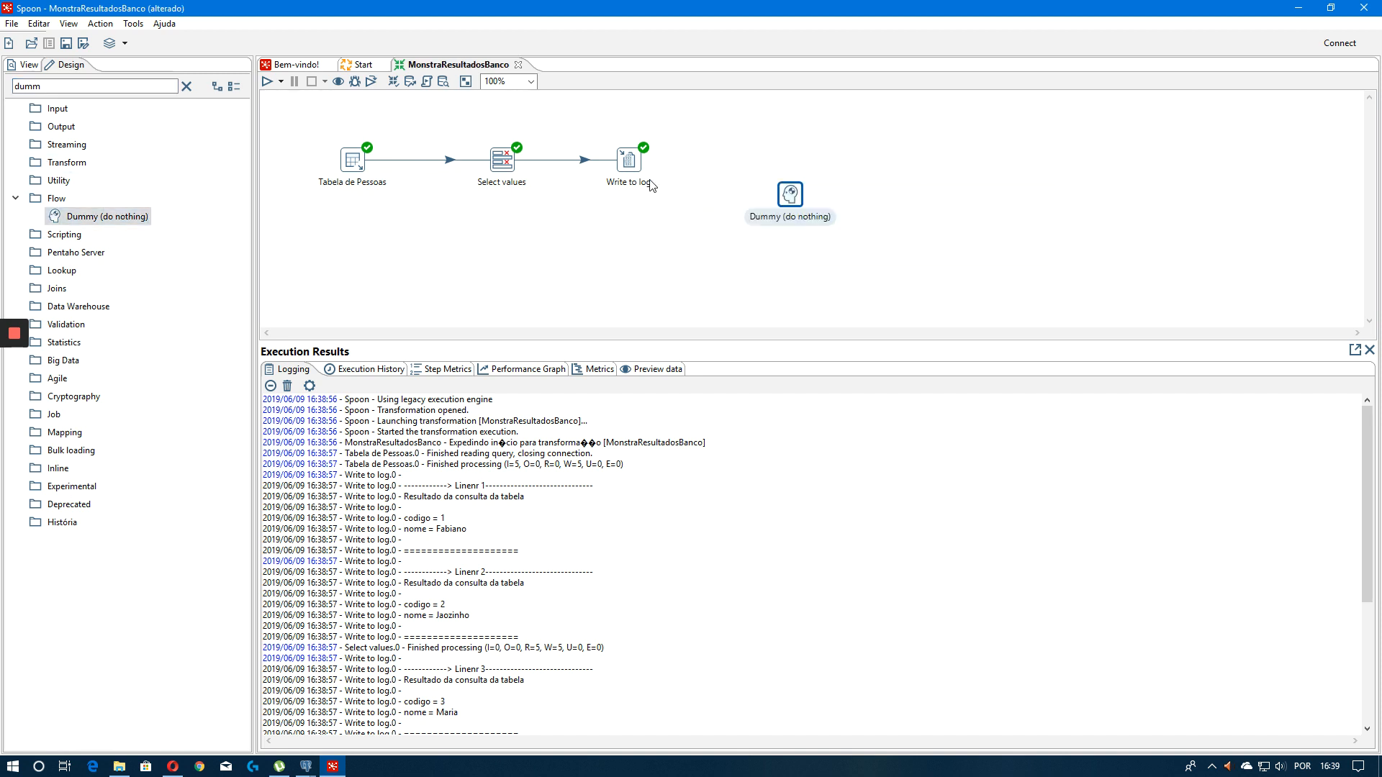
pyautogui.click(855, 219)
pyautogui.moveTo(312, 128); pyautogui.dragTo(317, 129)
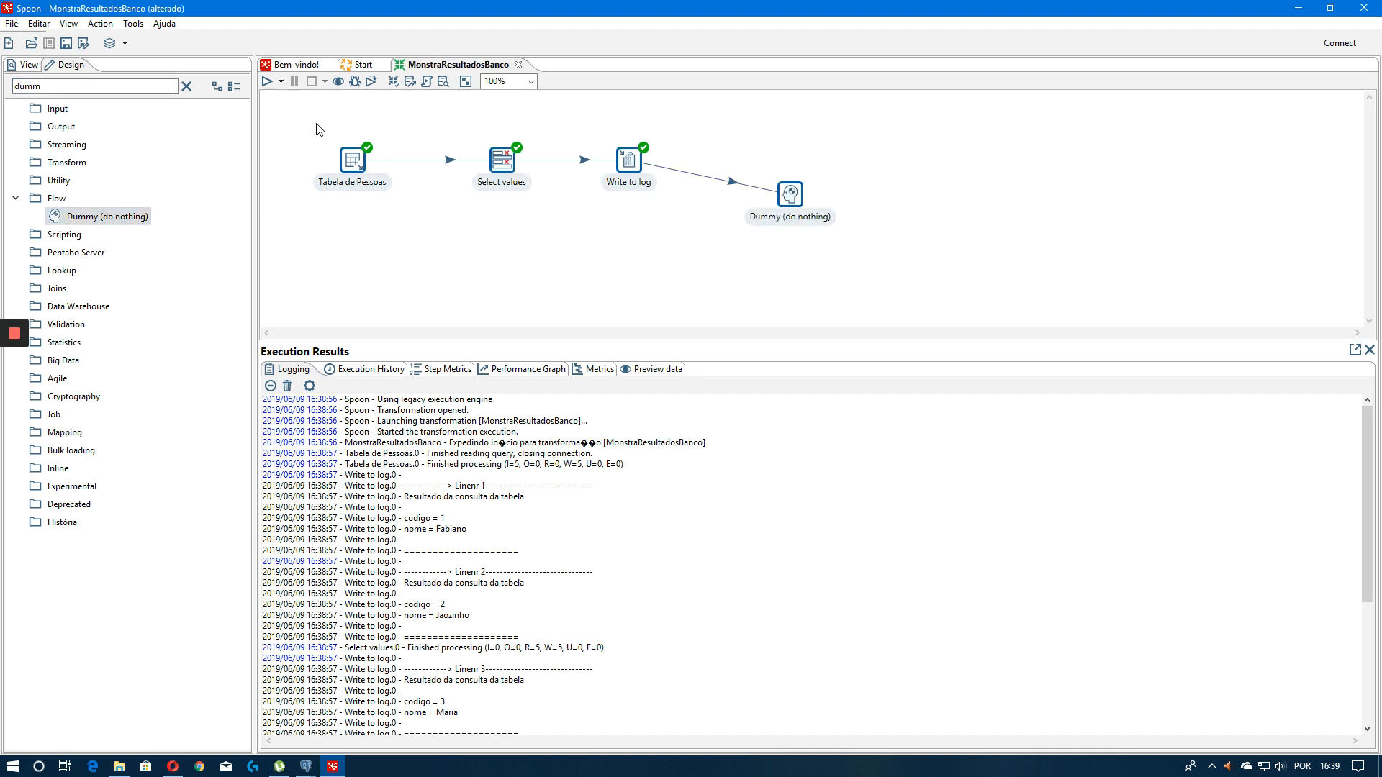
# Align the Dummy step in line with the other steps and save the transformation
pyautogui.hotkey('ctrl', 'Up')
pyautogui.hotkey('ctrl', 's')
pyautogui.click(741, 227)
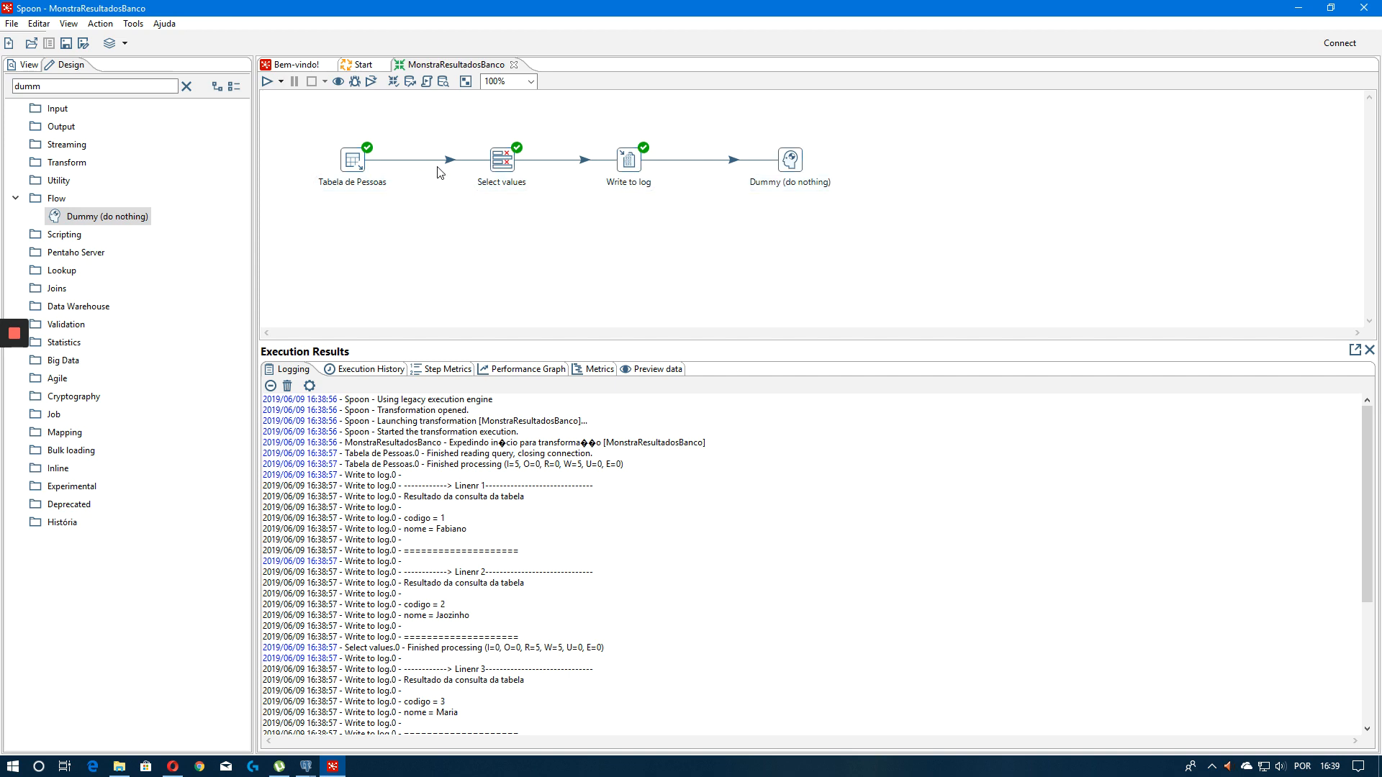
# Run the transformation again and review its log
pyautogui.click(266, 81)
pyautogui.click(864, 569)
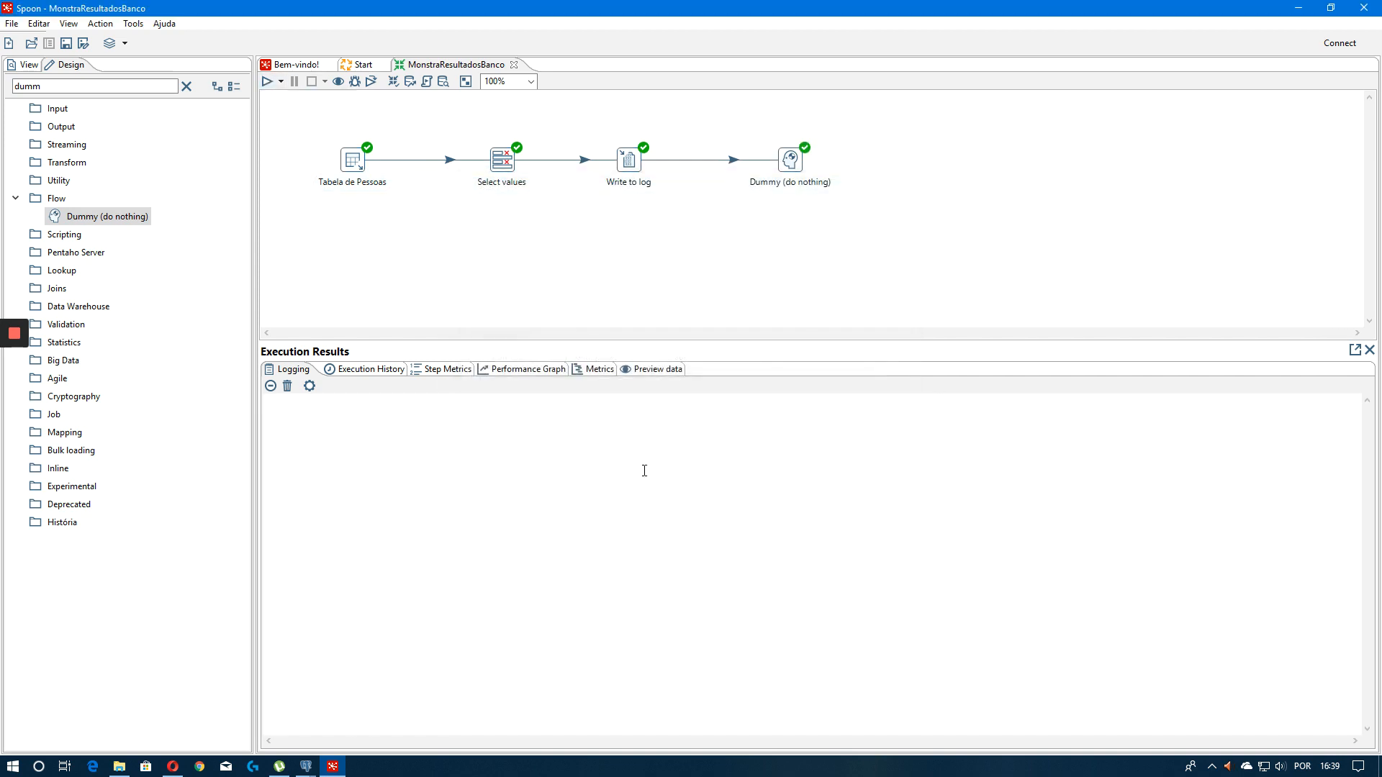
pyautogui.scroll(7, 493, 501)
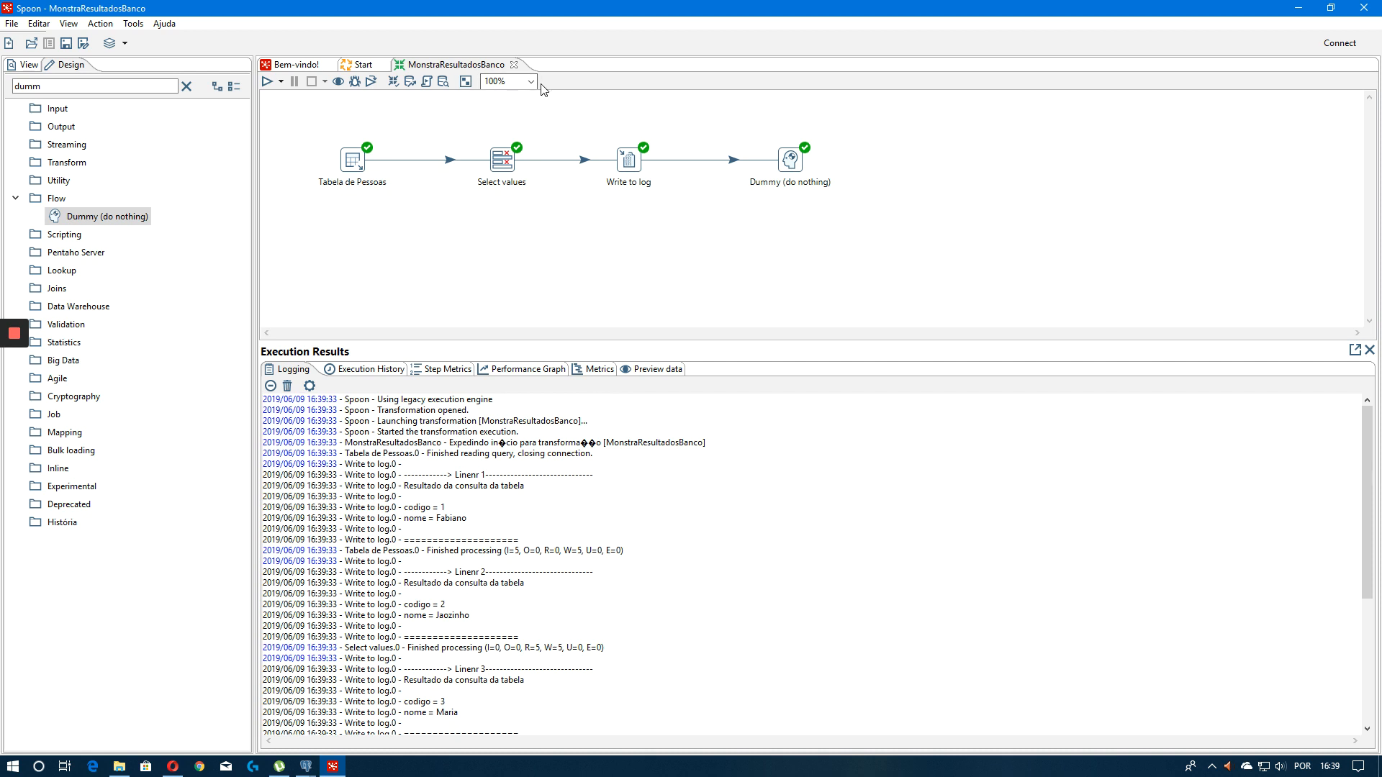
# Switch to the Start job and add a Transformation entry next to Start
pyautogui.click(514, 65)
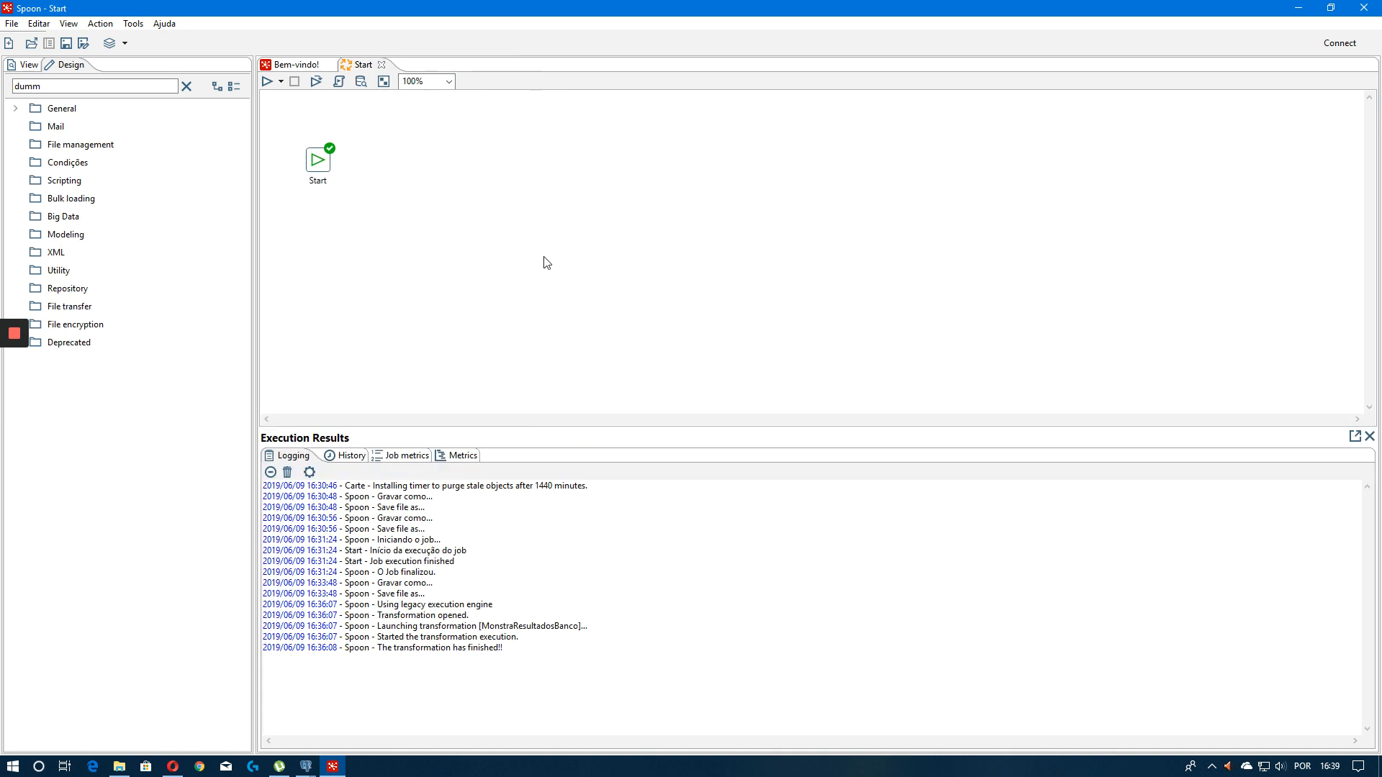
pyautogui.click(16, 109)
pyautogui.press('BackSpace')
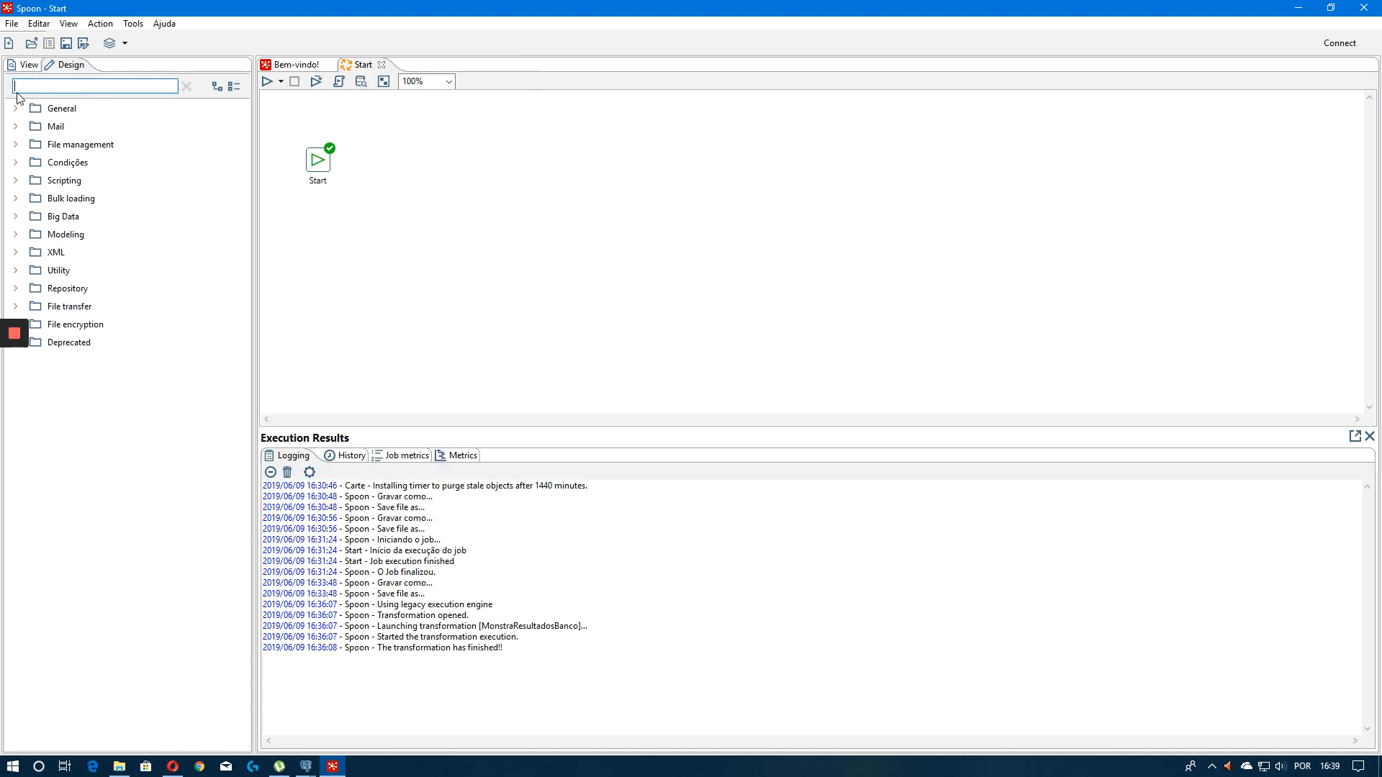
pyautogui.moveTo(72, 216); pyautogui.dragTo(426, 164)
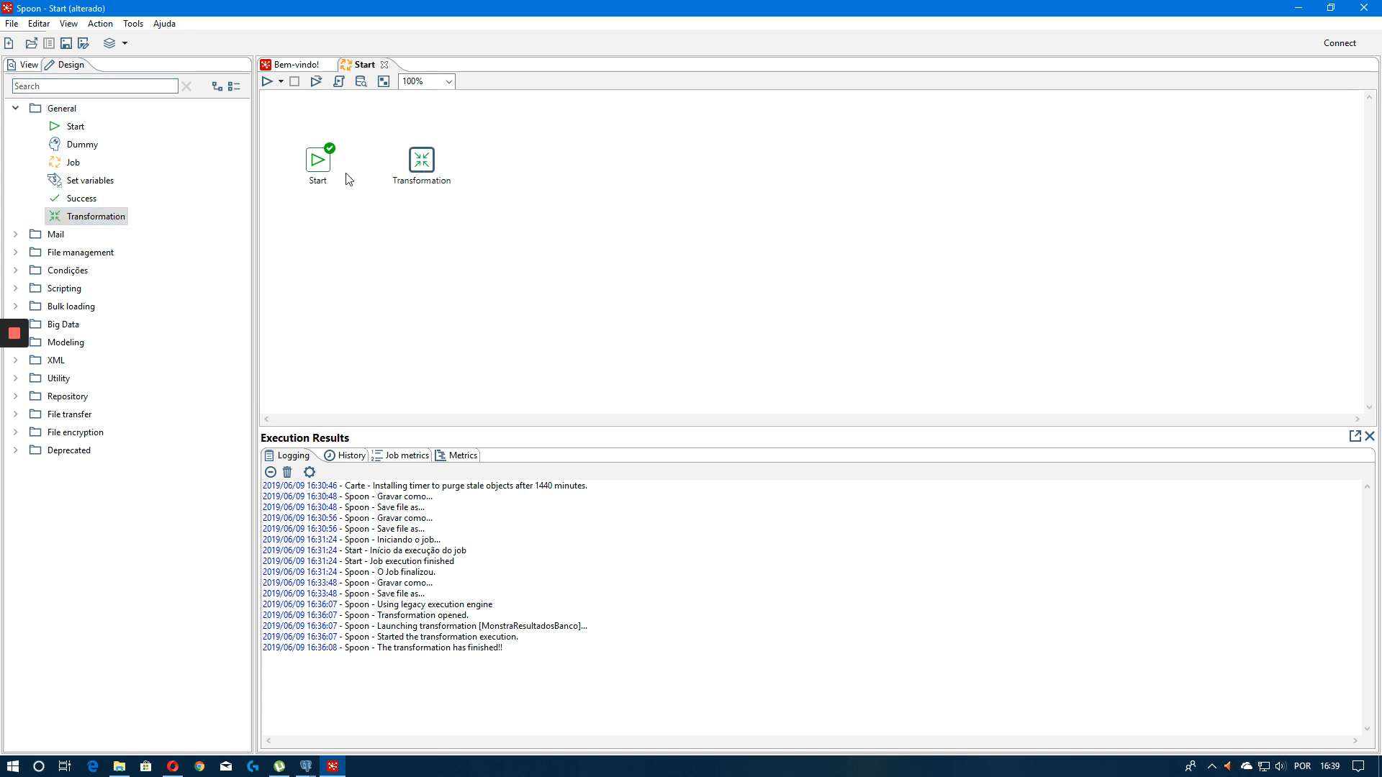
# Name the entry Mostra Registro da Tabela and browse to MonstraResultadosBanco.ktr as its transformation
pyautogui.doubleClick(424, 164)
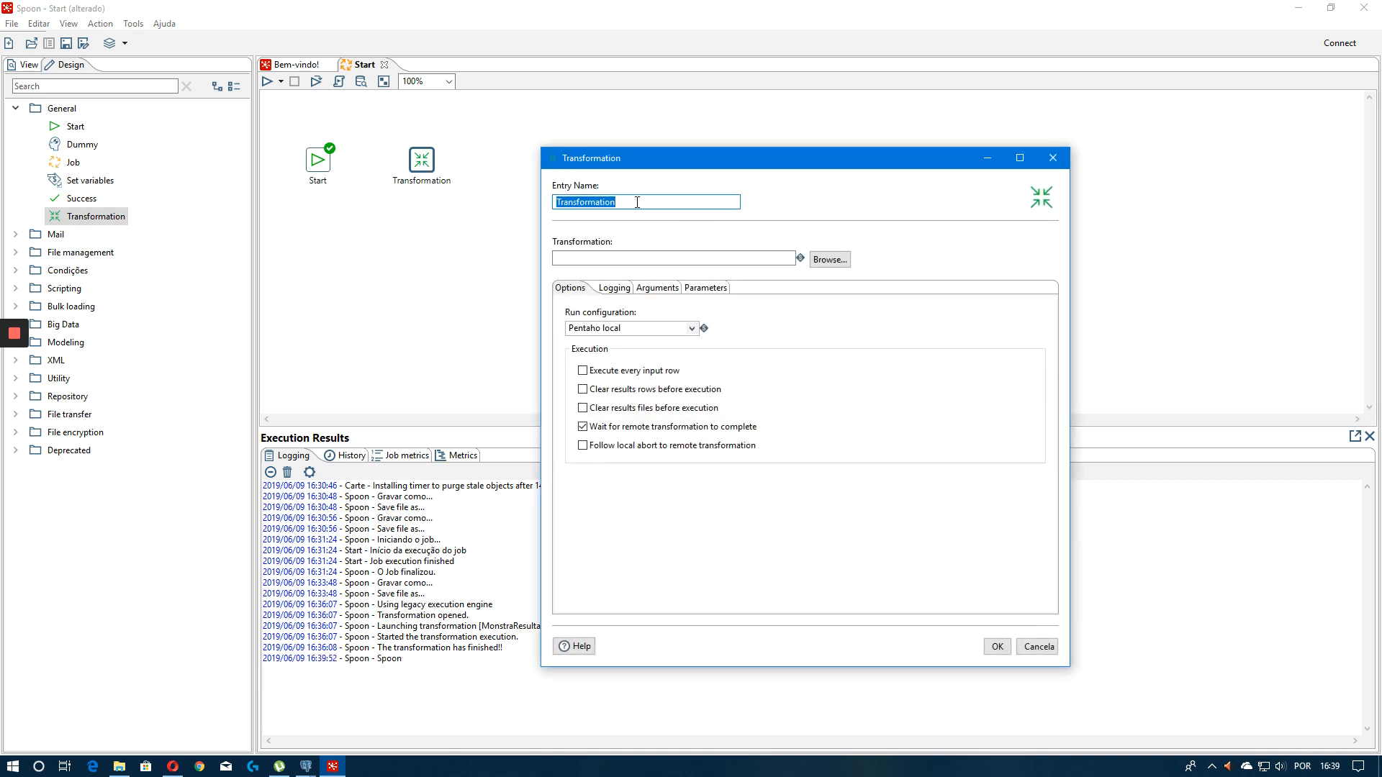
pyautogui.write('Mostra Registro da Tabel')
pyautogui.write('a Registro da Tabel')
pyautogui.press('Tab')
pyautogui.click(829, 259)
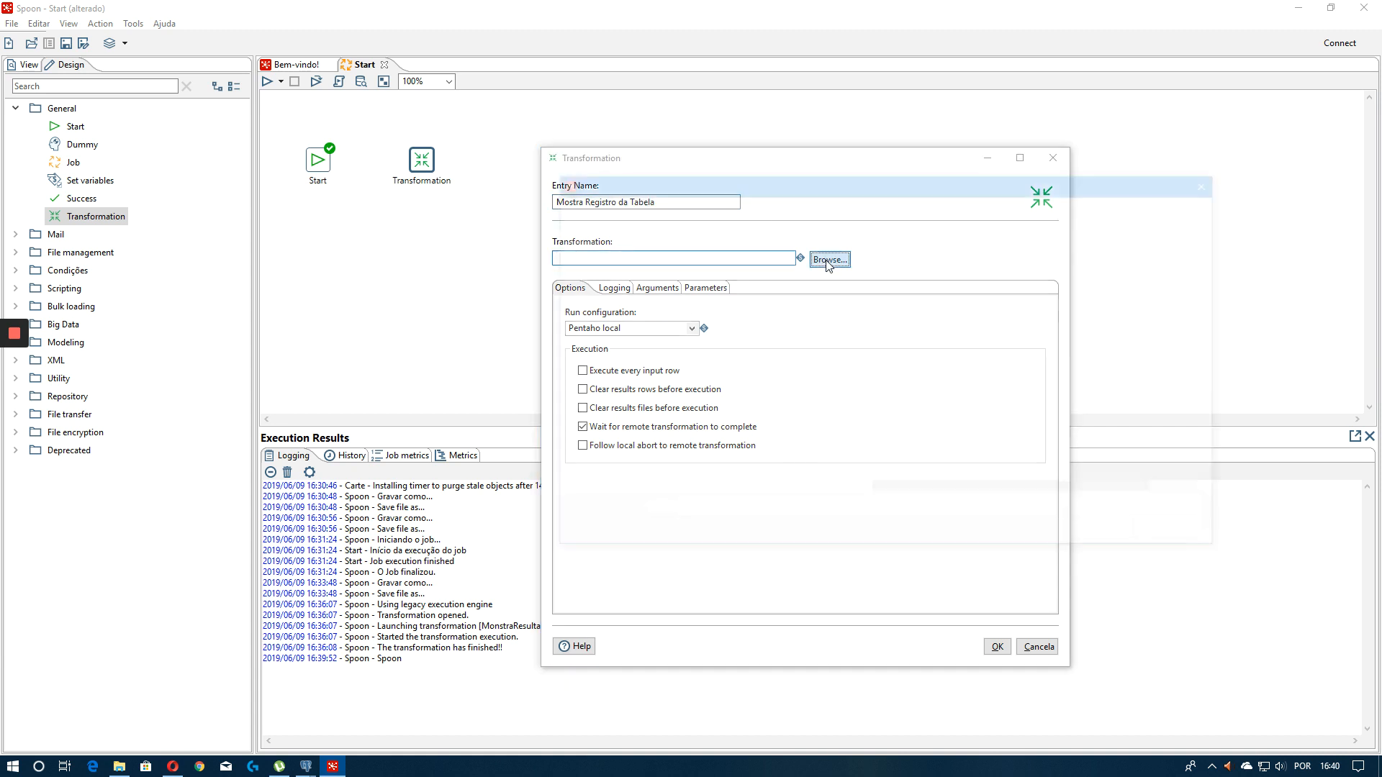
pyautogui.click(957, 276)
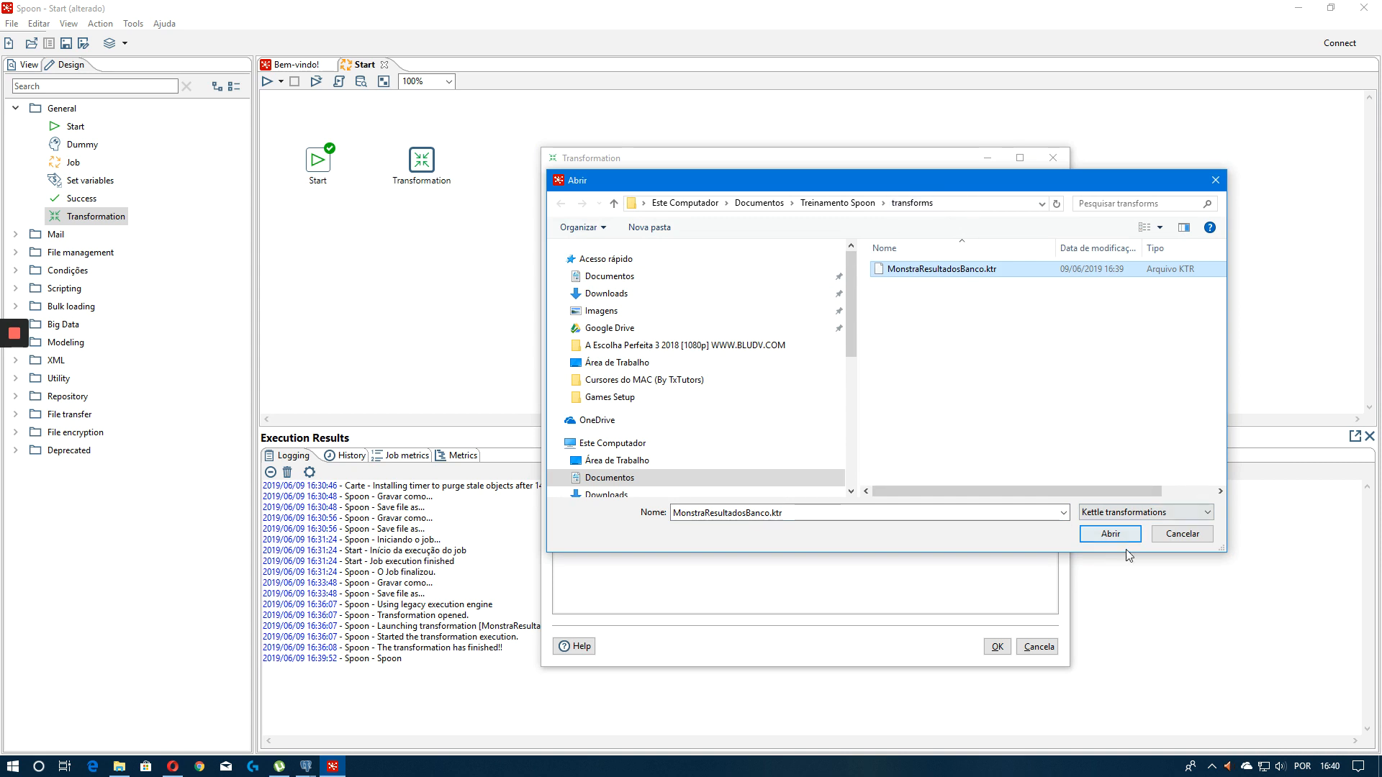
pyautogui.click(1111, 534)
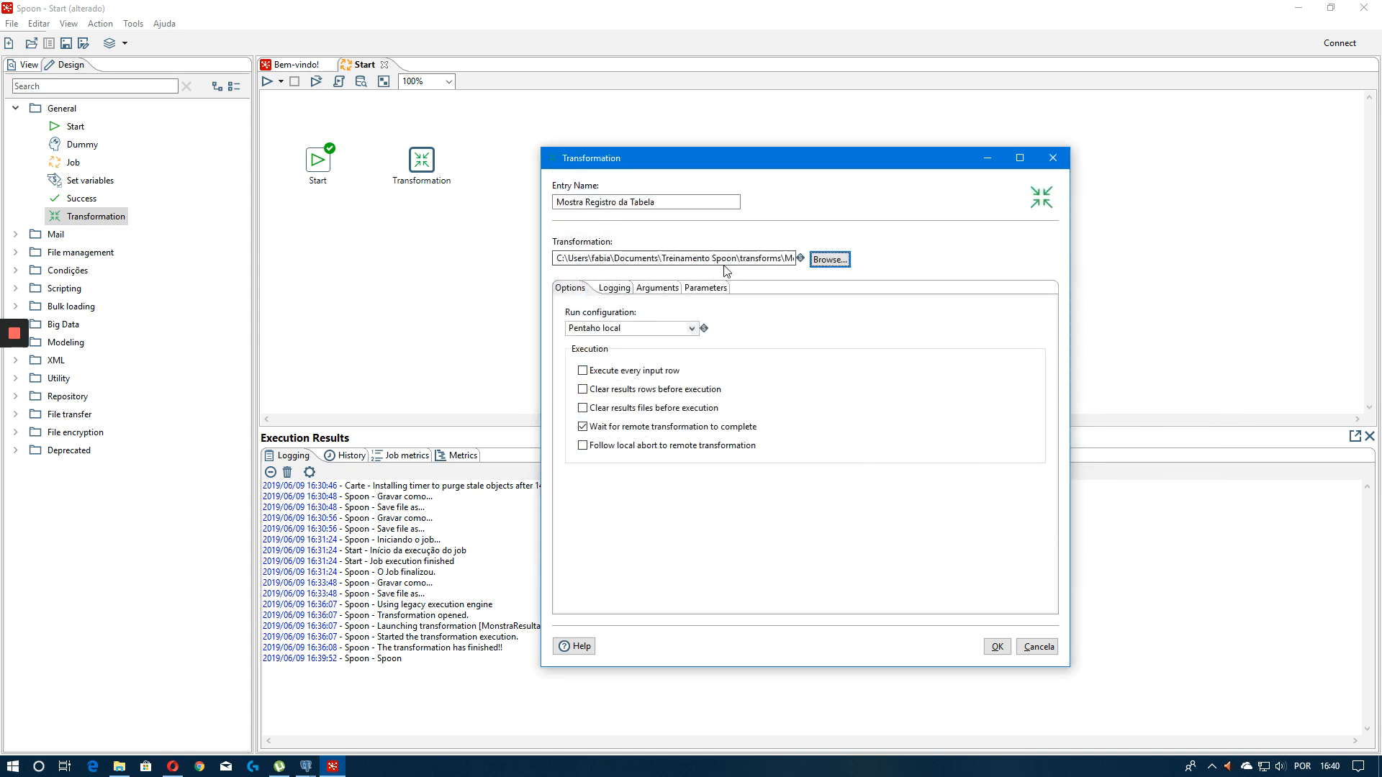
# Replace the path's folder prefix with the ${Internal.Job.Name} variable followed by a backslash and confirm the entry
pyautogui.moveTo(729, 260); pyautogui.dragTo(405, 239)
pyautogui.press('BackSpace')
pyautogui.press('Delete')
pyautogui.press('Delete')
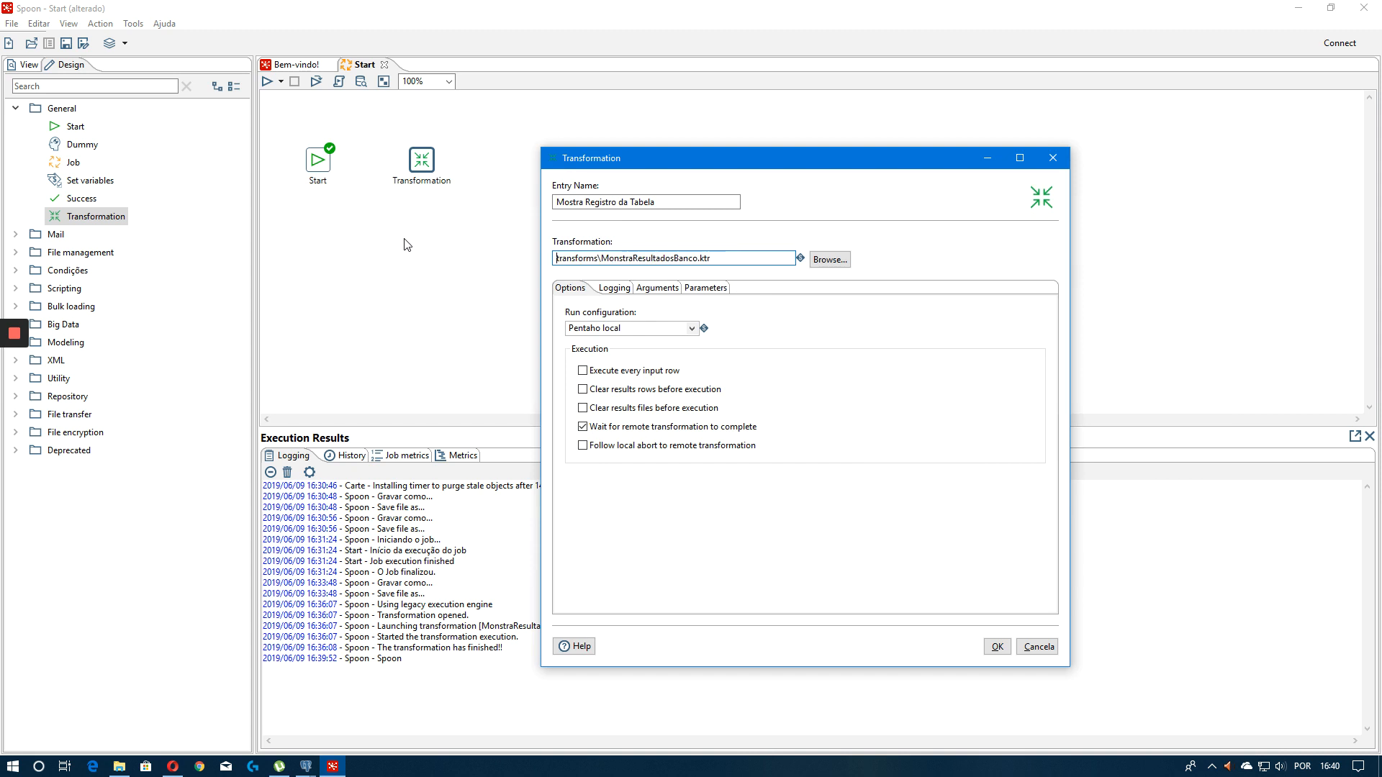
pyautogui.hotkey('ctrl', 'space')
pyautogui.press('Down')
pyautogui.press('Down')
pyautogui.press('Down')
pyautogui.press('Down')
pyautogui.press('Down')
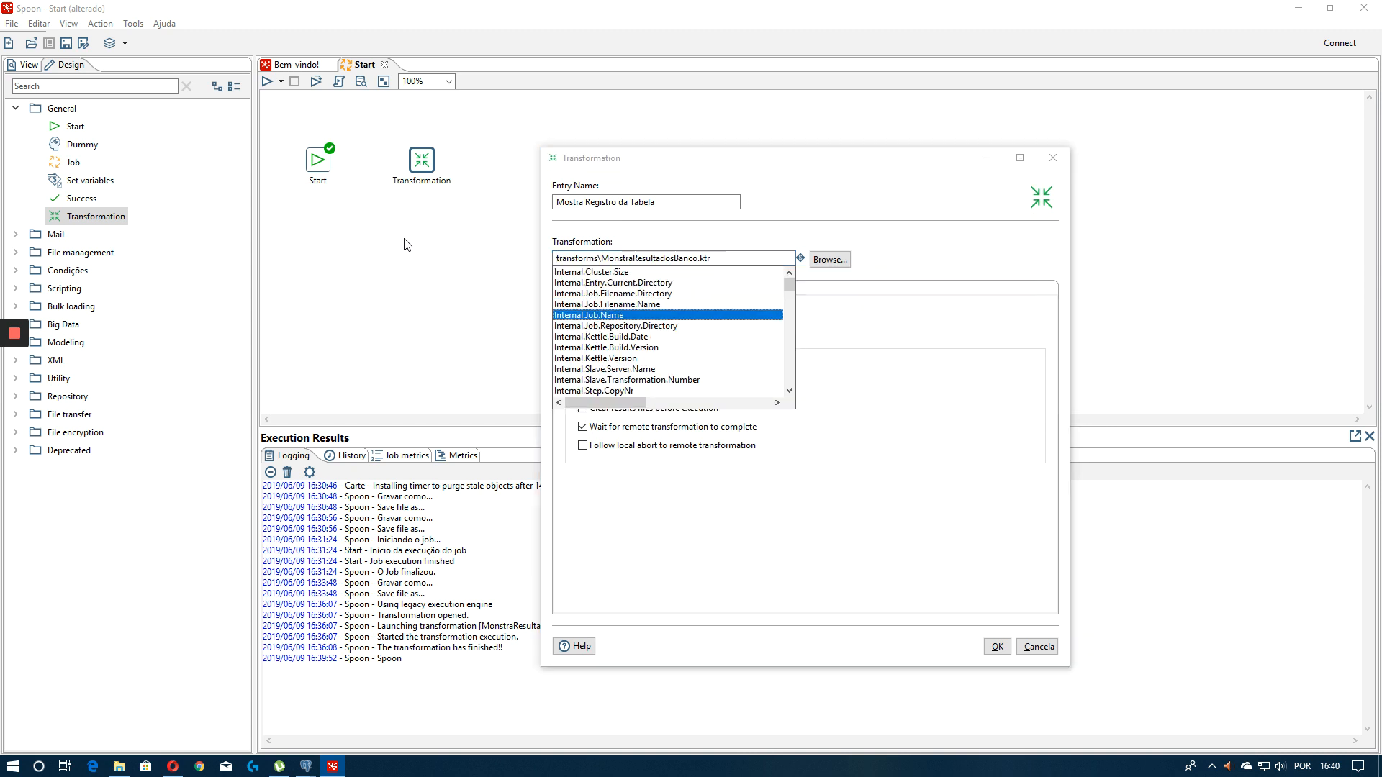
pyautogui.press('Up')
pyautogui.press('Down')
pyautogui.press('Up')
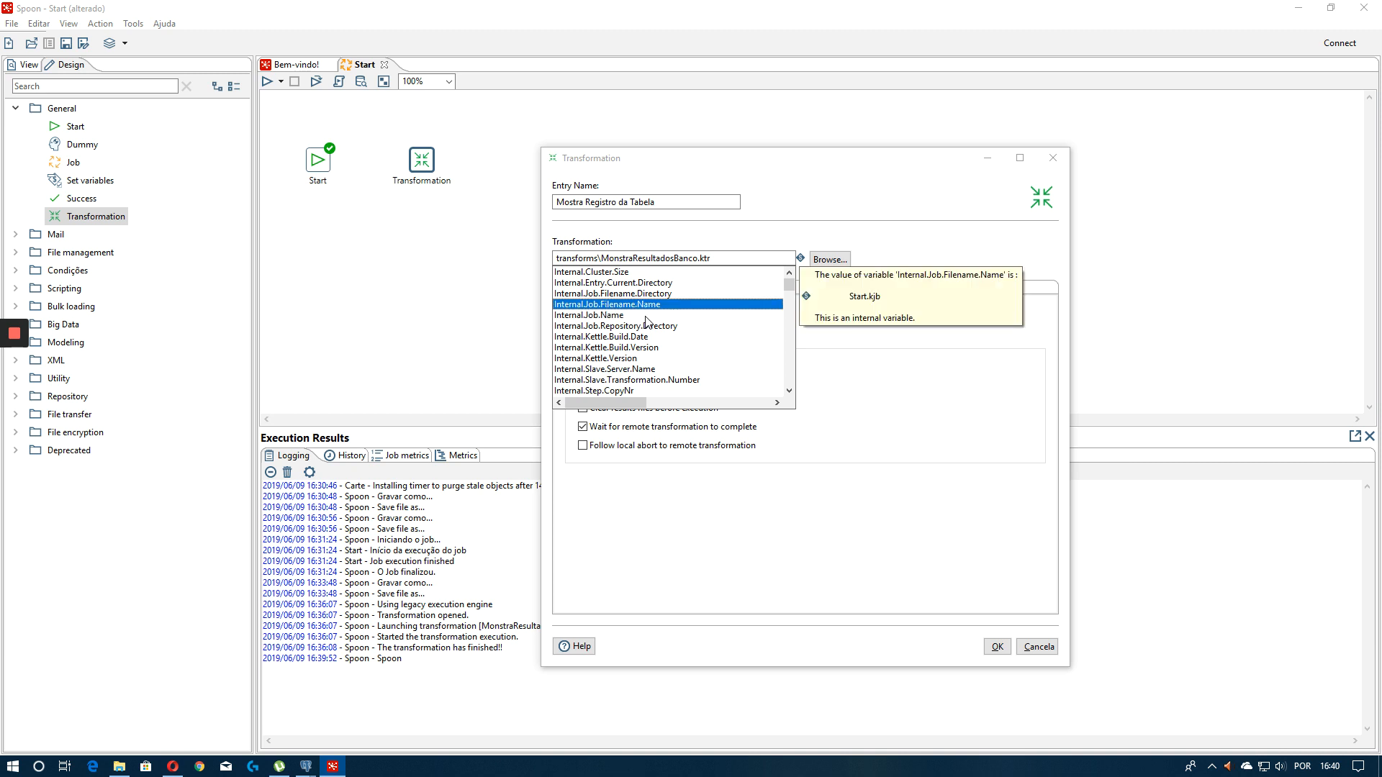
pyautogui.press('Down')
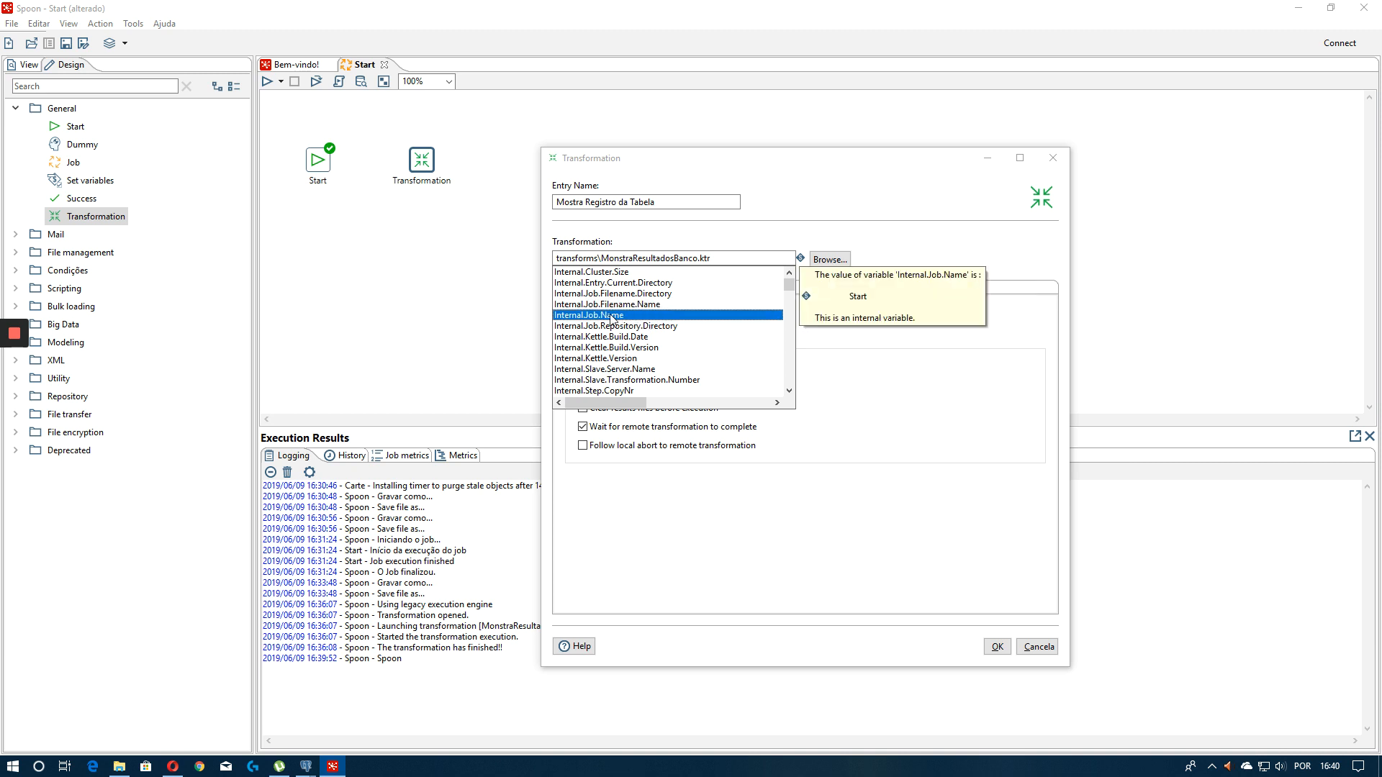
pyautogui.press('Return')
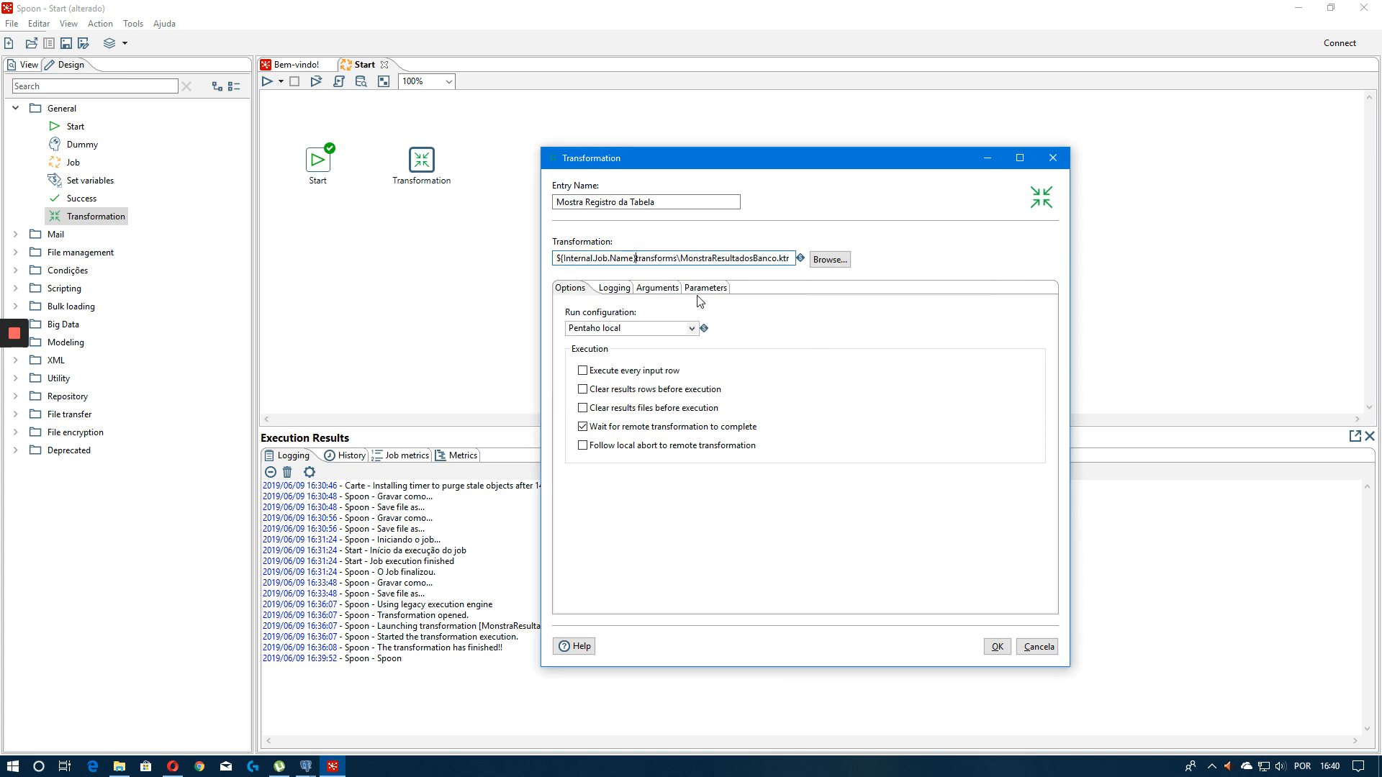
pyautogui.write('/')
pyautogui.press('BackSpace')
pyautogui.write('\\')
pyautogui.click(997, 646)
# Connect a hop from Start to Mostra Registro da Tabela and run the job
pyautogui.moveTo(323, 173); pyautogui.dragTo(421, 164)
pyautogui.press('F9')
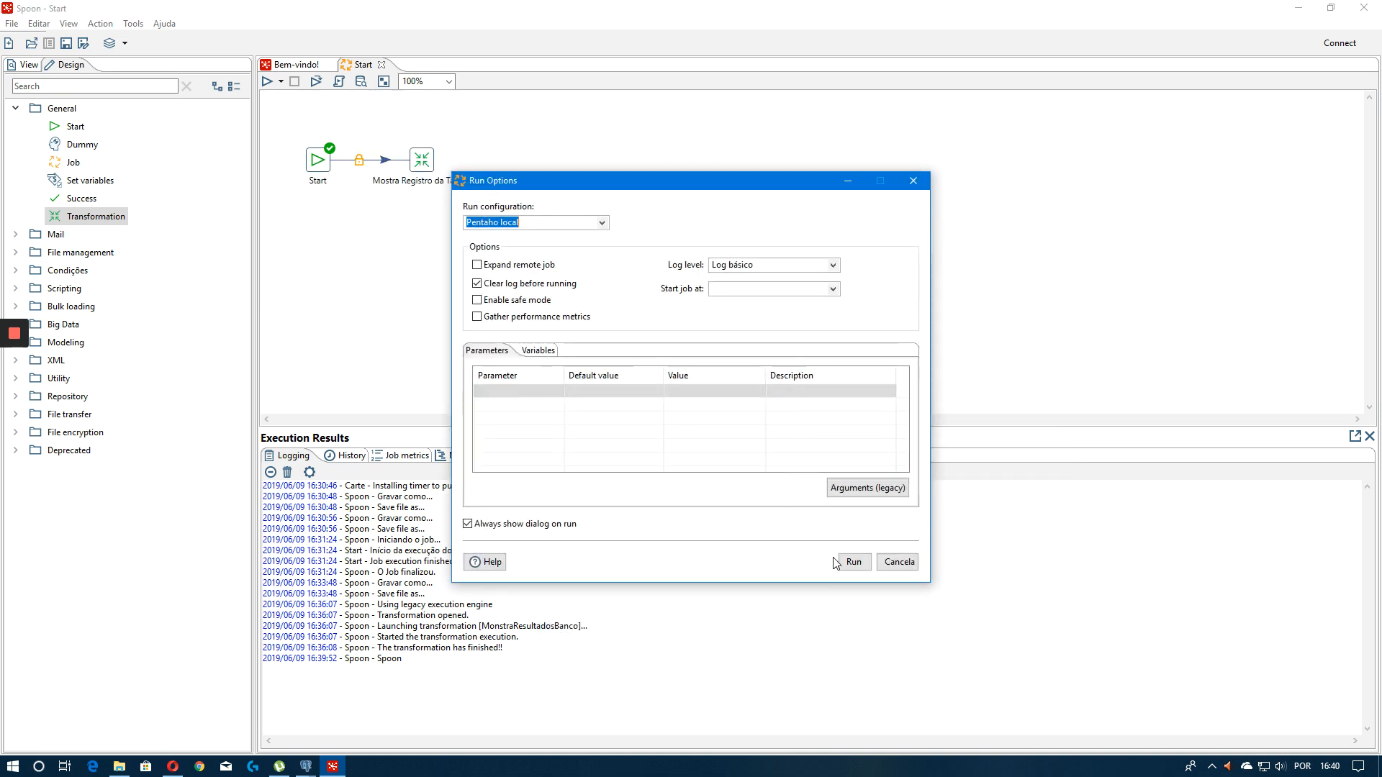
pyautogui.click(836, 561)
# Open the Mostra Registro da Tabela entry and delete the ${Internal.Job.Name} prefix from its transformation path
pyautogui.doubleClick(422, 160)
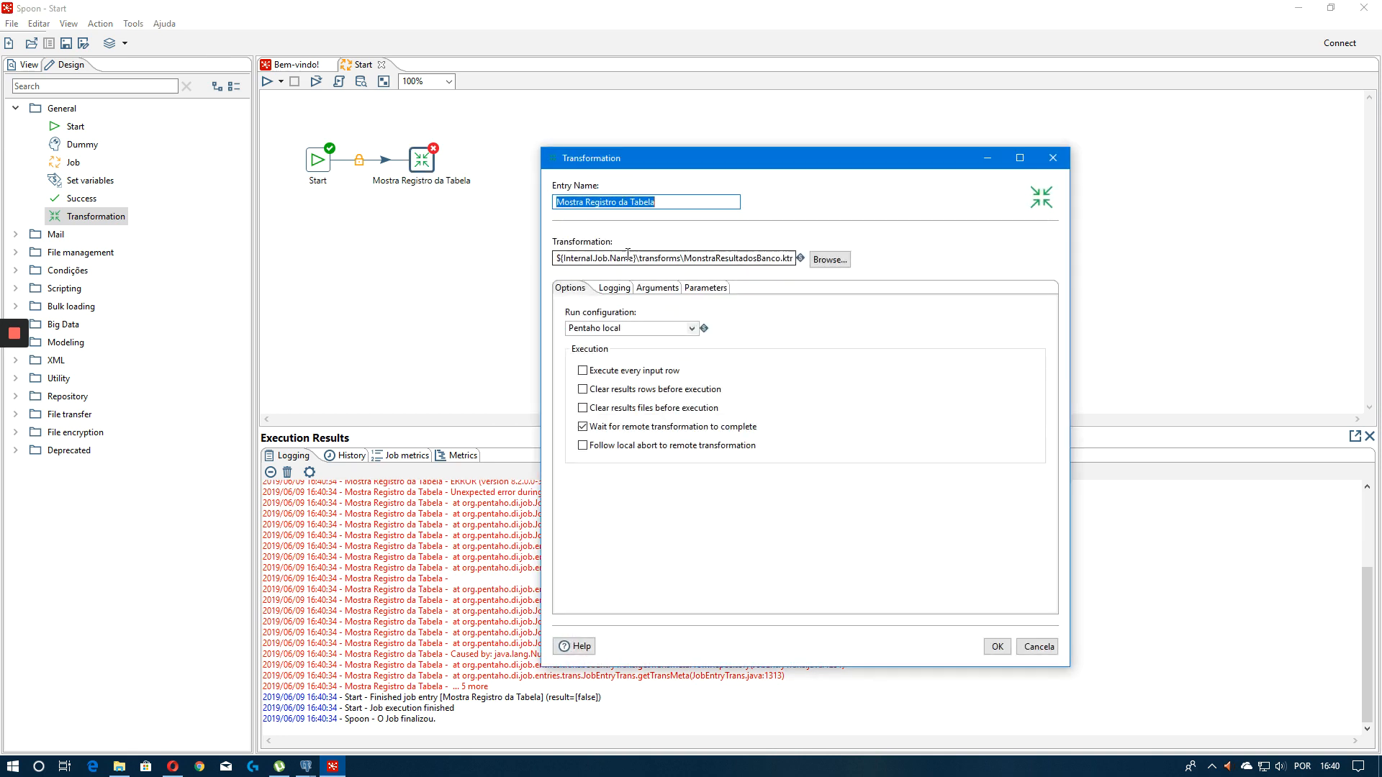
pyautogui.moveTo(634, 257); pyautogui.dragTo(556, 257)
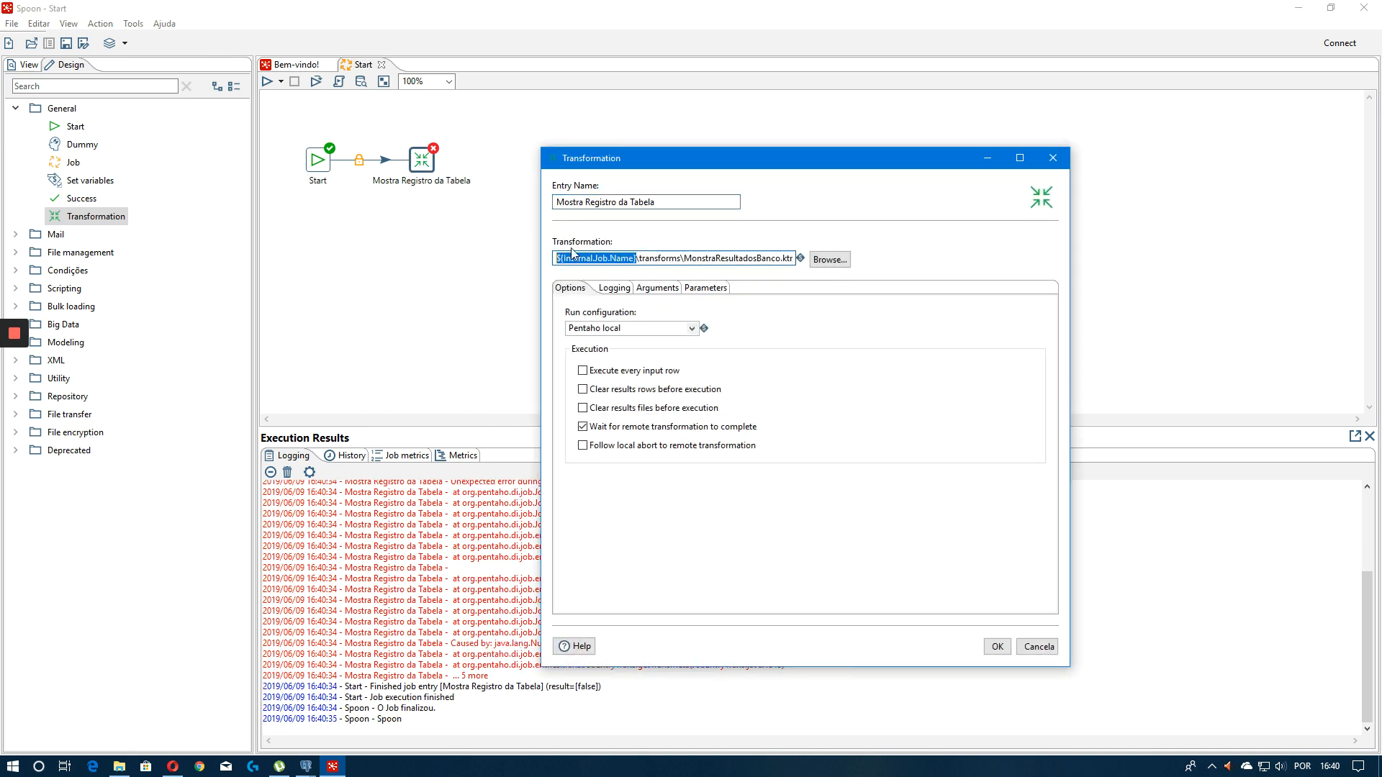
pyautogui.press('BackSpace')
pyautogui.click(829, 259)
pyautogui.click(797, 423)
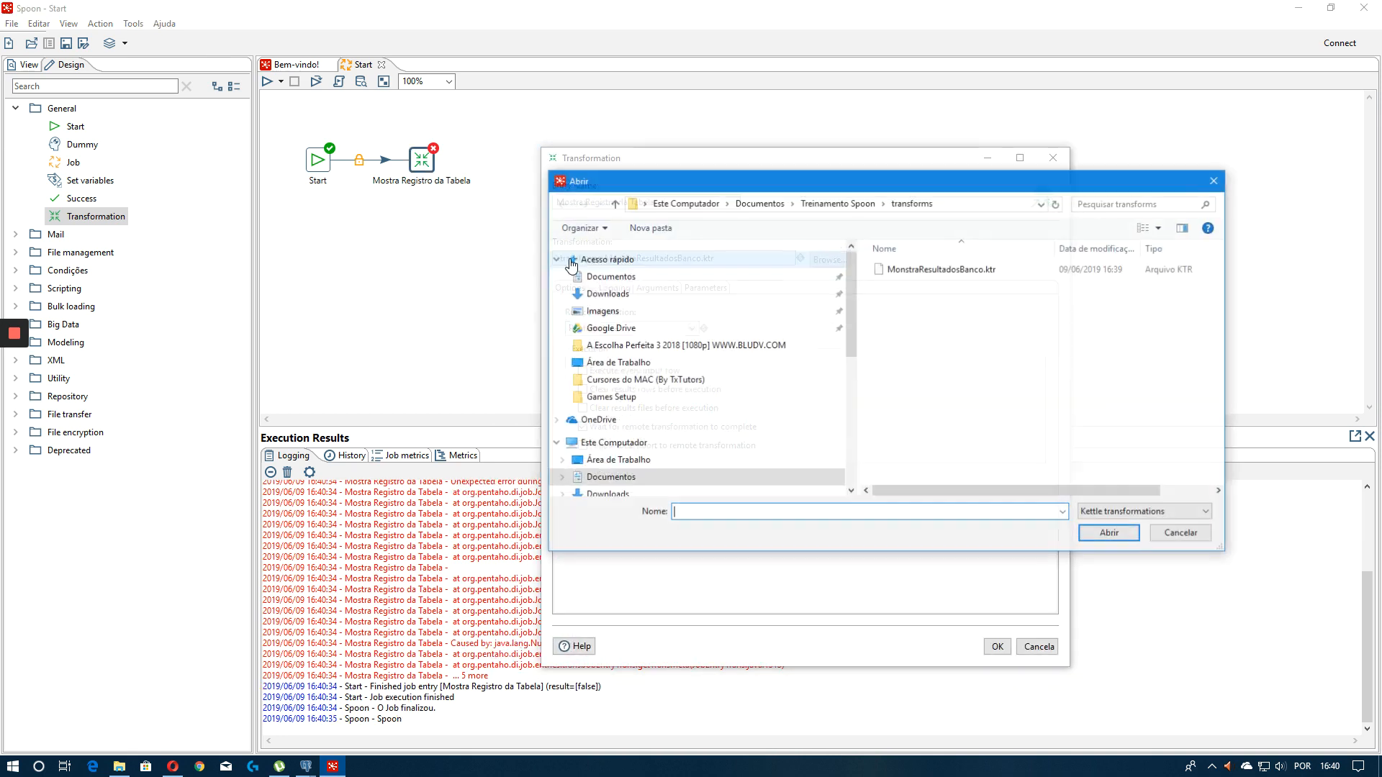
pyautogui.click(1214, 183)
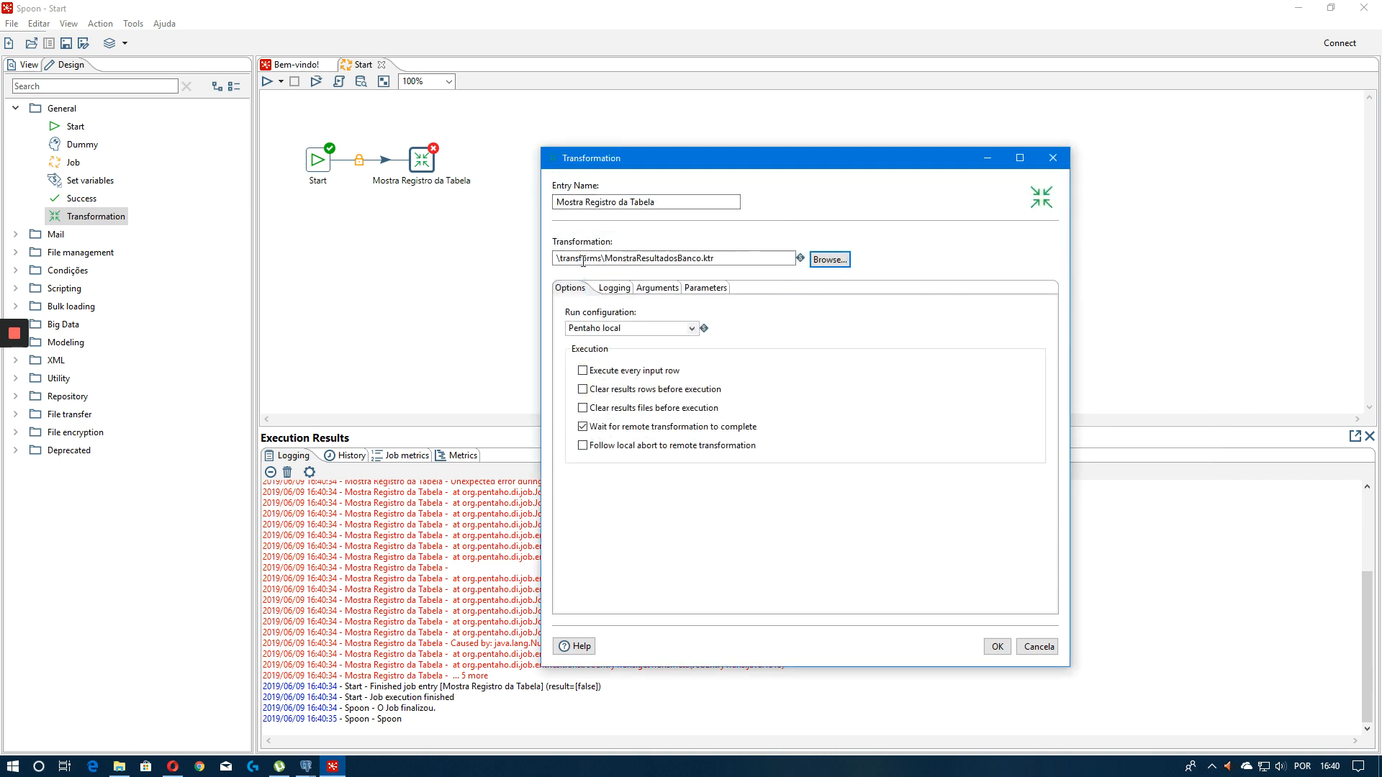
# Clear the transformation path and browse the list of internal variables
pyautogui.moveTo(748, 258); pyautogui.dragTo(461, 238)
pyautogui.press('BackSpace')
pyautogui.hotkey('ctrl', 'space')
pyautogui.press('Down')
pyautogui.press('Down')
pyautogui.press('Down')
pyautogui.press('Down')
pyautogui.press('Down')
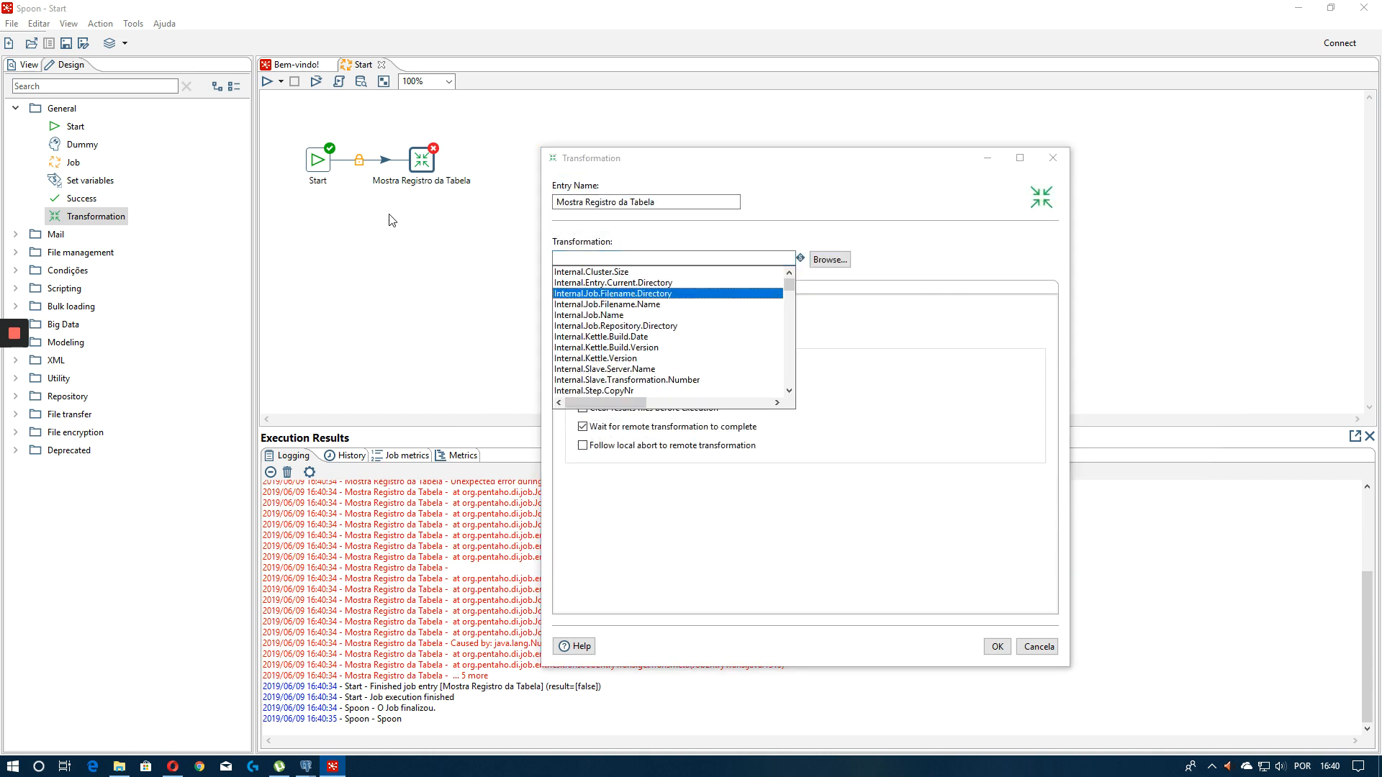
pyautogui.press('Down')
pyautogui.press('Down')
pyautogui.press('Down')
pyautogui.press('Down')
pyautogui.press('Down')
pyautogui.press('Down')
pyautogui.press('Down')
pyautogui.press('Down')
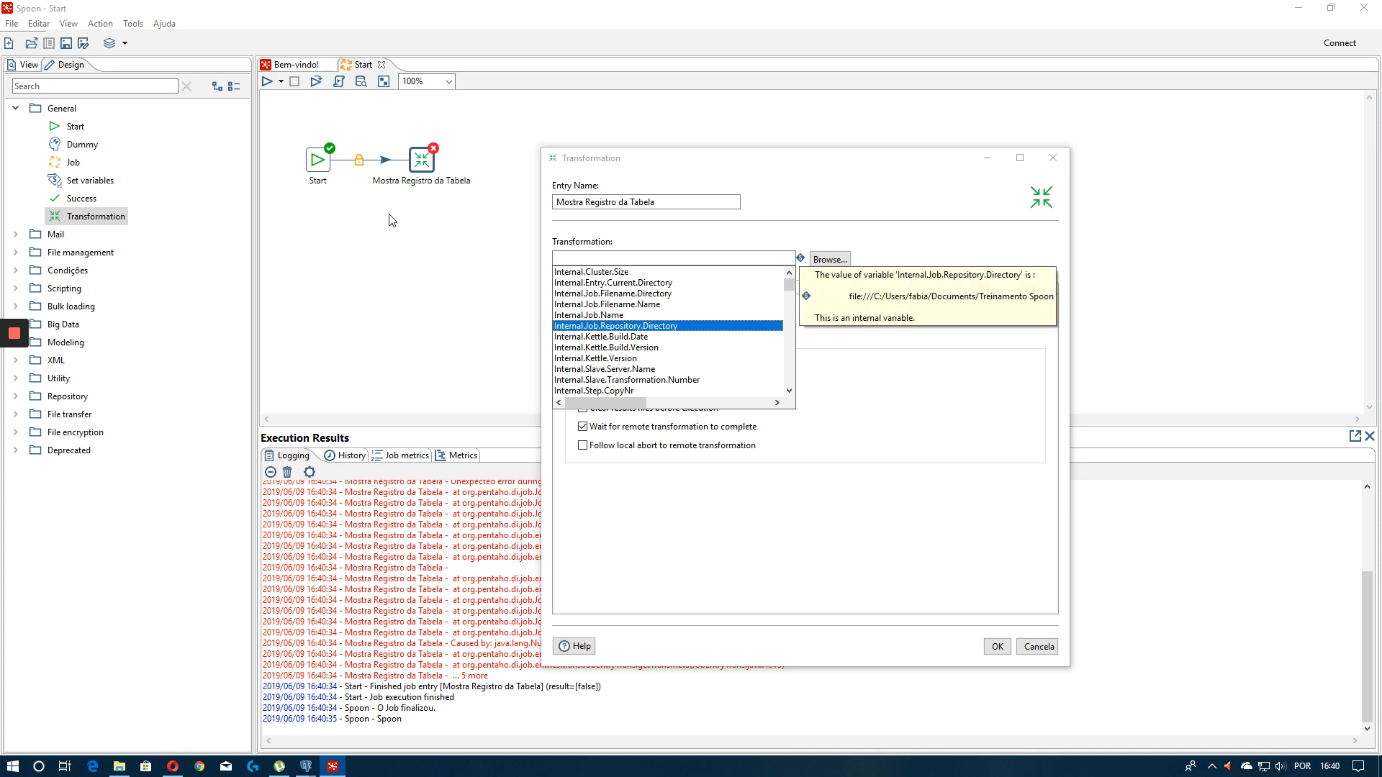
pyautogui.press('Down')
pyautogui.press('Up')
pyautogui.press('Up')
pyautogui.press('Up')
pyautogui.press('Up')
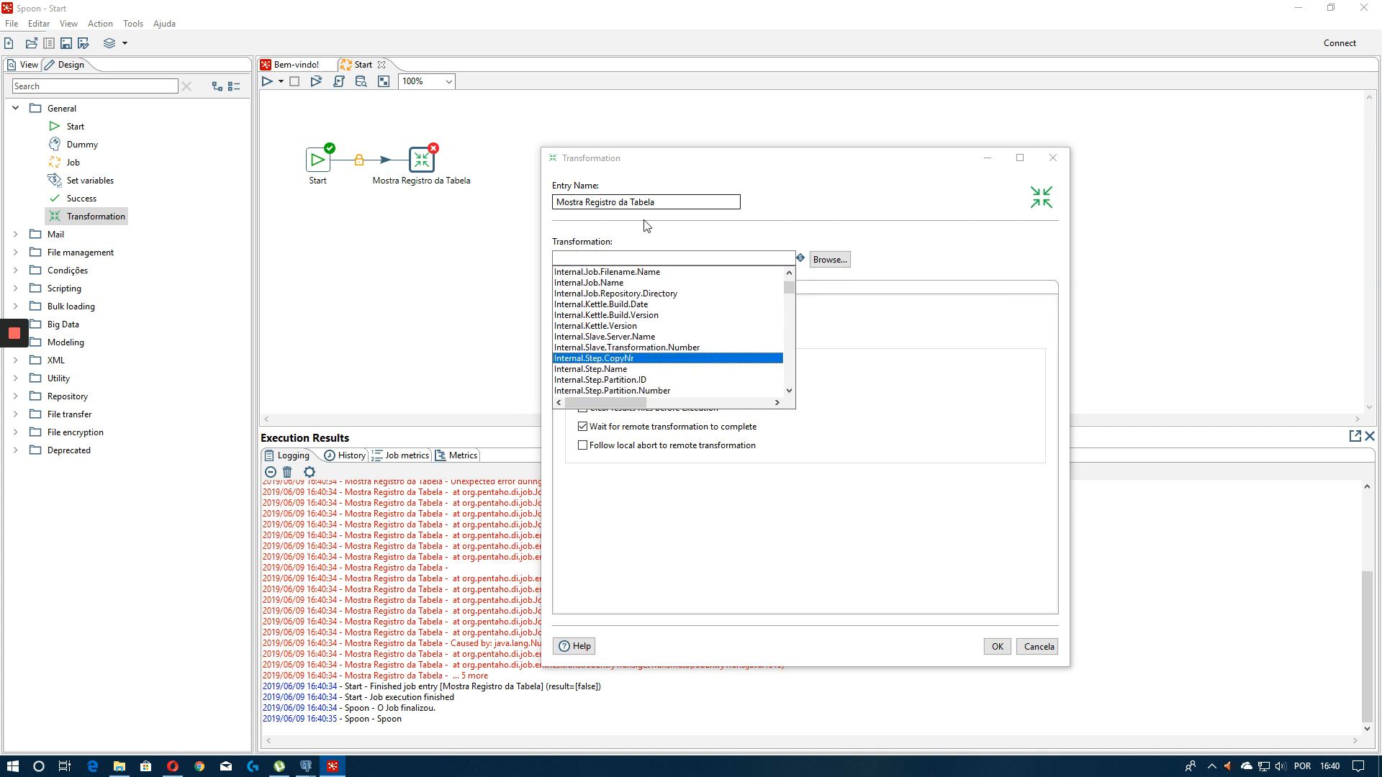
# Browse to MonstraResultadosBanco.ktr in the transforms folder as the transformation and confirm the entry
pyautogui.click(827, 260)
pyautogui.click(914, 273)
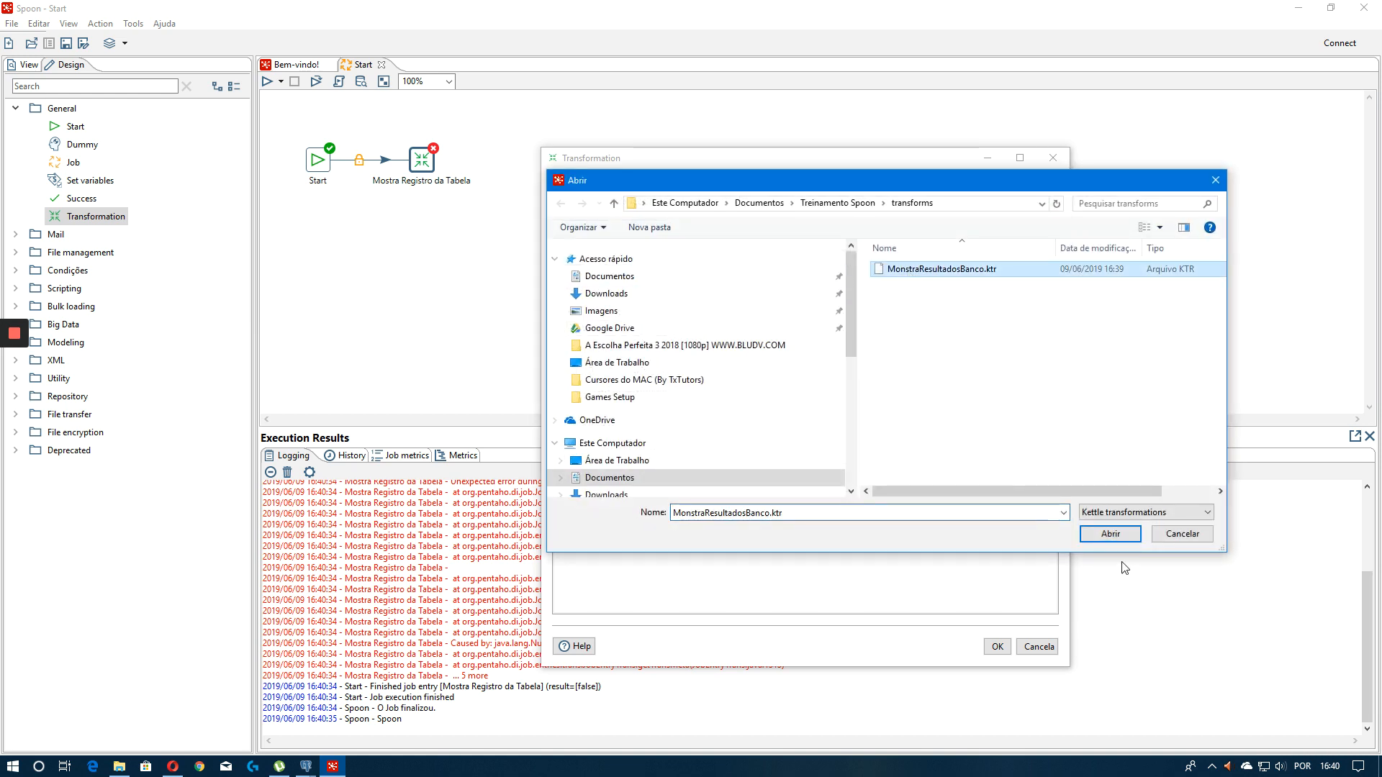
pyautogui.click(1130, 533)
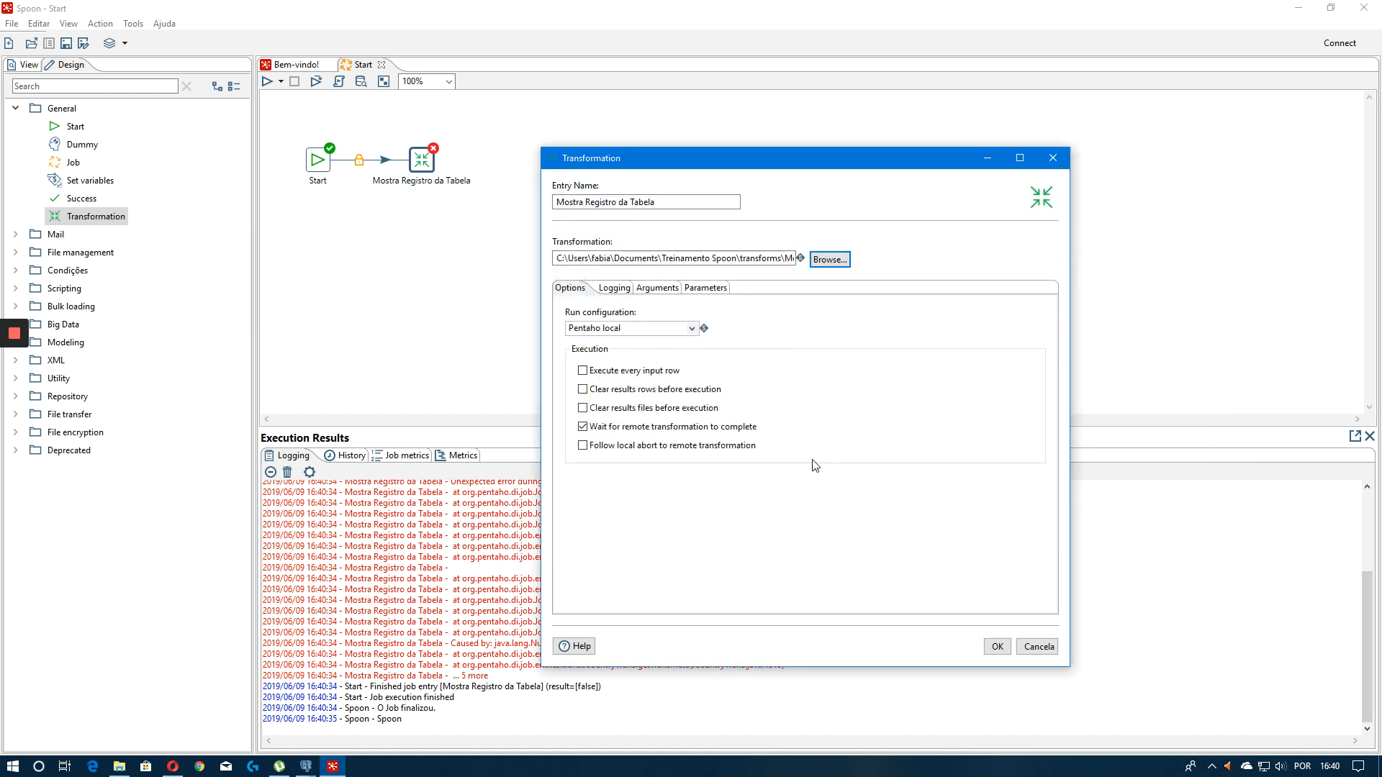
pyautogui.click(997, 646)
# Shift the Mostra Registro da Tabela entry slightly and run the job
pyautogui.moveTo(429, 160); pyautogui.dragTo(451, 160)
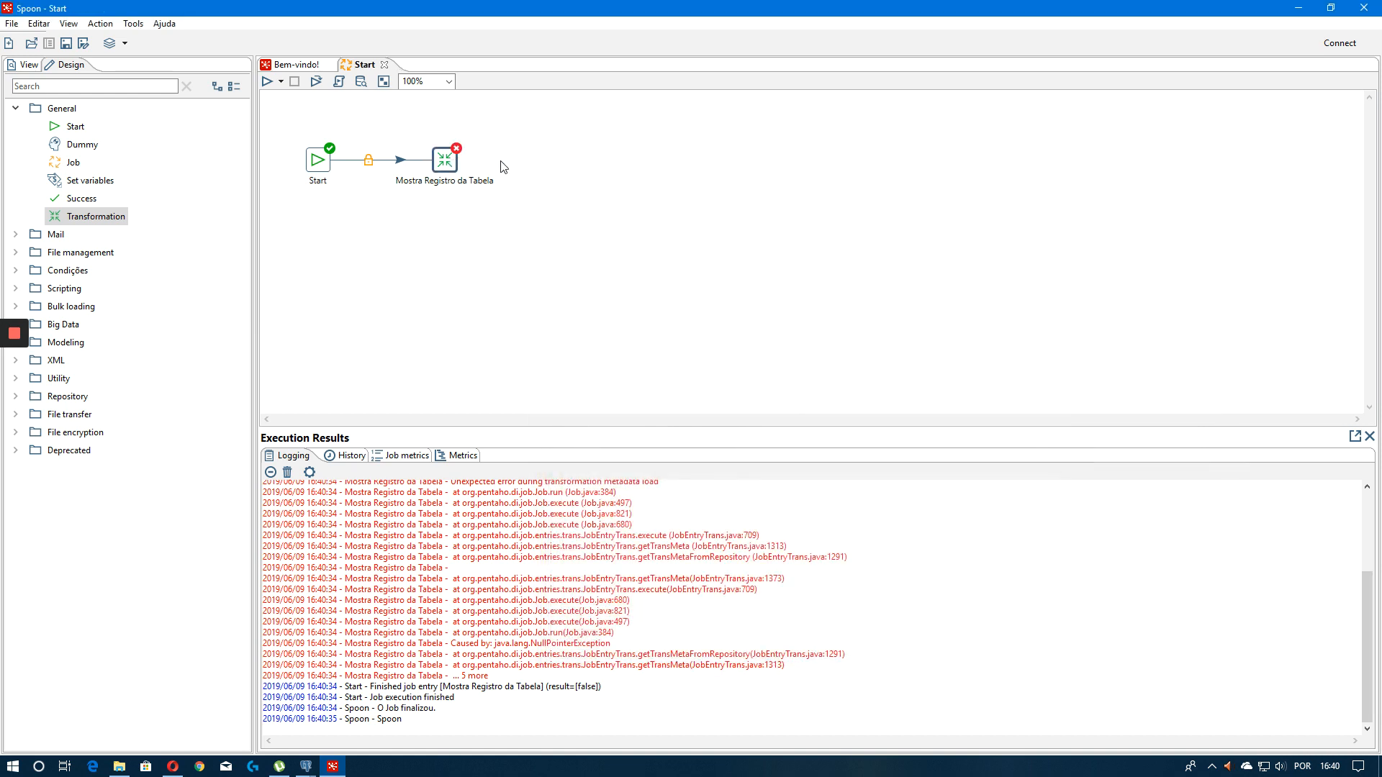
pyautogui.press('F9')
pyautogui.click(853, 562)
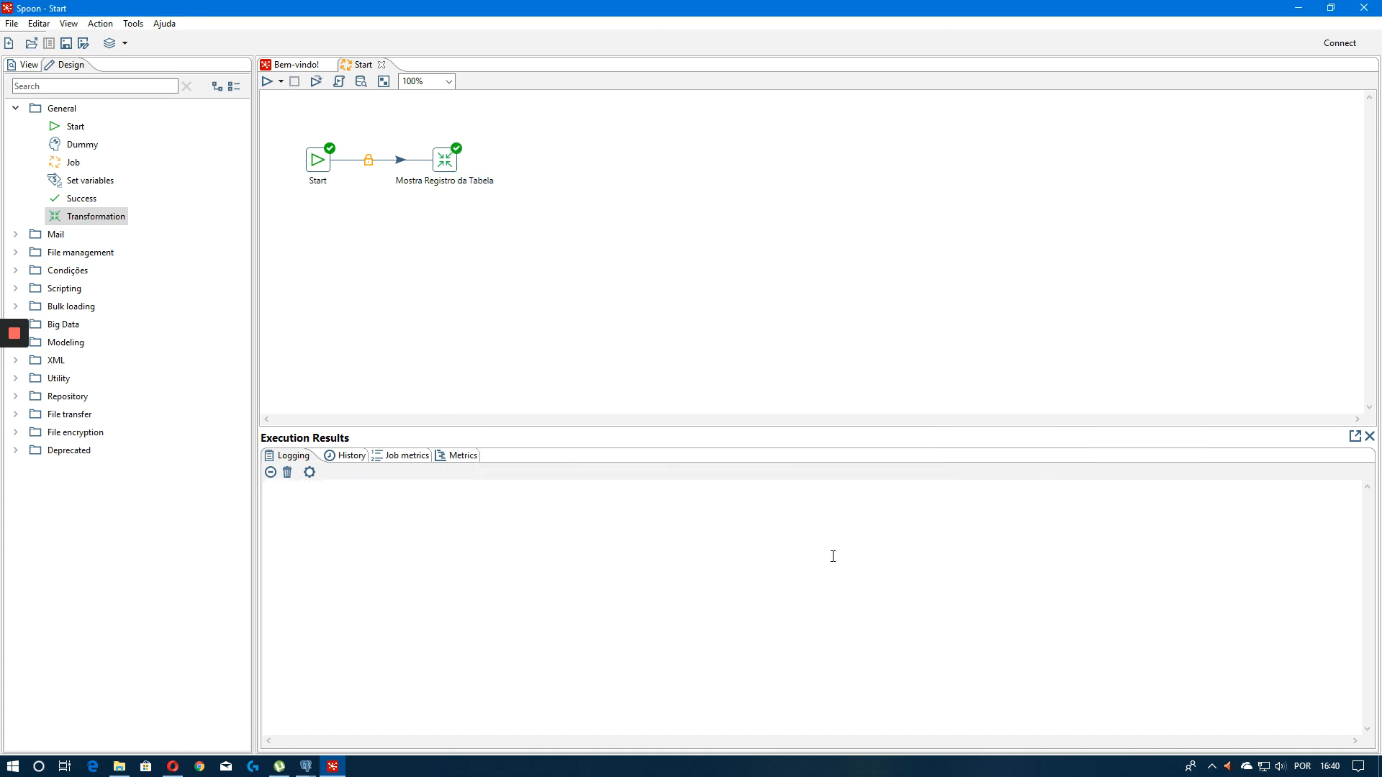
# Scroll through the execution log to review the logged table rows
pyautogui.moveTo(545, 665); pyautogui.dragTo(442, 578)
pyautogui.scroll(5, 410, 552)
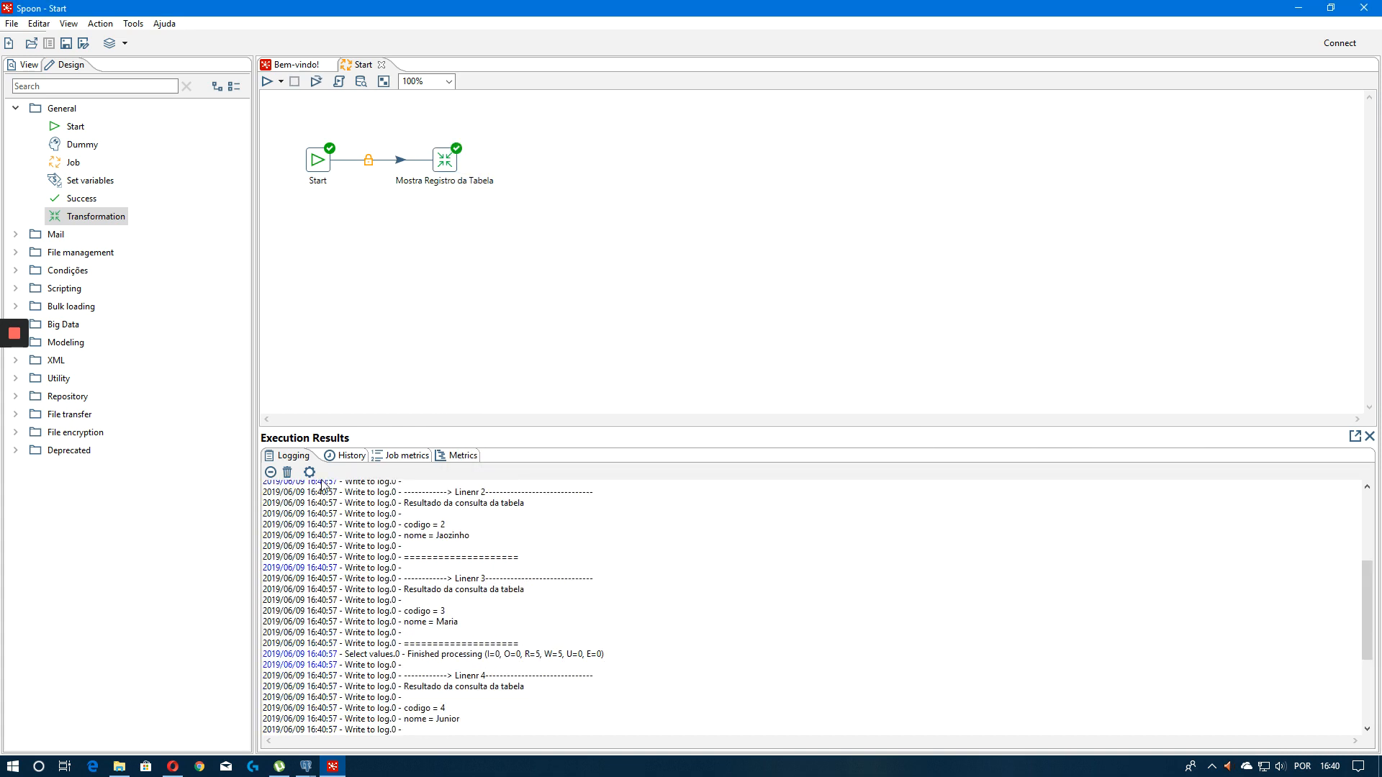
pyautogui.moveTo(367, 302); pyautogui.dragTo(296, 114)
pyautogui.scroll(5, 554, 538)
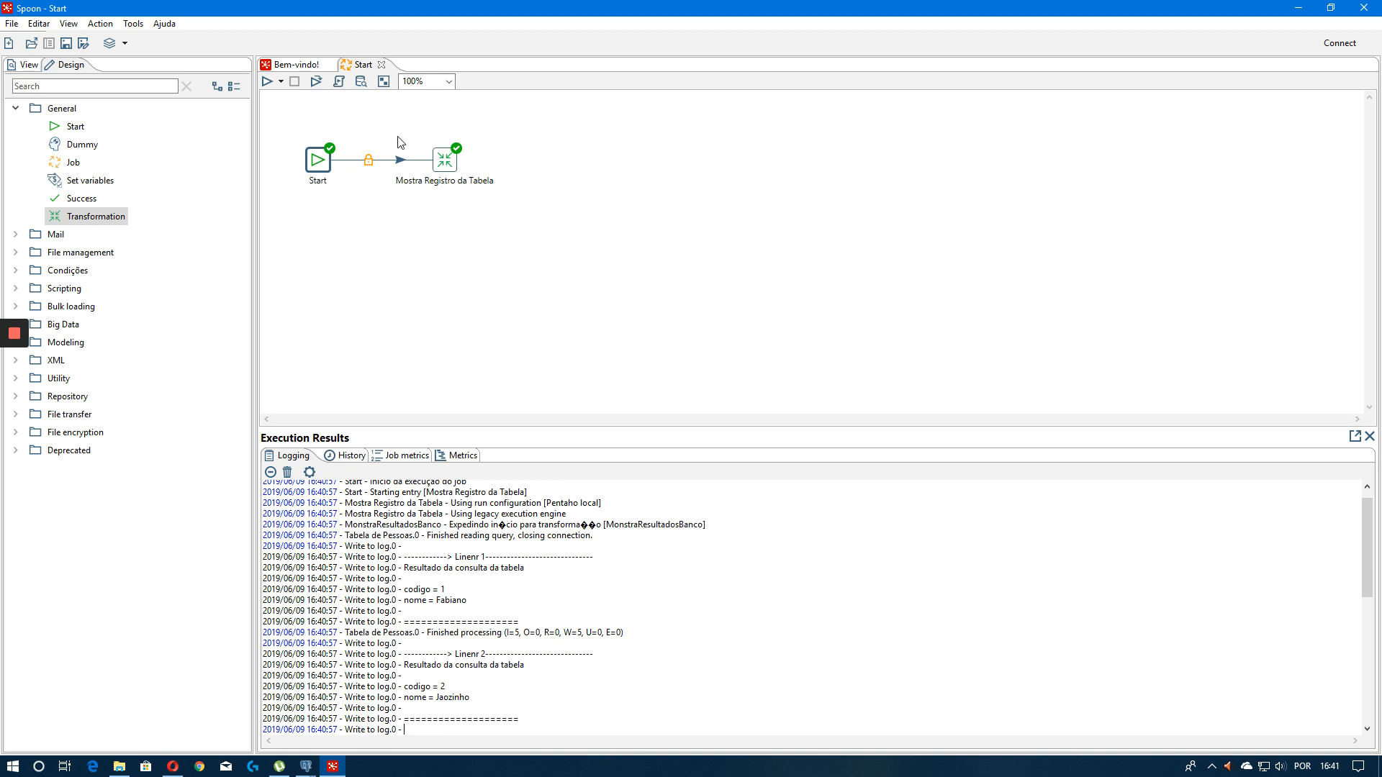
# Add a Success entry after Mostra Registro da Tabela, connected by a hop, and save the job
pyautogui.click(370, 245)
pyautogui.click(106, 86)
pyautogui.write('suc')
pyautogui.moveTo(89, 128); pyautogui.dragTo(546, 177)
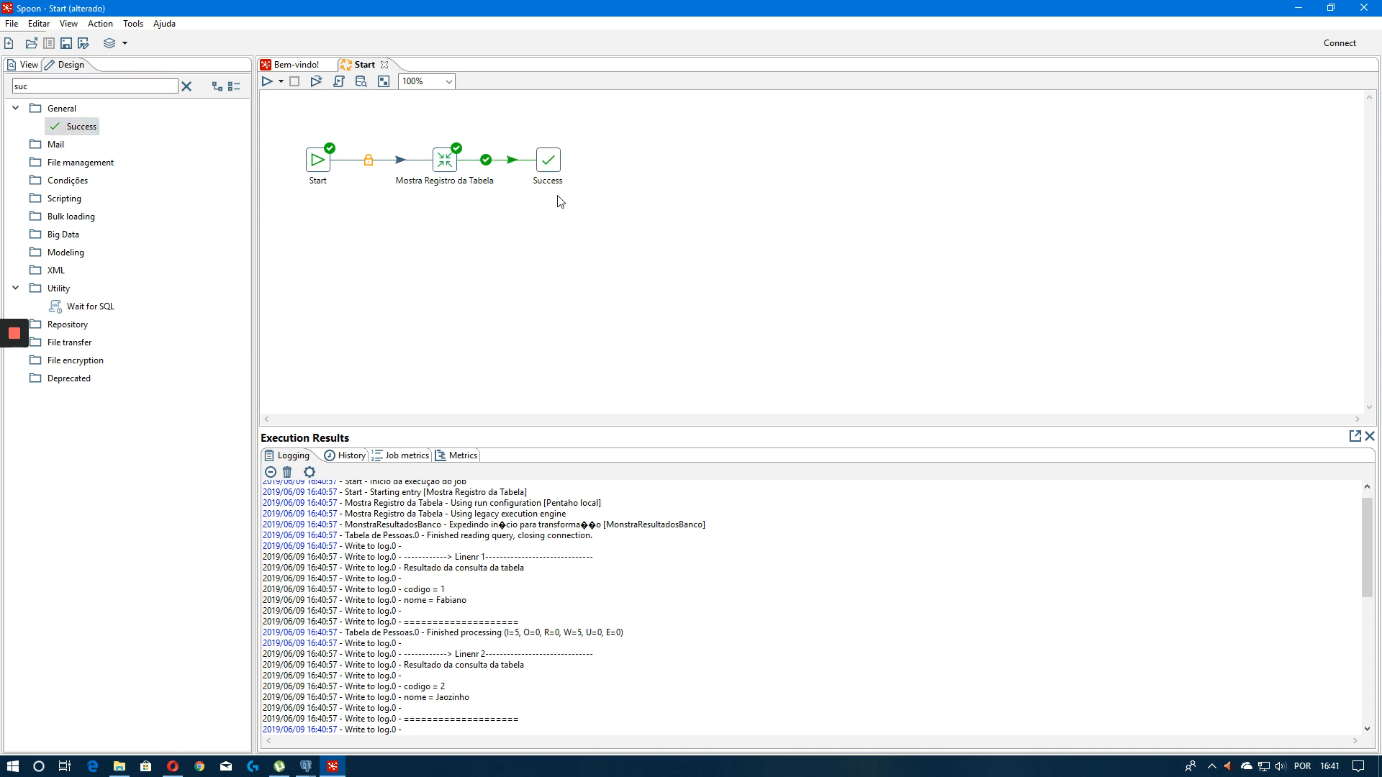
pyautogui.moveTo(561, 196)
pyautogui.mouseDown()
pyautogui.moveTo(574, 176)
pyautogui.moveTo(585, 187)
pyautogui.mouseUp()
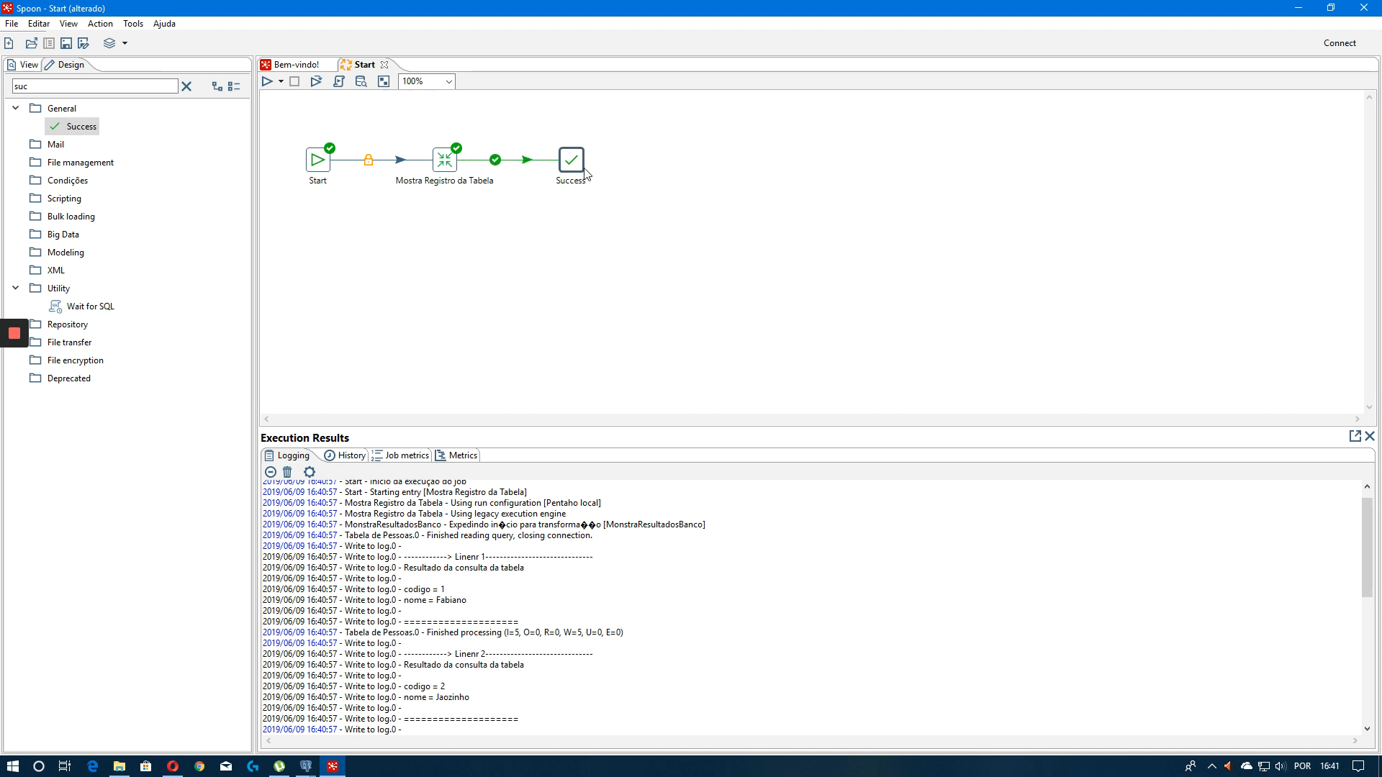
pyautogui.hotkey('ctrl', 's')
pyautogui.click(616, 207)
pyautogui.click(495, 165)
pyautogui.click(495, 166)
pyautogui.moveTo(755, 239); pyautogui.dragTo(427, 110)
pyautogui.click(595, 254)
pyautogui.moveTo(644, 221); pyautogui.dragTo(382, 105)
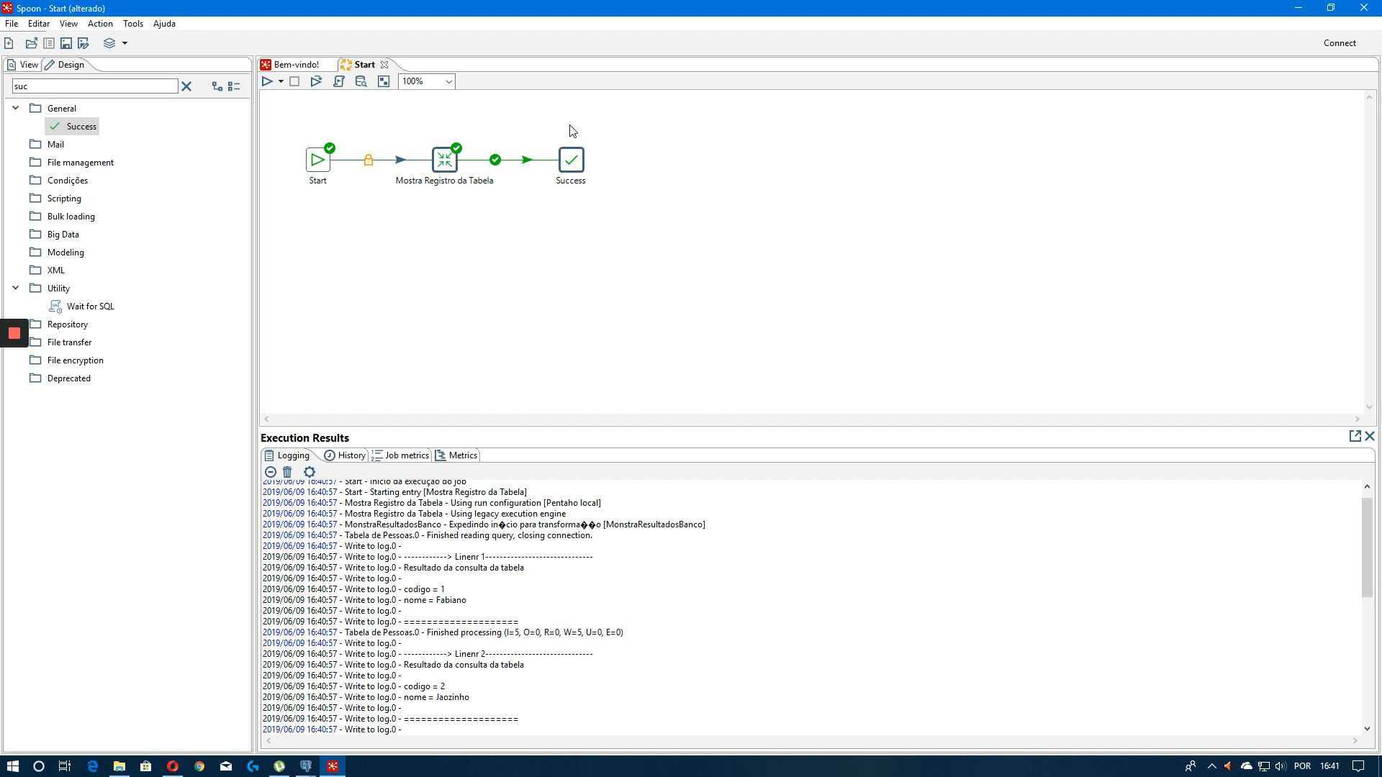
pyautogui.click(527, 193)
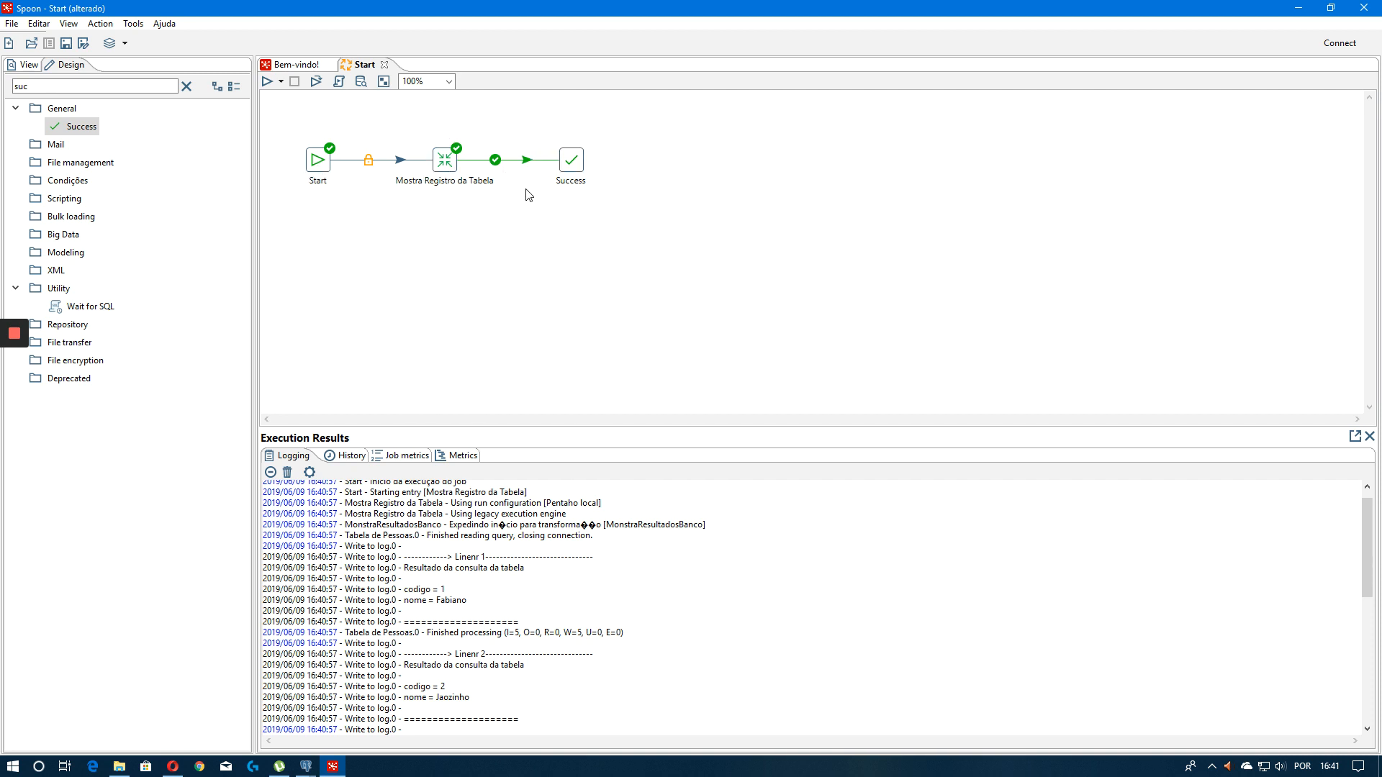
pyautogui.click(495, 165)
pyautogui.moveTo(421, 147); pyautogui.dragTo(495, 214)
pyautogui.click(569, 171)
# Search and browse the entry categories in the palette
pyautogui.moveTo(75, 85); pyautogui.dragTo(5, 91)
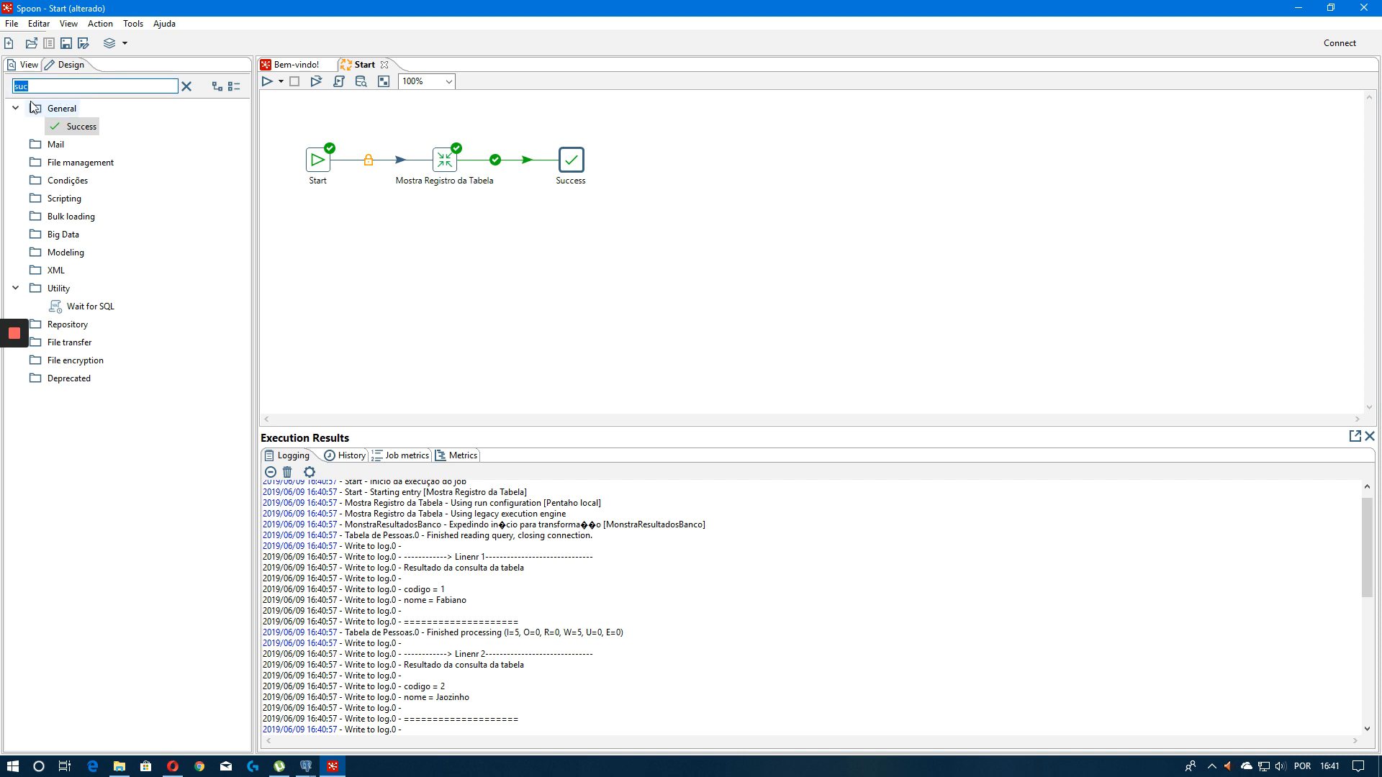
pyautogui.write('l')
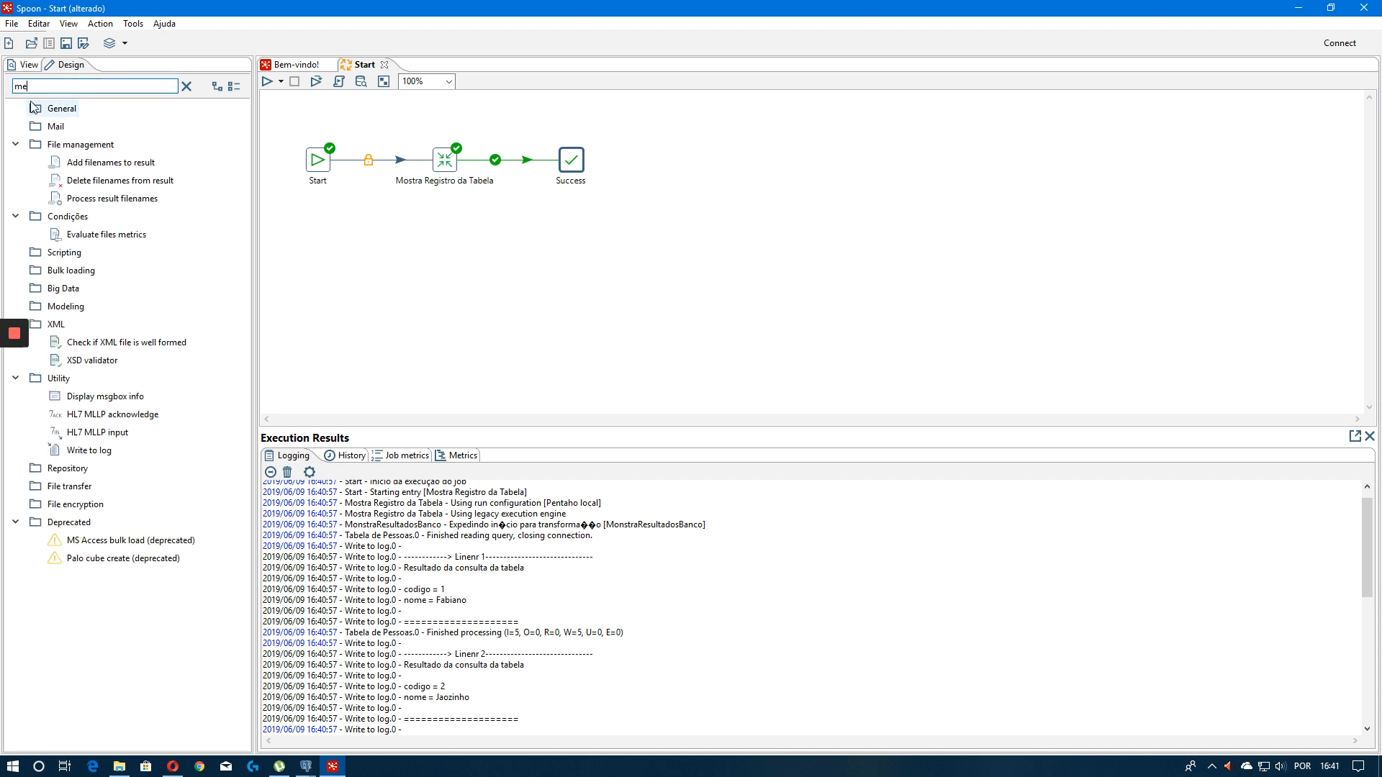
pyautogui.write('lo')
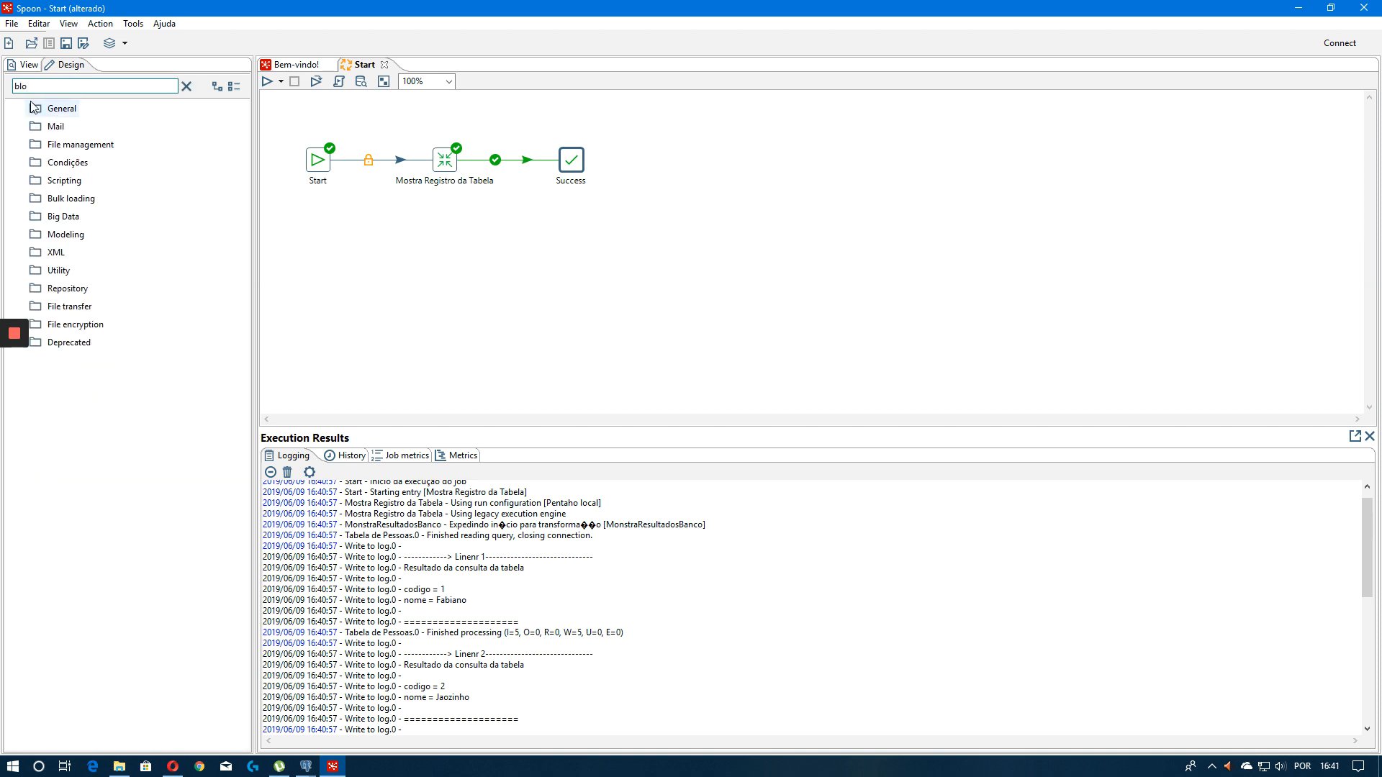
pyautogui.press('BackSpace')
pyautogui.press('BackSpace')
pyautogui.press('BackSpace')
pyautogui.click(16, 200)
pyautogui.click(16, 200)
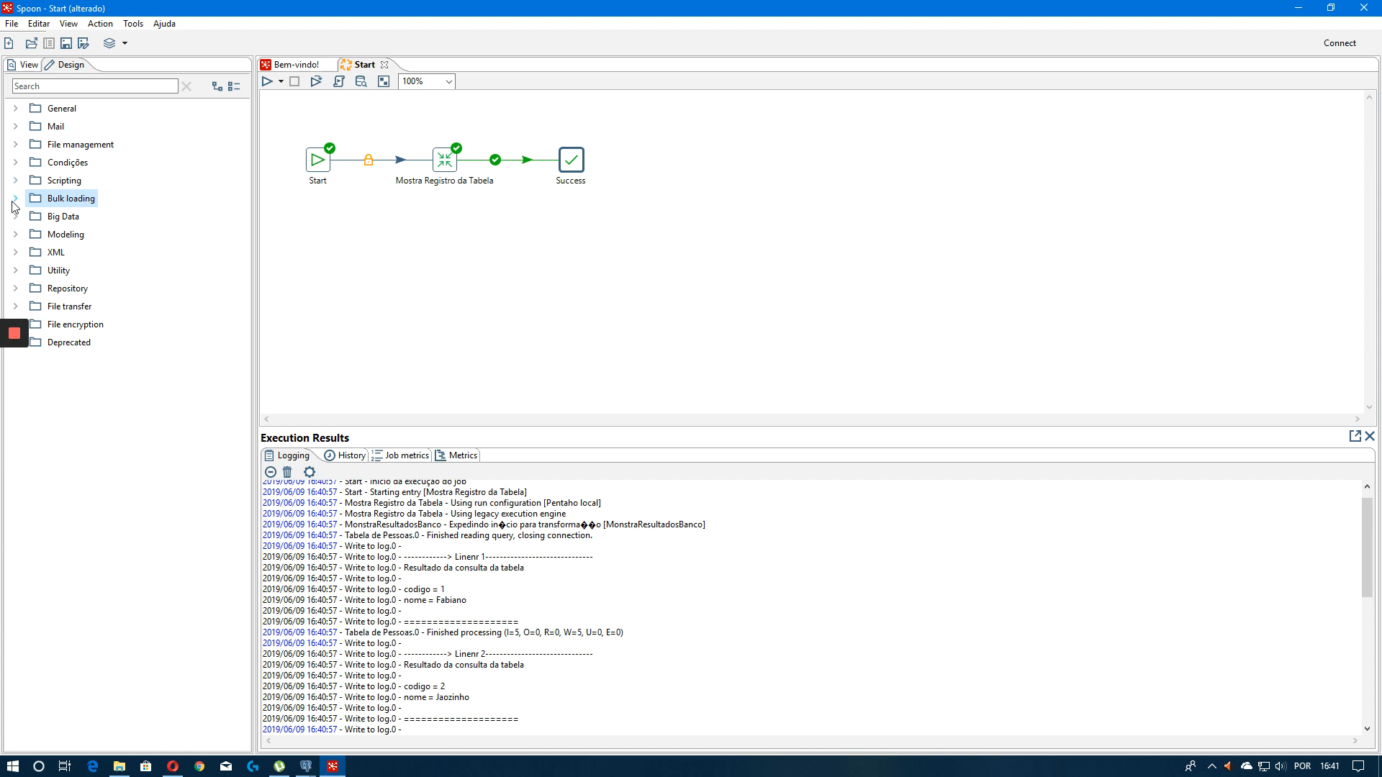
pyautogui.click(15, 199)
pyautogui.click(16, 180)
pyautogui.click(15, 162)
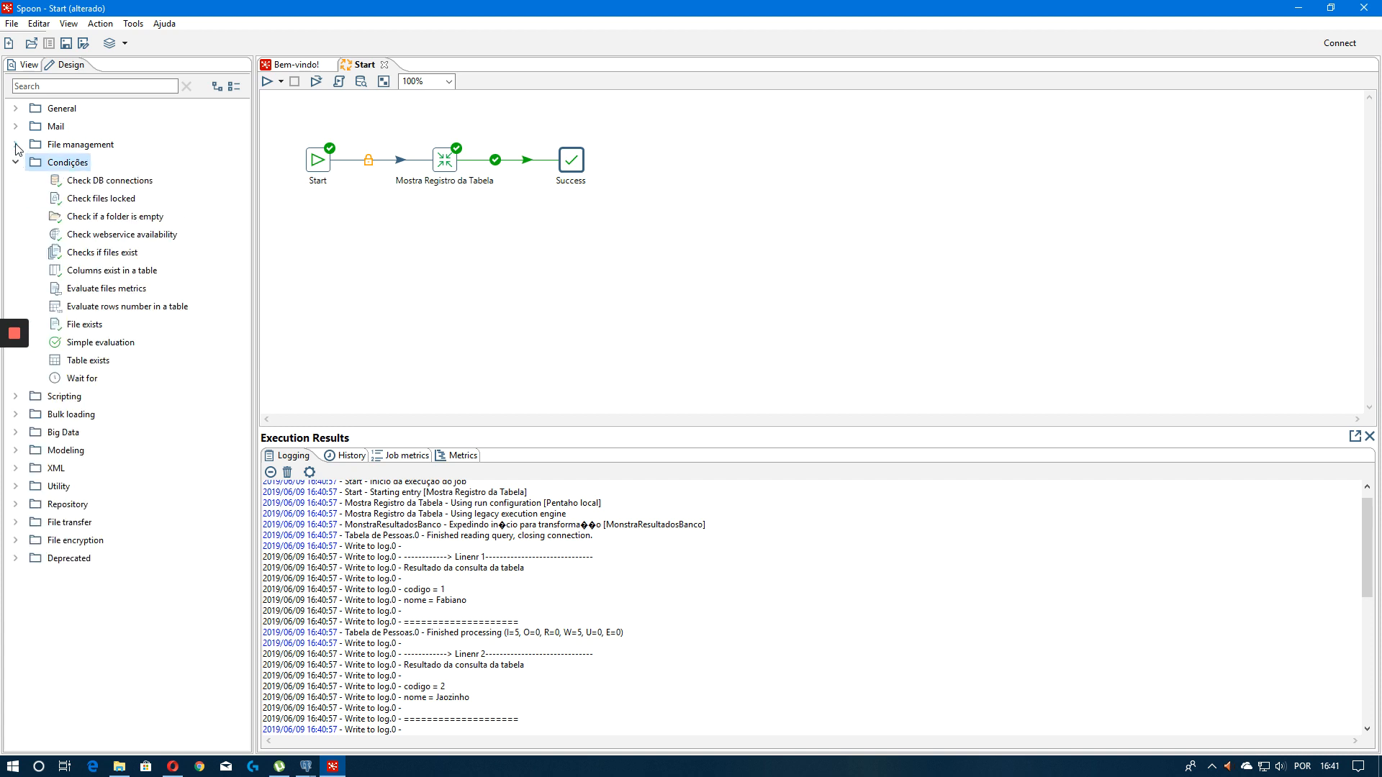
pyautogui.click(15, 145)
pyautogui.click(15, 126)
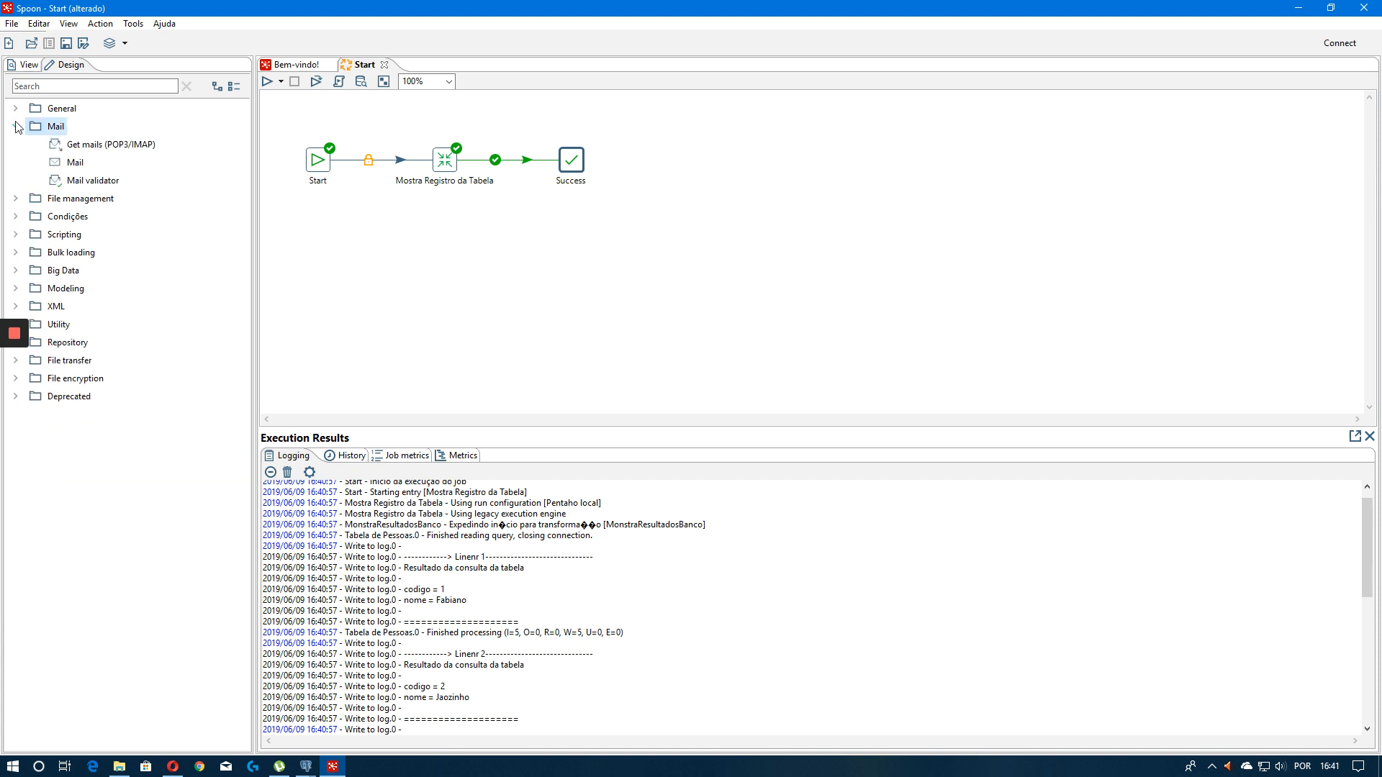
pyautogui.click(15, 108)
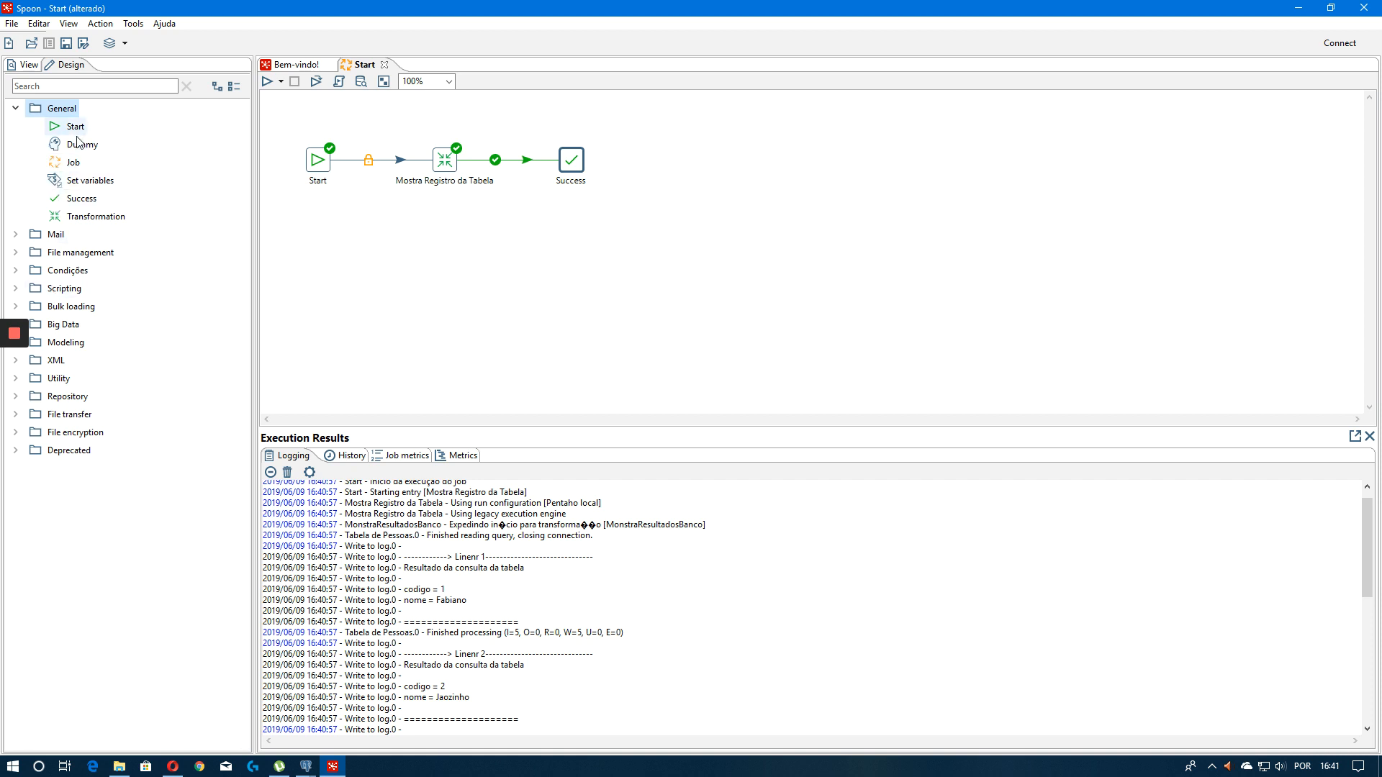
# Add a Dummy entry linked by a failure hop from Mostra Registro da Tabela and save the job
pyautogui.moveTo(79, 145); pyautogui.dragTo(490, 242)
pyautogui.moveTo(452, 188); pyautogui.dragTo(516, 87)
pyautogui.click(637, 288)
pyautogui.moveTo(647, 275); pyautogui.dragTo(537, 127)
pyautogui.hotkey('ctrl', 's')
pyautogui.click(651, 187)
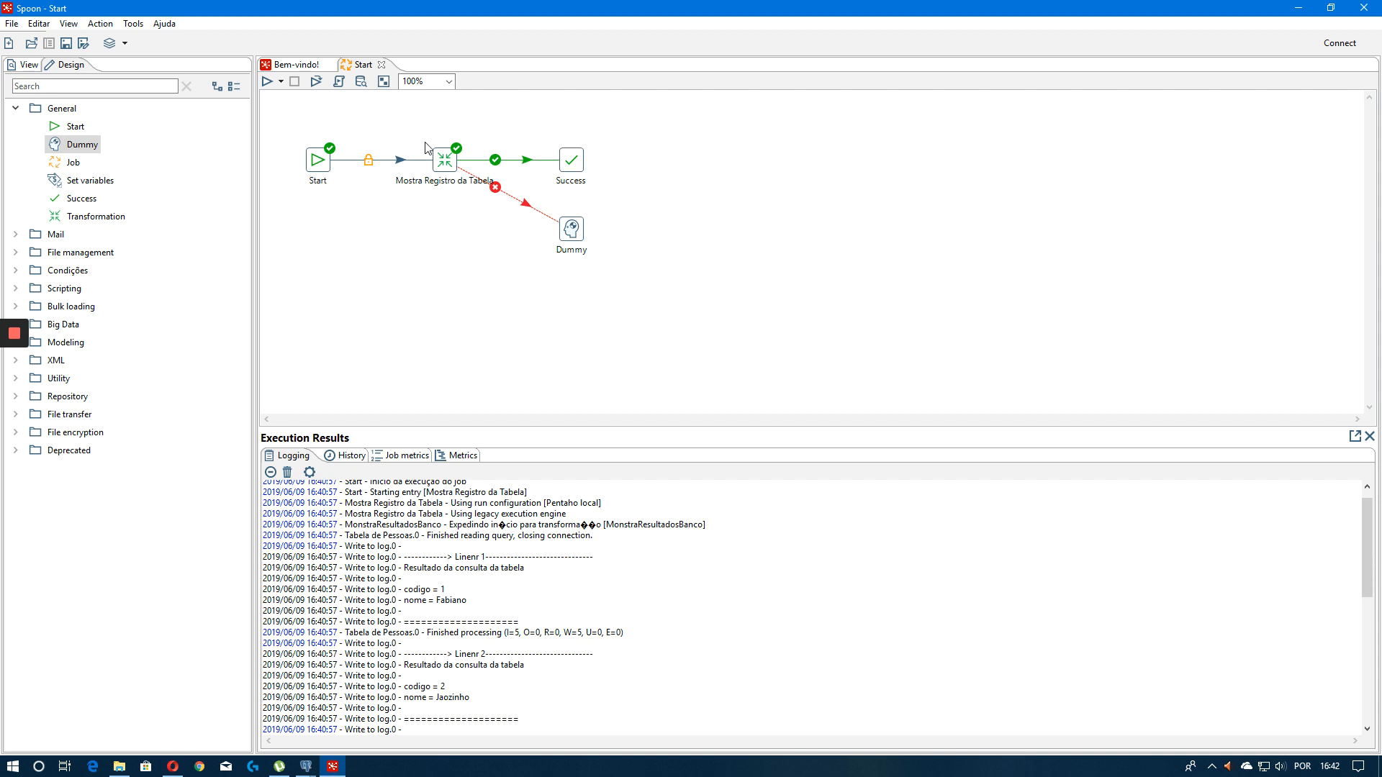
# Run the job again with the default run options
pyautogui.moveTo(423, 141); pyautogui.dragTo(472, 183)
pyautogui.moveTo(550, 137); pyautogui.dragTo(623, 187)
pyautogui.moveTo(671, 293); pyautogui.dragTo(536, 214)
pyautogui.click(627, 289)
pyautogui.click(266, 81)
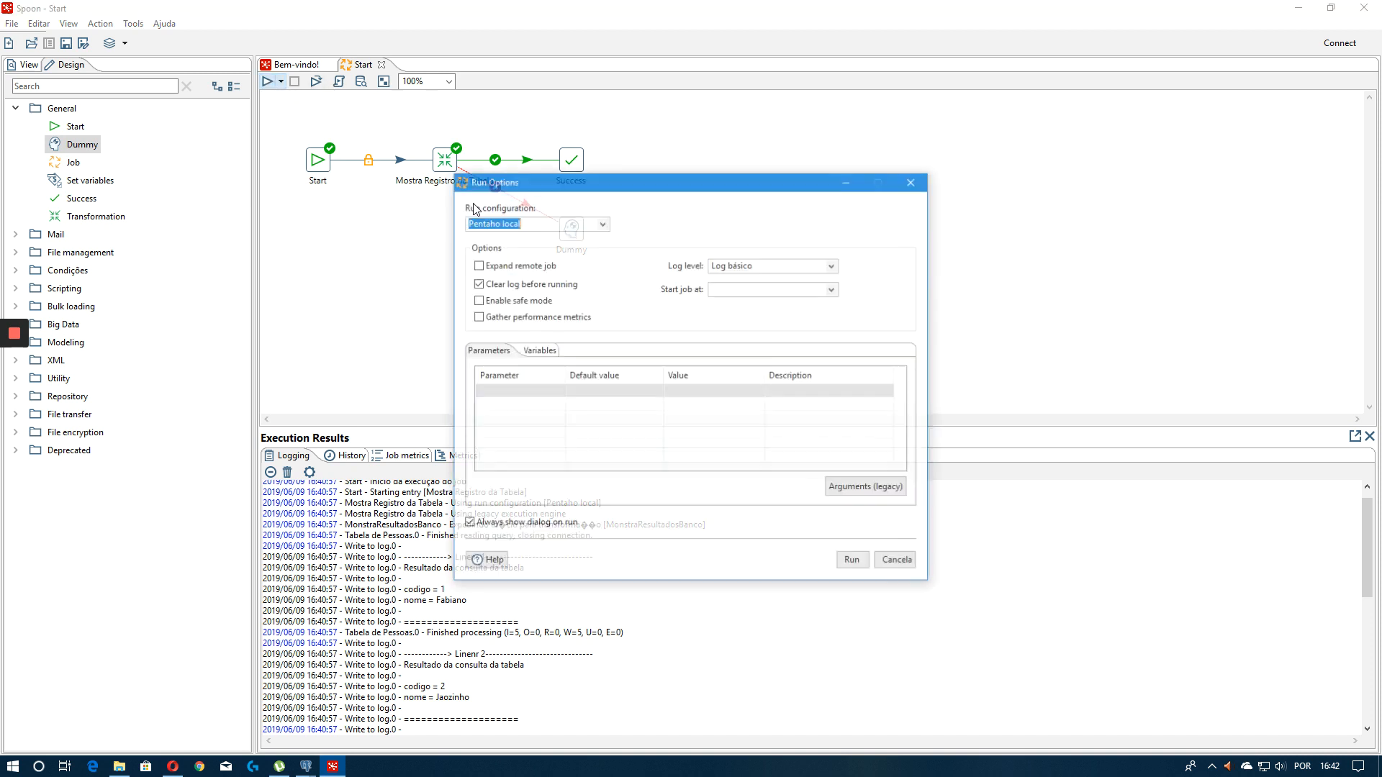
pyautogui.click(853, 562)
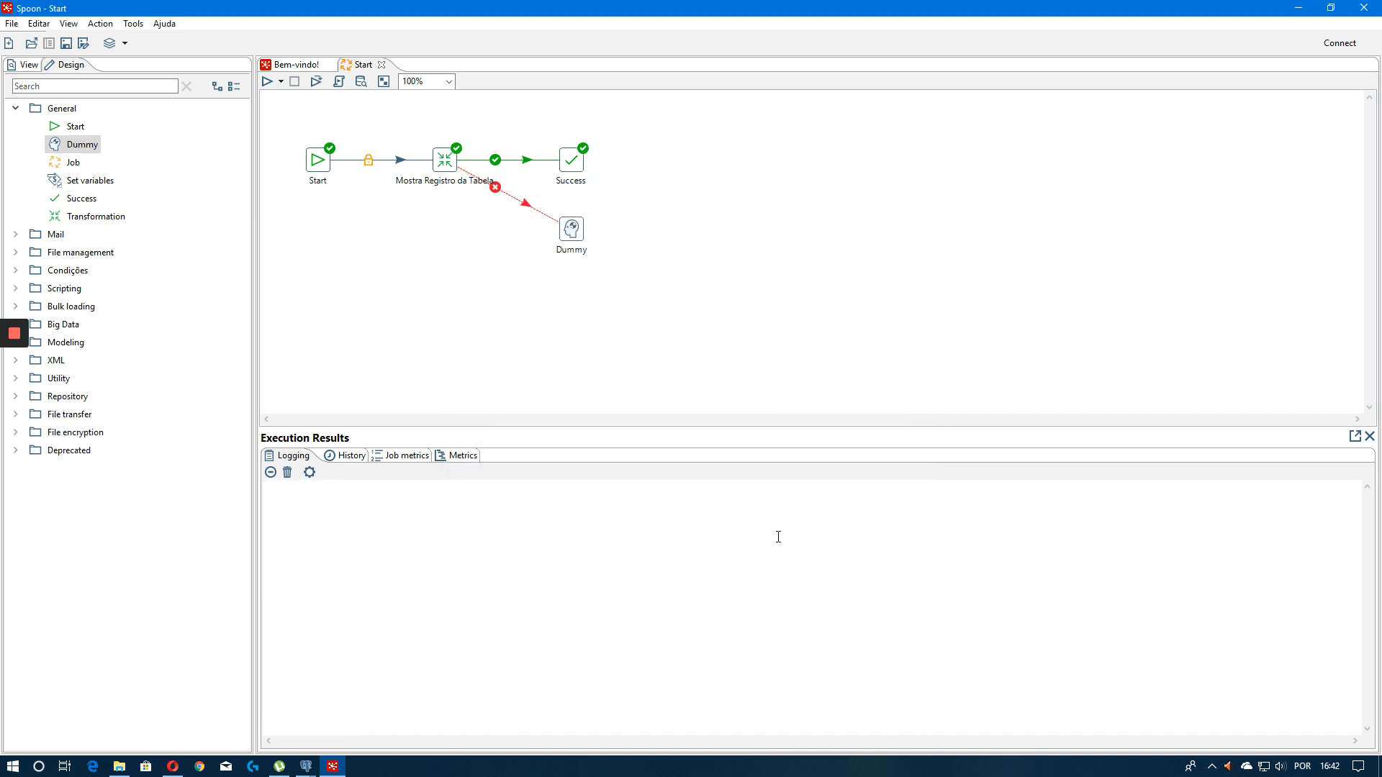
# Review the execution log of the latest run
pyautogui.scroll(7, 627, 531)
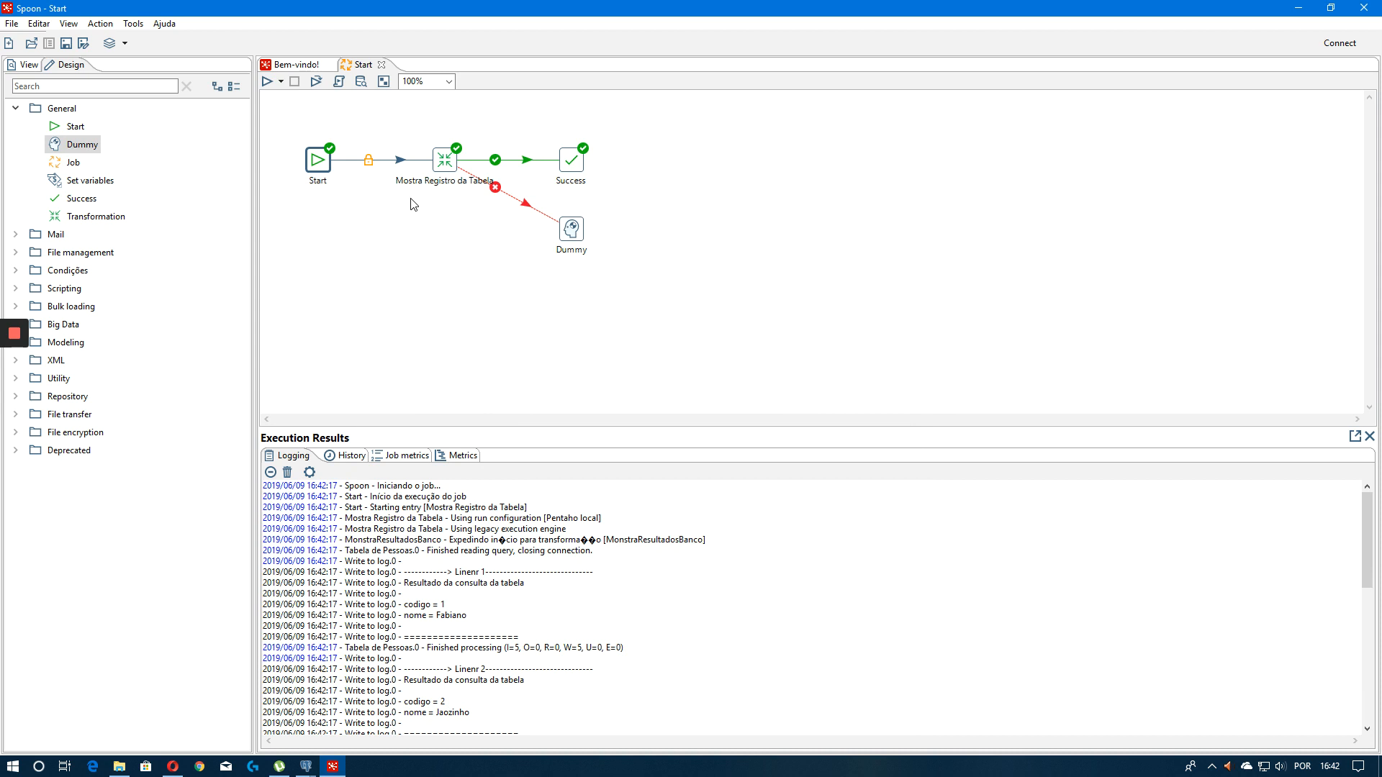
pyautogui.moveTo(412, 121); pyautogui.dragTo(495, 225)
pyautogui.moveTo(722, 370); pyautogui.dragTo(508, 124)
pyautogui.click(685, 219)
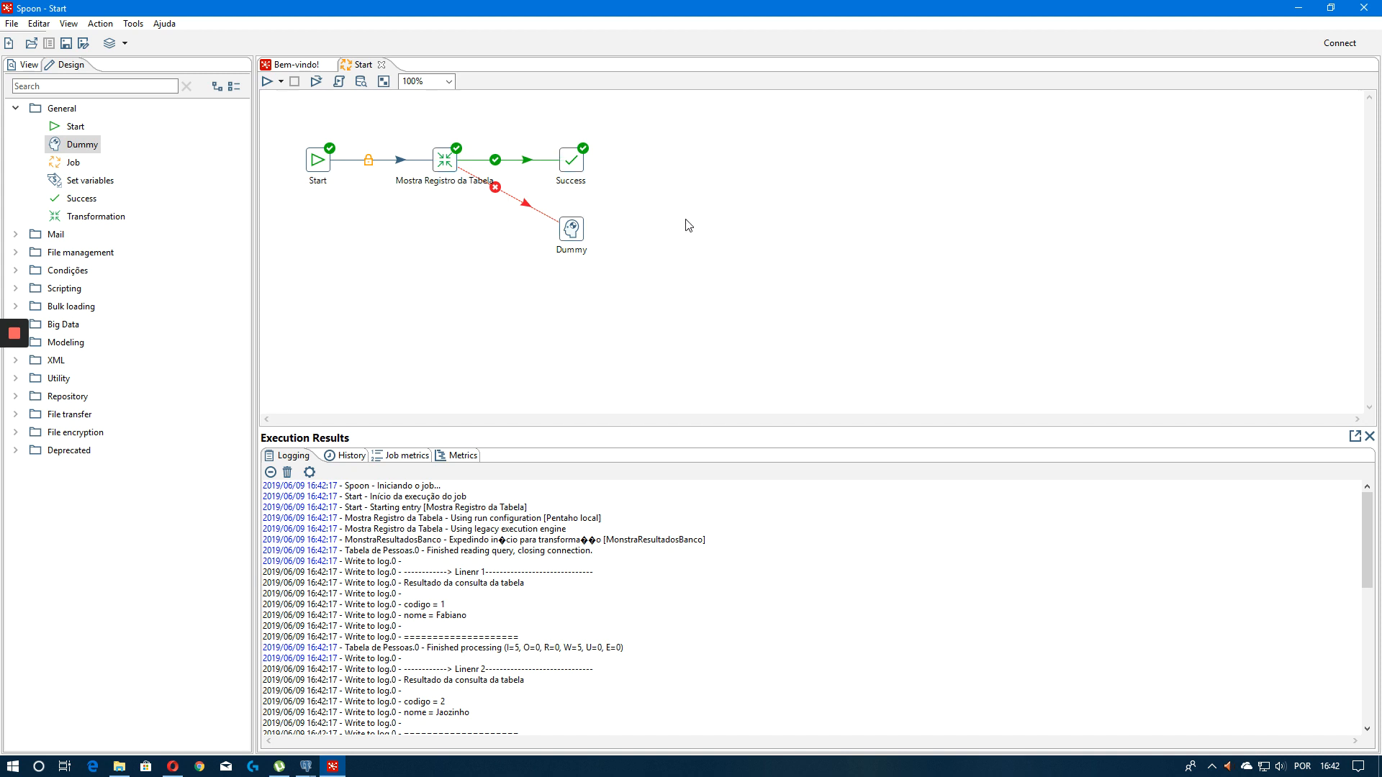